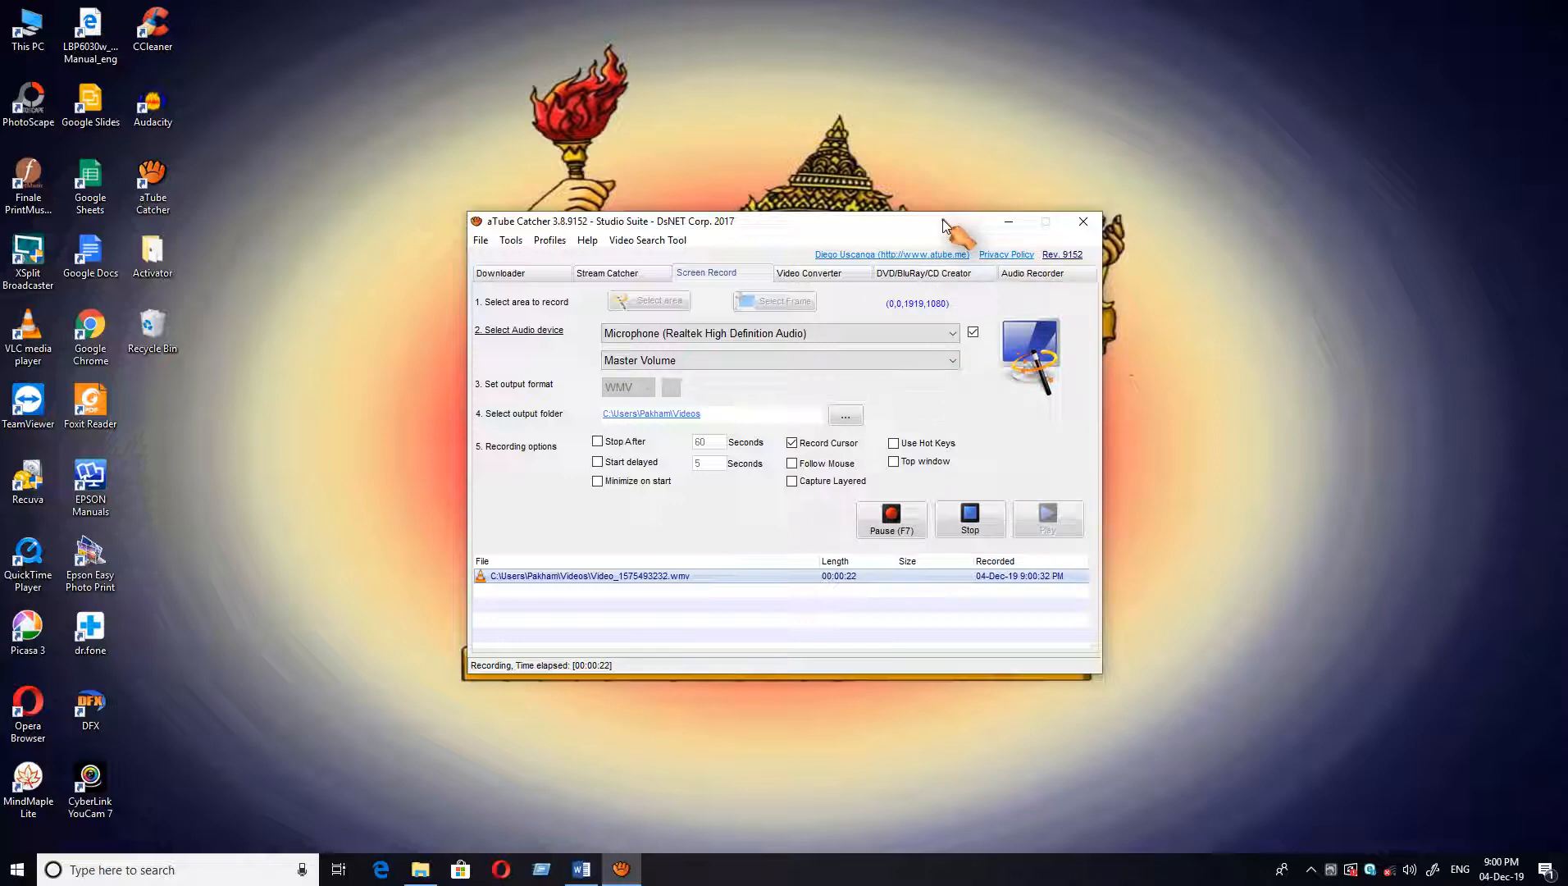
- Switch to the open Word document and examine the banner's two boy pictures, the contact scroll and the table
left_click(1009, 224)
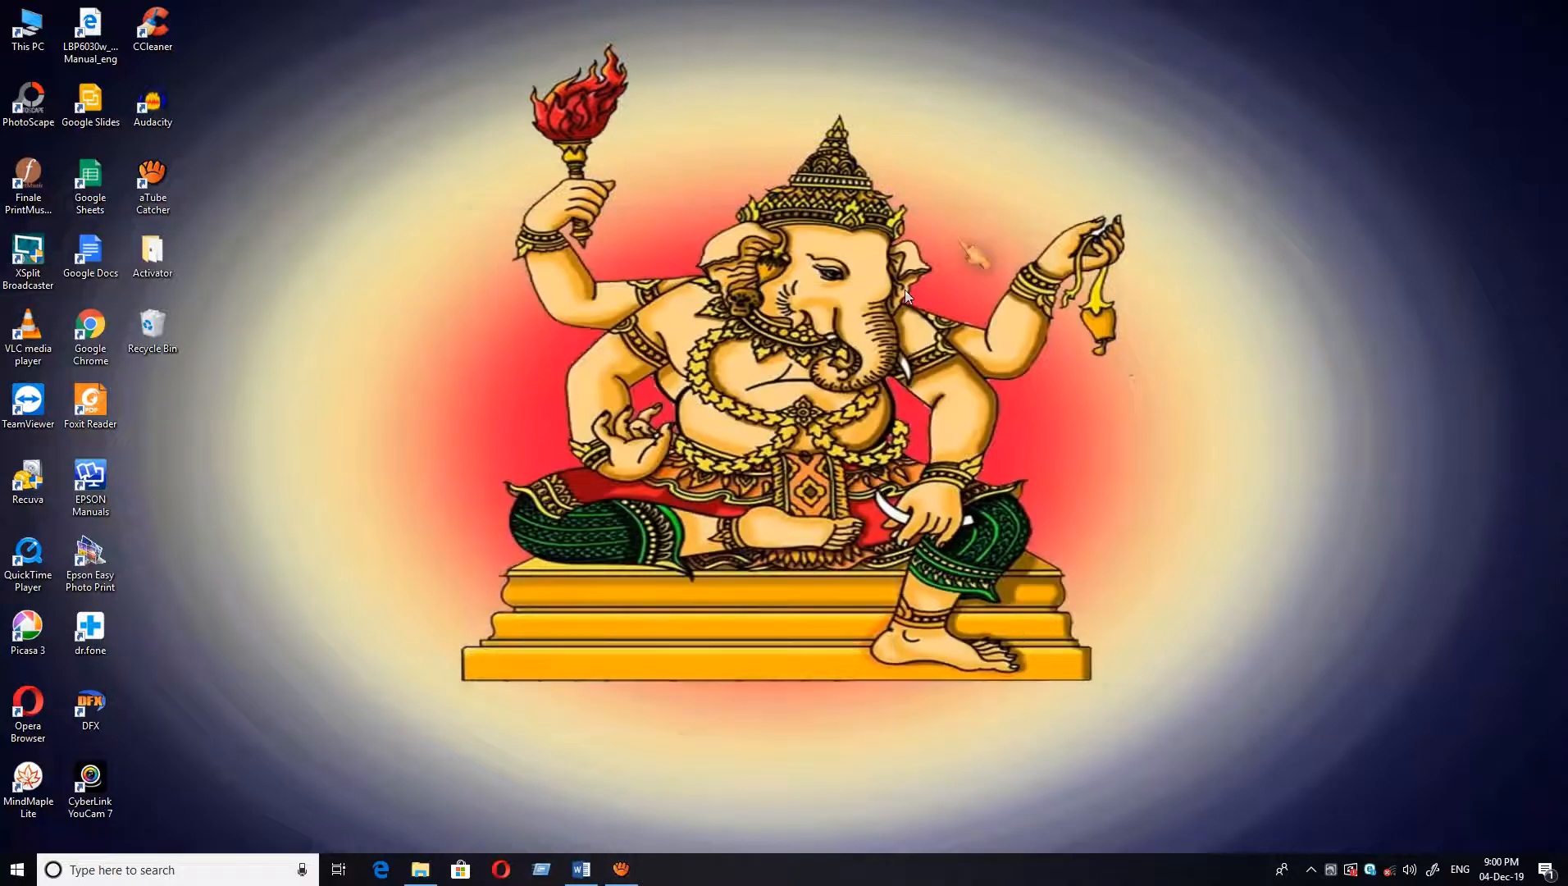
left_click(581, 869)
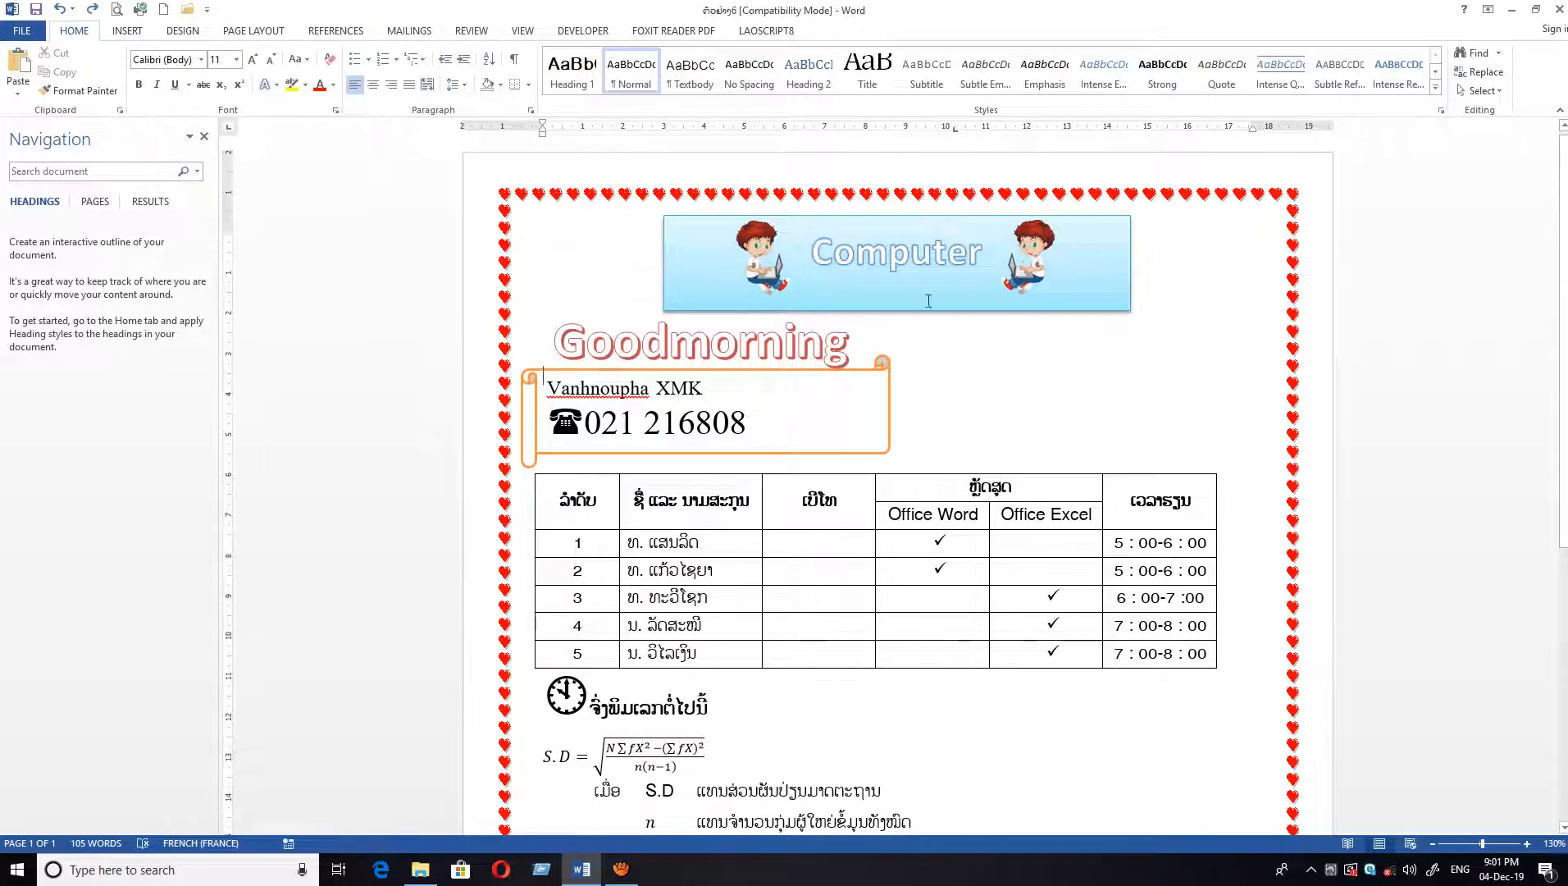
left_click(770, 275)
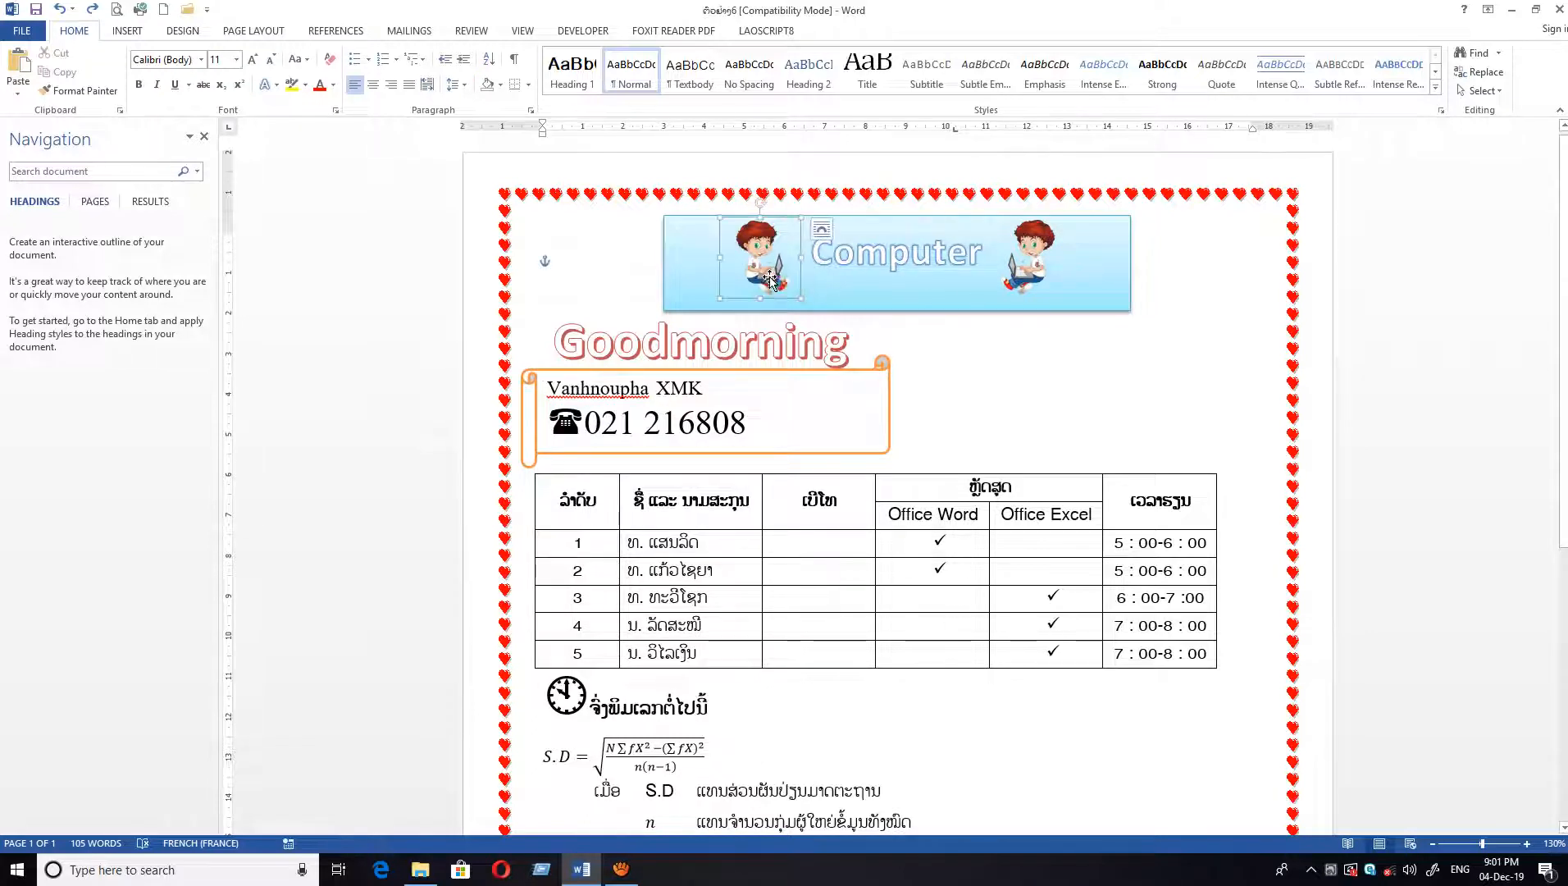
left_click(1023, 257)
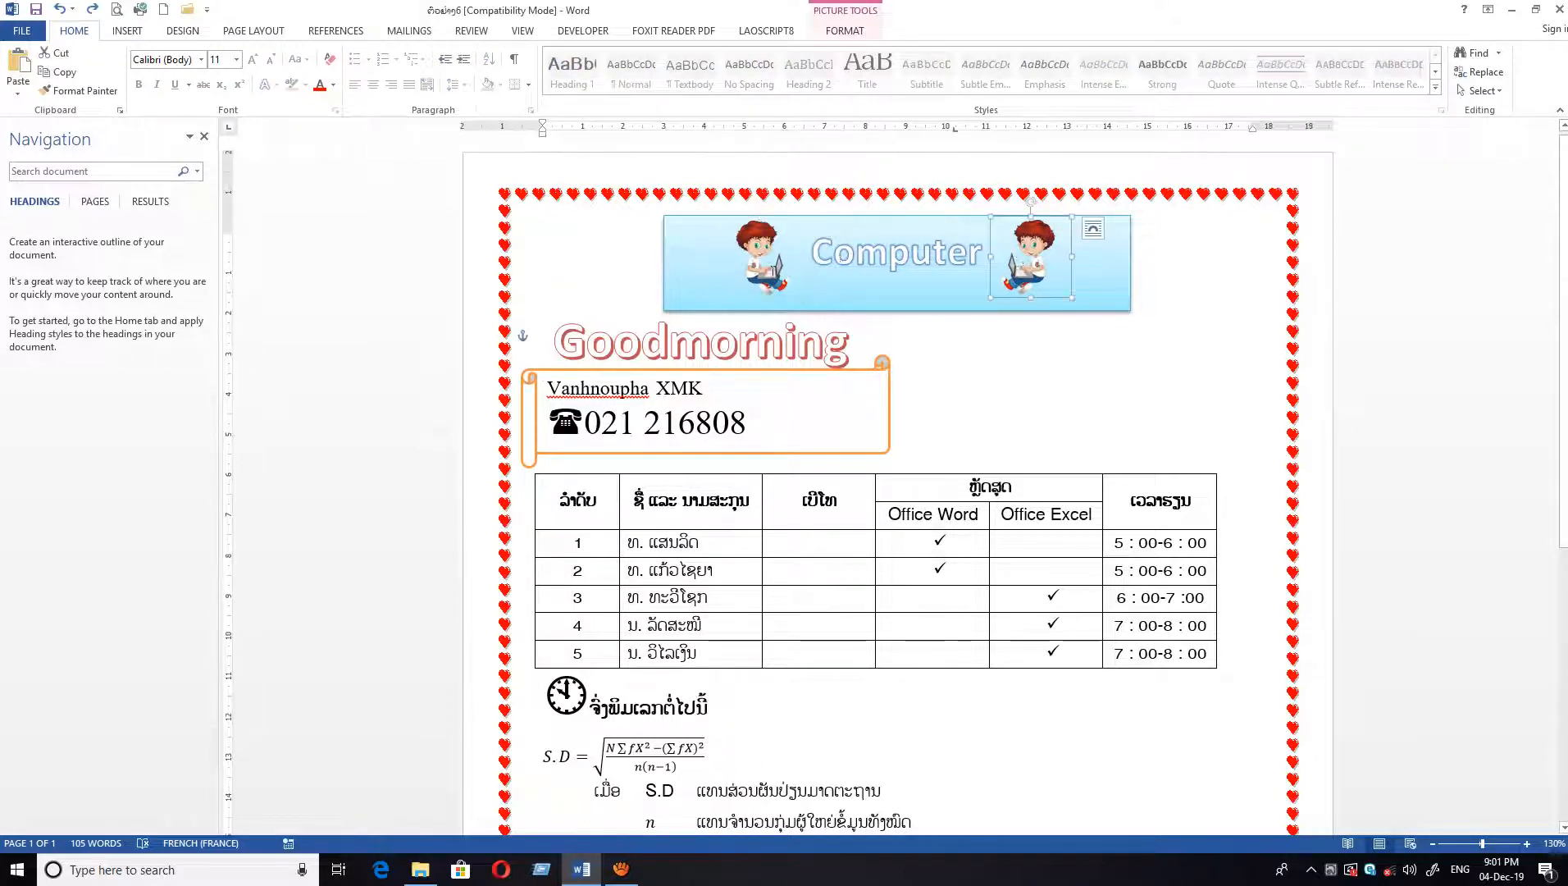
left_click(771, 269)
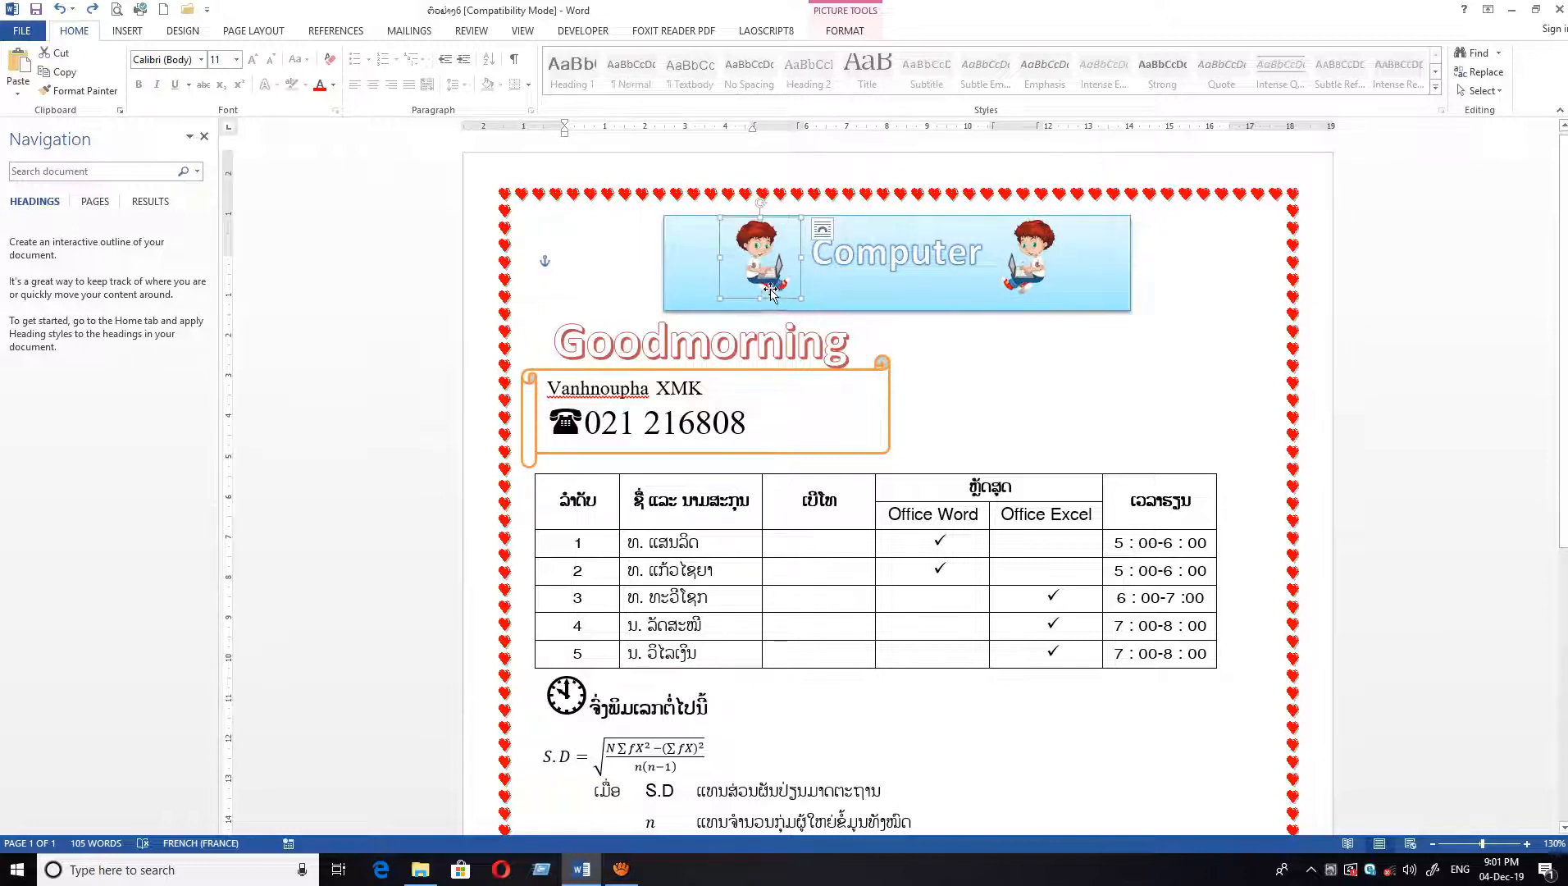
left_click(1037, 268)
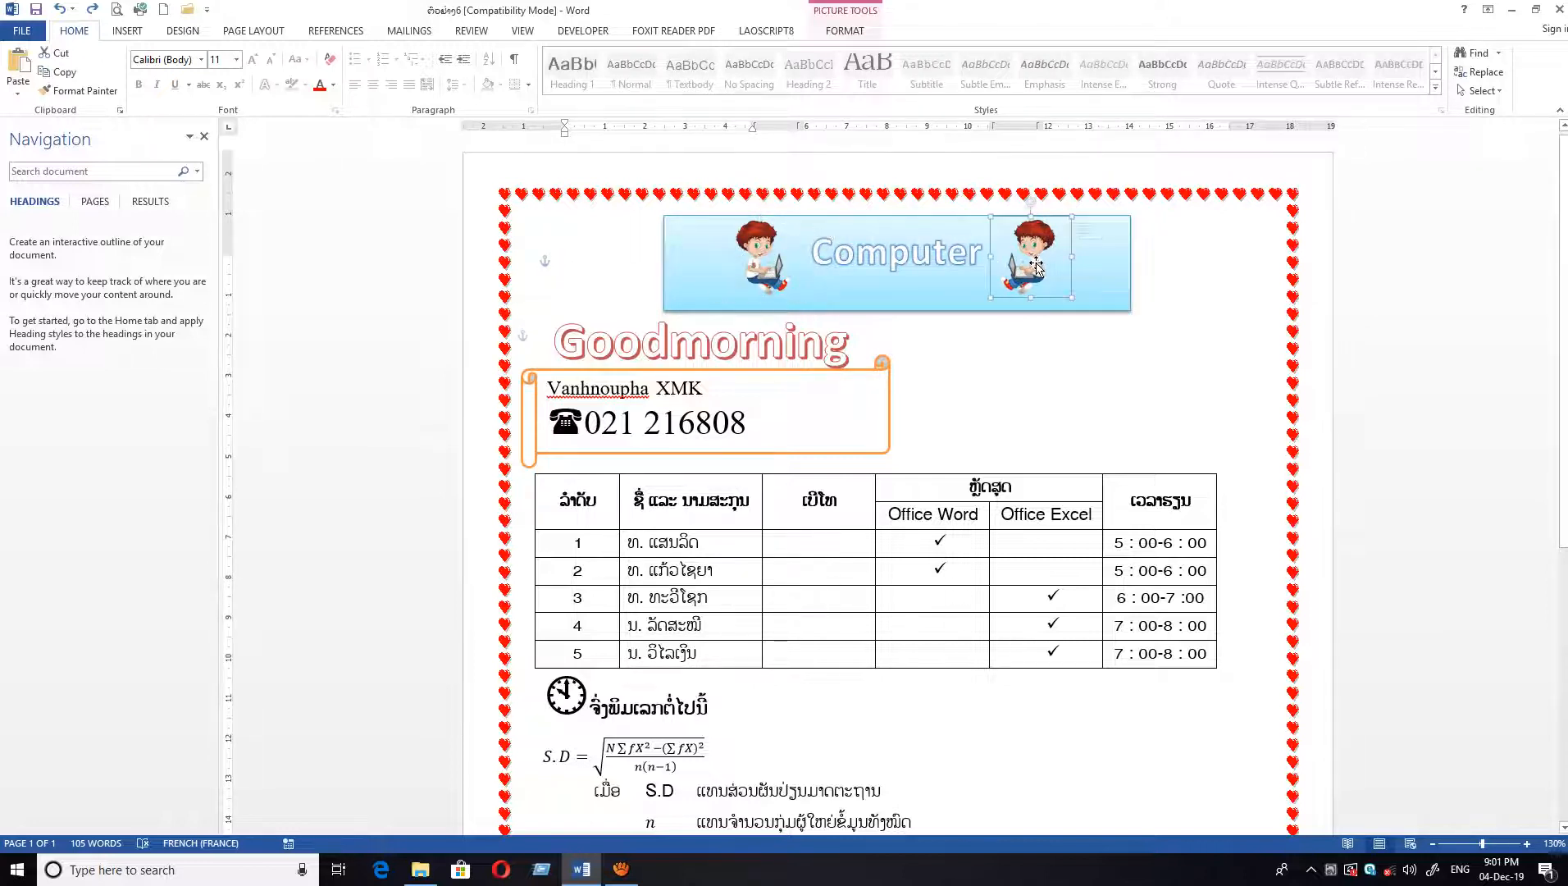
left_click(780, 277)
left_click(1030, 264)
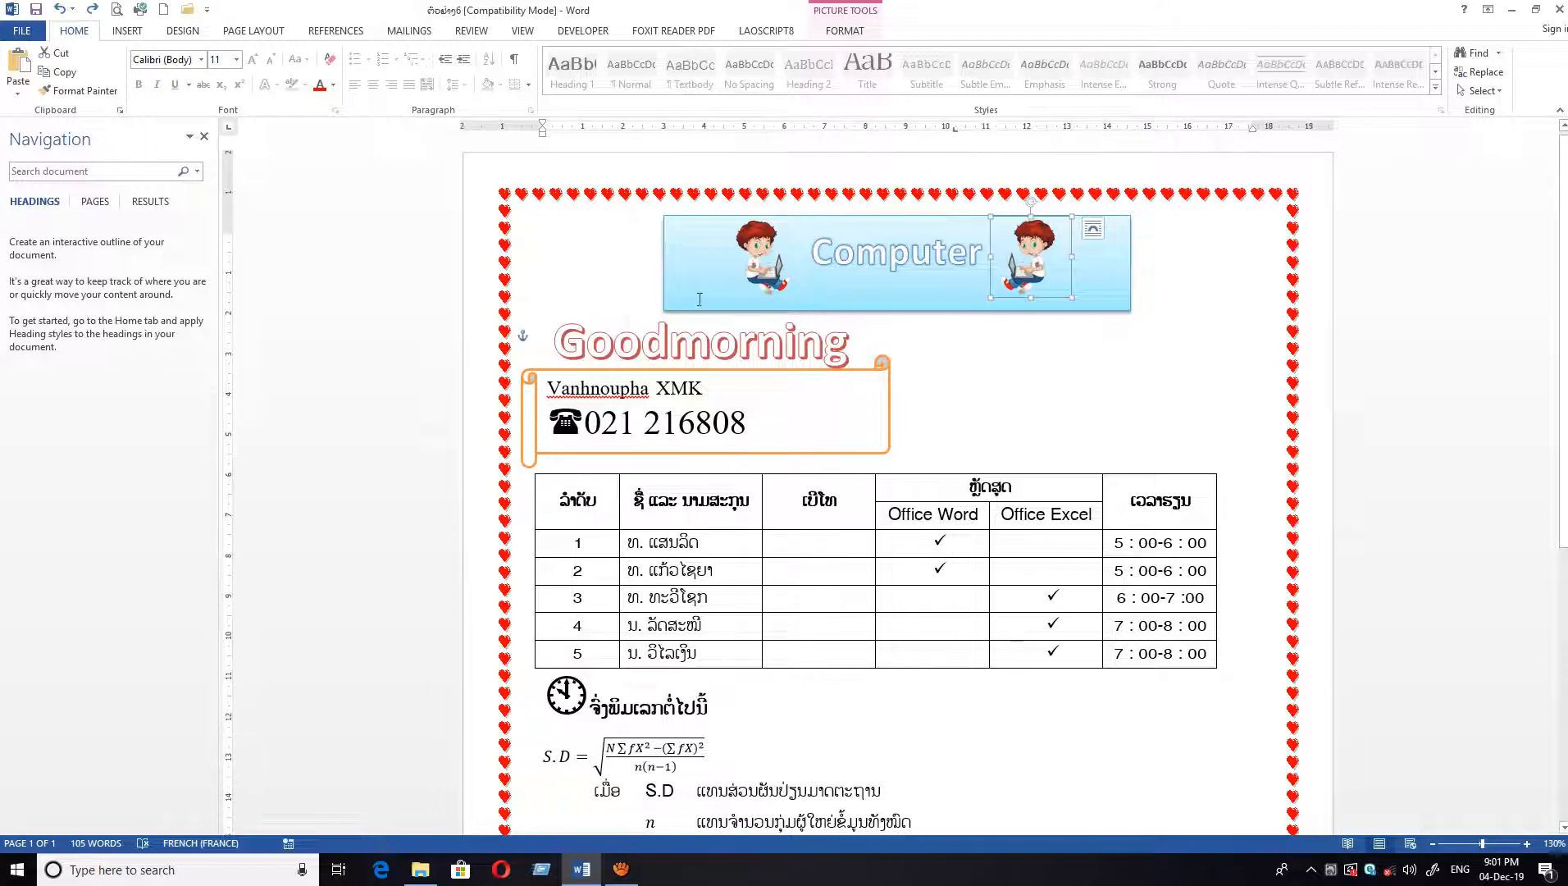
left_click(730, 422)
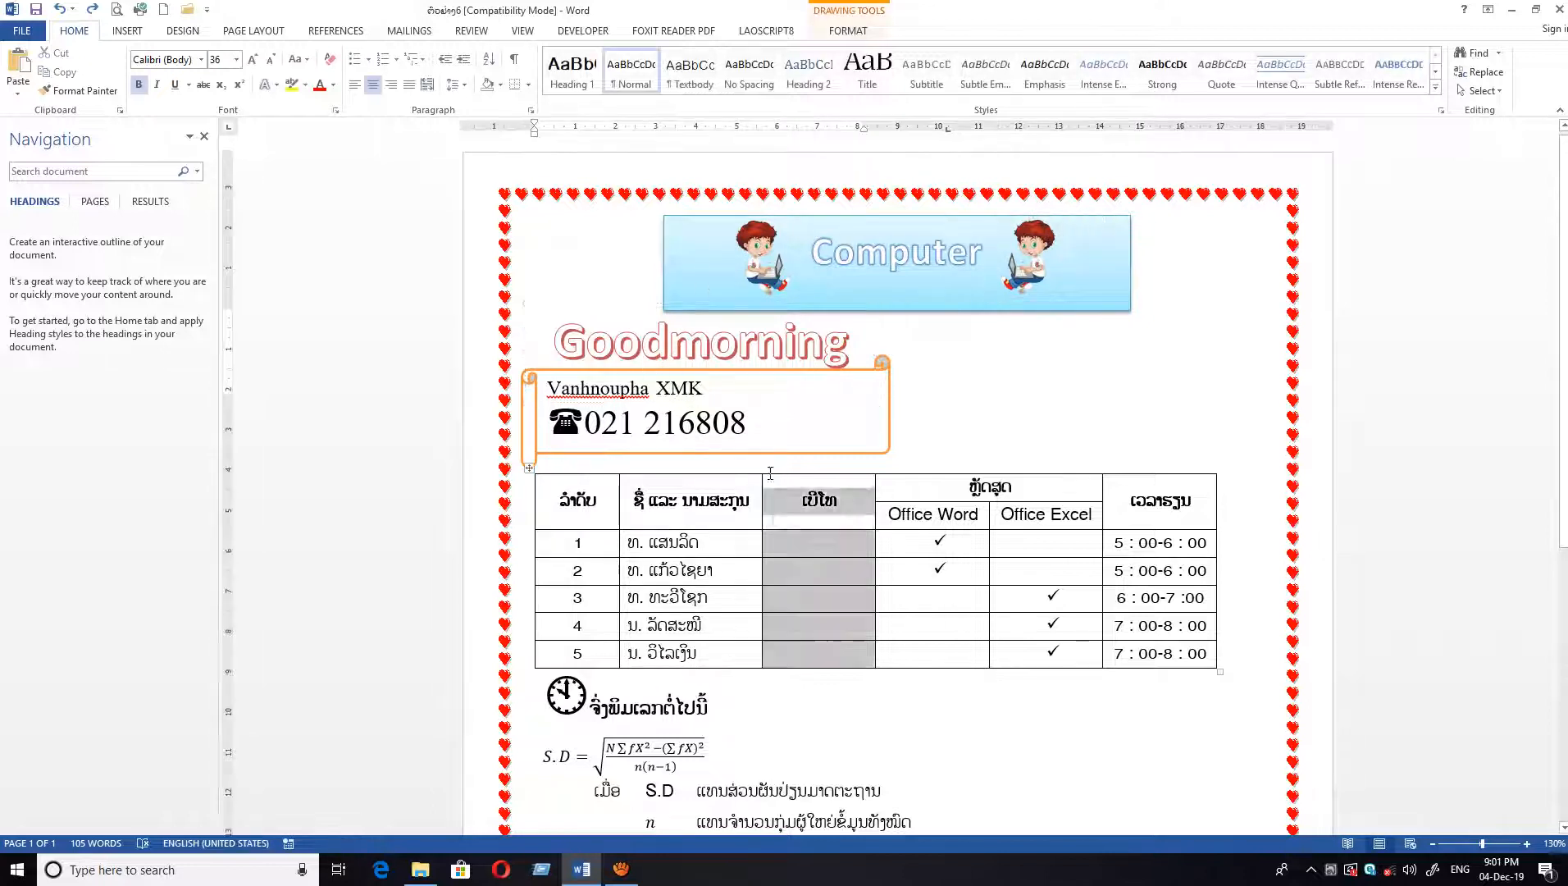
left_click(1012, 486)
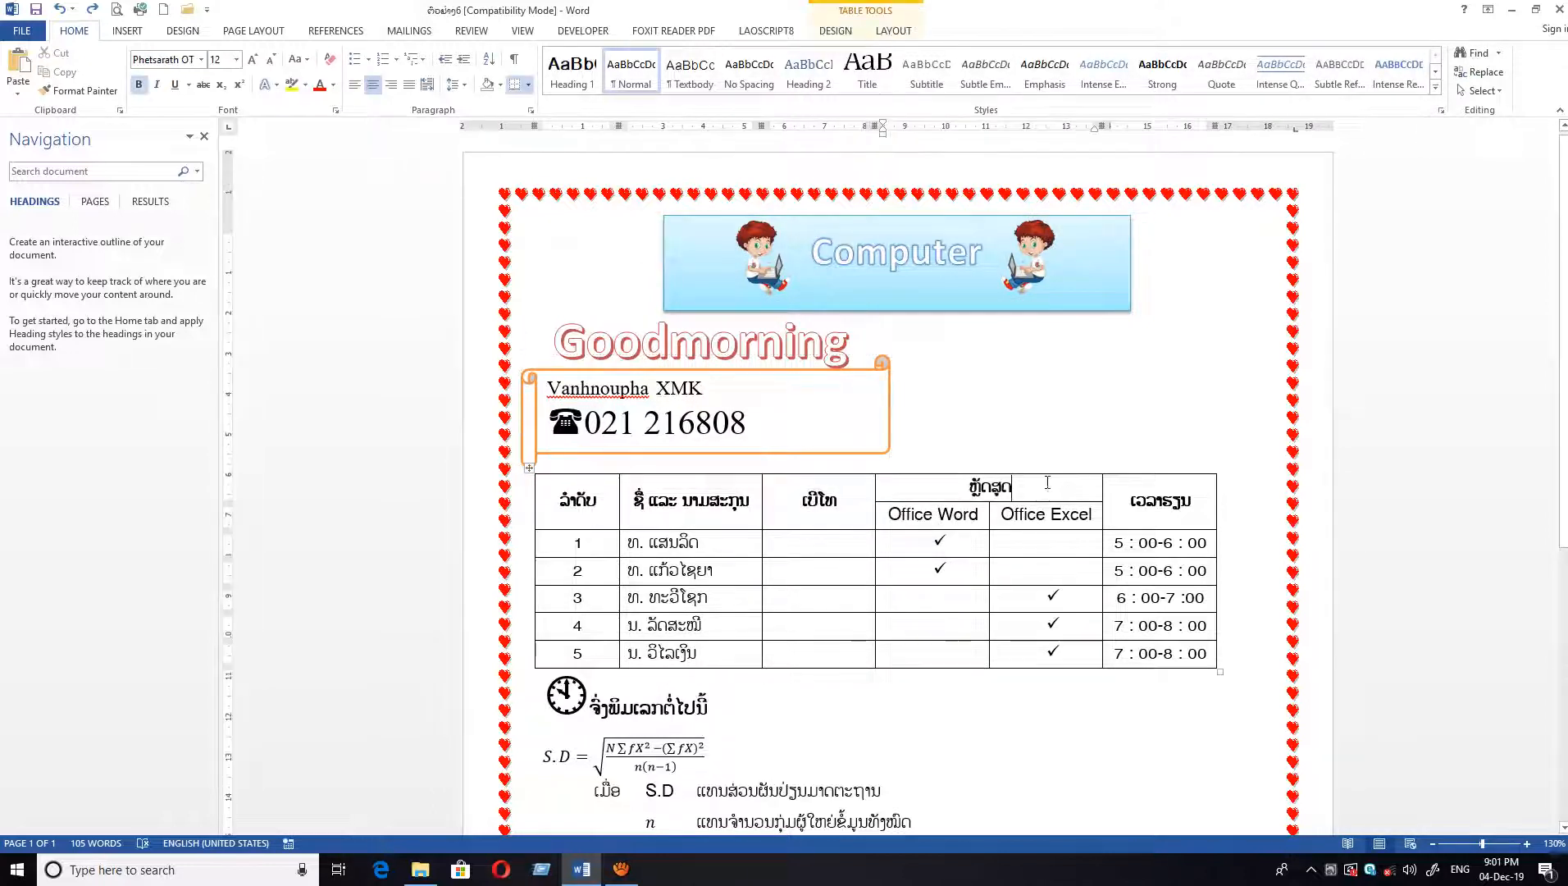
- Examine the rest of the page, including both formulas with their legends and the blue drop-cap paragraph
scroll(798, 448, "down", 5)
scroll(798, 448, "down", 4)
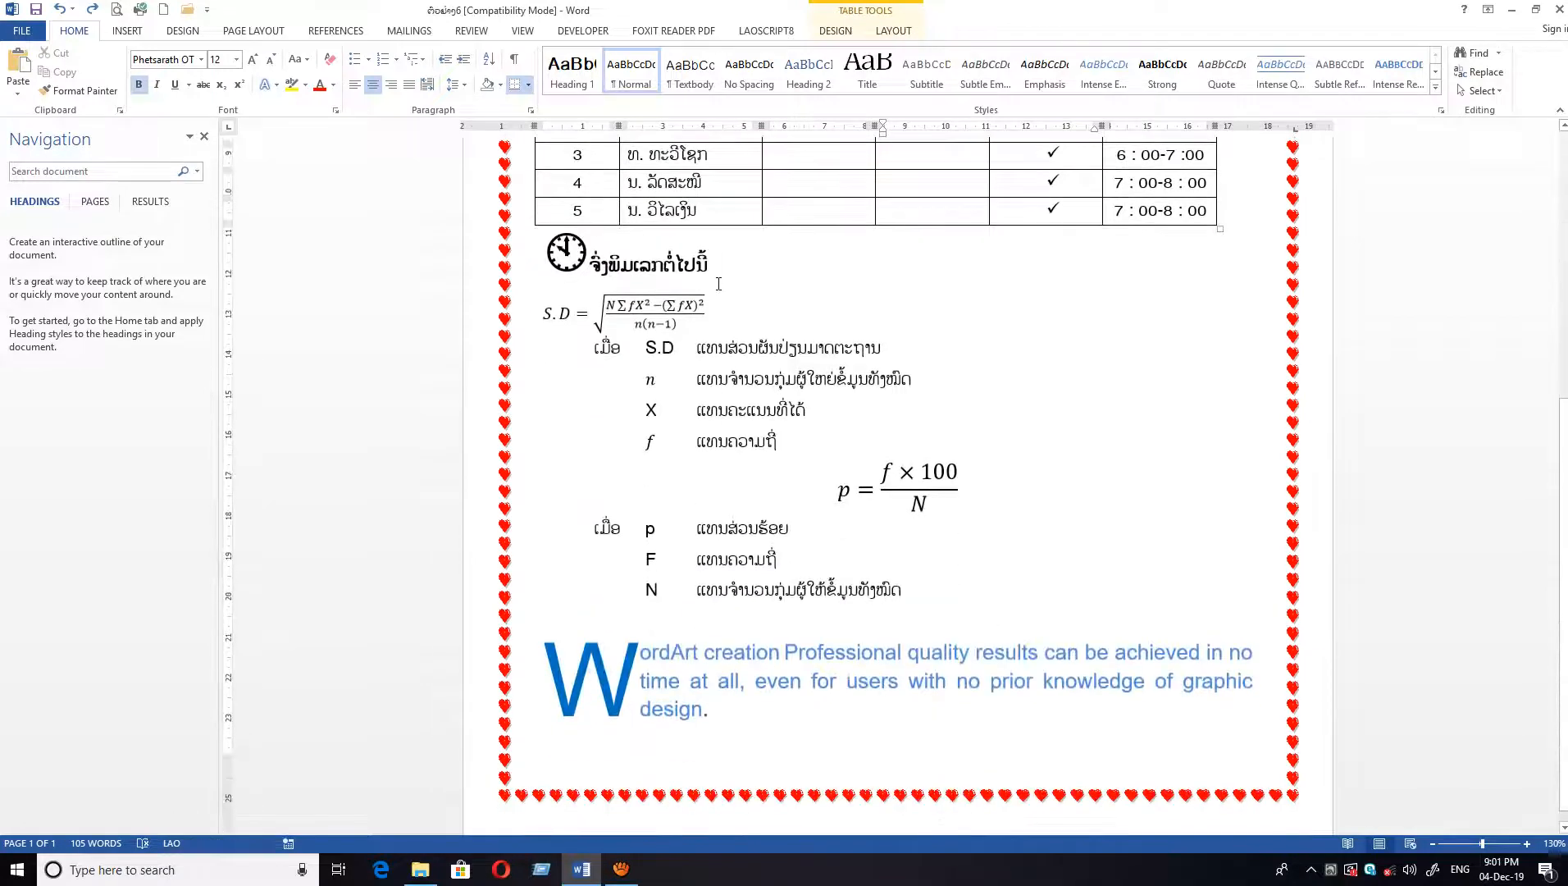
left_click(718, 283)
left_click_drag(596, 263, 706, 273)
left_click(729, 327)
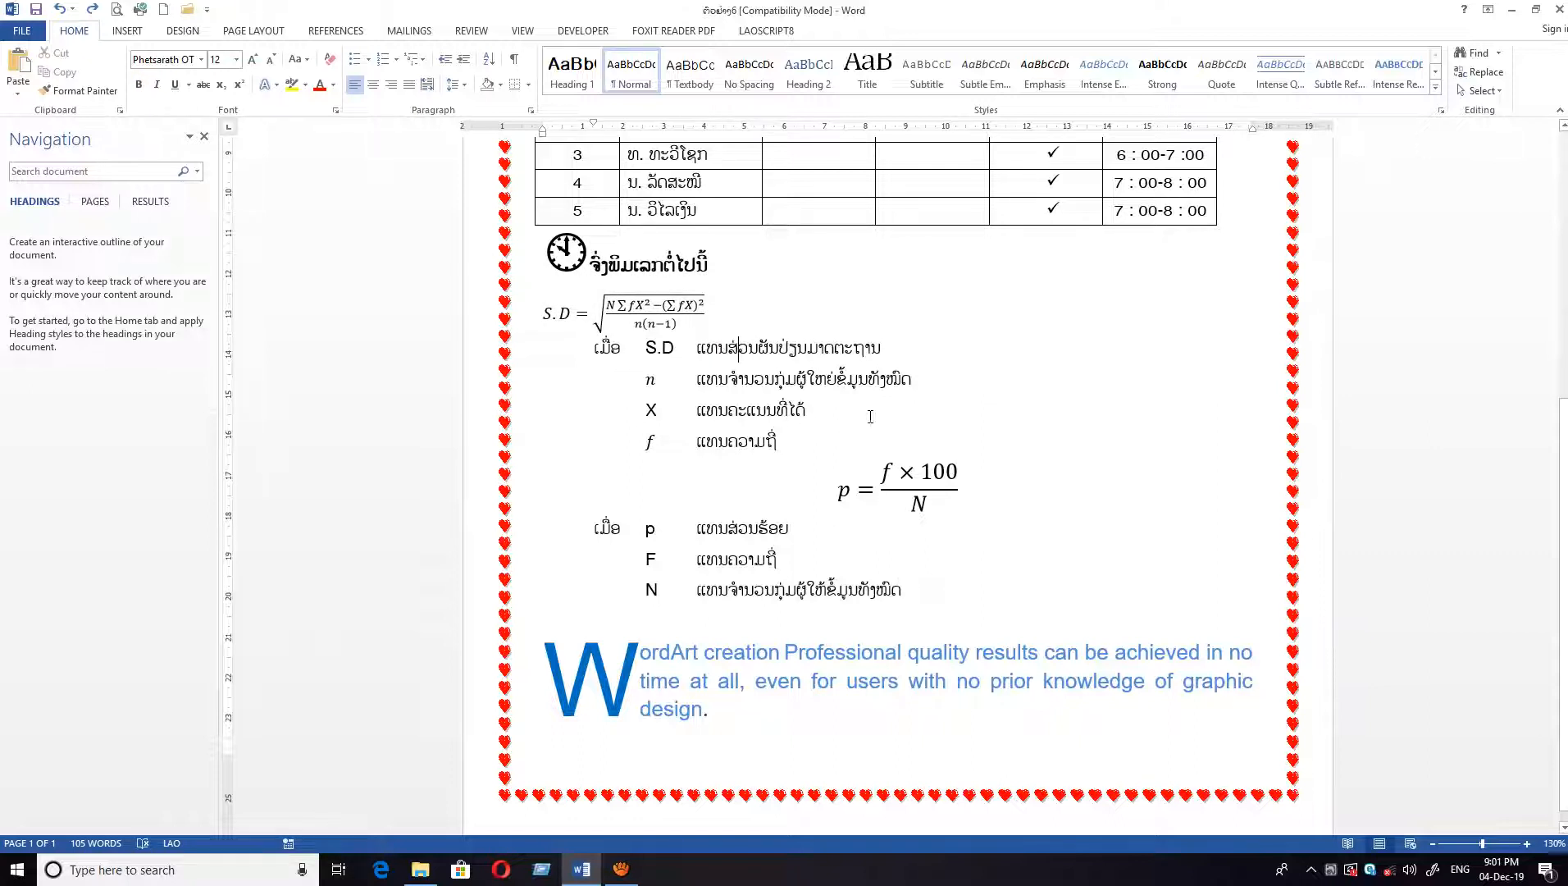
scroll(844, 414, "down", 1)
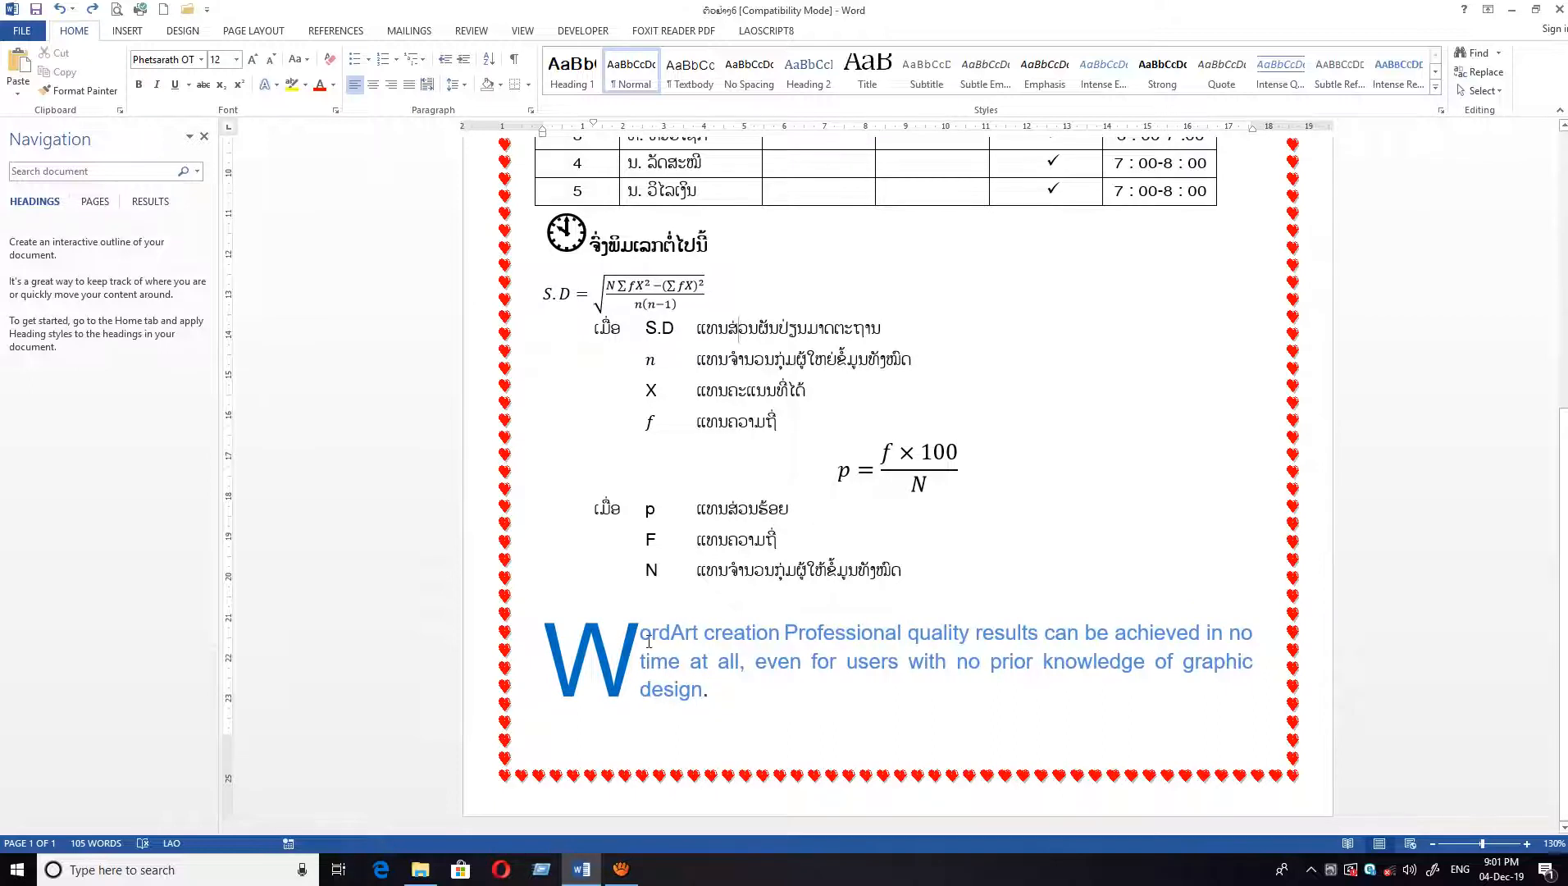
left_click(649, 641)
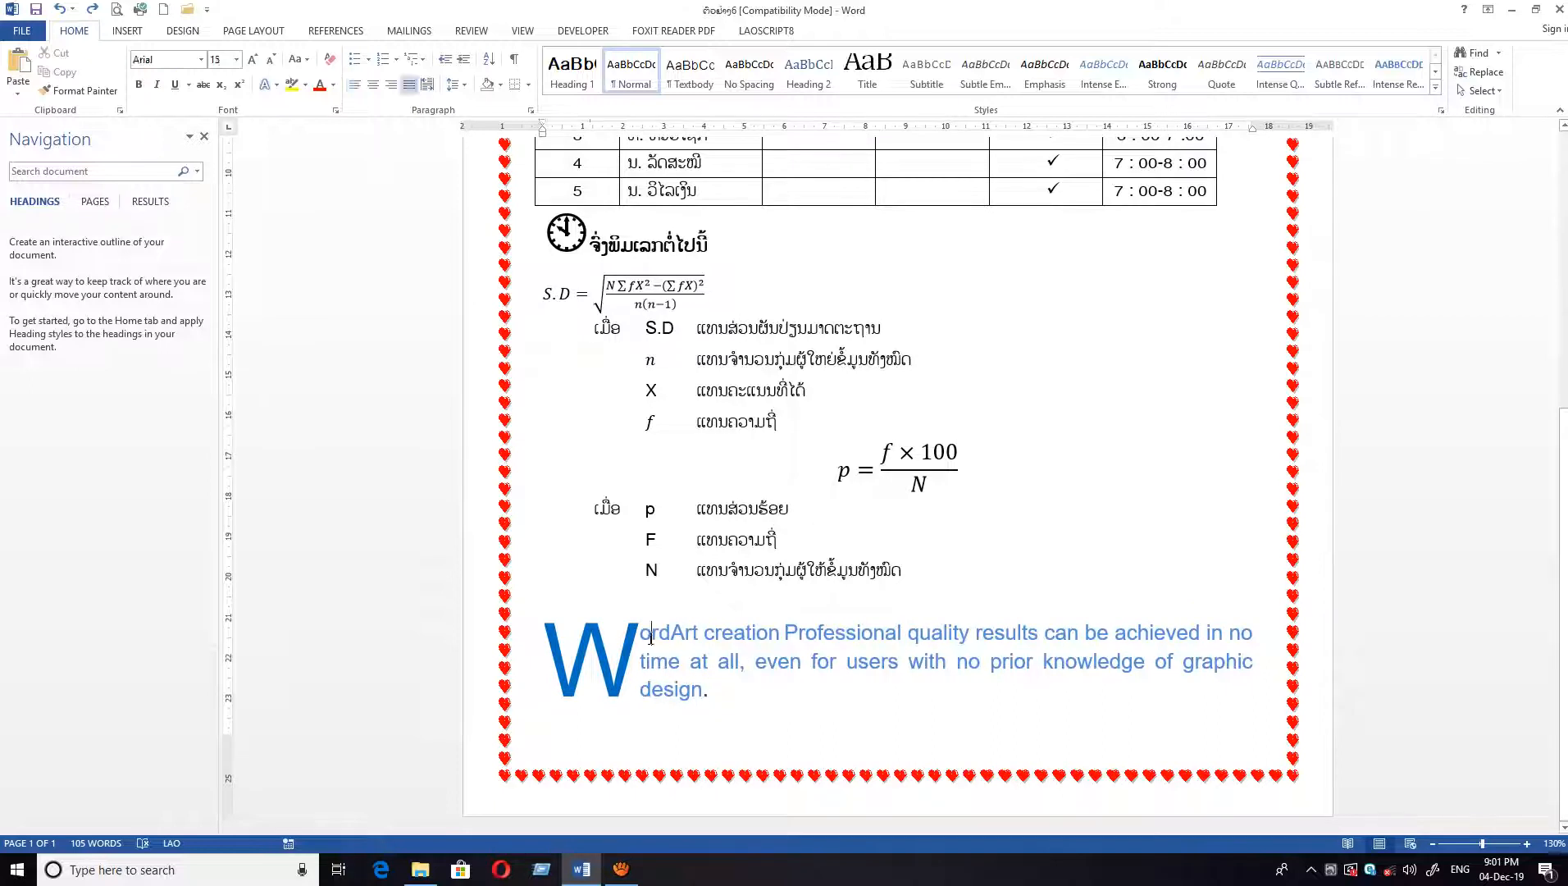
left_click(720, 635)
left_click_drag(667, 677, 592, 642)
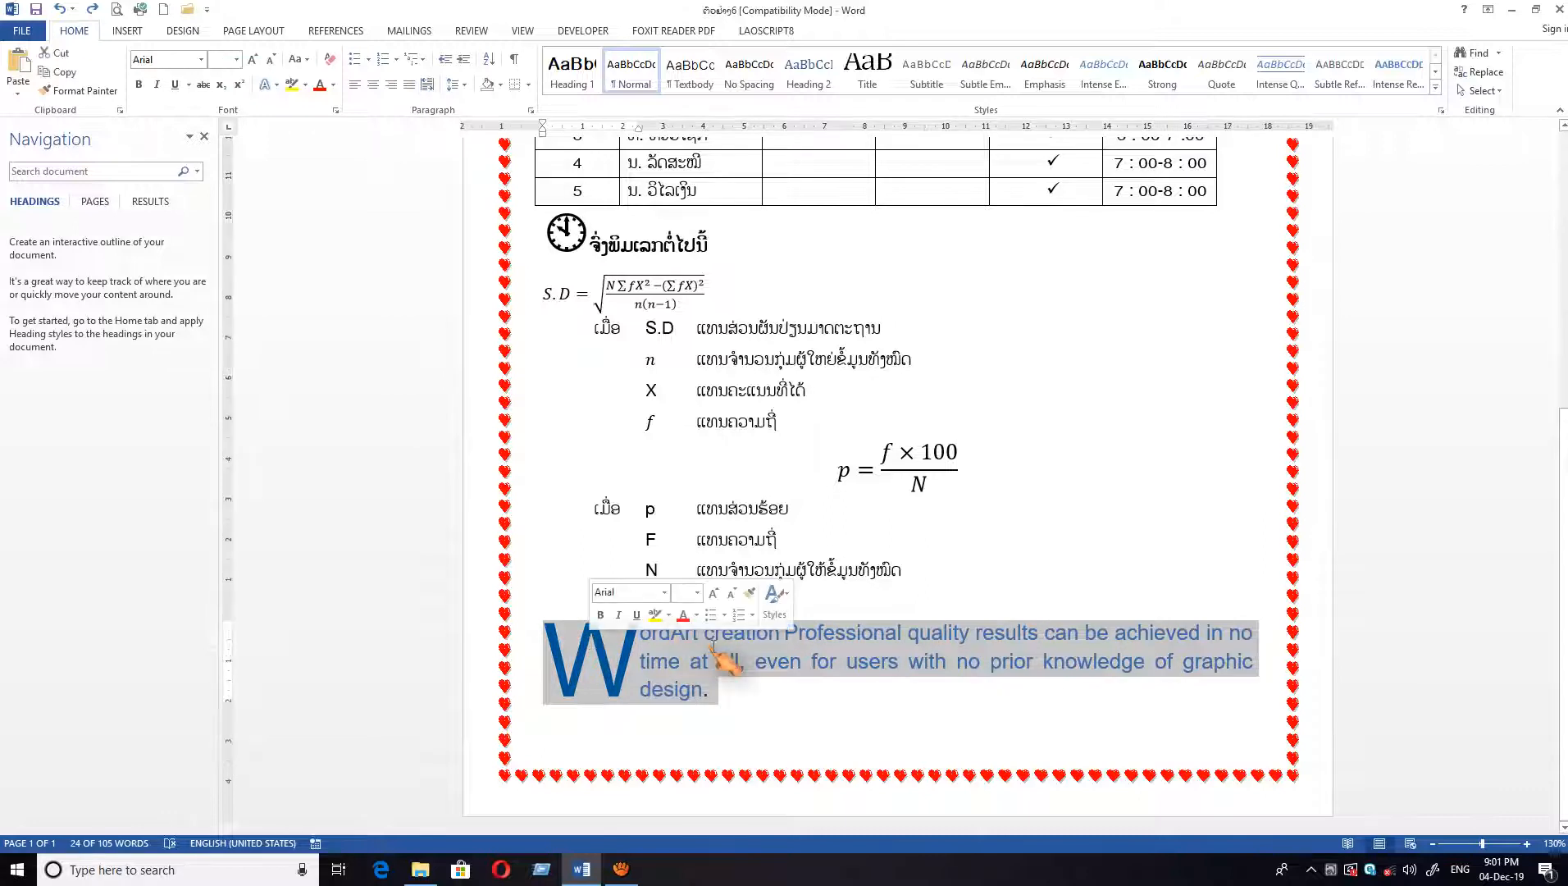
left_click(817, 633)
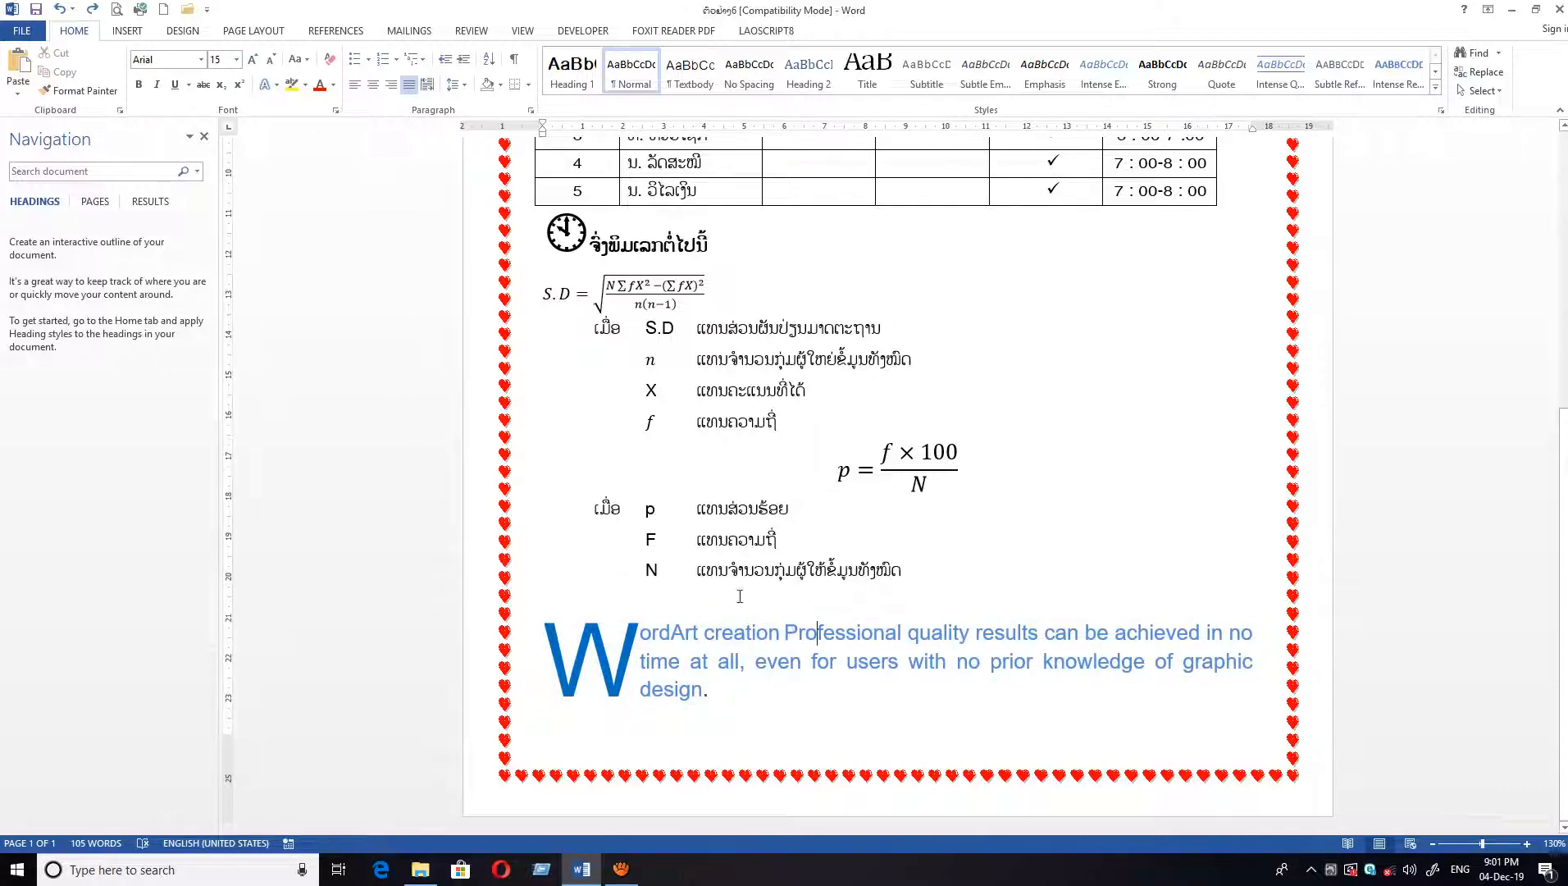
left_click(633, 638)
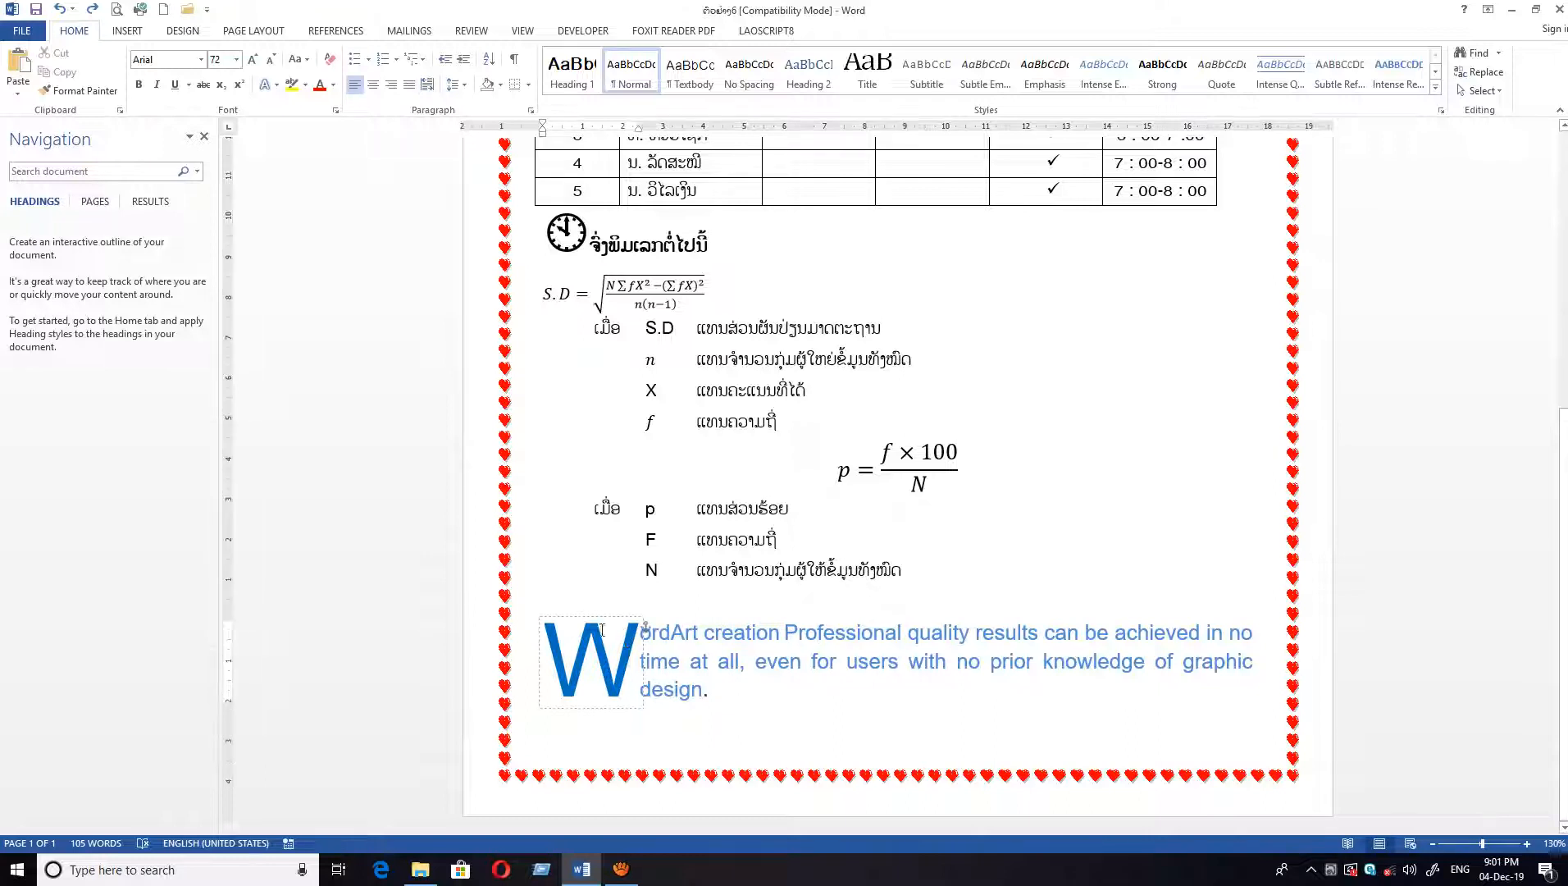
left_click(684, 642)
scroll(687, 648, "up", 6)
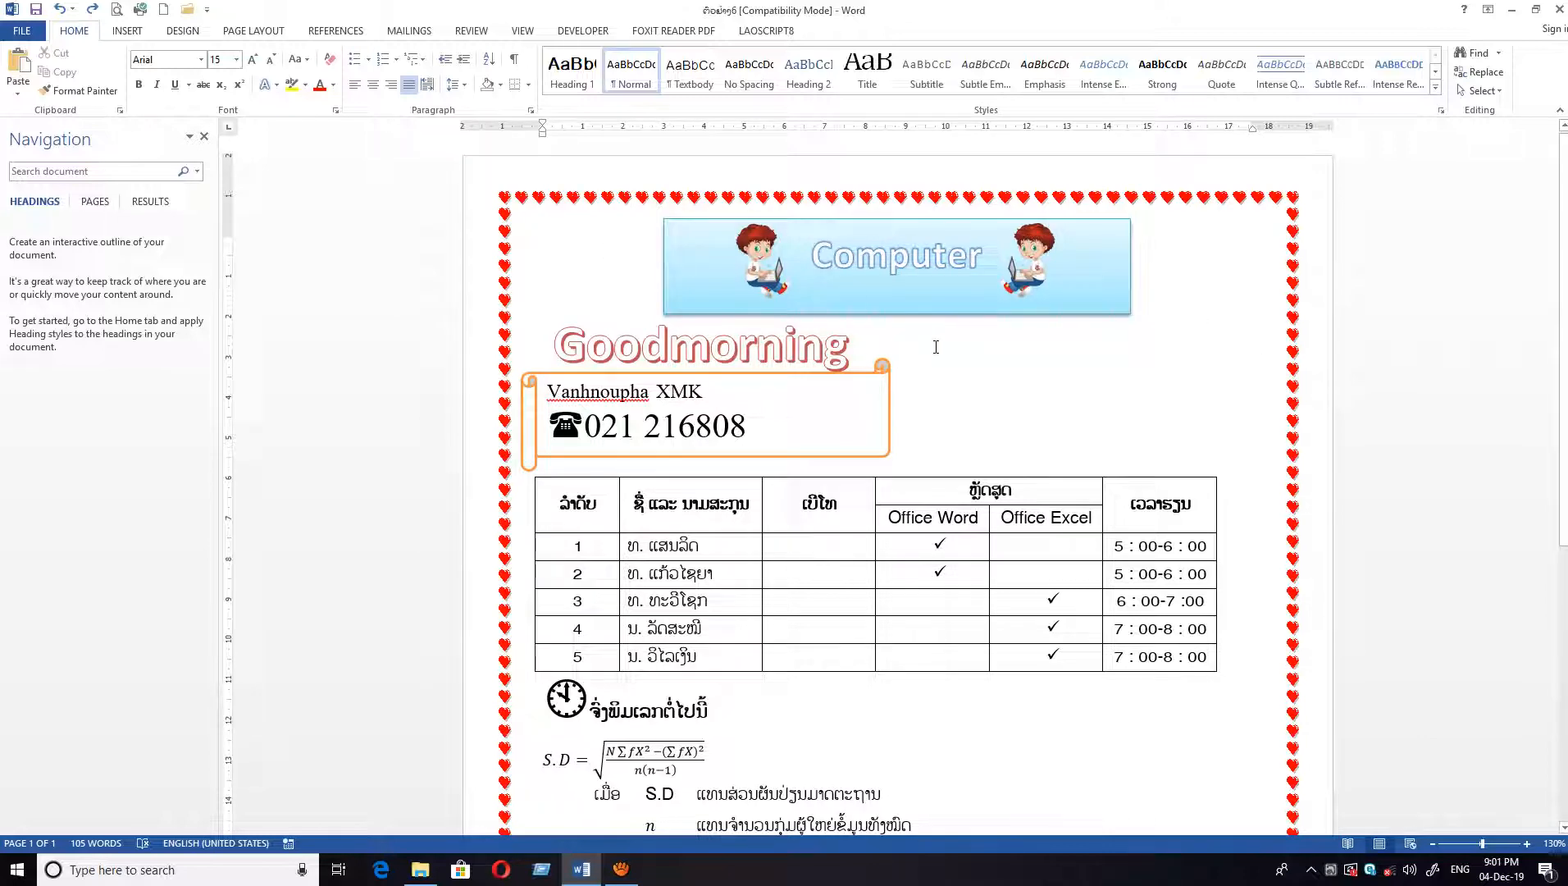
scroll(1213, 373, "down", 6)
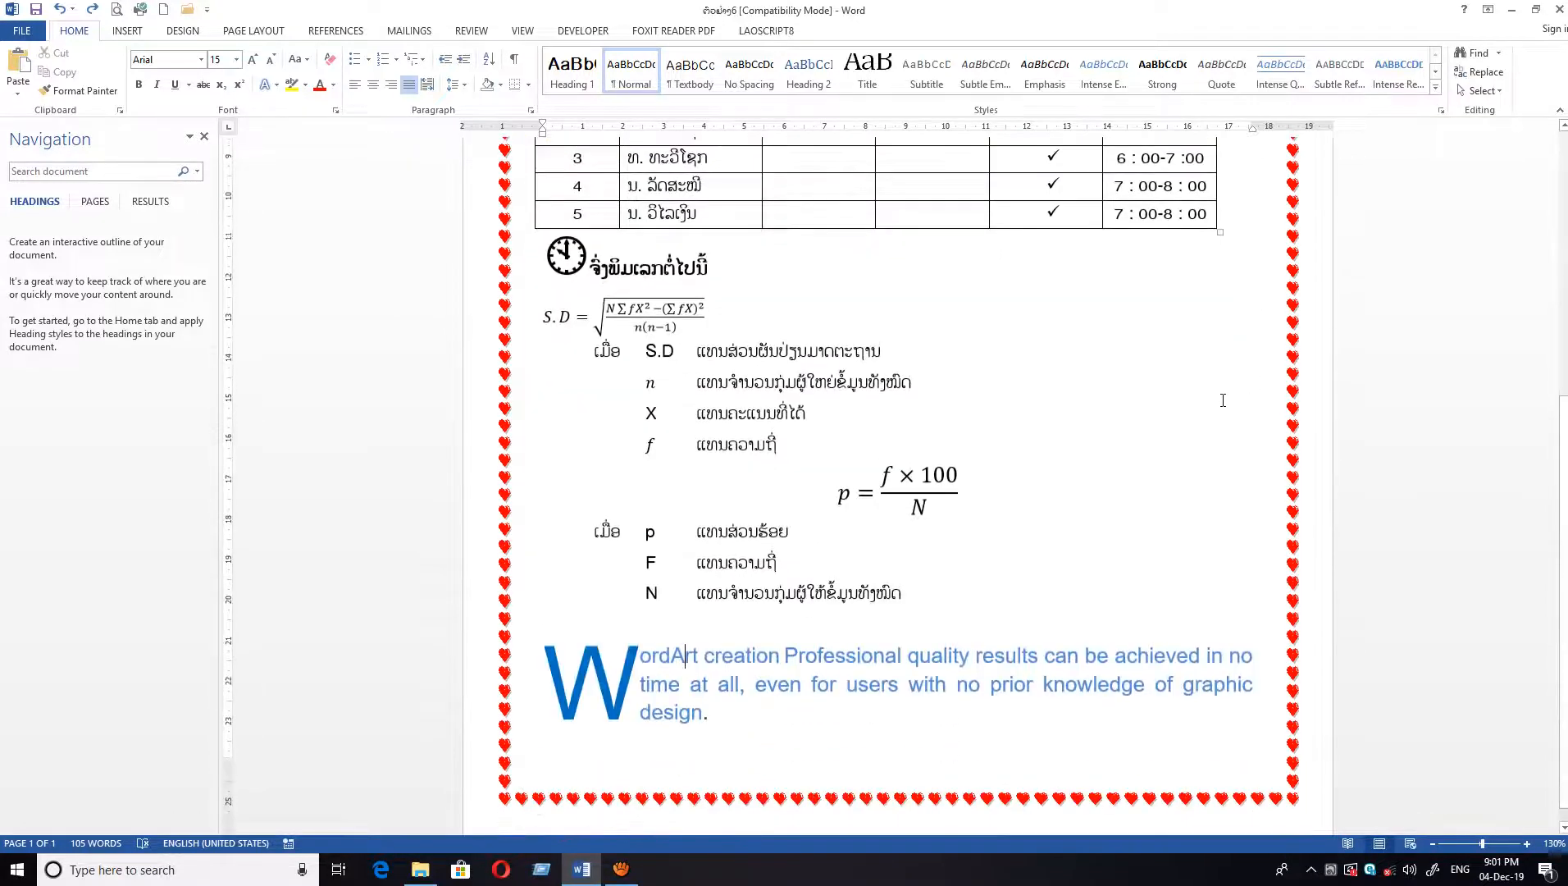
scroll(1212, 383, "up", 4)
scroll(1172, 370, "up", 3)
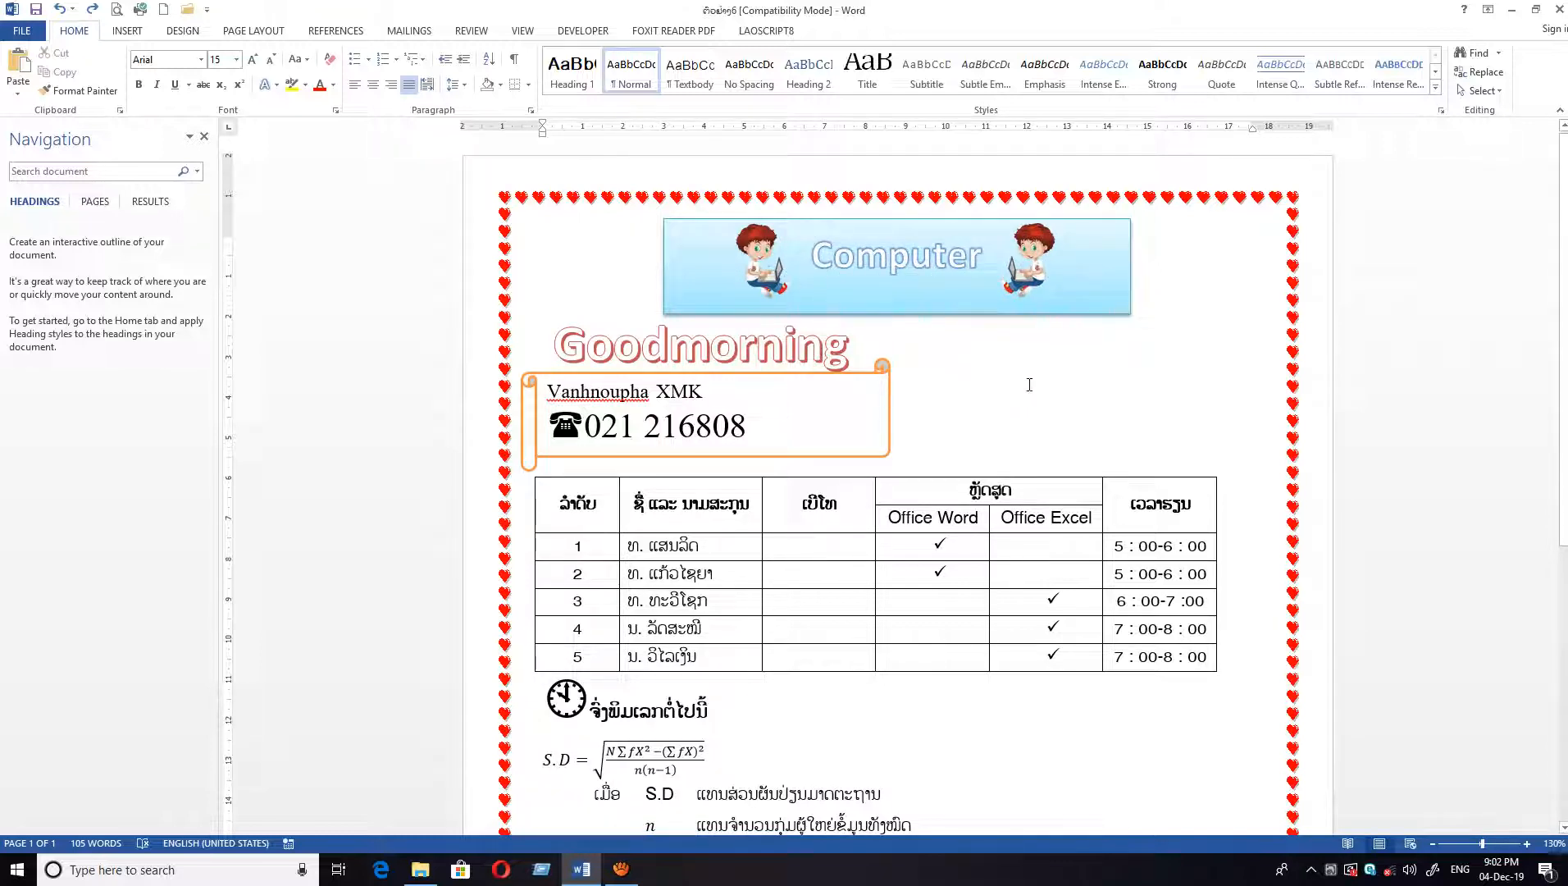
- Insert the picture kisspng-laptop-computer-keyboard-illustration-vector-computer-5a9cbcca444813 from Local Disk (D:) on the empty line by the Goodmorning WordArt
left_click(1022, 356)
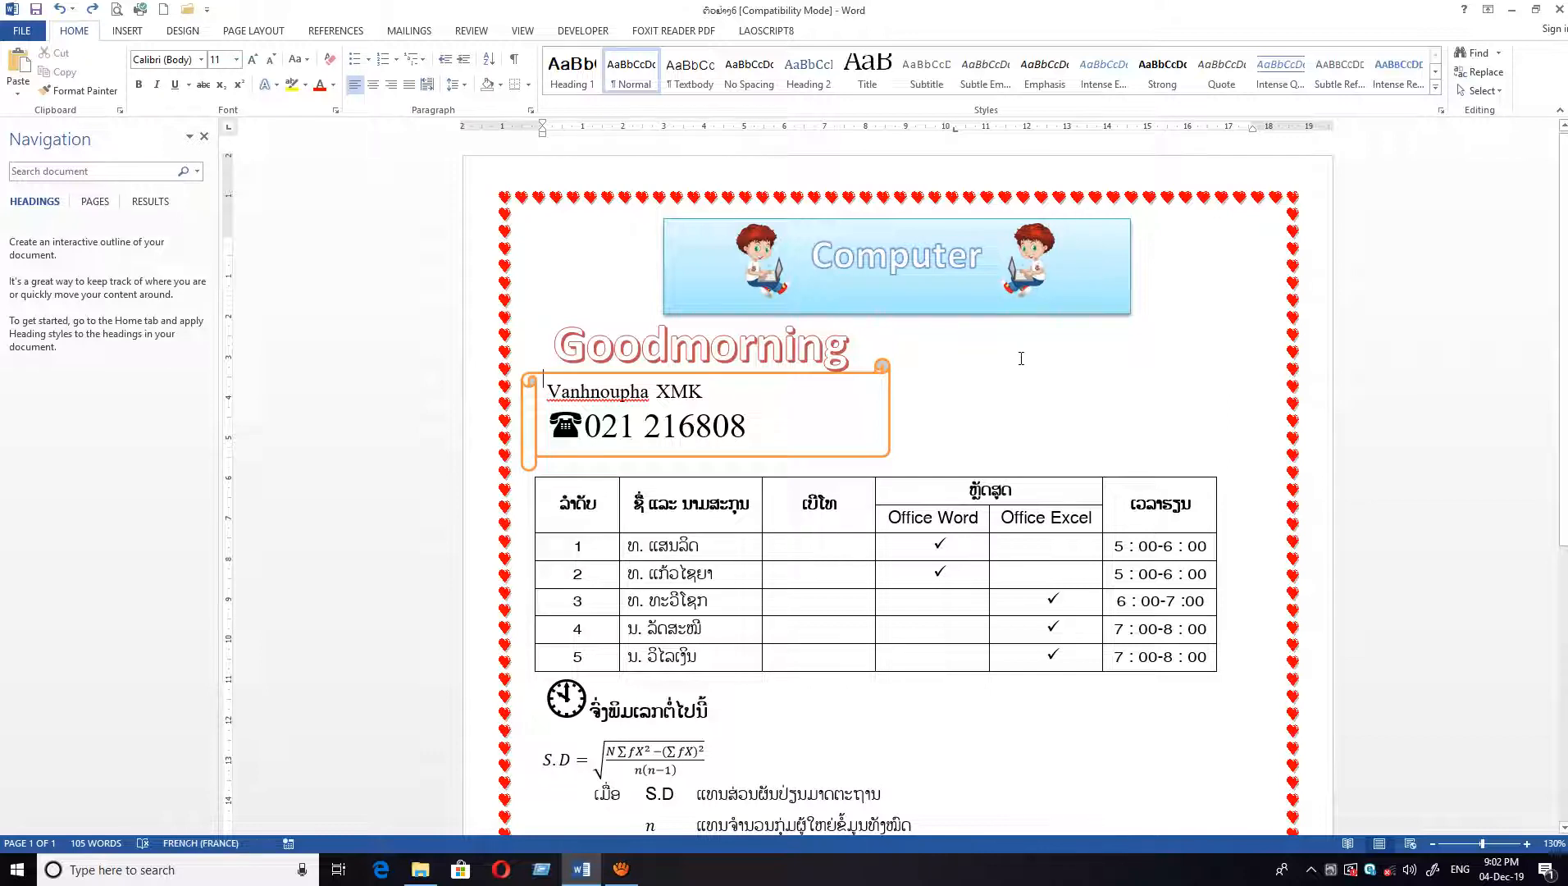
left_click(127, 31)
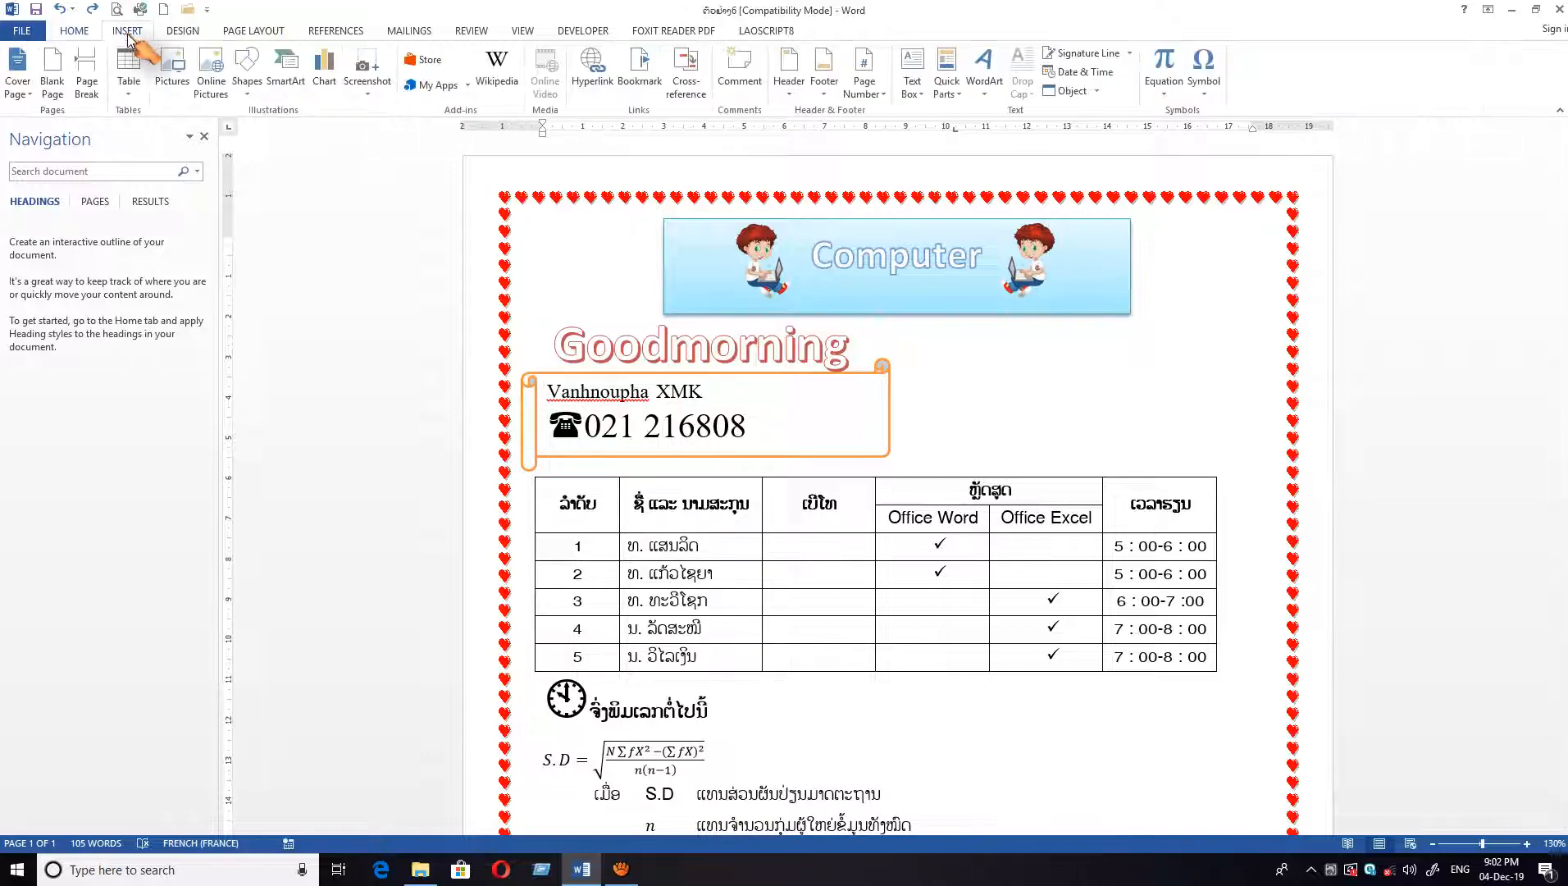
left_click(172, 67)
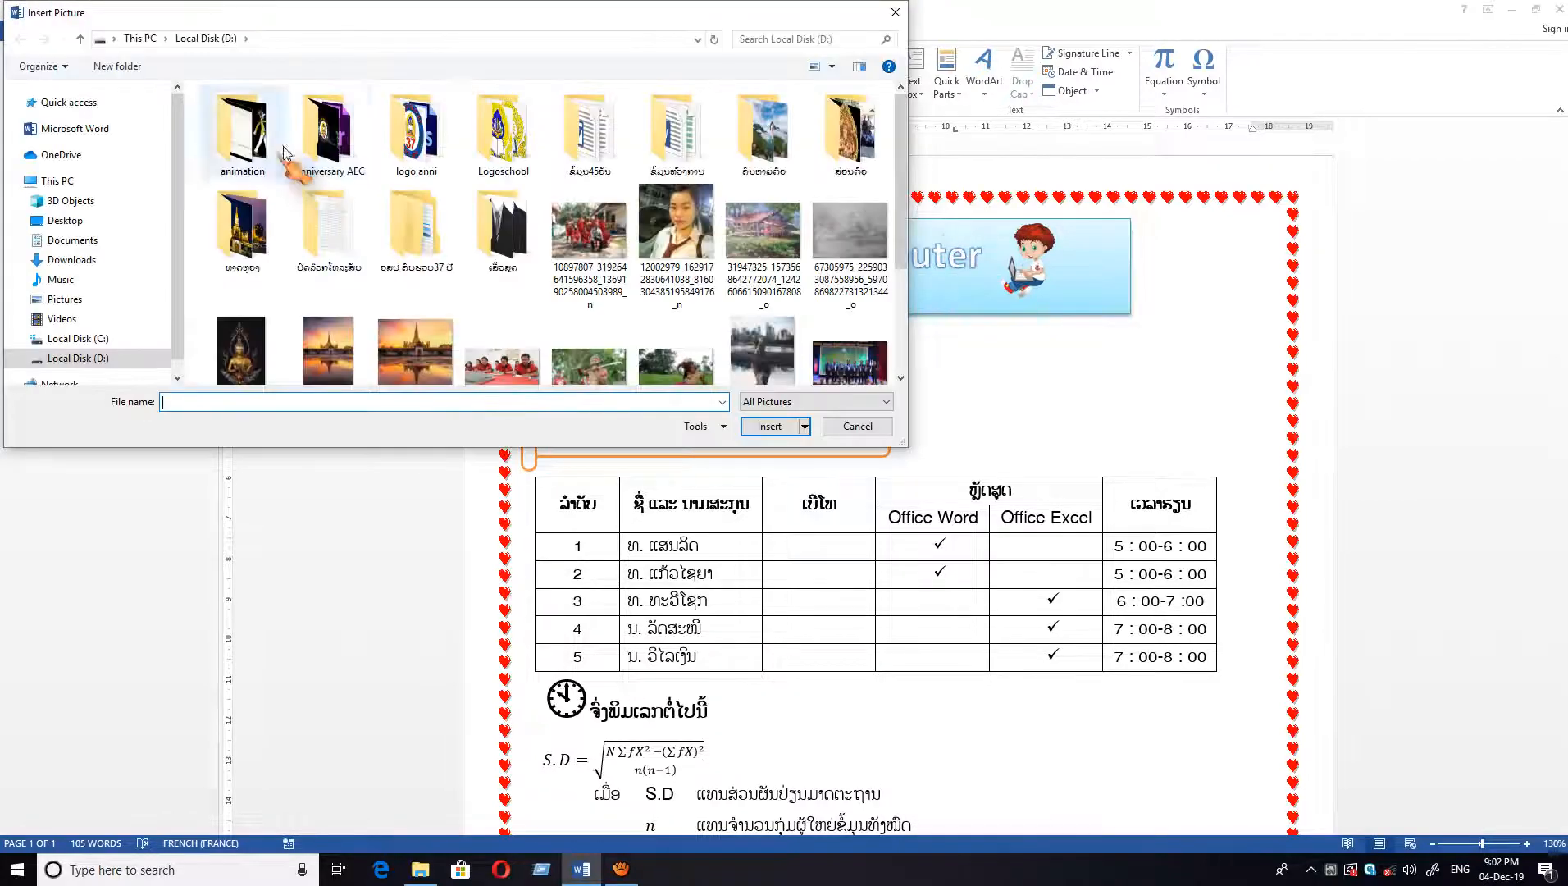
scroll(836, 250, "down", 5)
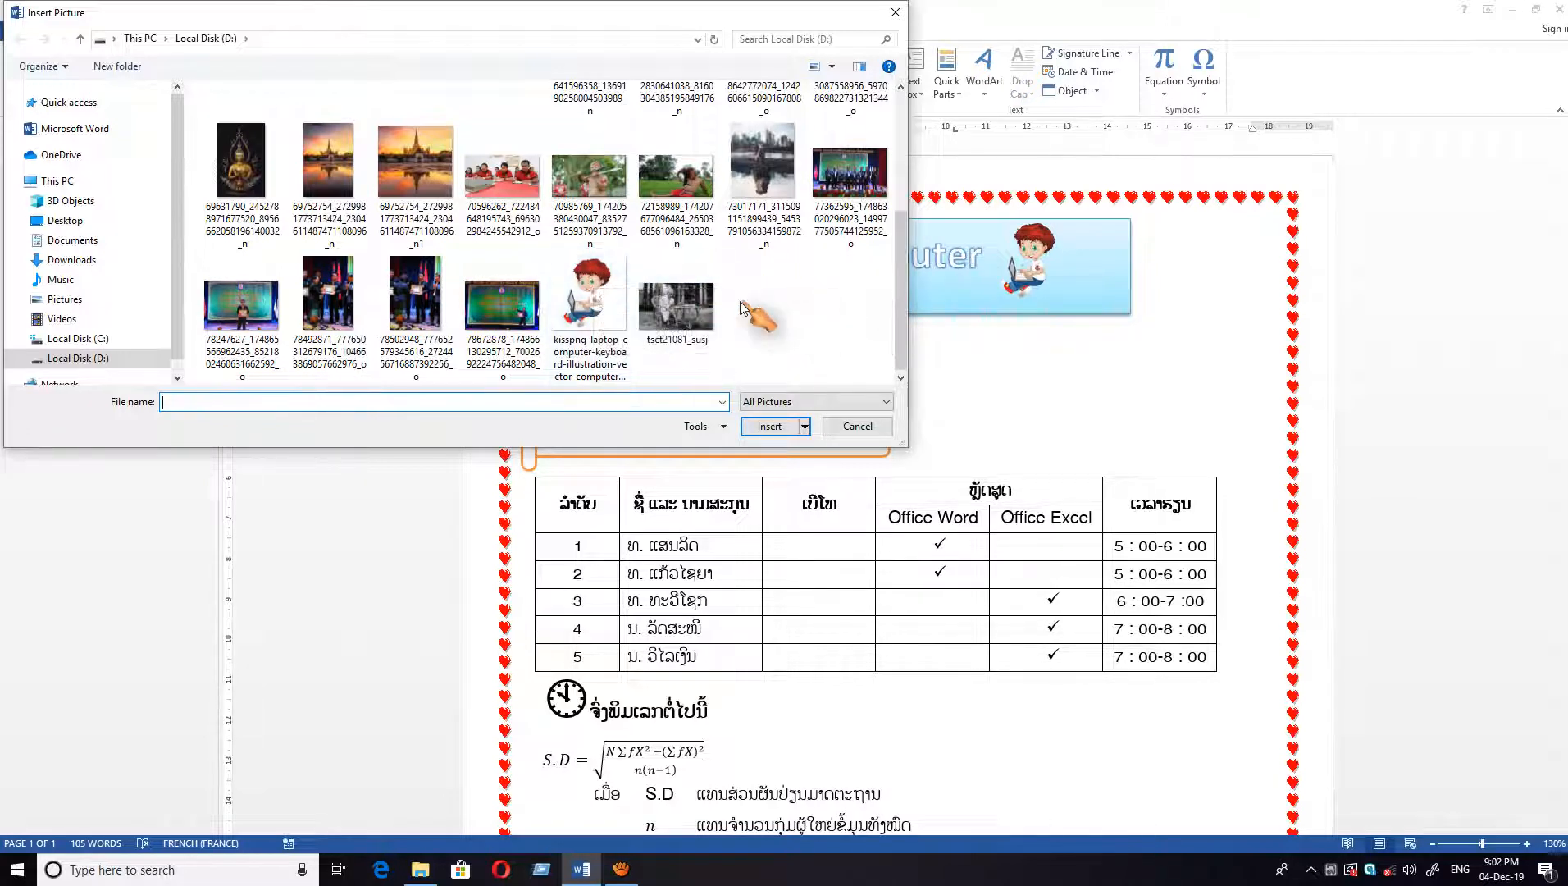
left_click(607, 293)
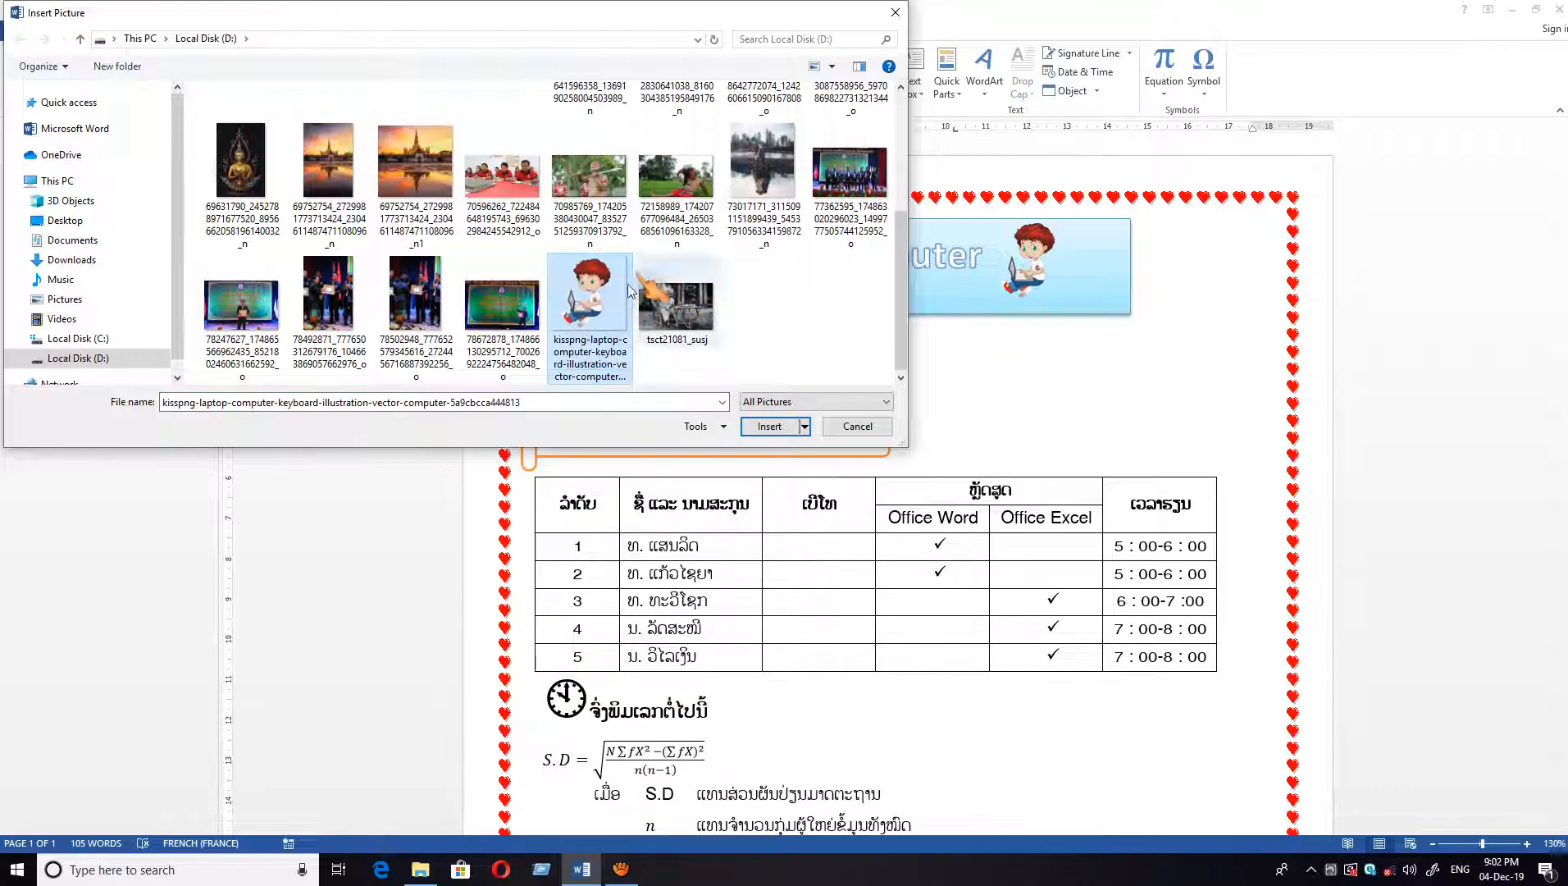
left_click(776, 427)
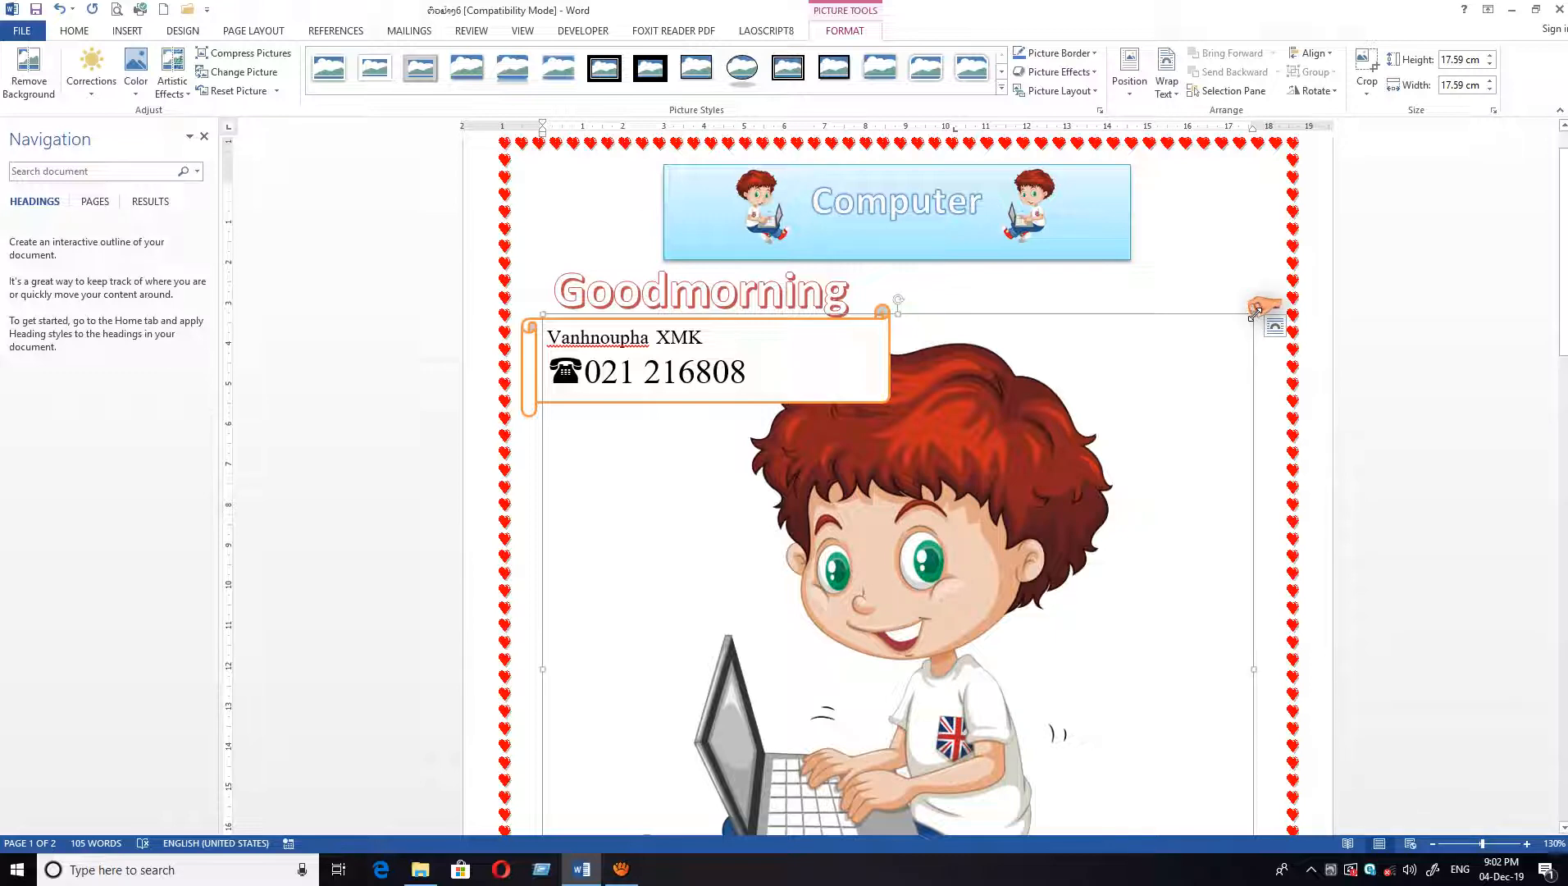
- Shrink the inserted boy picture proportionally to a width of 2 cm
left_click_drag(1255, 308, 612, 683)
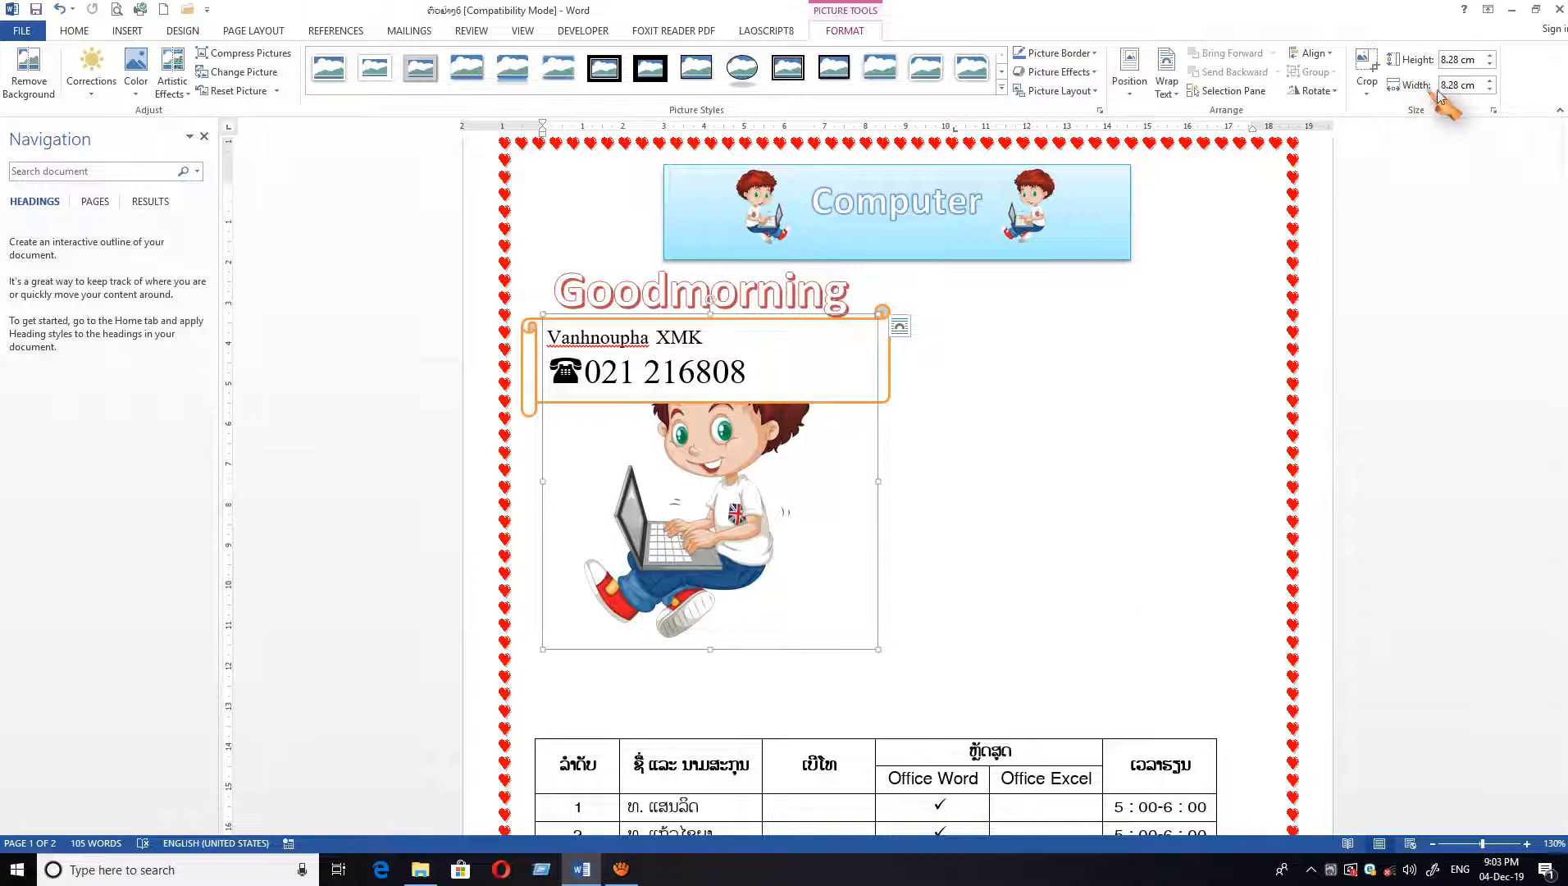
left_click(1489, 89)
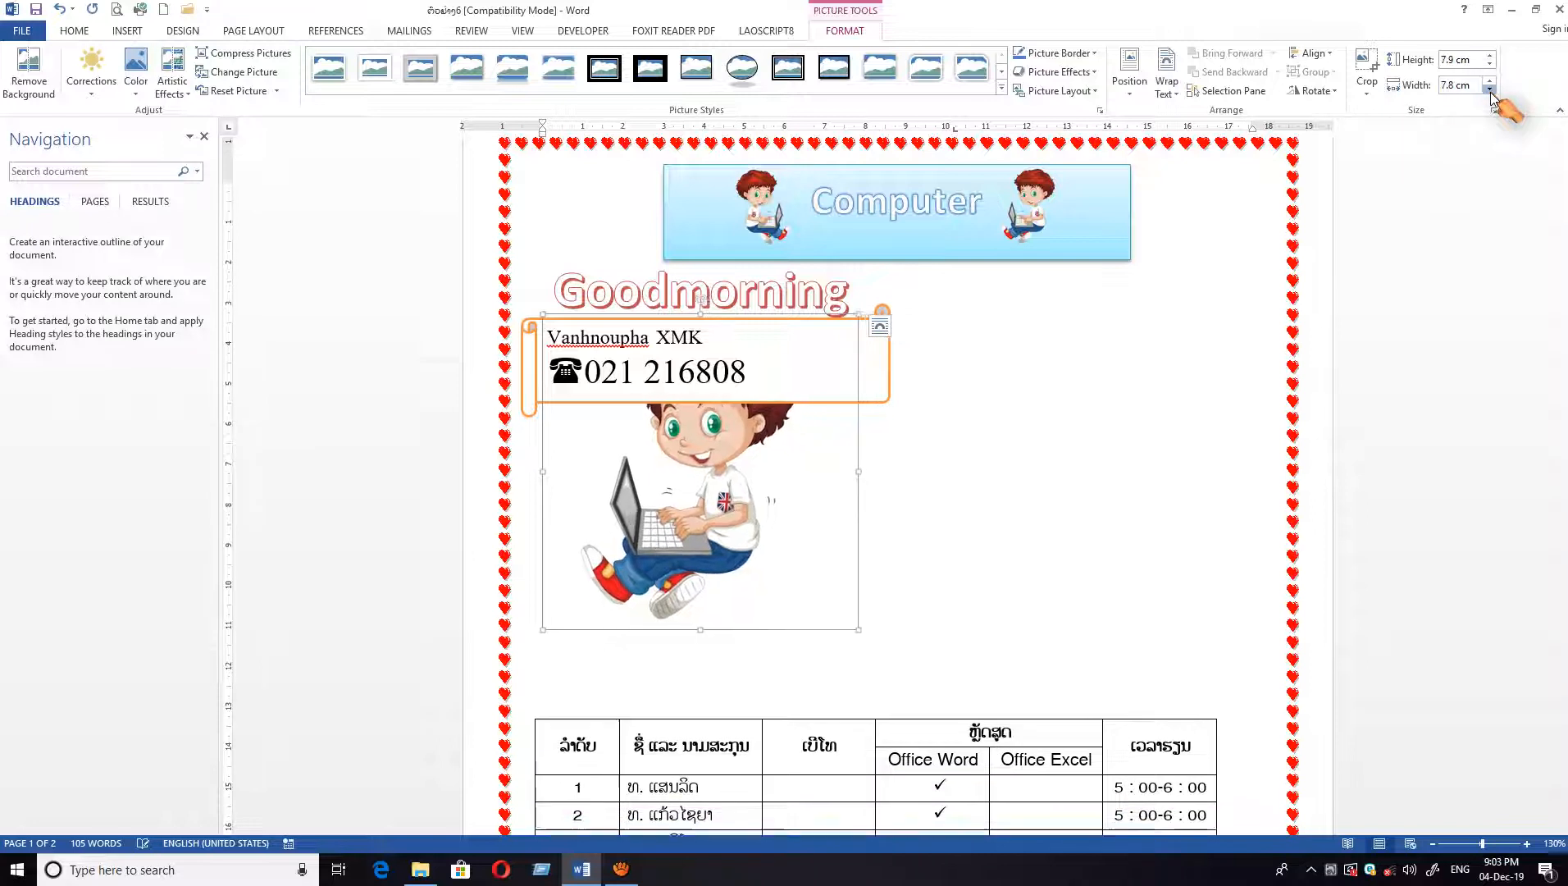
left_click_drag(1489, 88, 1489, 92)
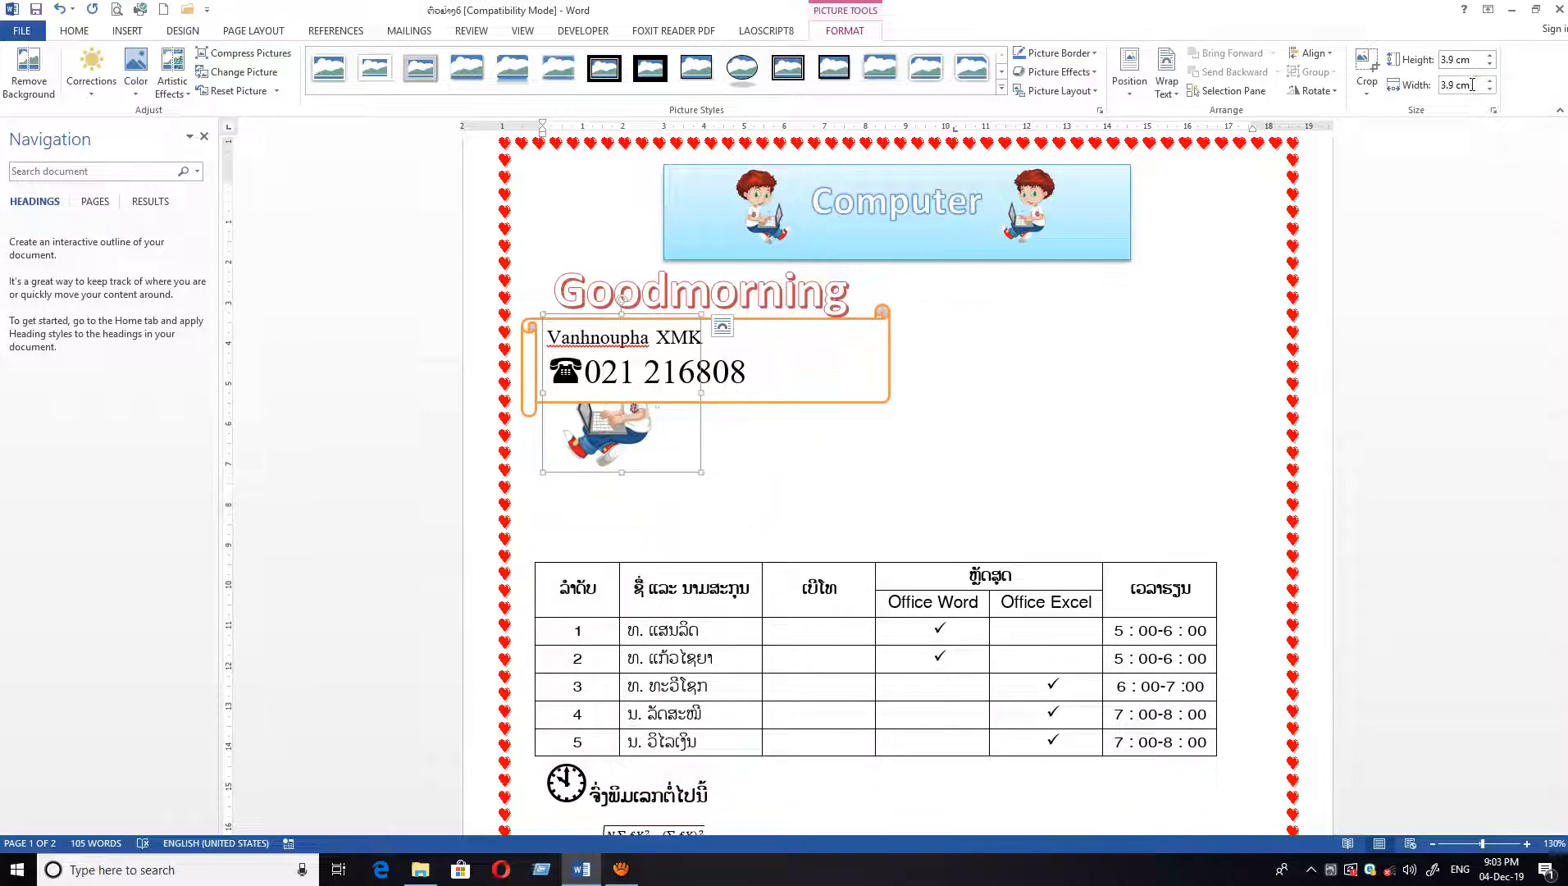
left_click(1472, 85)
type("2")
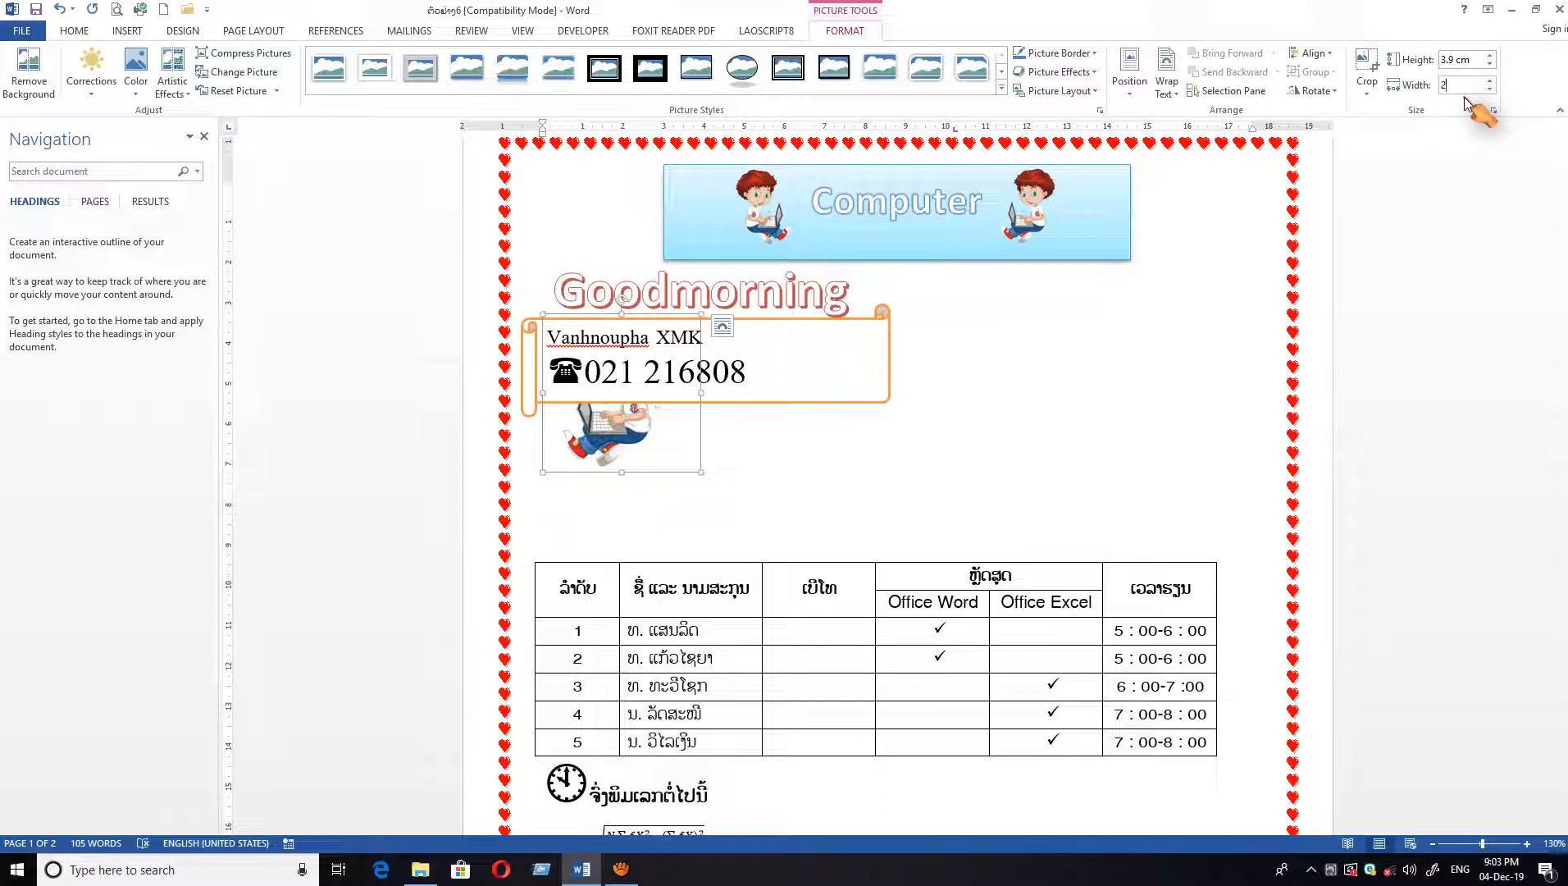
key("Return")
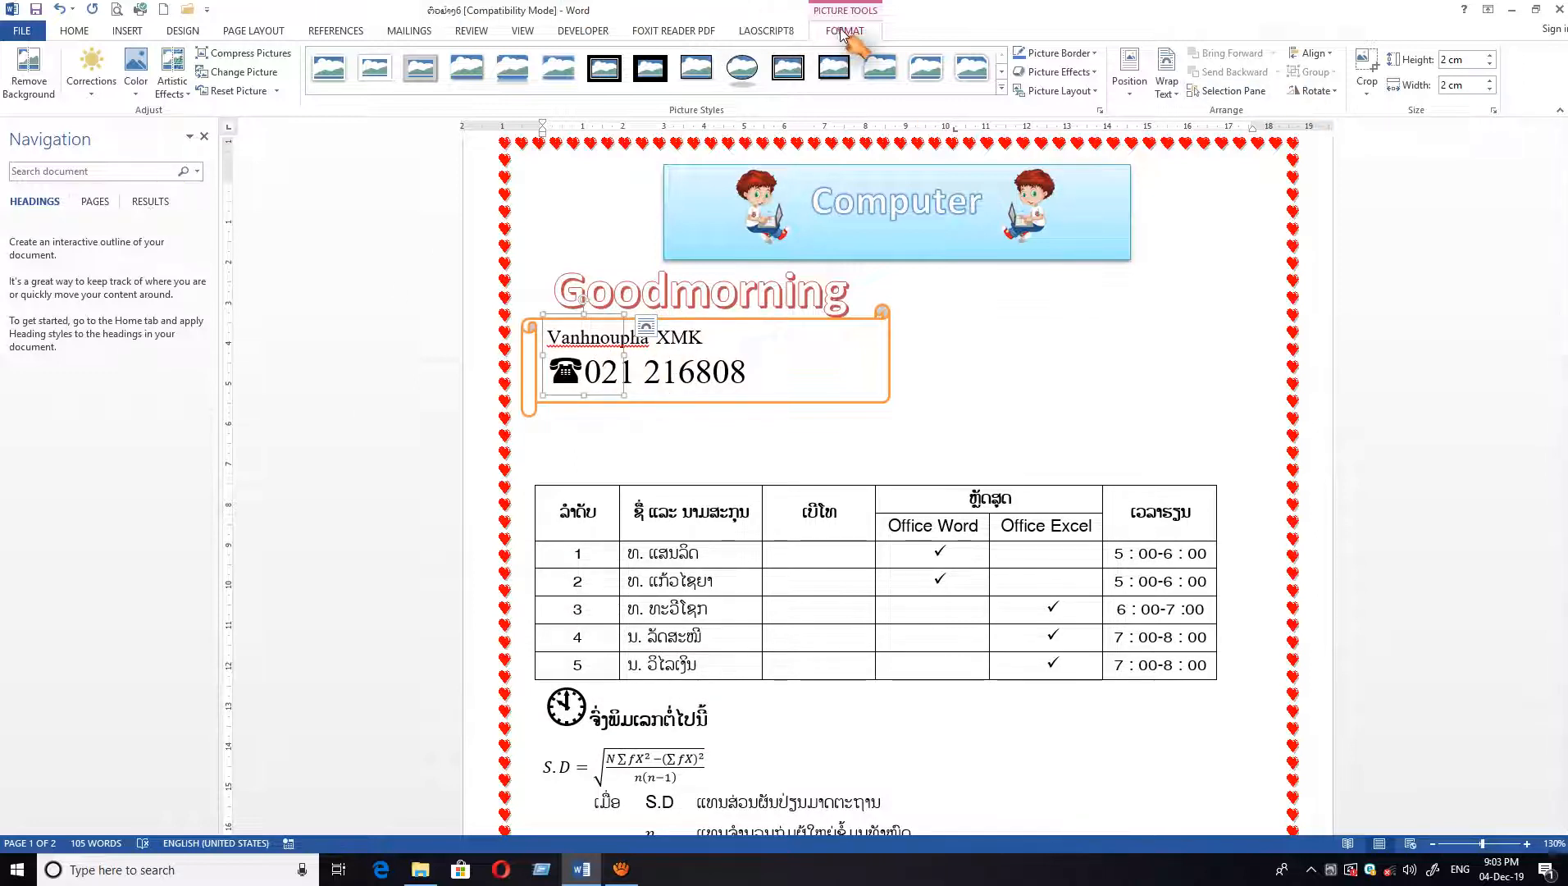
- Set the picture's text wrapping to In Front of Text and move it to the blank area above the table's last column
left_click(1176, 96)
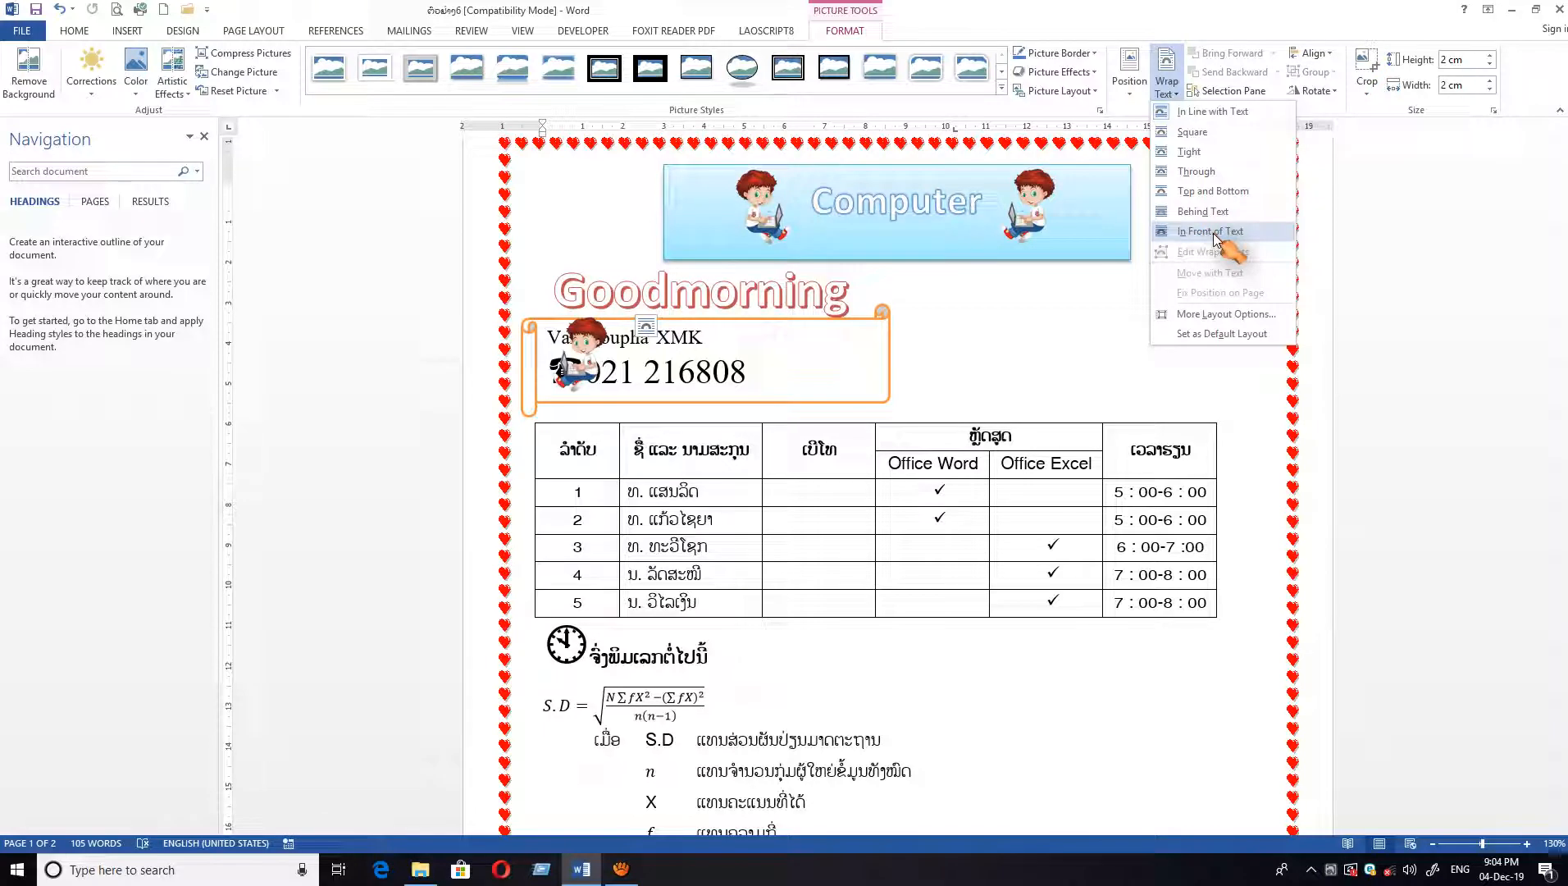
left_click(1212, 233)
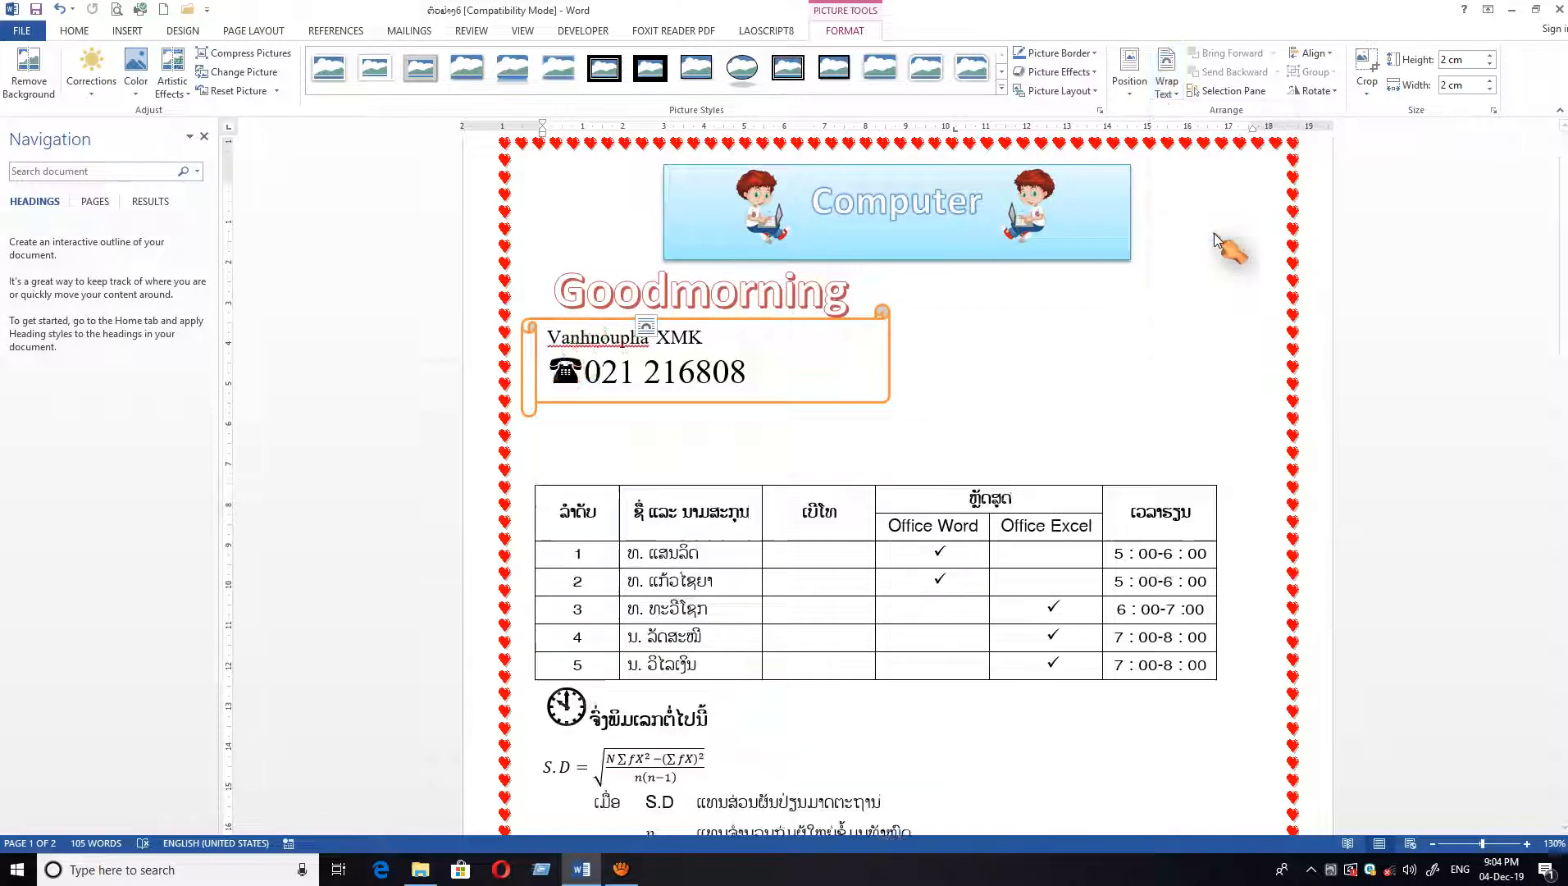
left_click_drag(876, 427, 1192, 323)
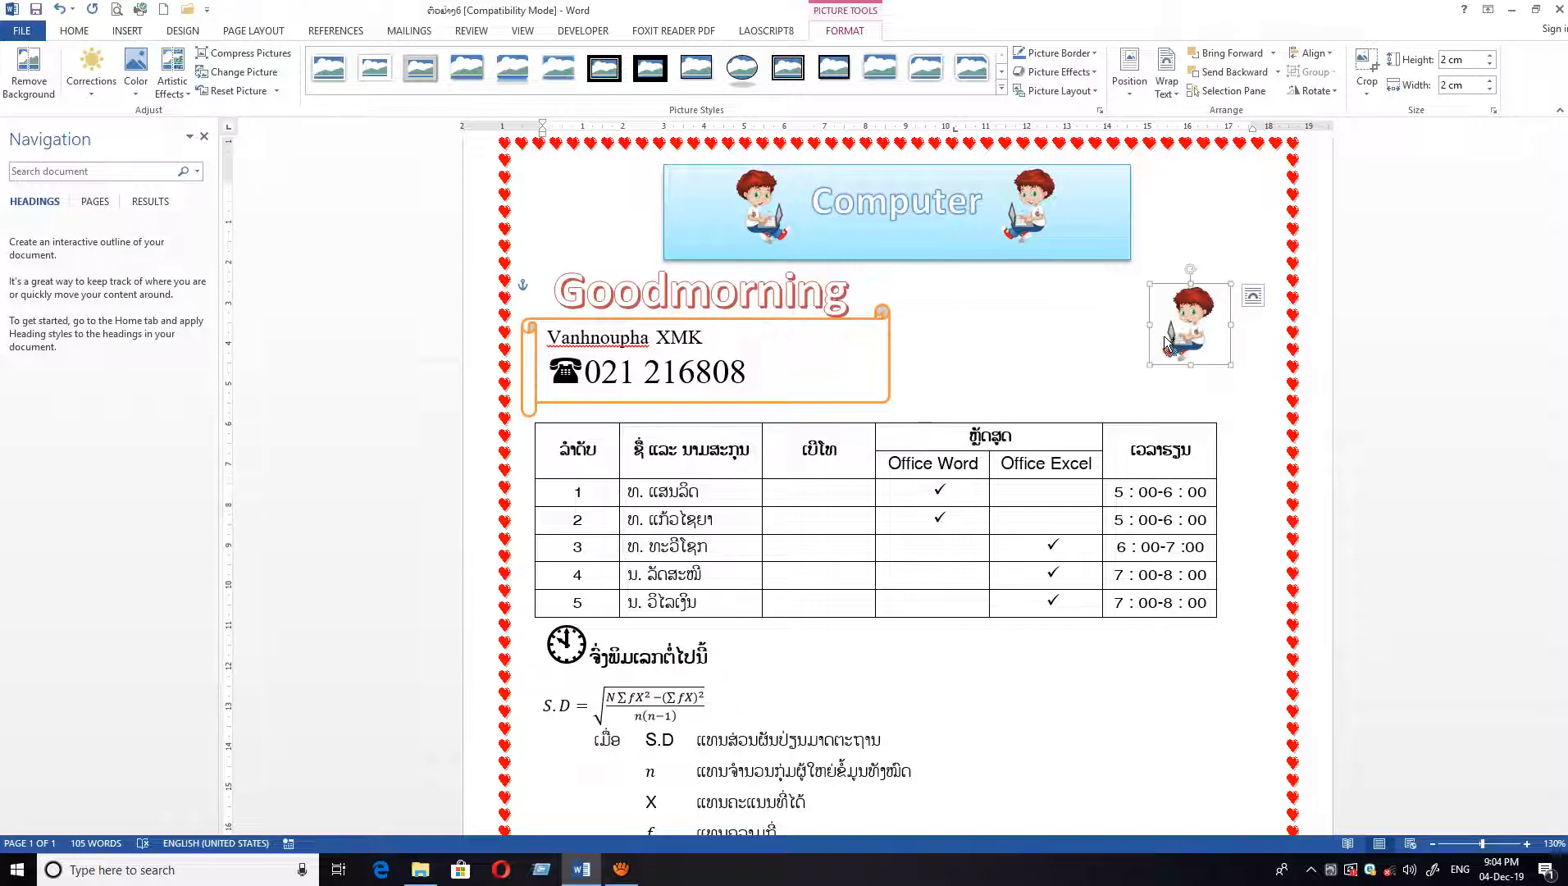
- Duplicate the boy picture and place the copy beside the original, on the side nearer the contact scroll
key("ctrl+c")
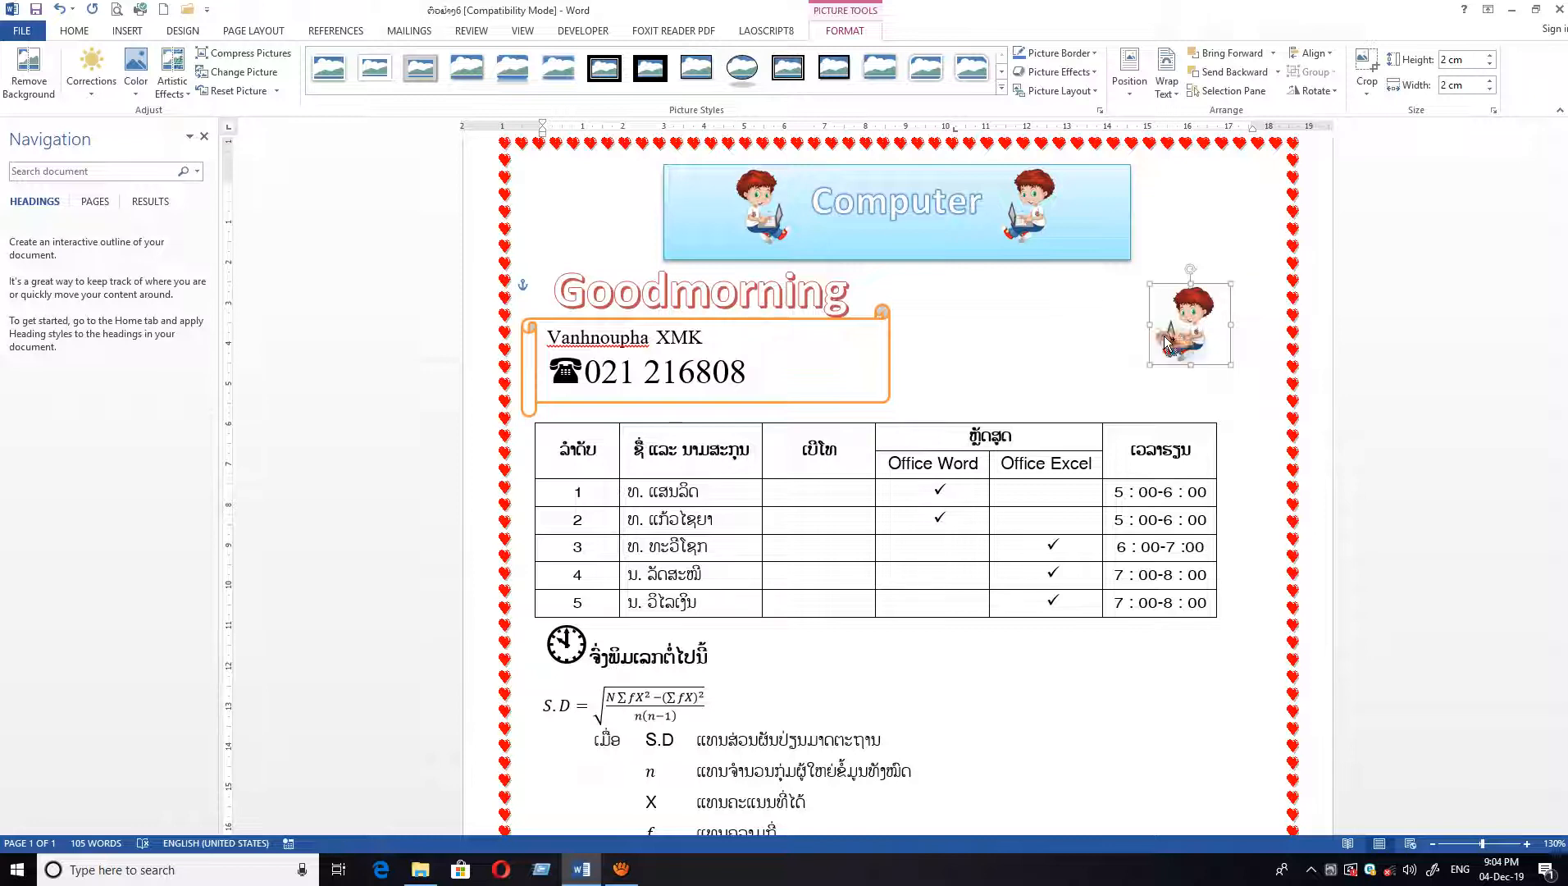
key("ctrl+v")
left_click_drag(1203, 350, 1074, 338)
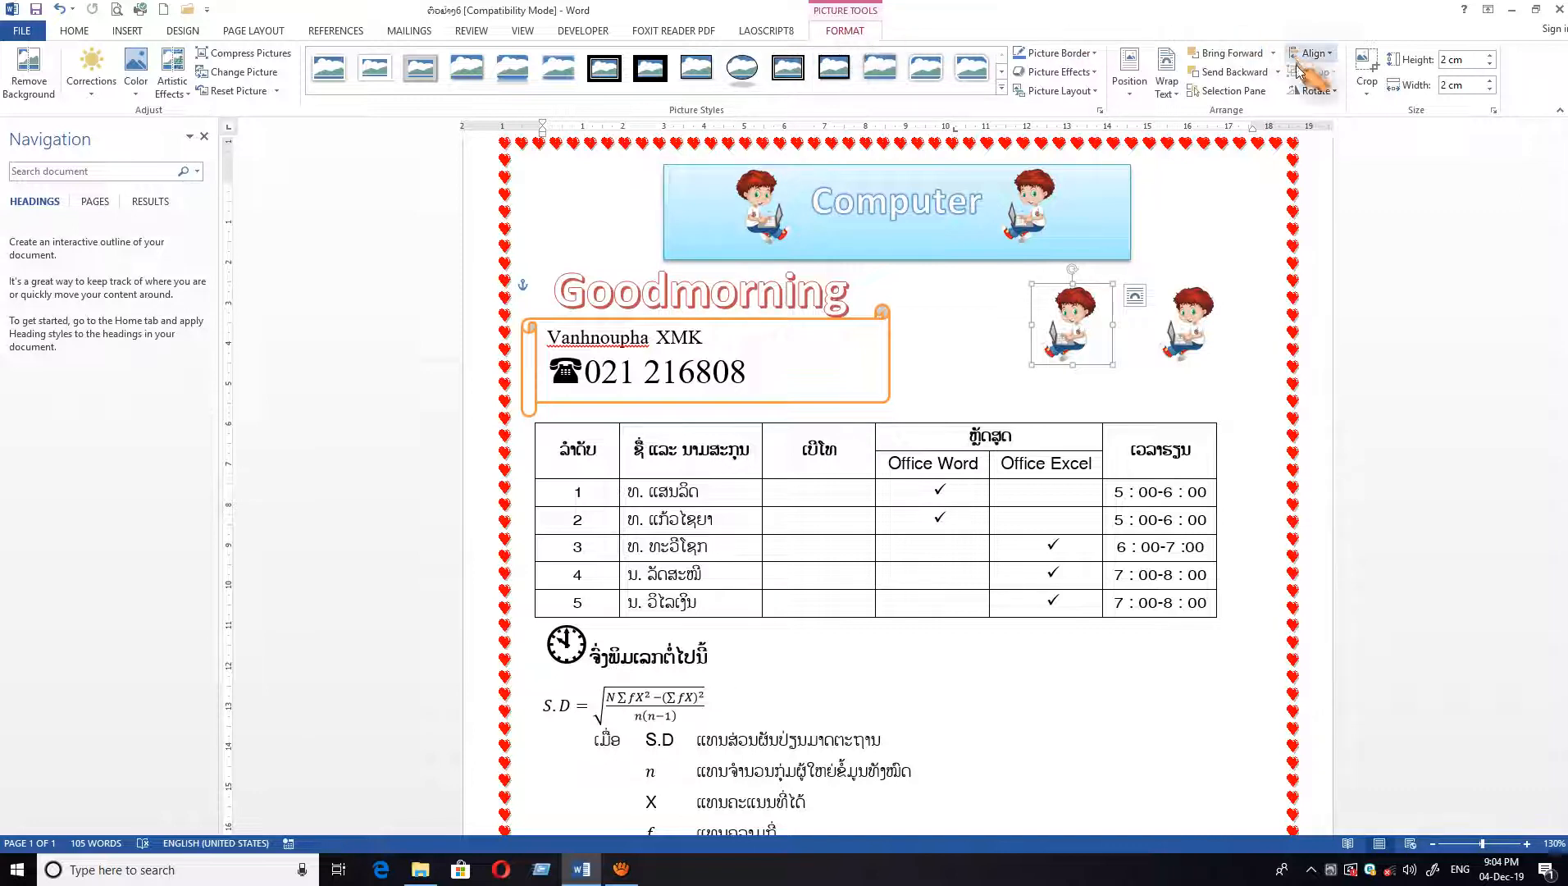
- Flip the duplicate boy picture horizontally and place the two loose pictures at the outer ends of the Computer banner
left_click(1334, 95)
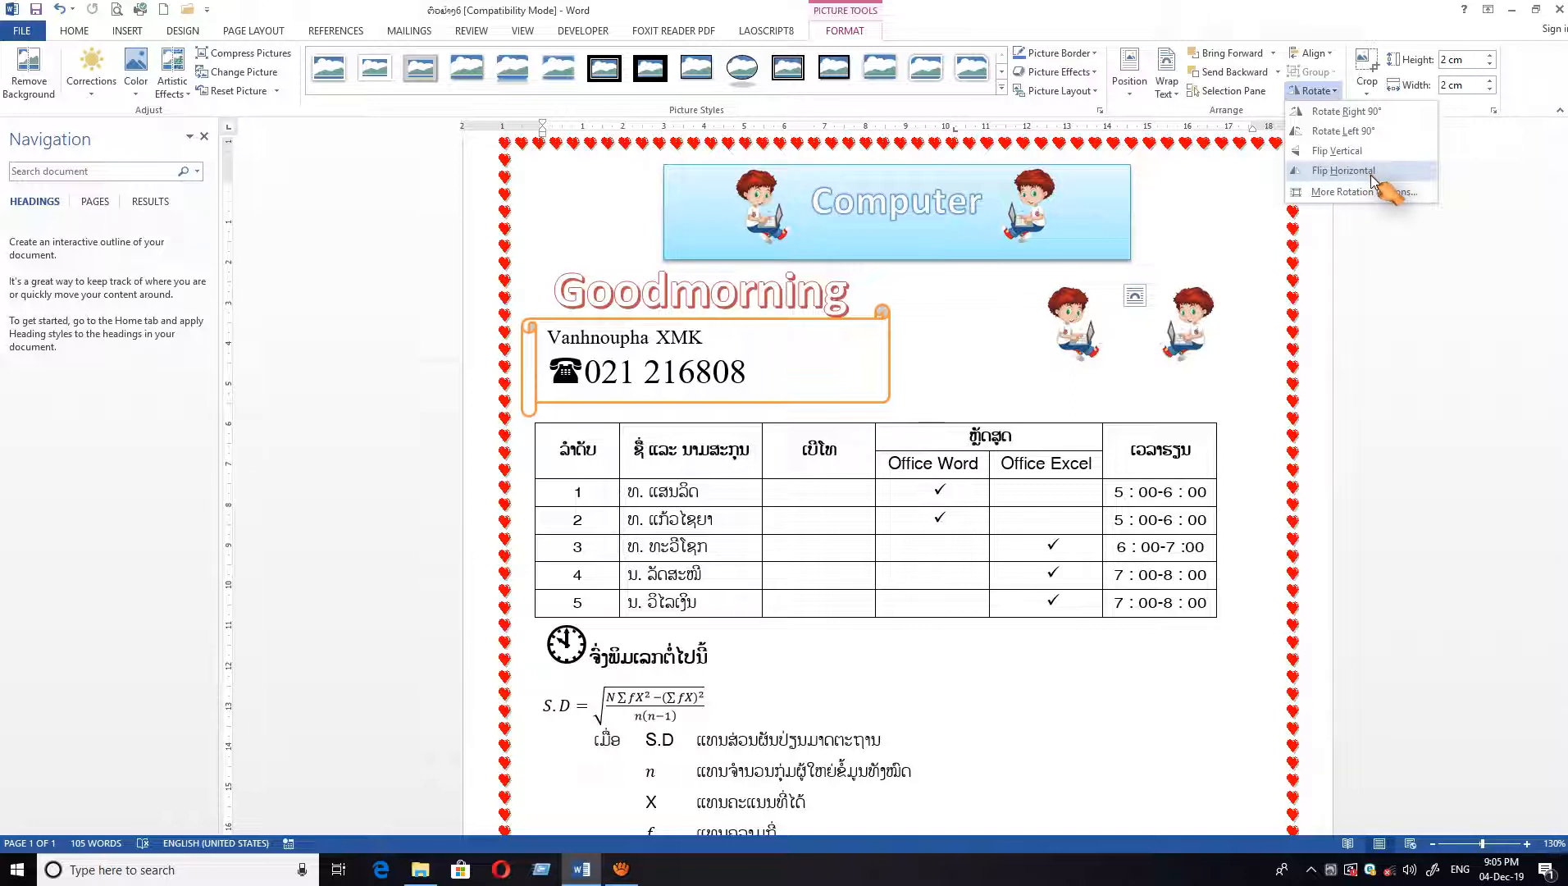
left_click(1371, 179)
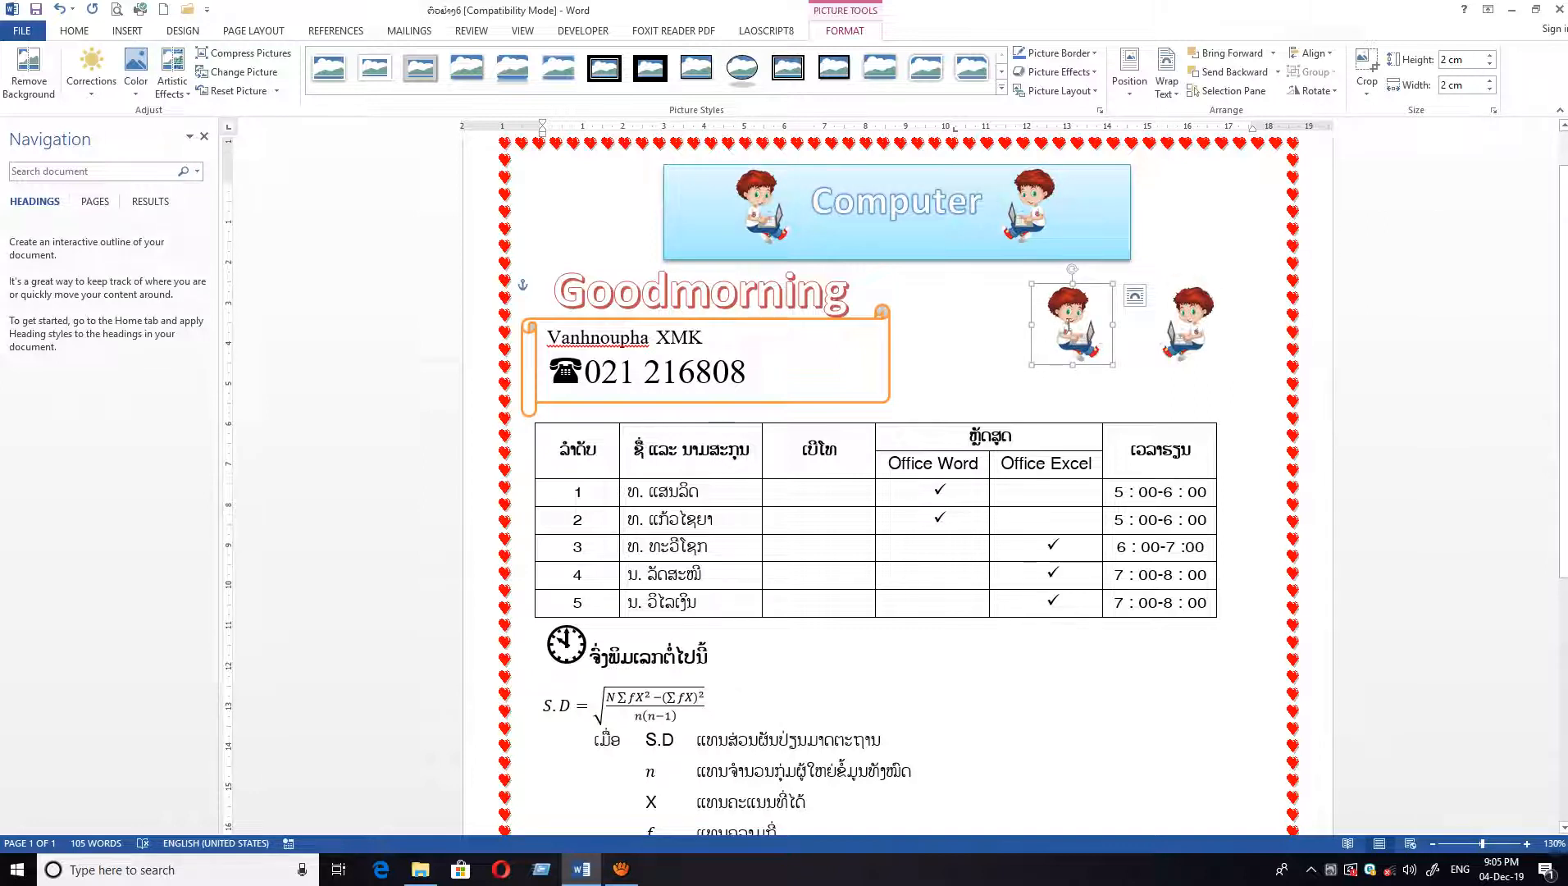
left_click_drag(1068, 327, 1084, 213)
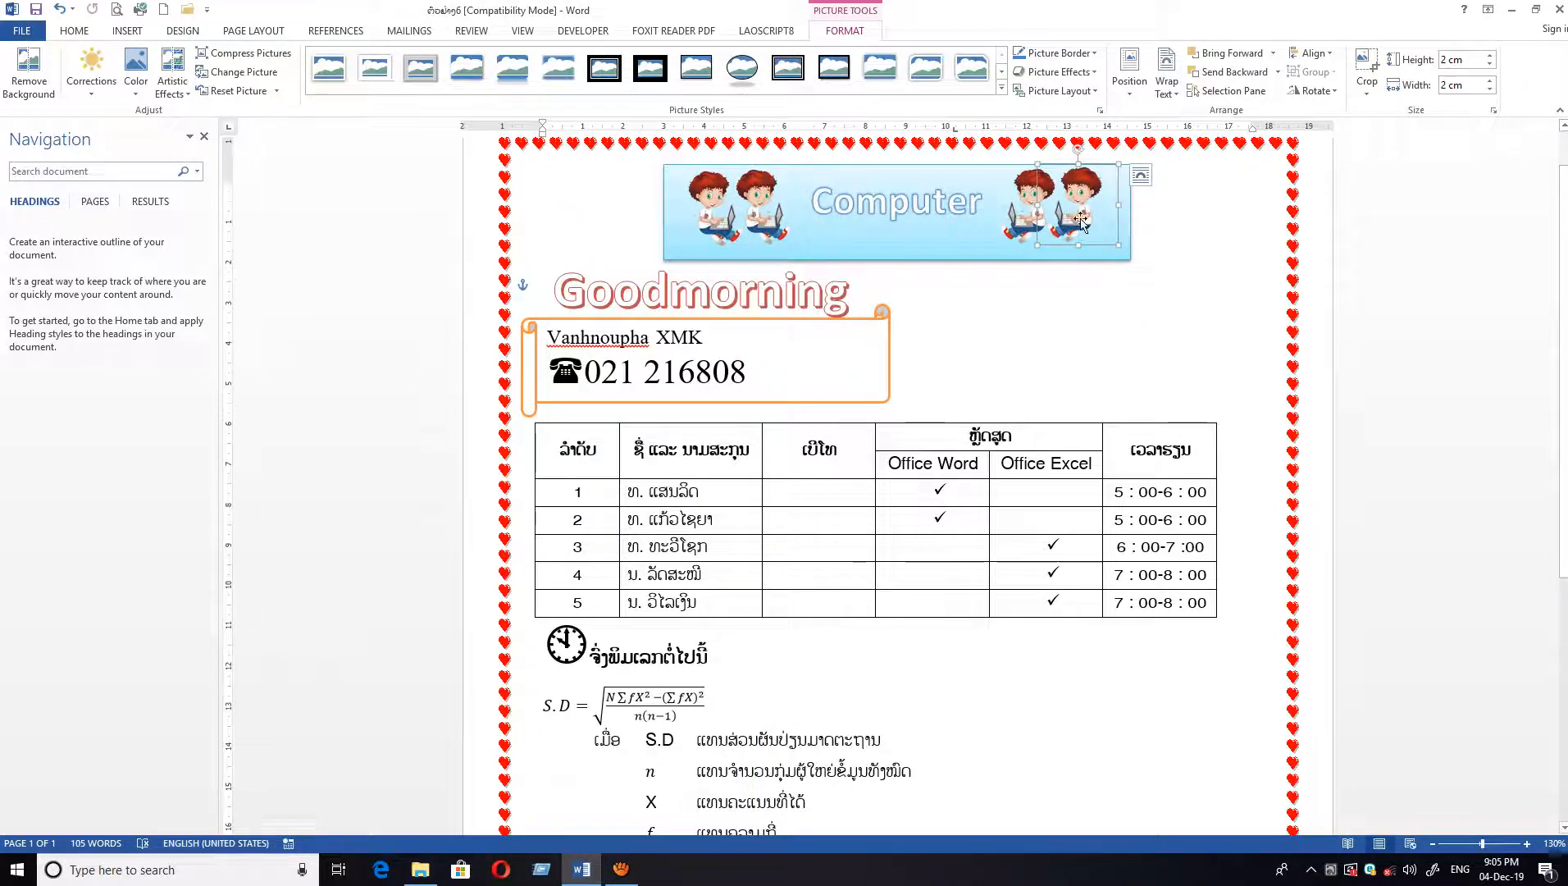
- Shrink the boy picture at the banner's right end to 1 cm and center it in the space beside the large boy
left_click(1489, 89)
left_click(1489, 88)
left_click(1489, 88)
left_click(1489, 88)
left_click(1489, 88)
left_click(1489, 88)
left_click(1489, 88)
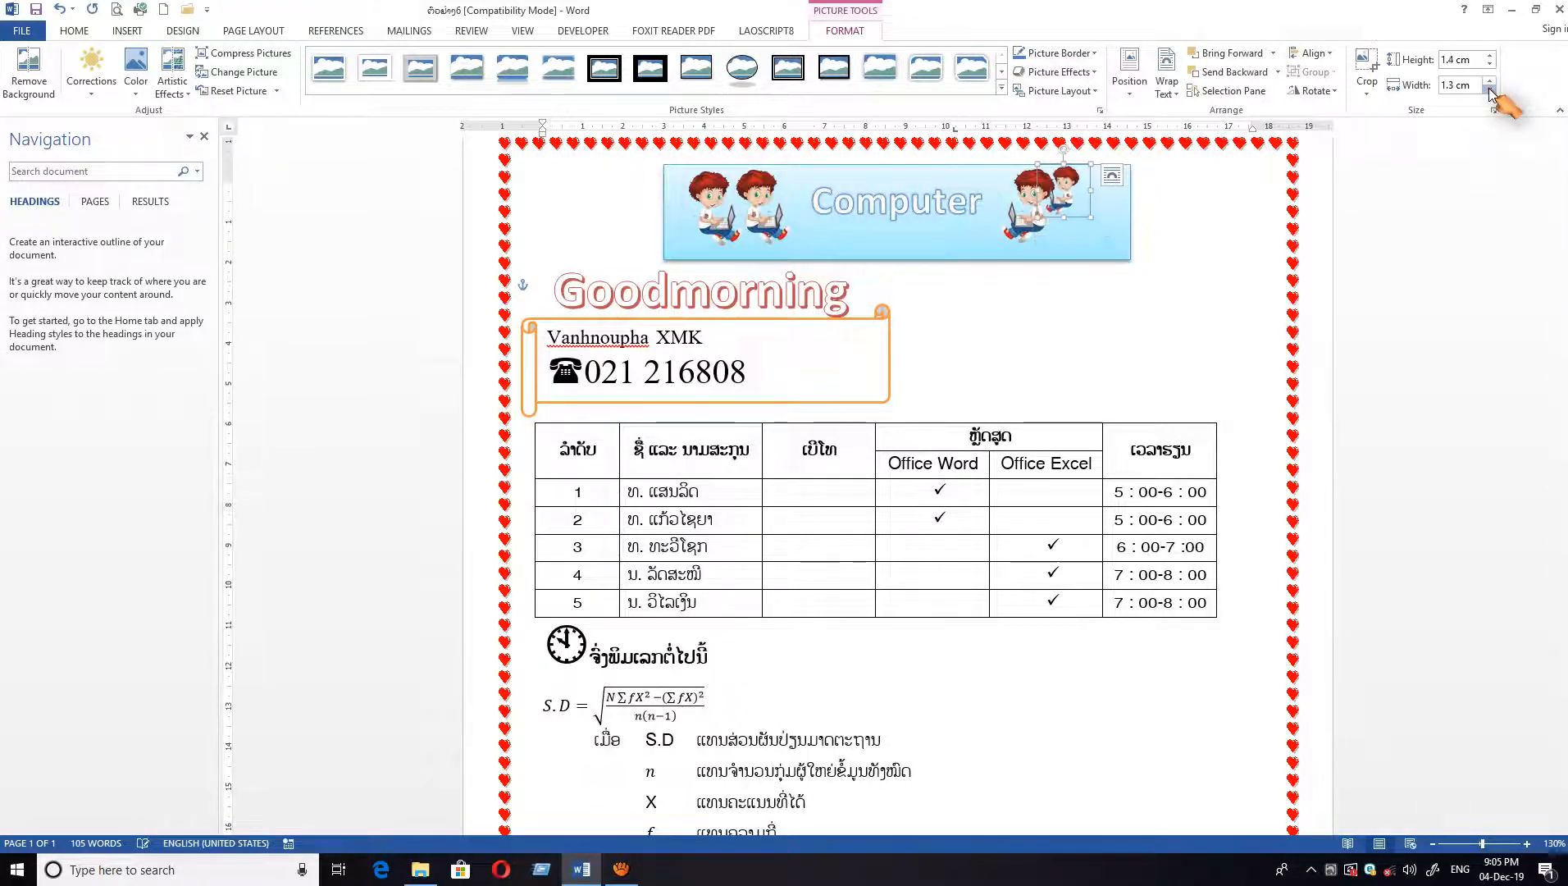
left_click(1489, 89)
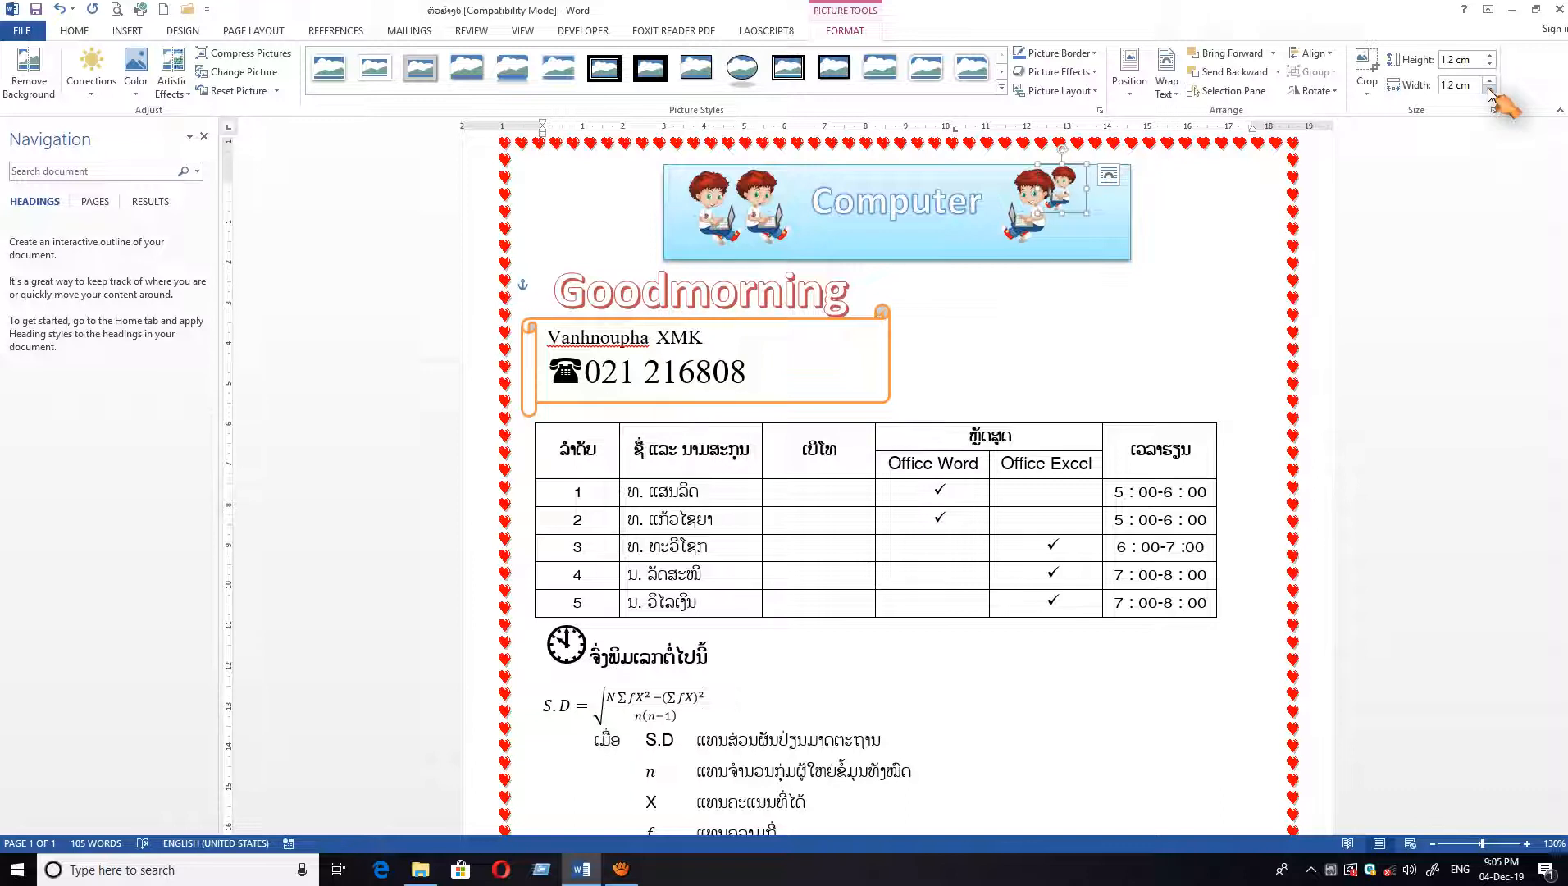
left_click(1489, 88)
left_click(1489, 88)
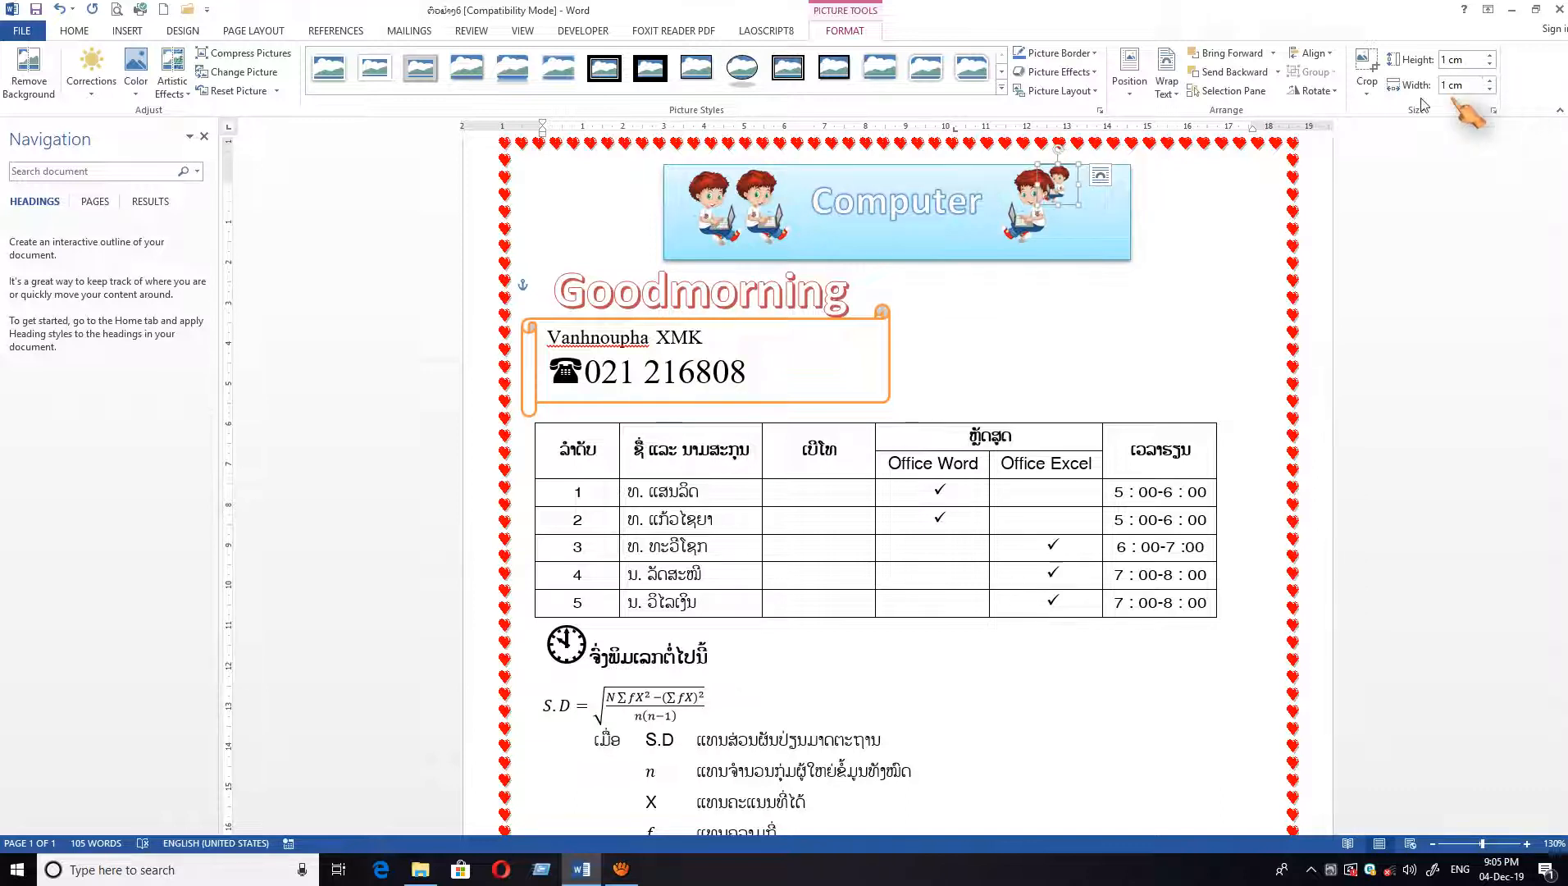
mouse_move(1063, 191)
left_mouse_down()
mouse_move(1092, 224)
mouse_move(1088, 208)
left_mouse_up()
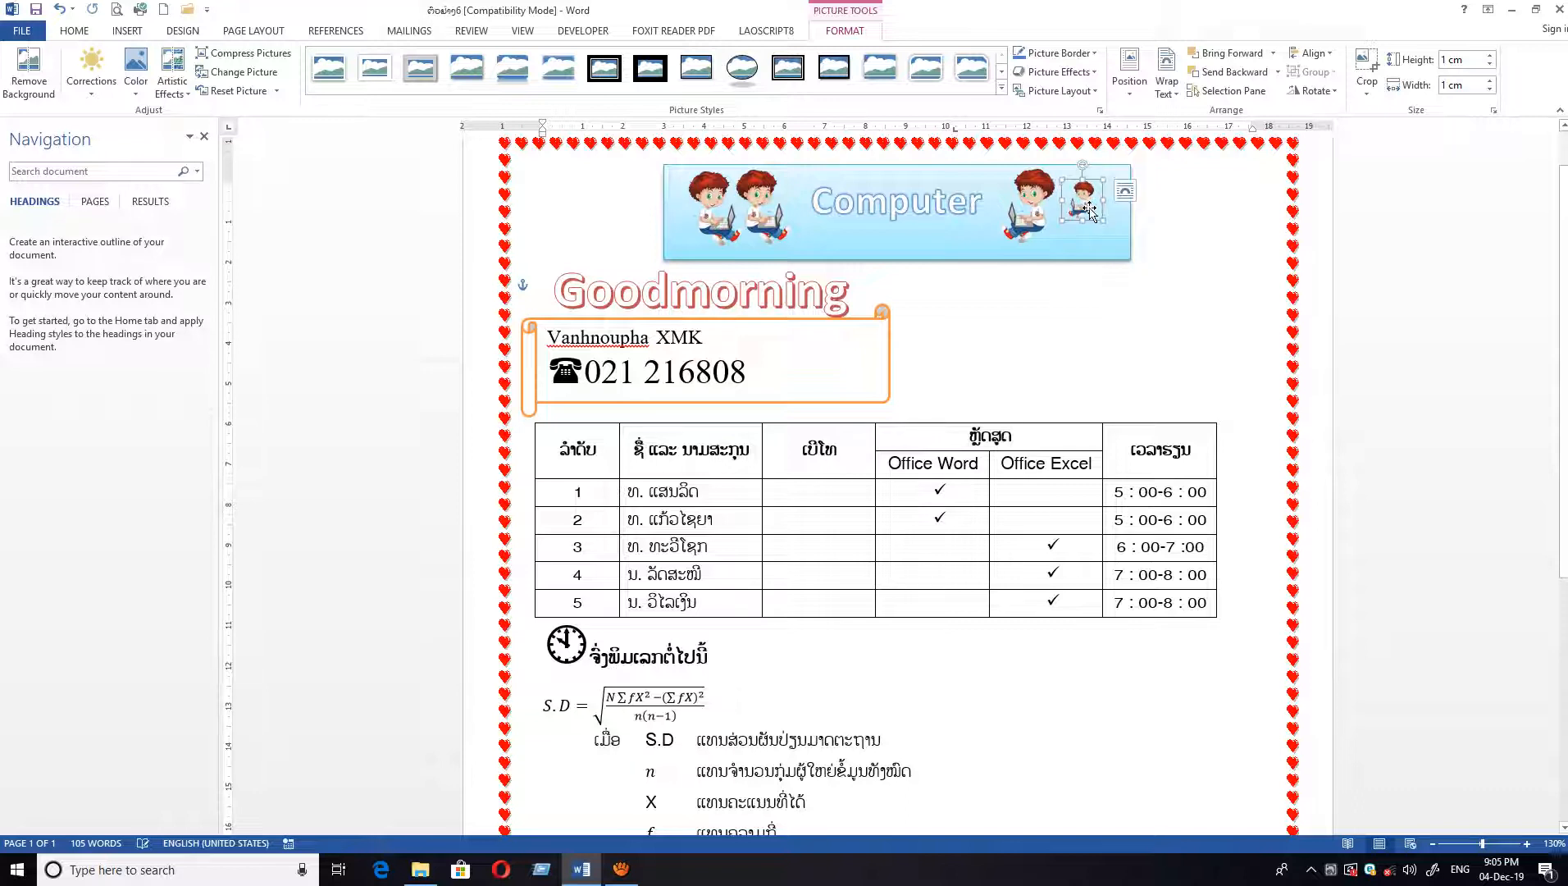
- Shrink the boy picture at the banner's left end to 1 cm and position it to mirror the small one opposite
left_click(707, 205)
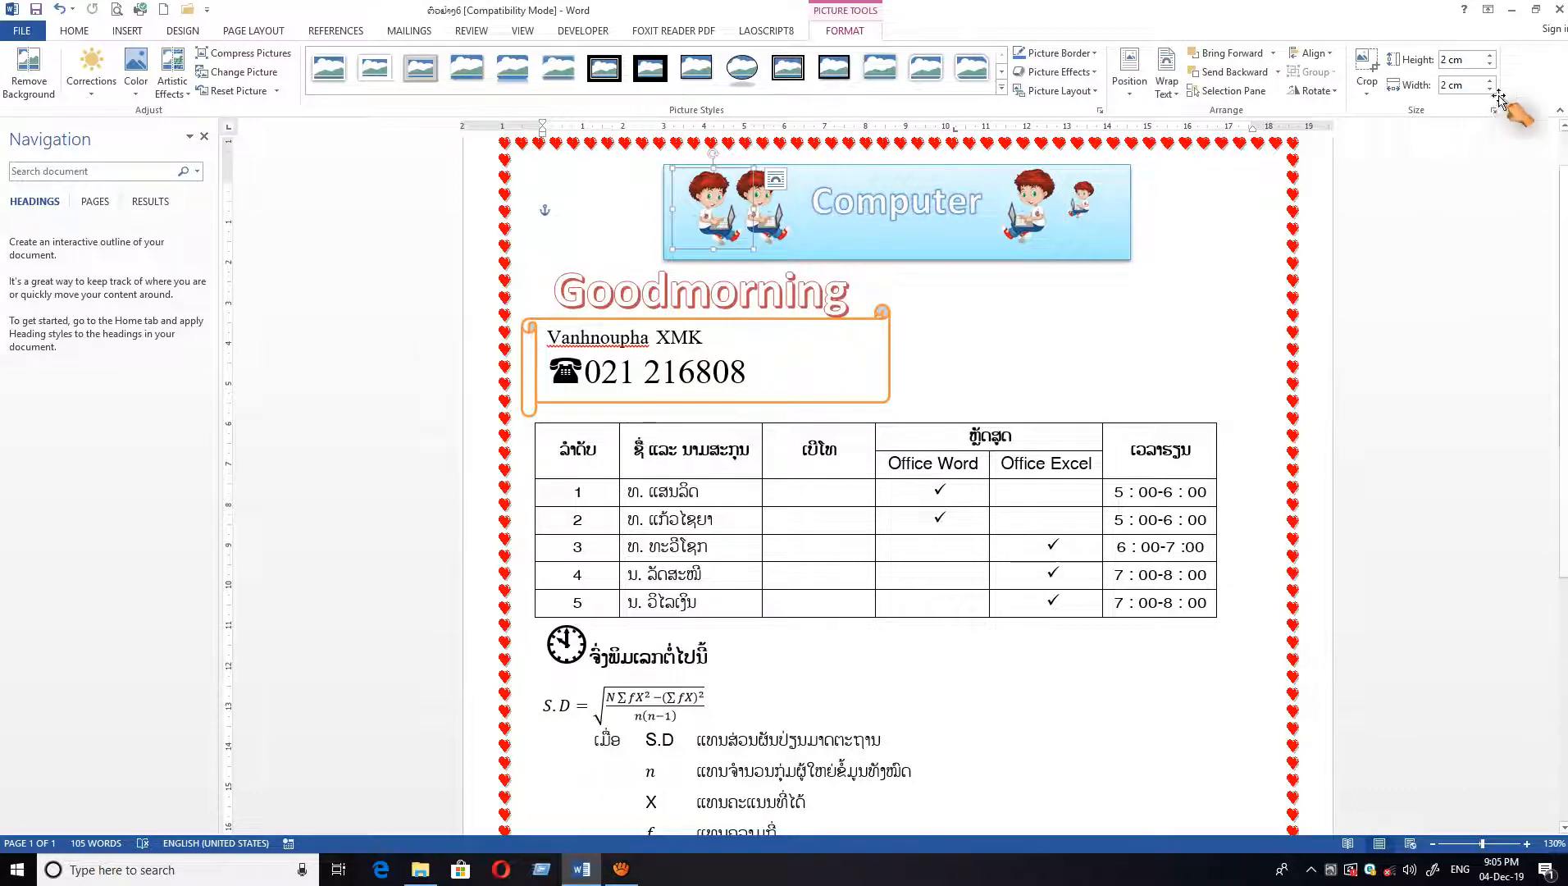
left_click(1489, 90)
left_click(1489, 90)
left_click(1489, 90)
left_click(1489, 89)
left_click(1489, 89)
left_click(1489, 89)
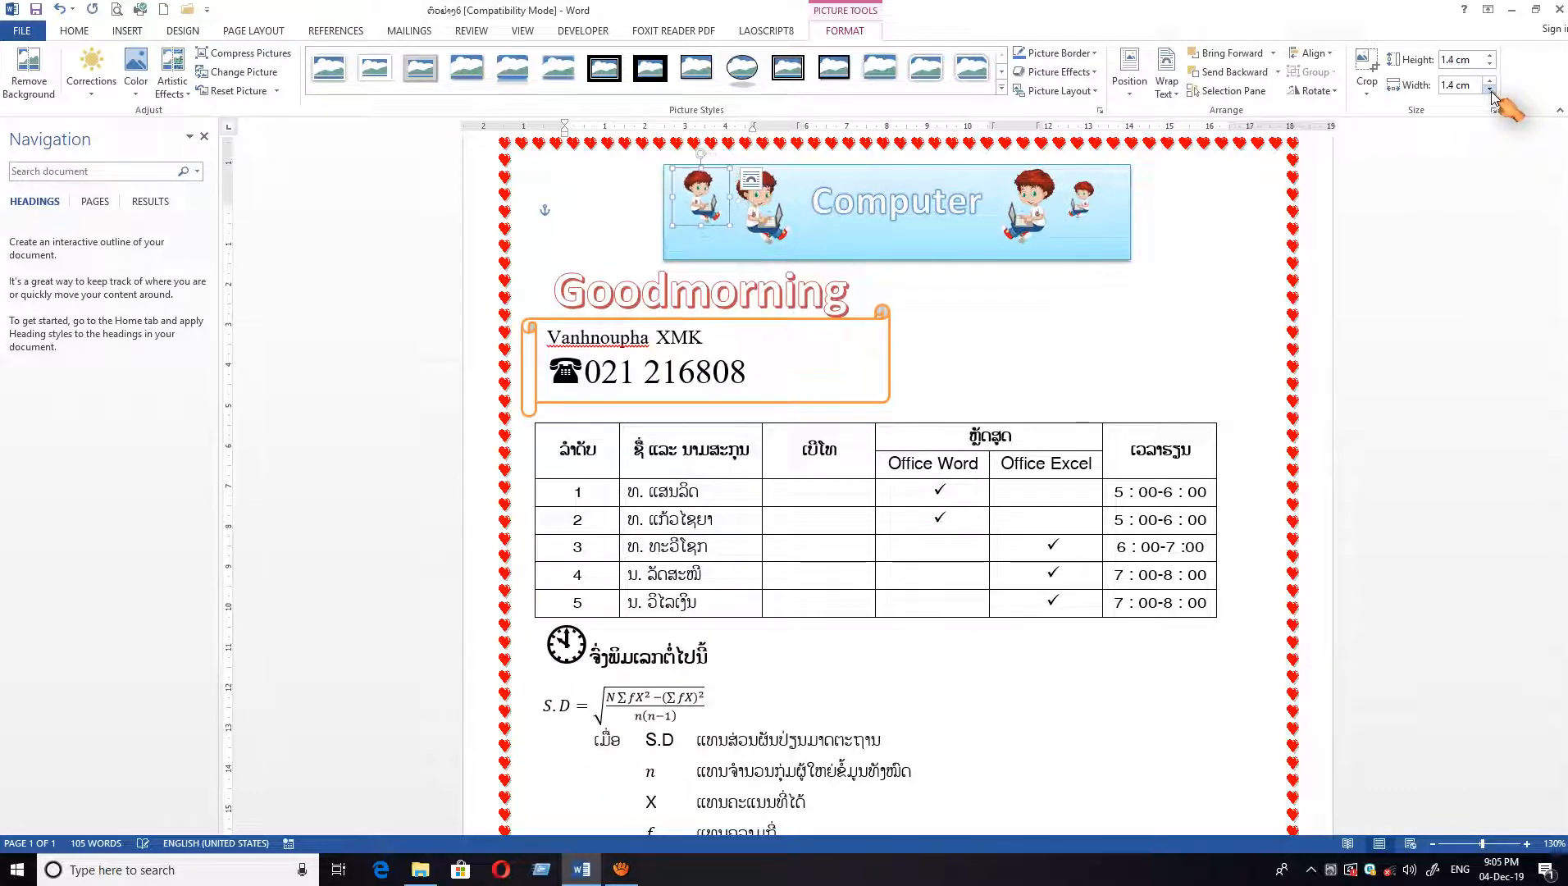
left_click(1489, 89)
left_click(1489, 90)
left_click(1489, 89)
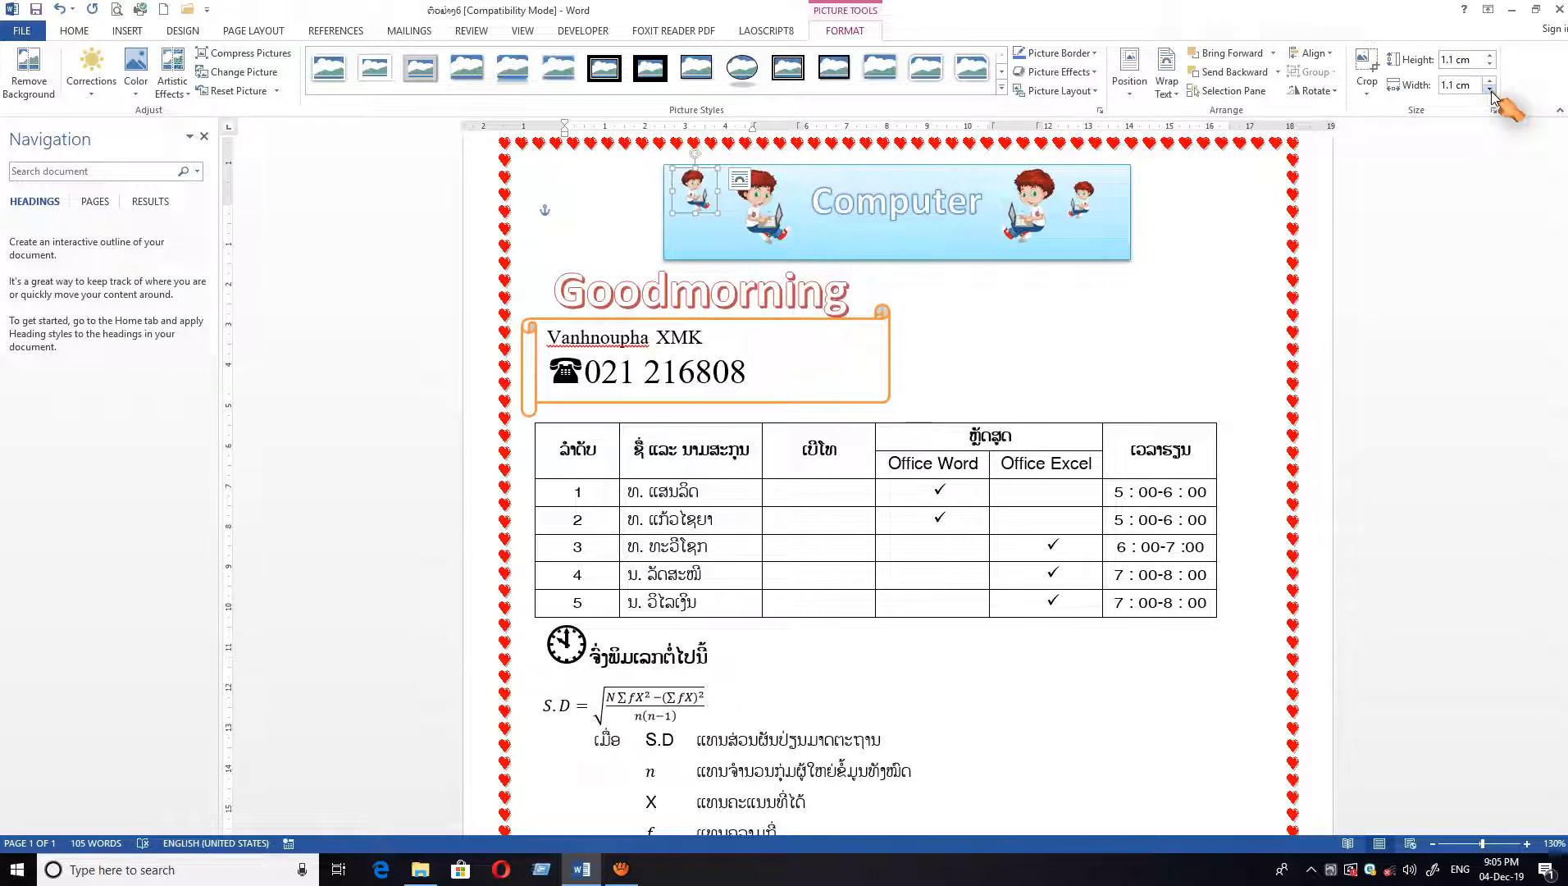
left_click(1489, 89)
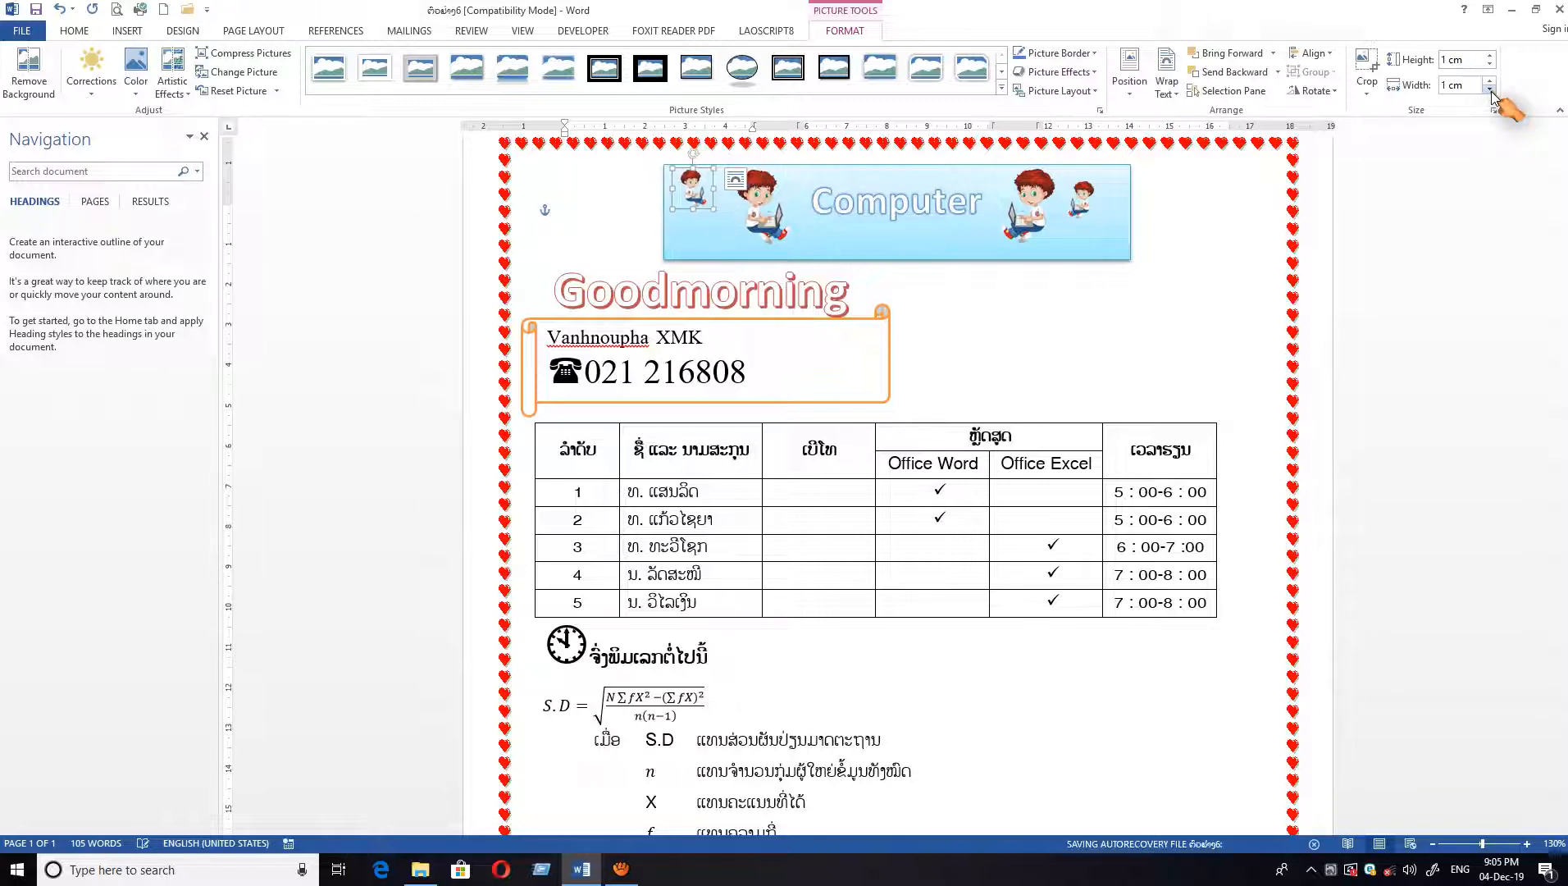
mouse_move(701, 201)
left_mouse_down()
mouse_move(716, 220)
mouse_move(710, 205)
left_mouse_up()
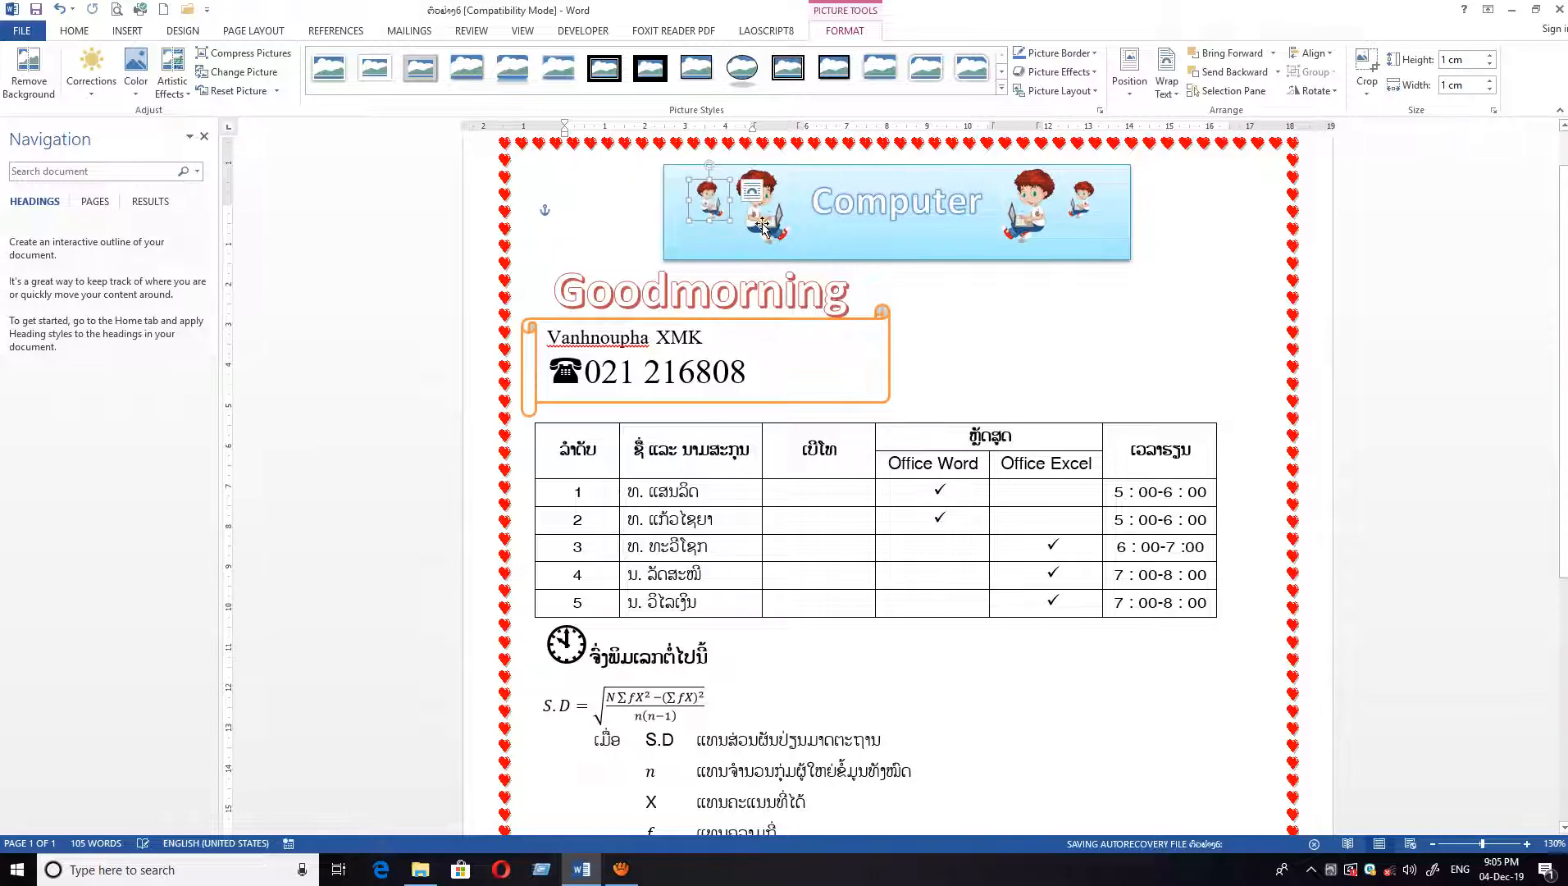
- Place a copy of the small right-hand boy picture, reduced to 0.5 cm, in the banner's upper right corner
left_click(1089, 209)
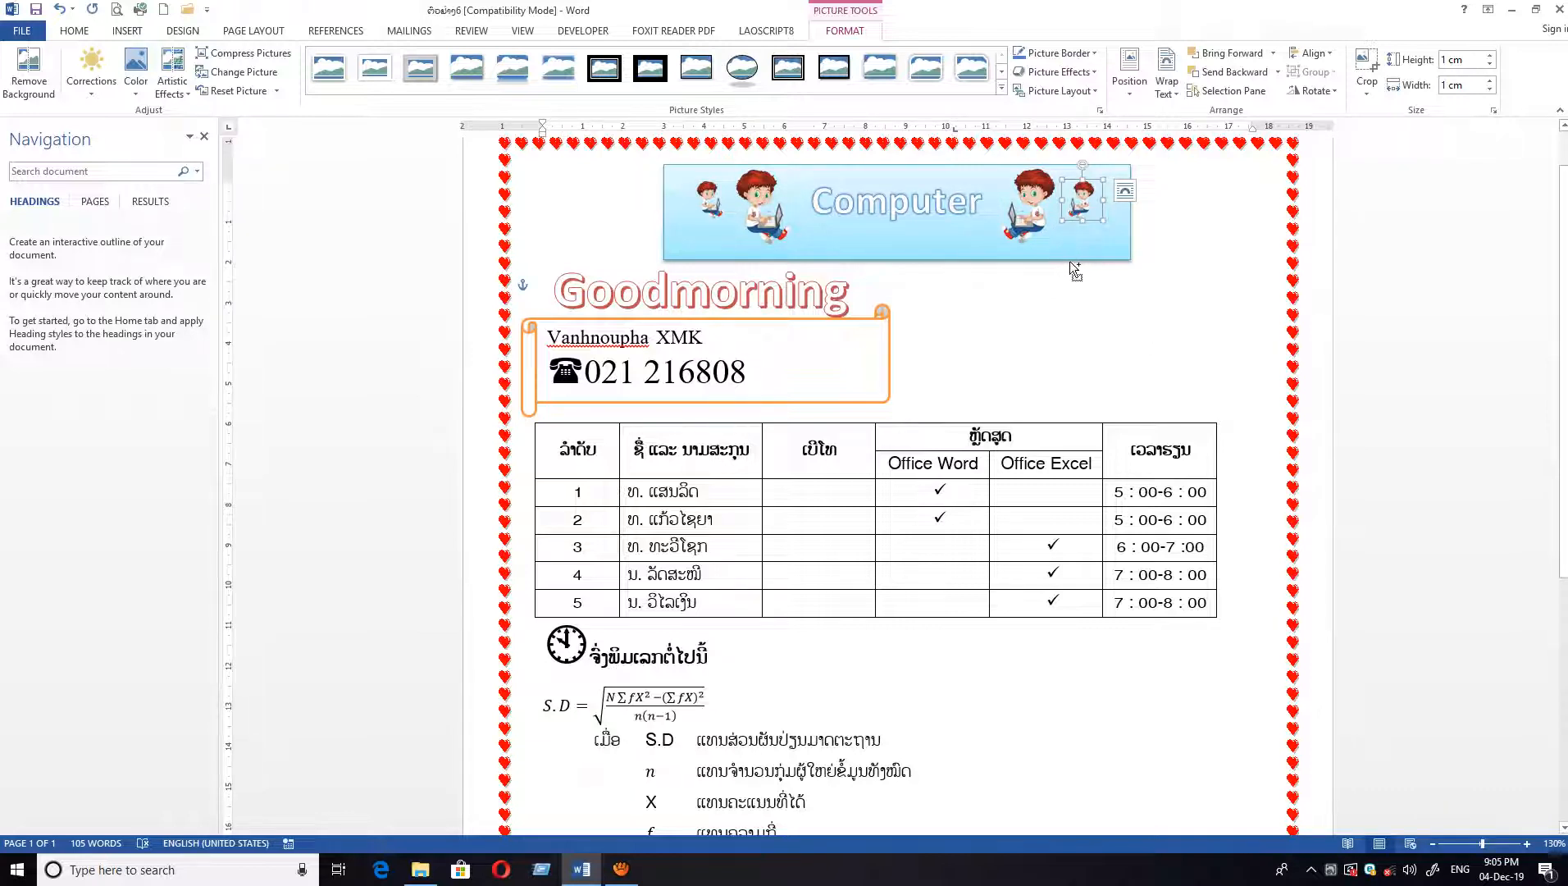
left_click_drag(1087, 208, 1117, 190)
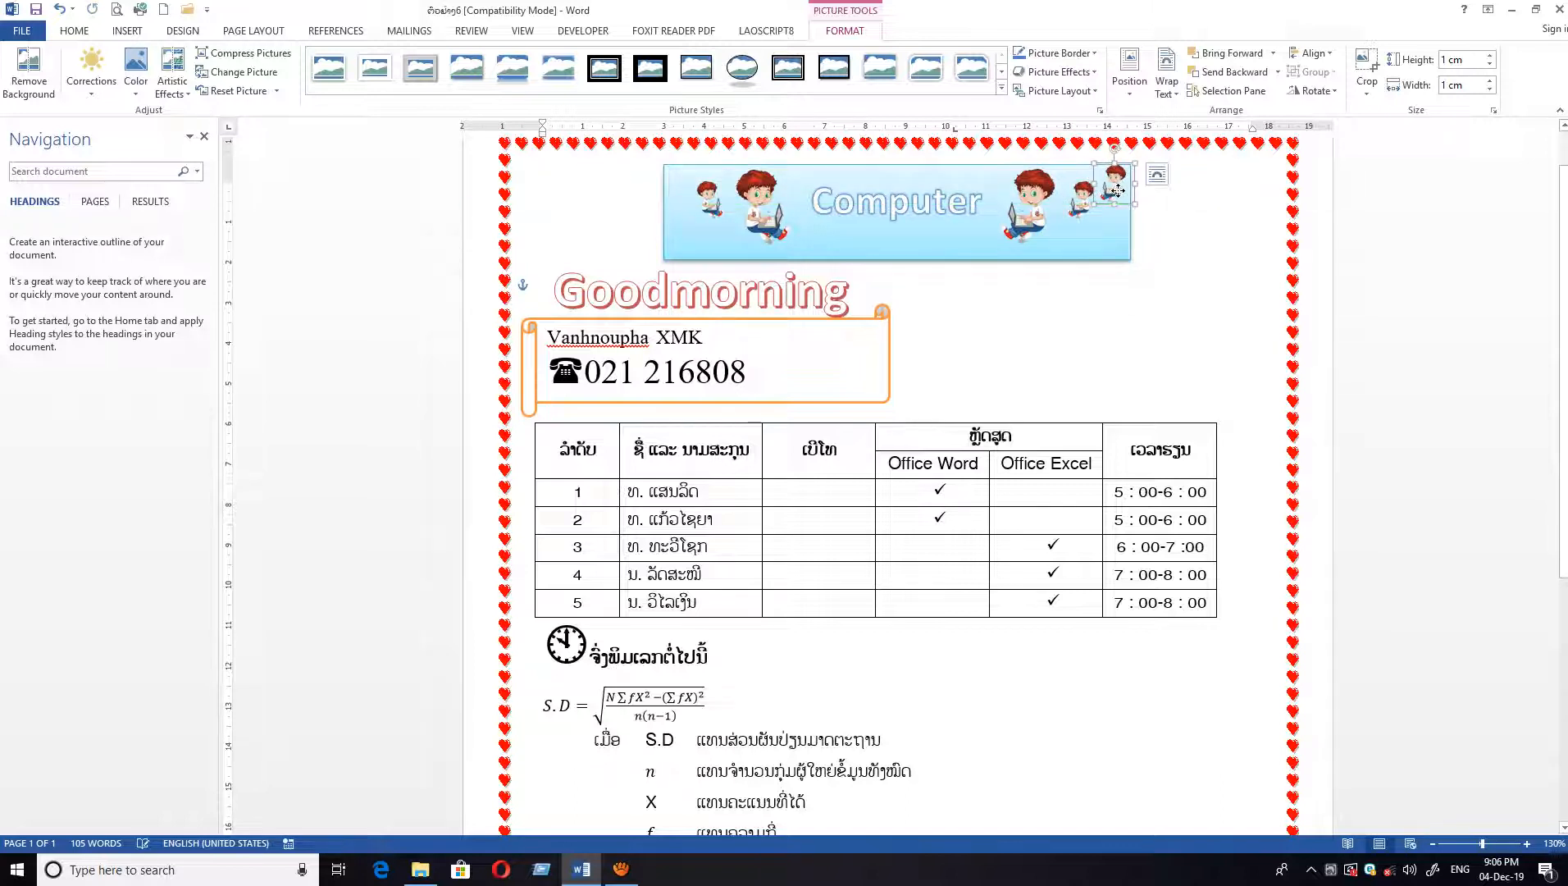
left_click(1488, 89)
left_click(1488, 89)
left_click(1488, 89)
left_click(1489, 89)
left_click(1488, 89)
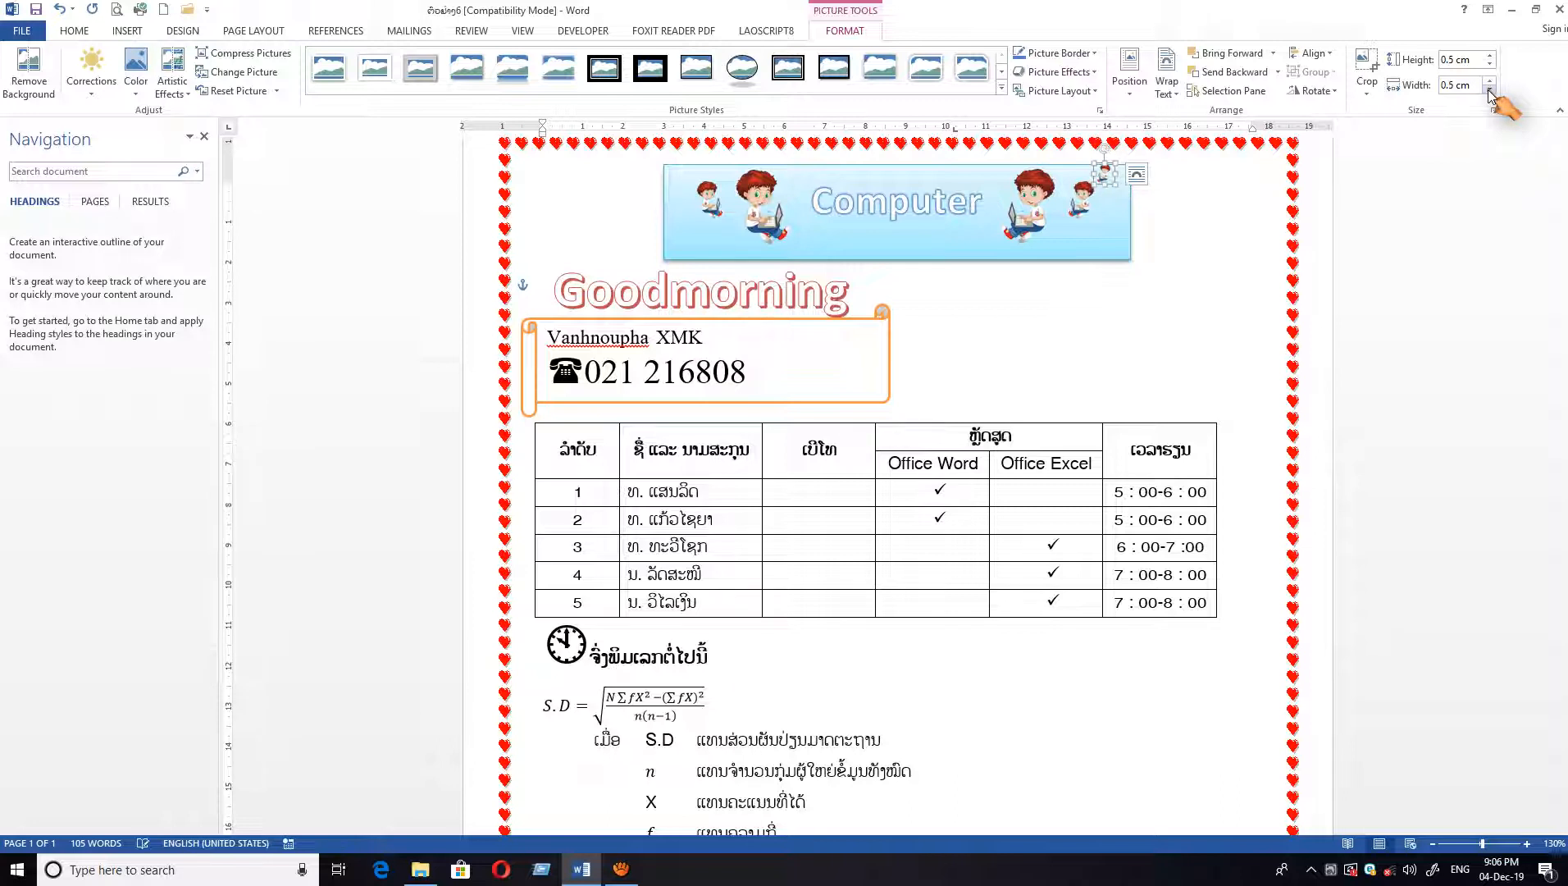
left_click_drag(1117, 187, 1118, 179)
- Place a copy of the small left-hand boy picture, reduced to 0.5 cm, in the banner's upper left corner
left_click(713, 201)
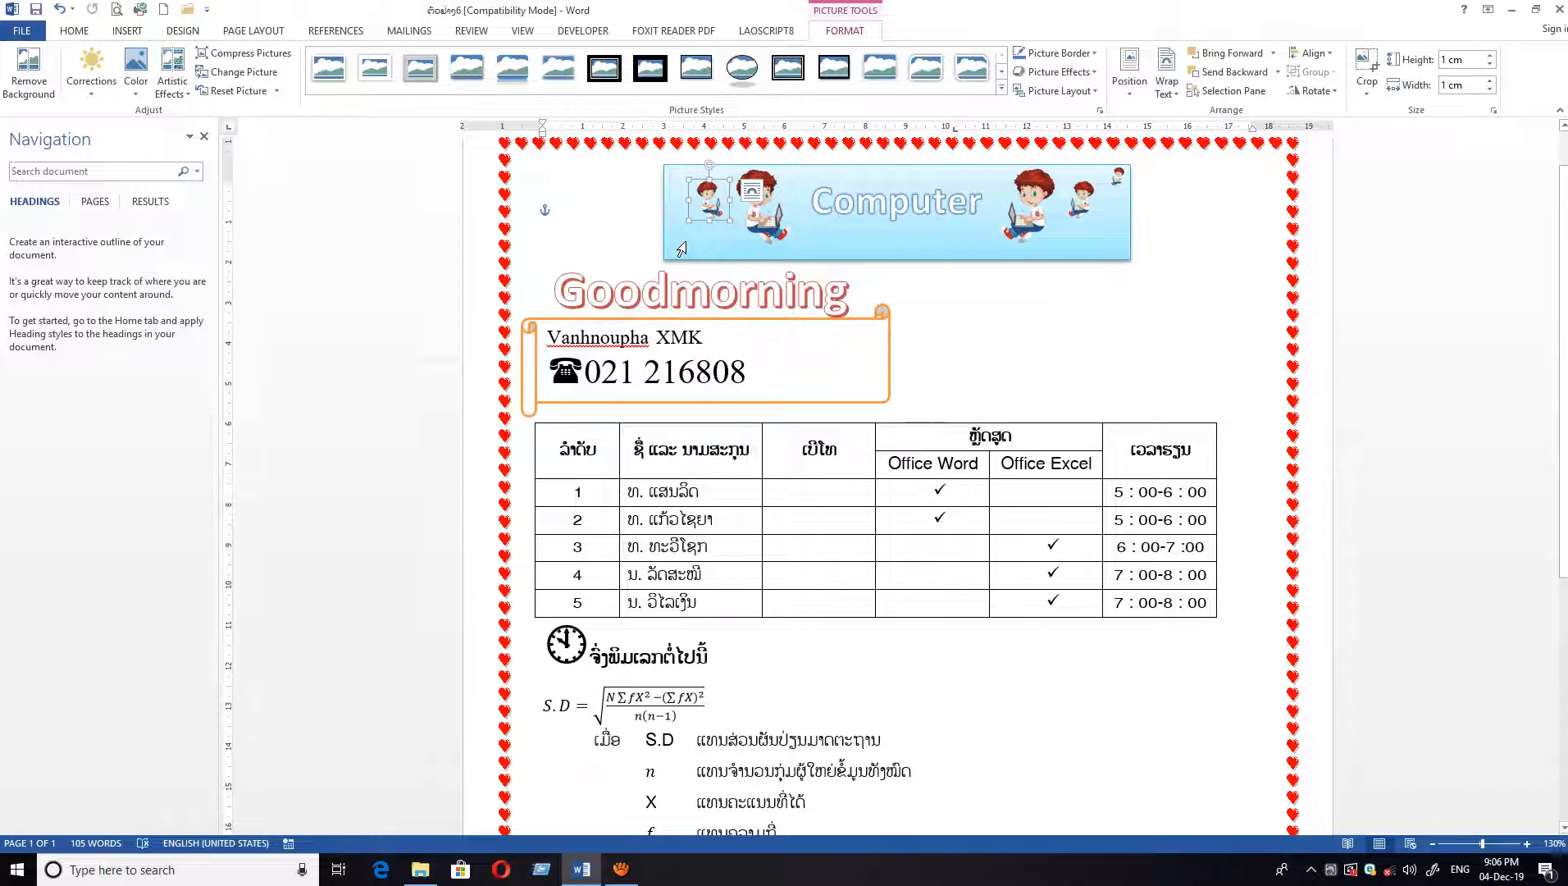
key("ctrl+v")
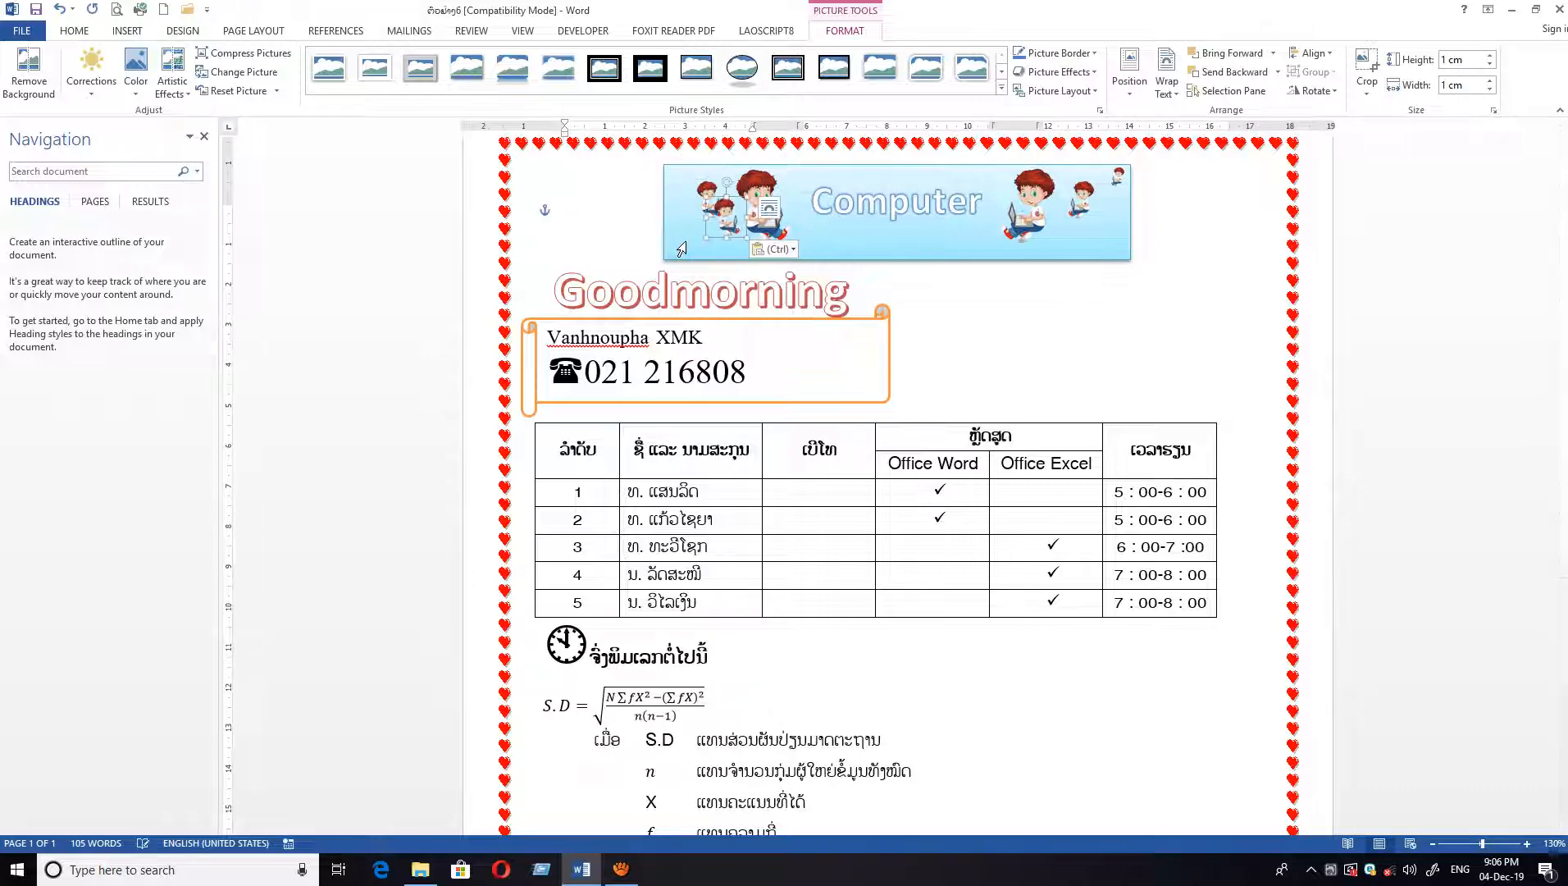
left_click_drag(725, 212, 683, 182)
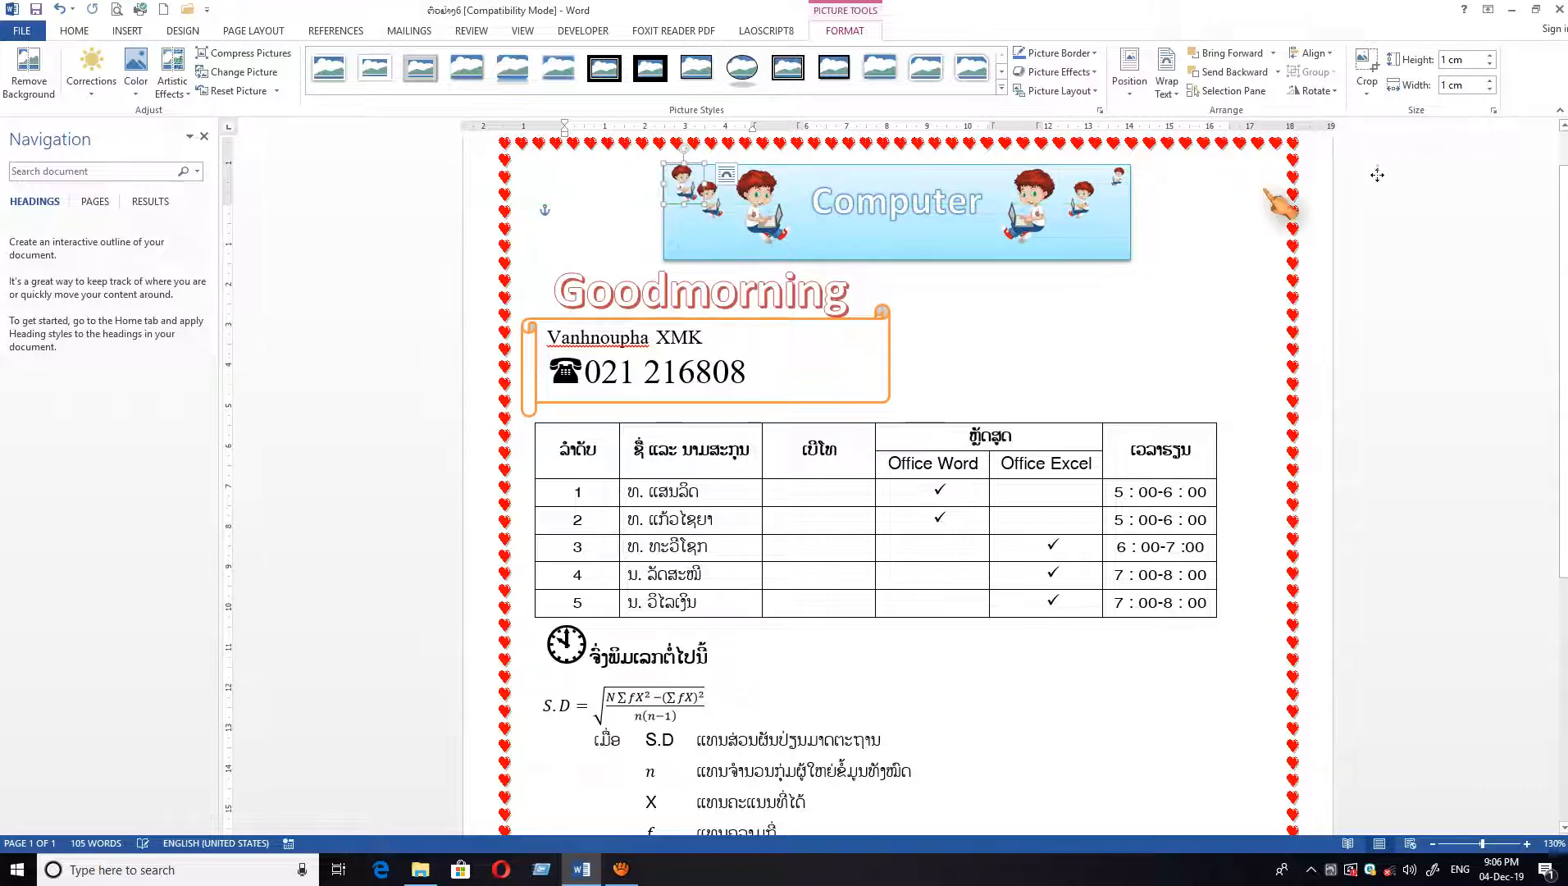
left_click(1490, 89)
left_click(1490, 89)
left_click(1490, 89)
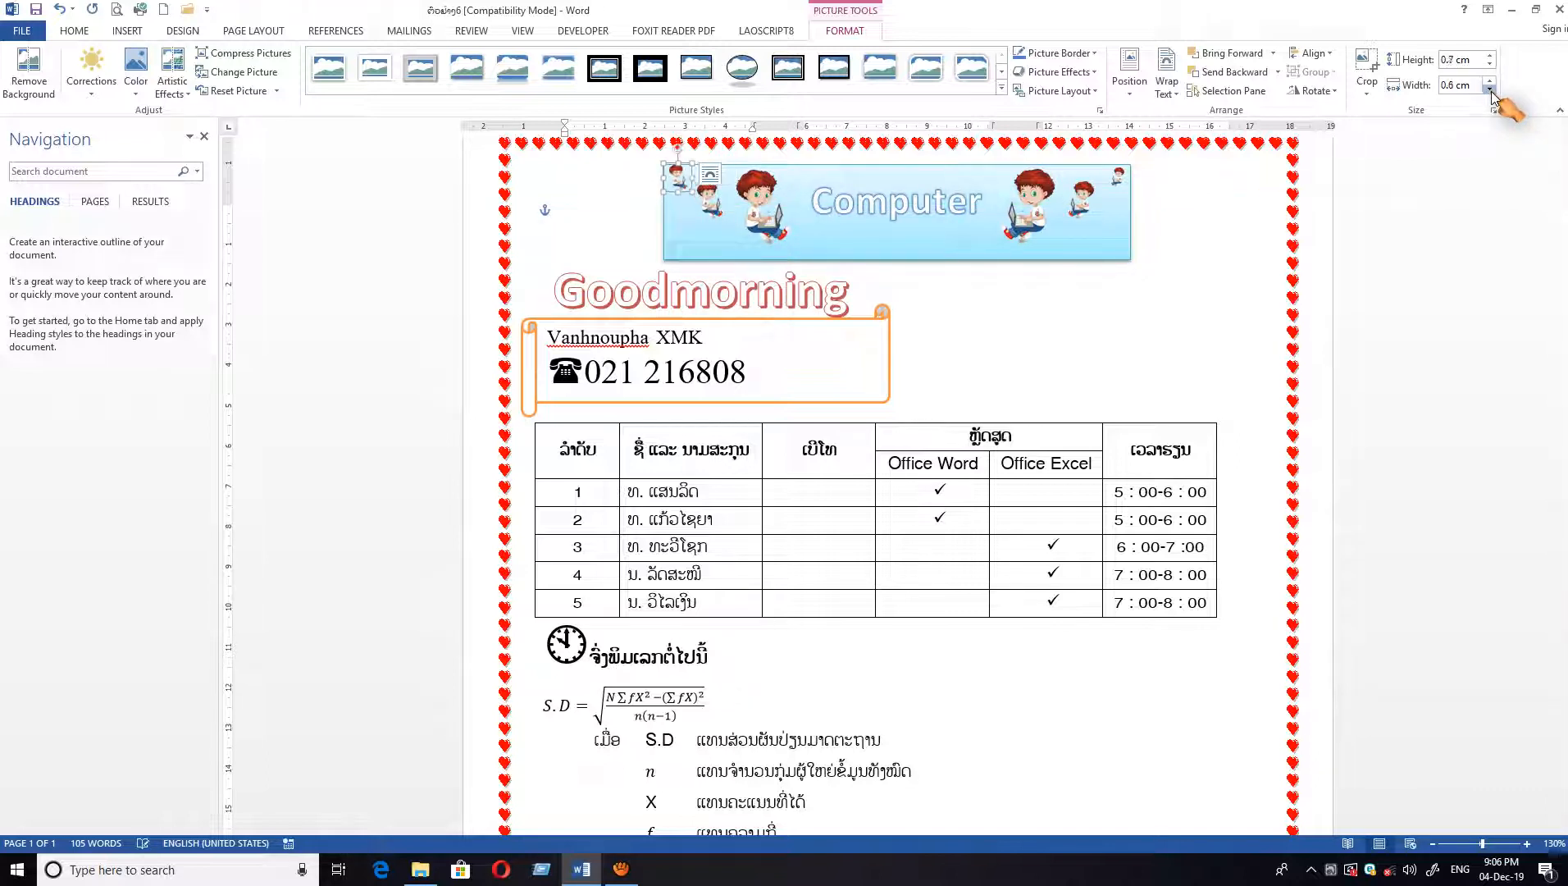
left_click(1490, 89)
left_click(1490, 90)
left_click(1490, 89)
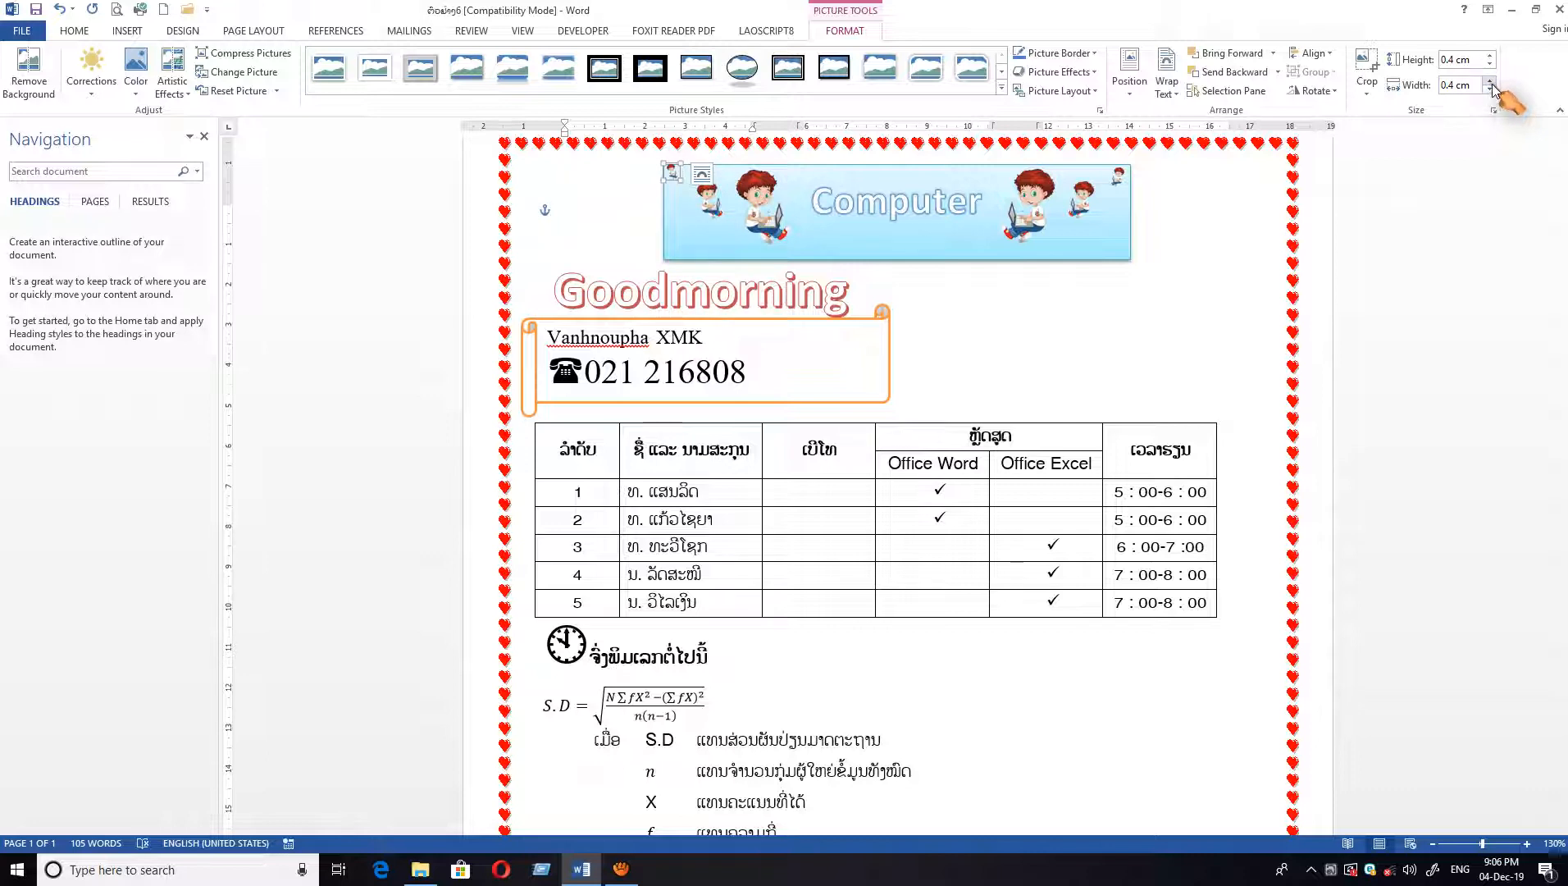
left_click(1489, 81)
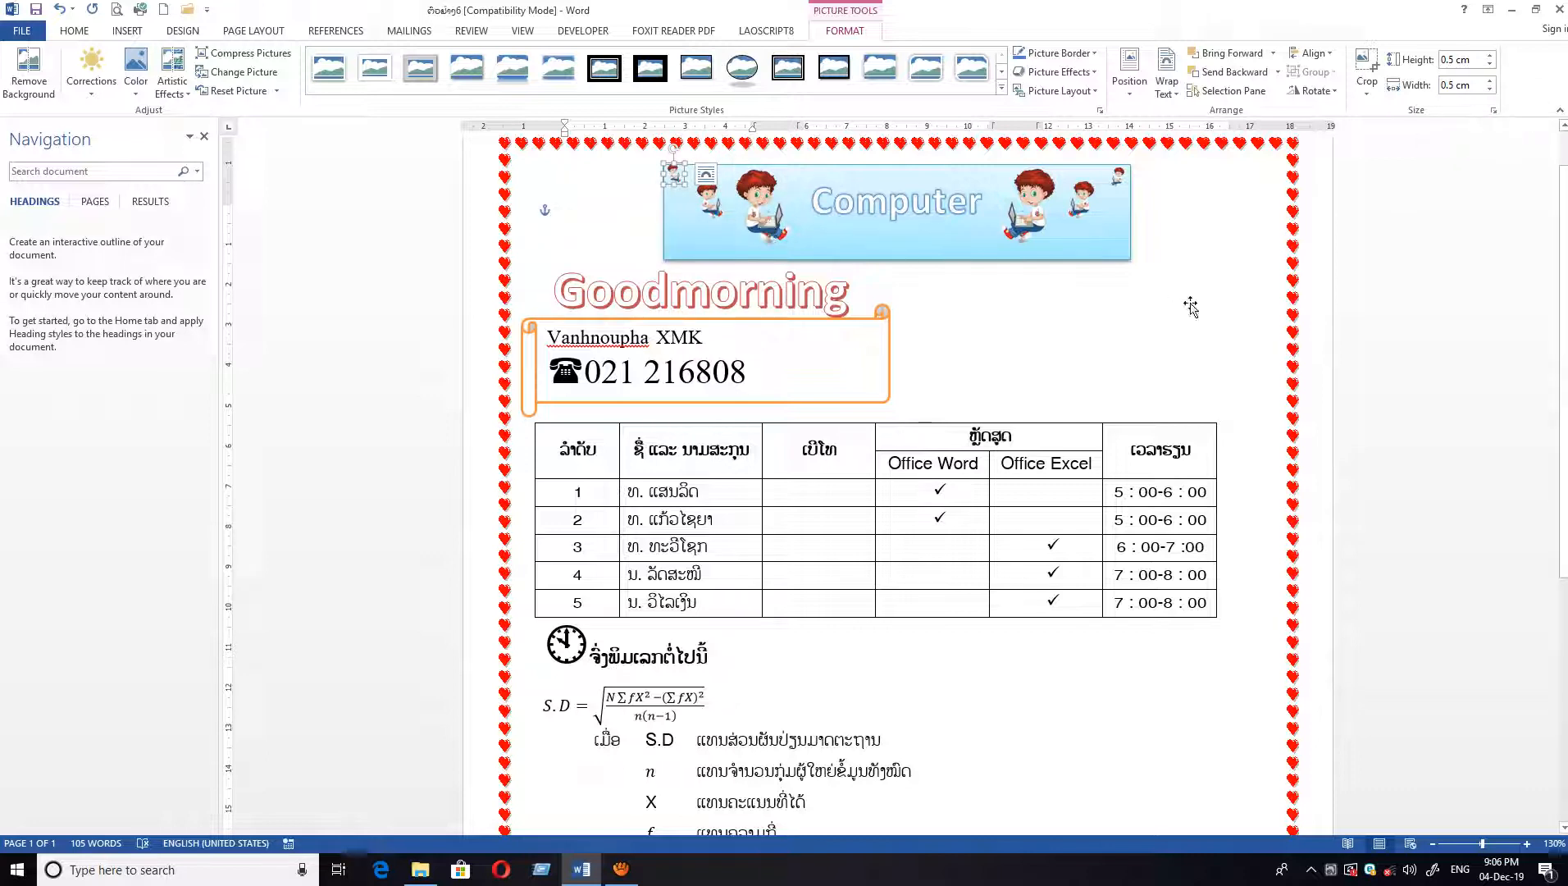
left_click(1190, 305)
left_click(1258, 294)
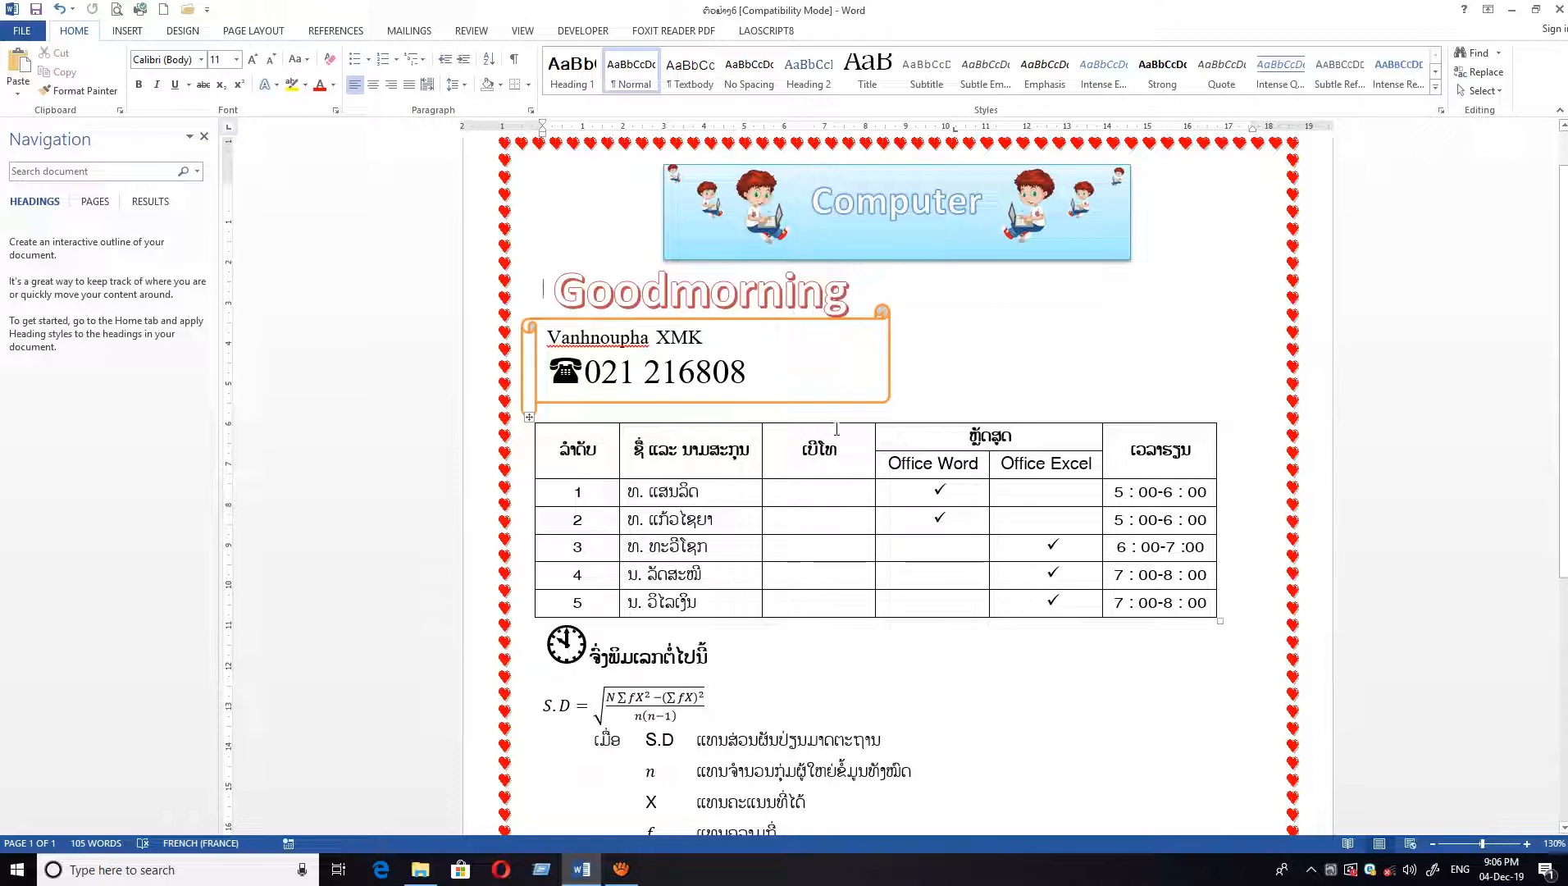
- Add an empty line between the heading with the clock symbol and the S.D formula
scroll(837, 421, "down", 8)
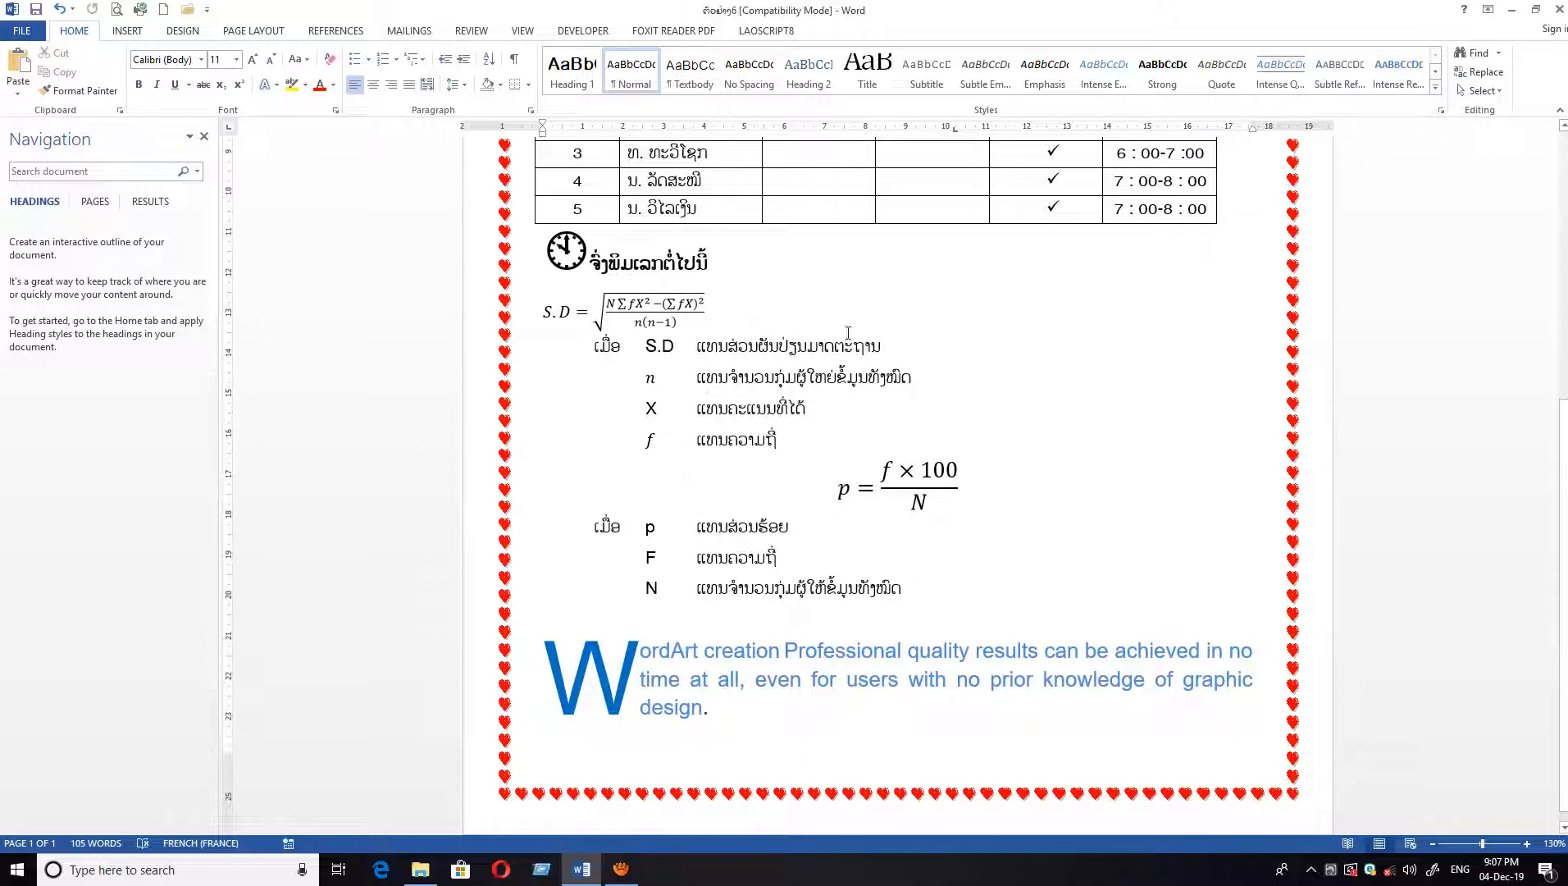
left_click(716, 261)
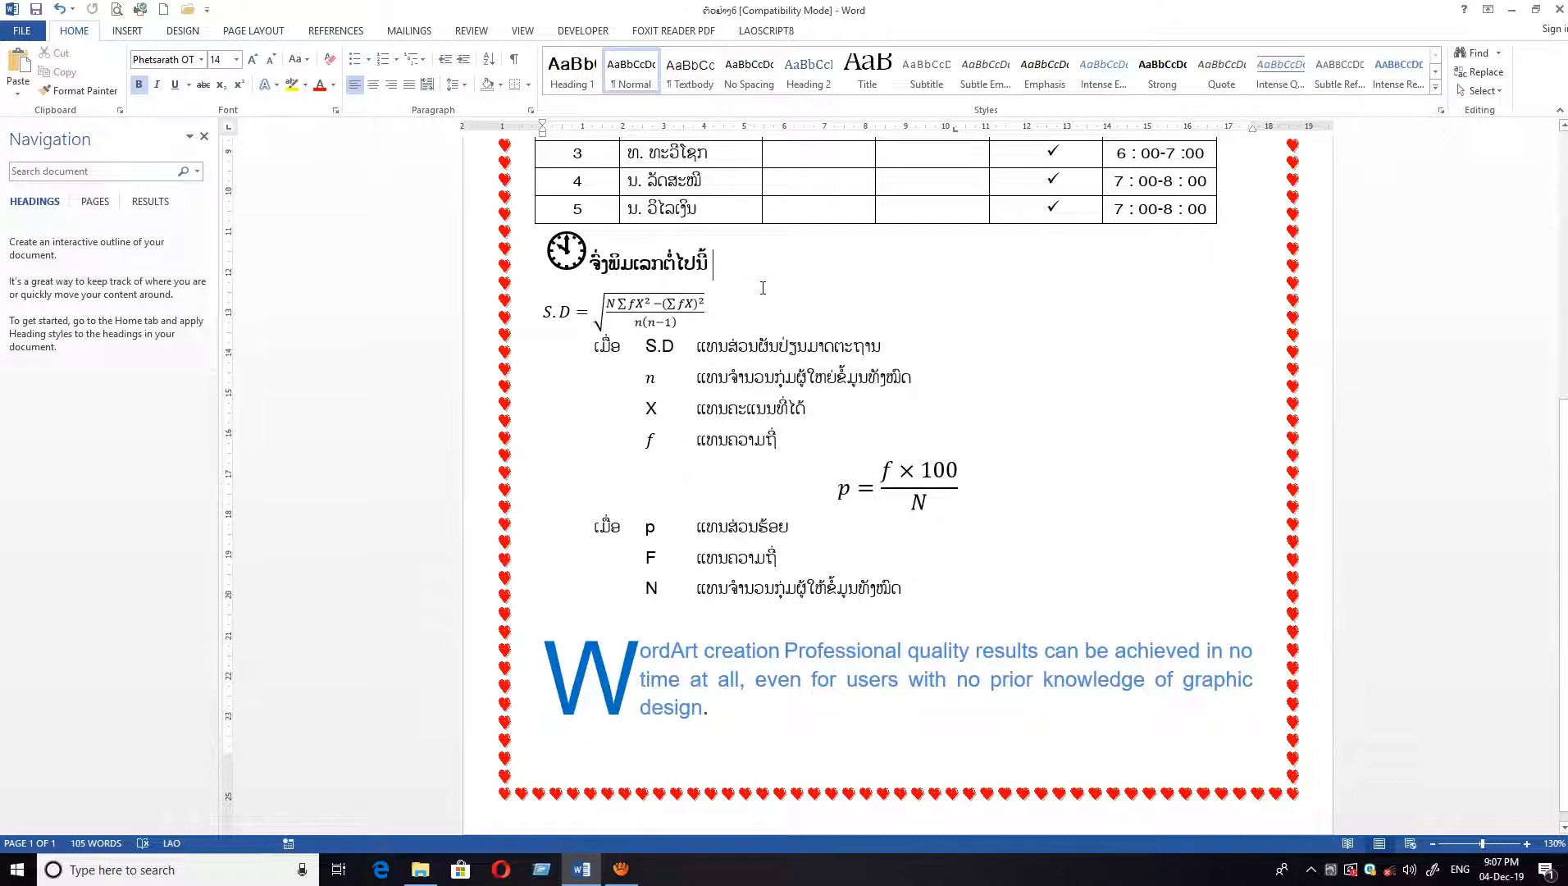
key("ctrl+z")
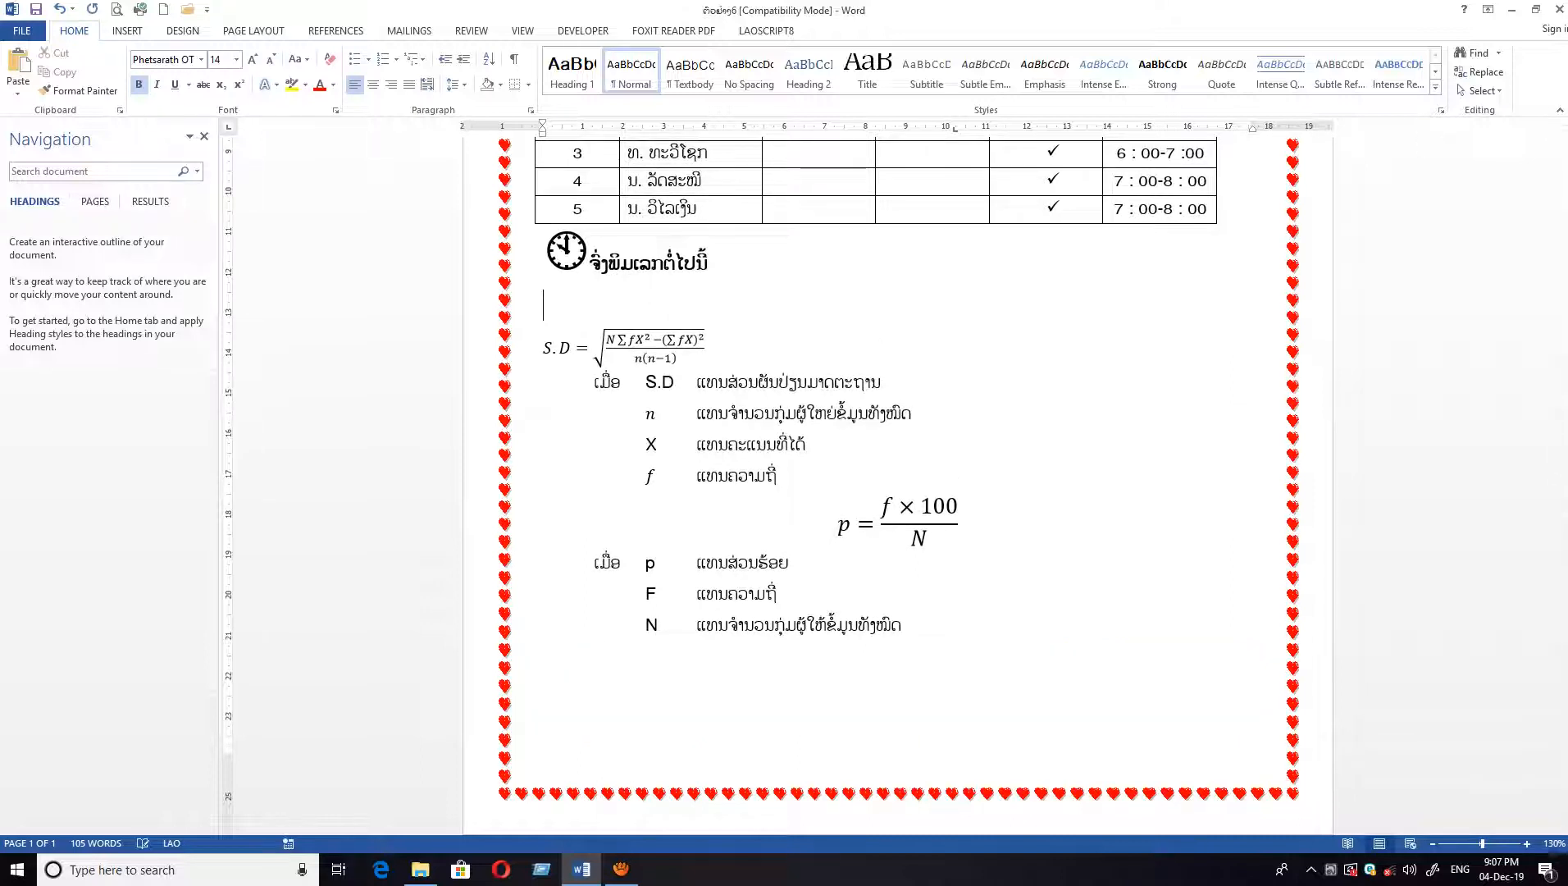
left_click(642, 290)
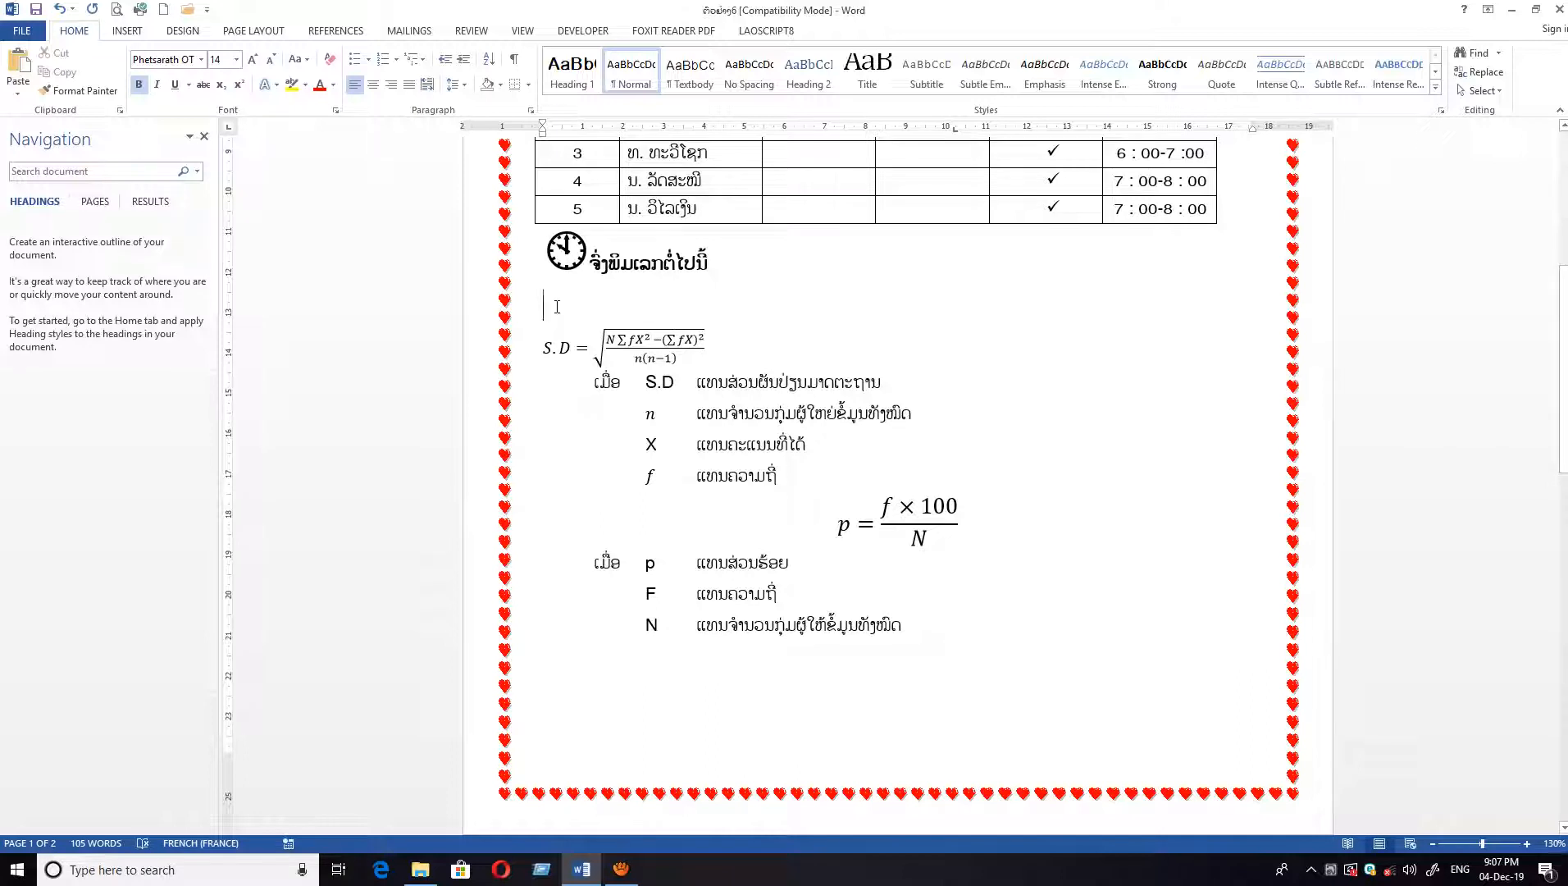
left_click(588, 332)
key("Up")
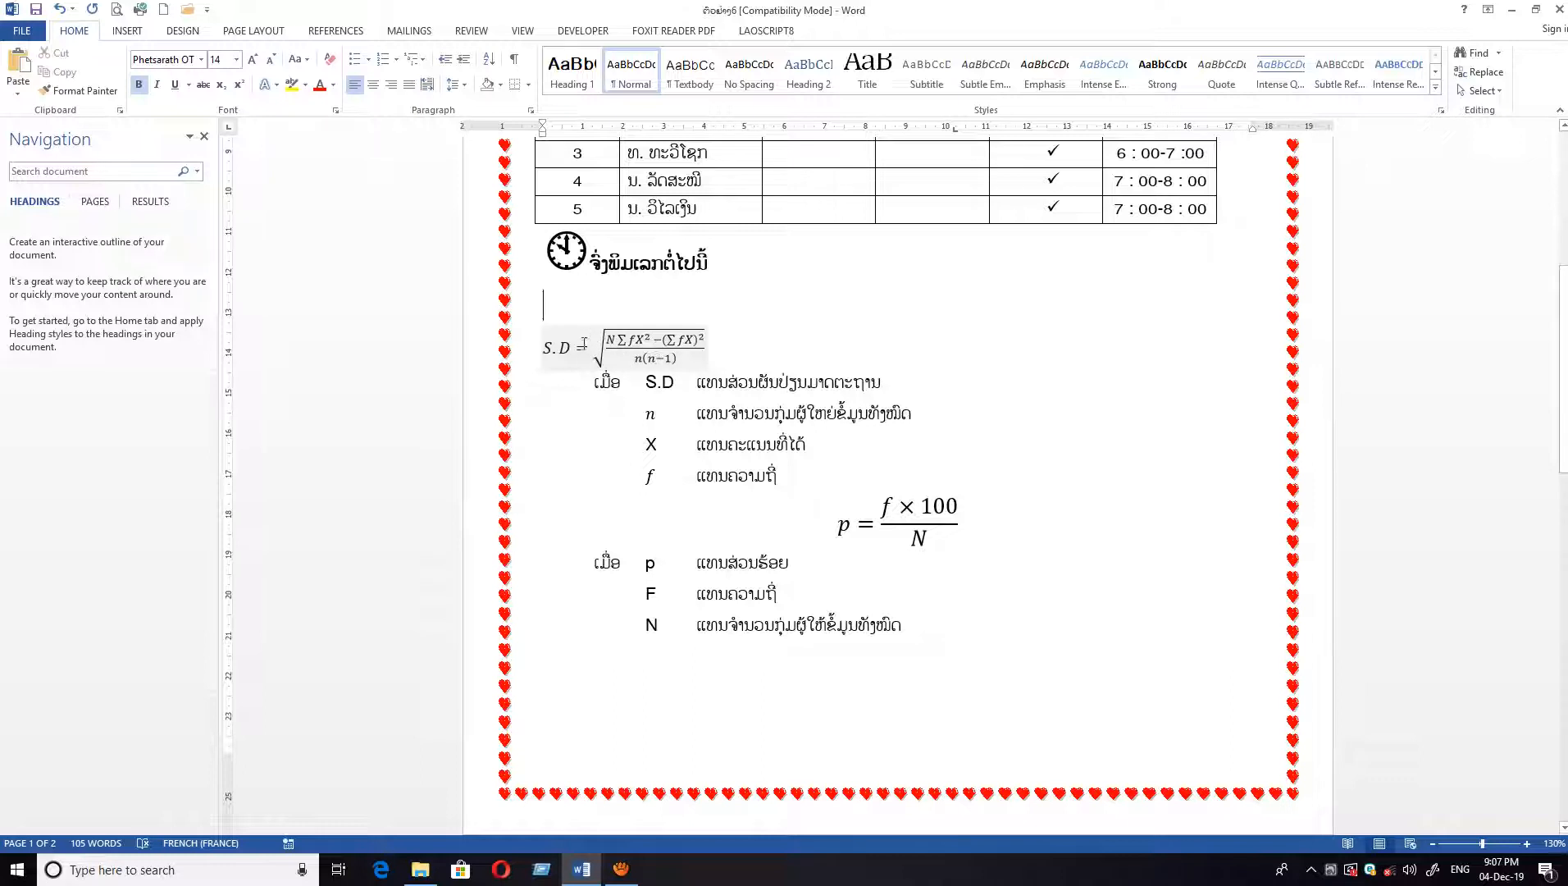
left_click(563, 316)
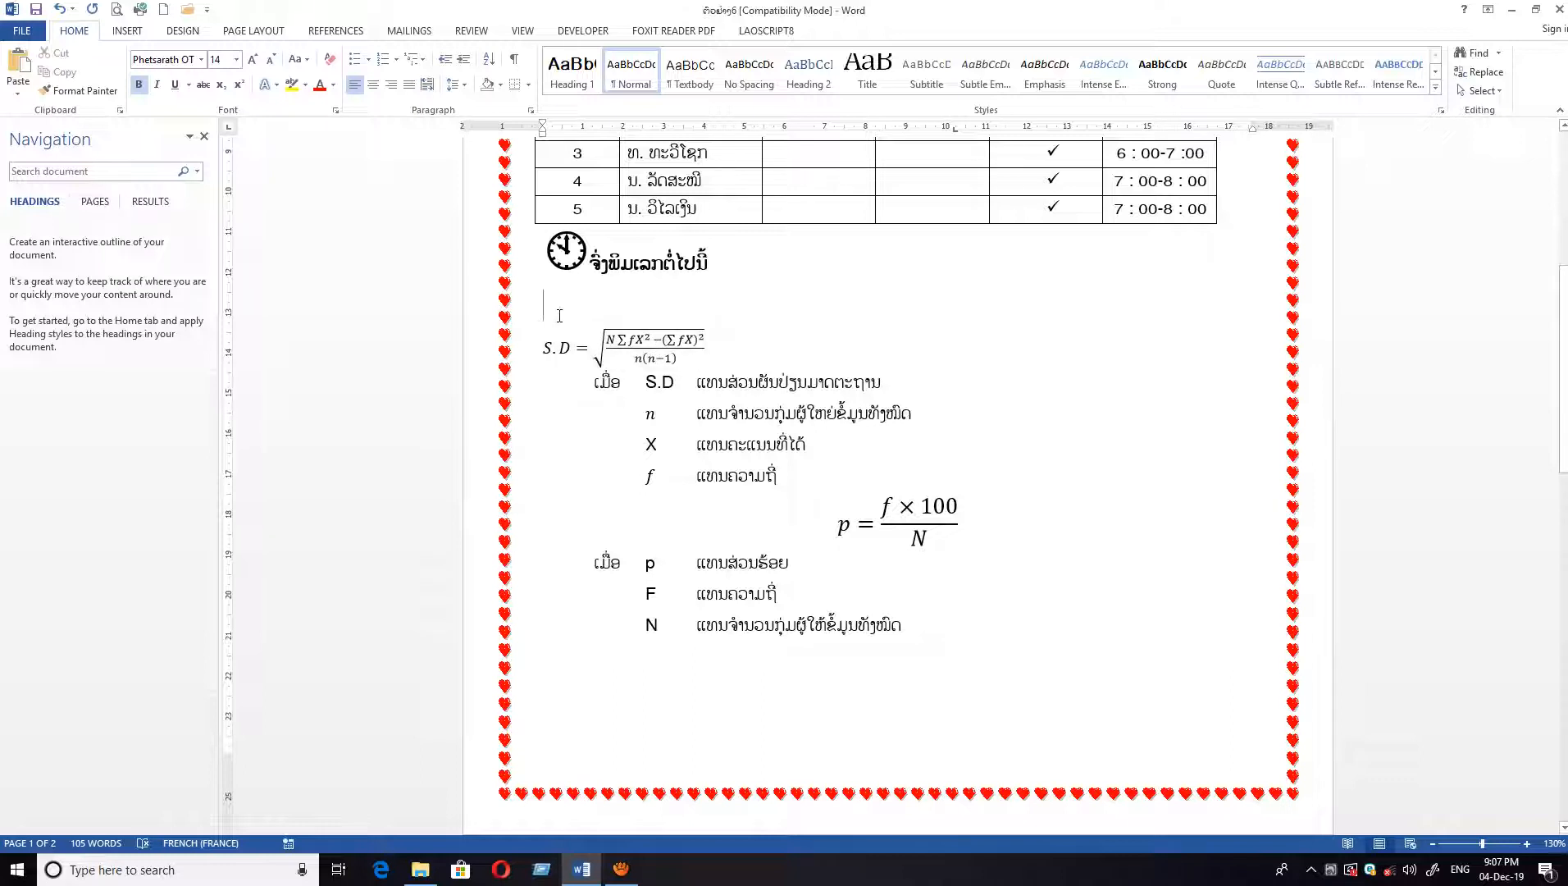
- Insert a new blank equation on the empty line above the S.D formula
left_click(127, 31)
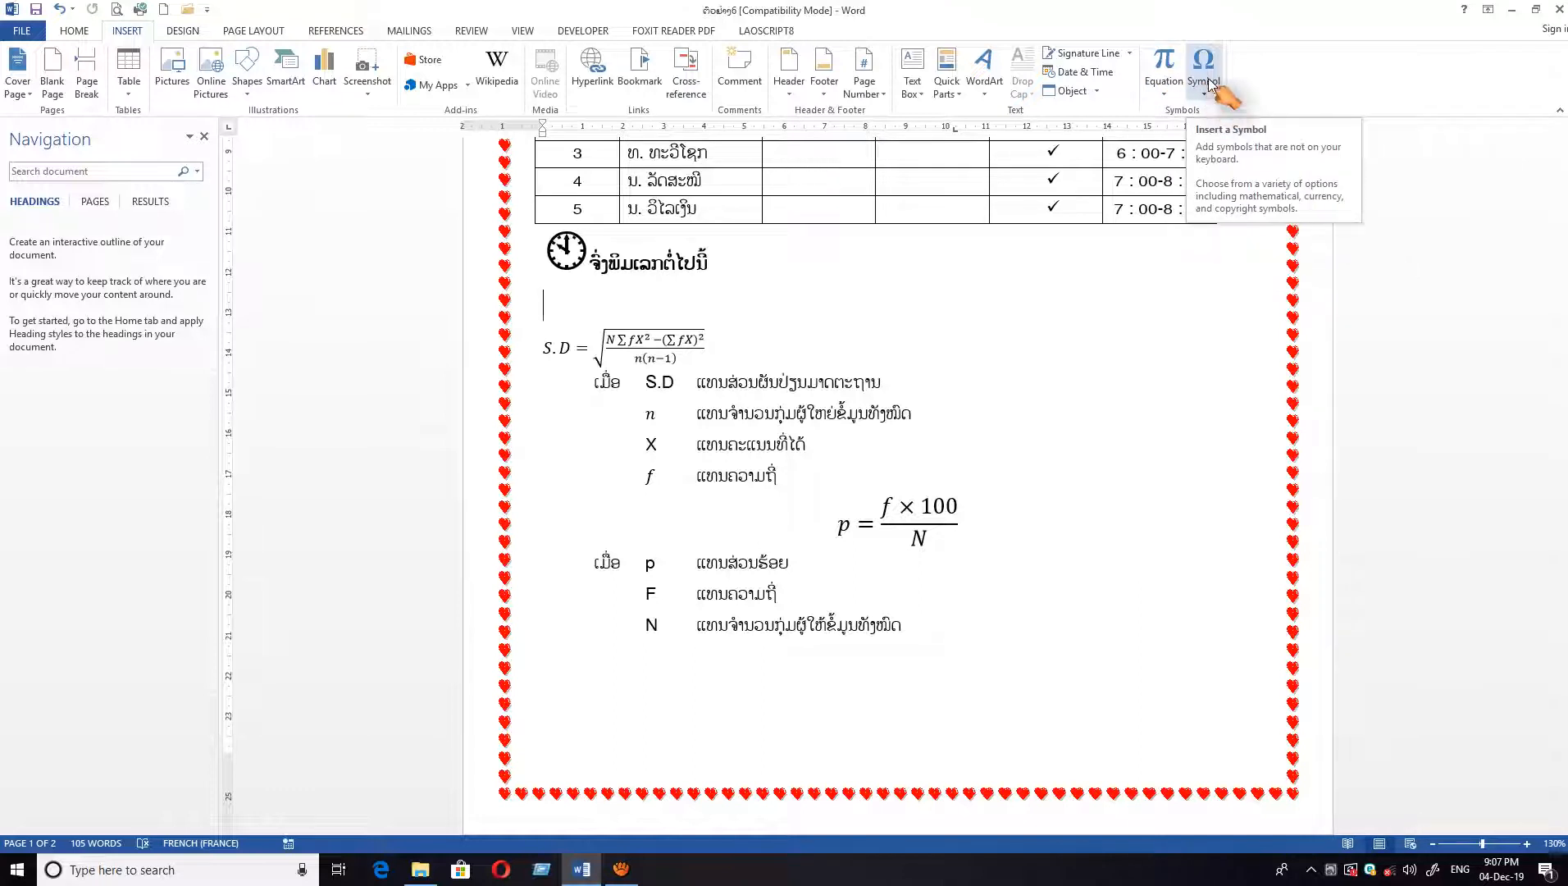
left_click(1165, 97)
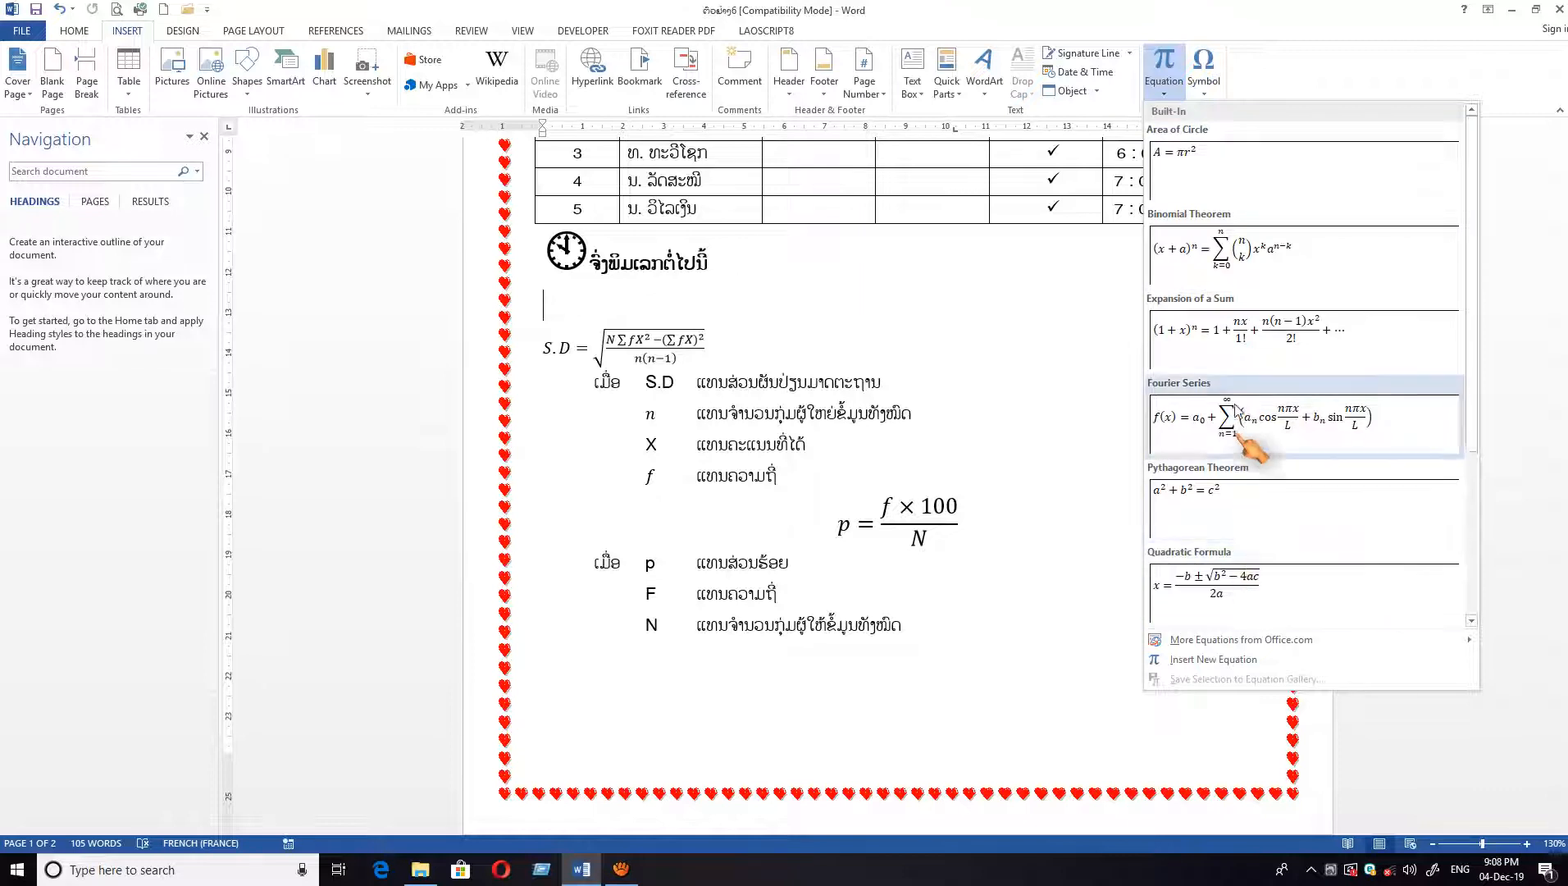
left_click_drag(1473, 267, 1468, 439)
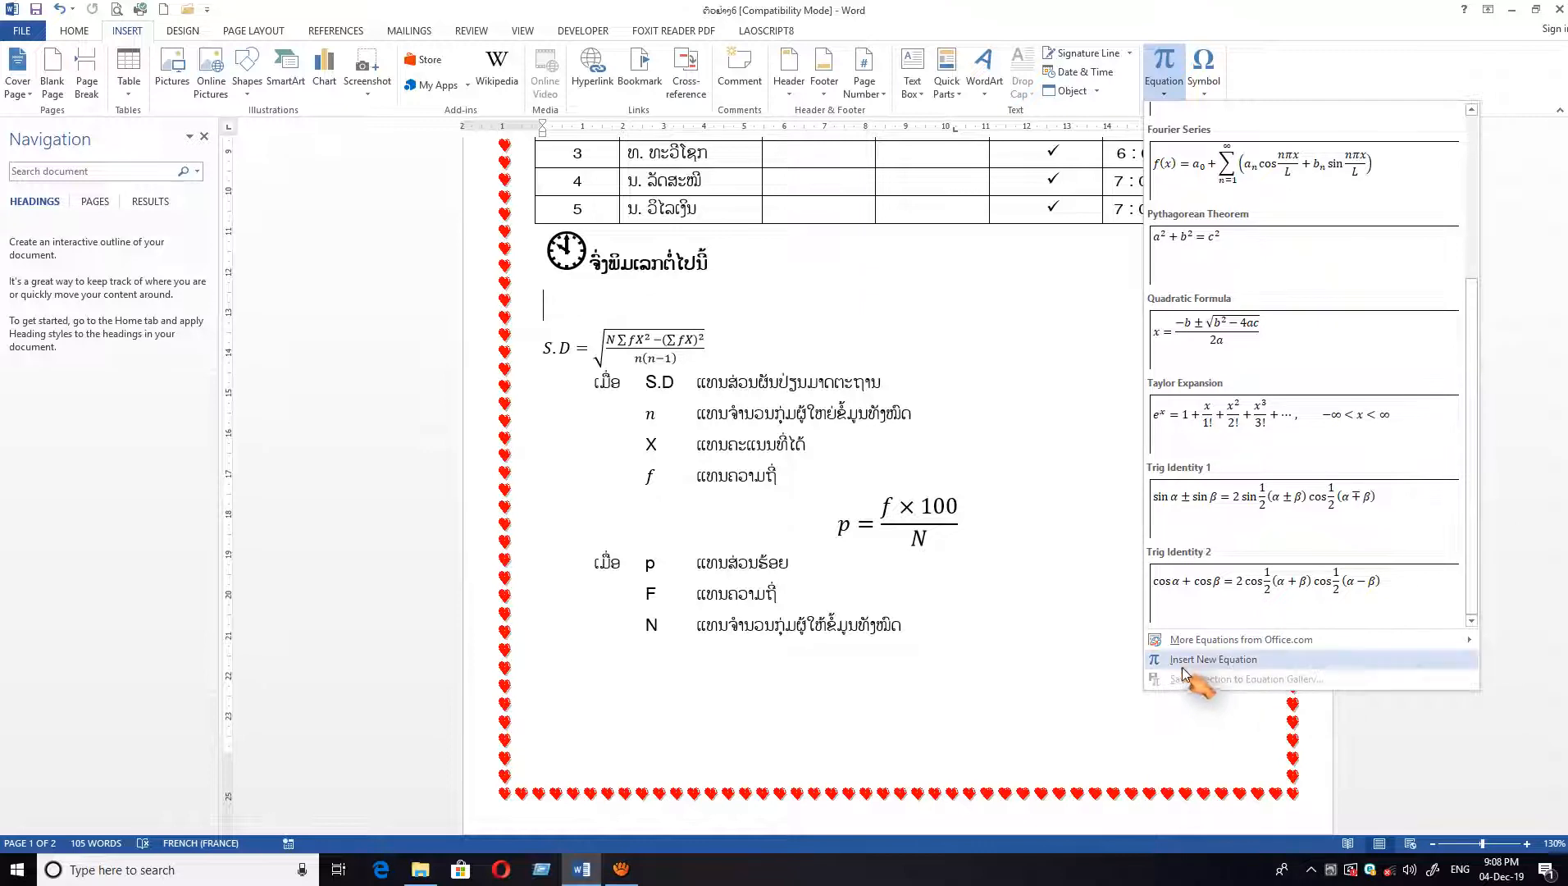
left_click(1231, 666)
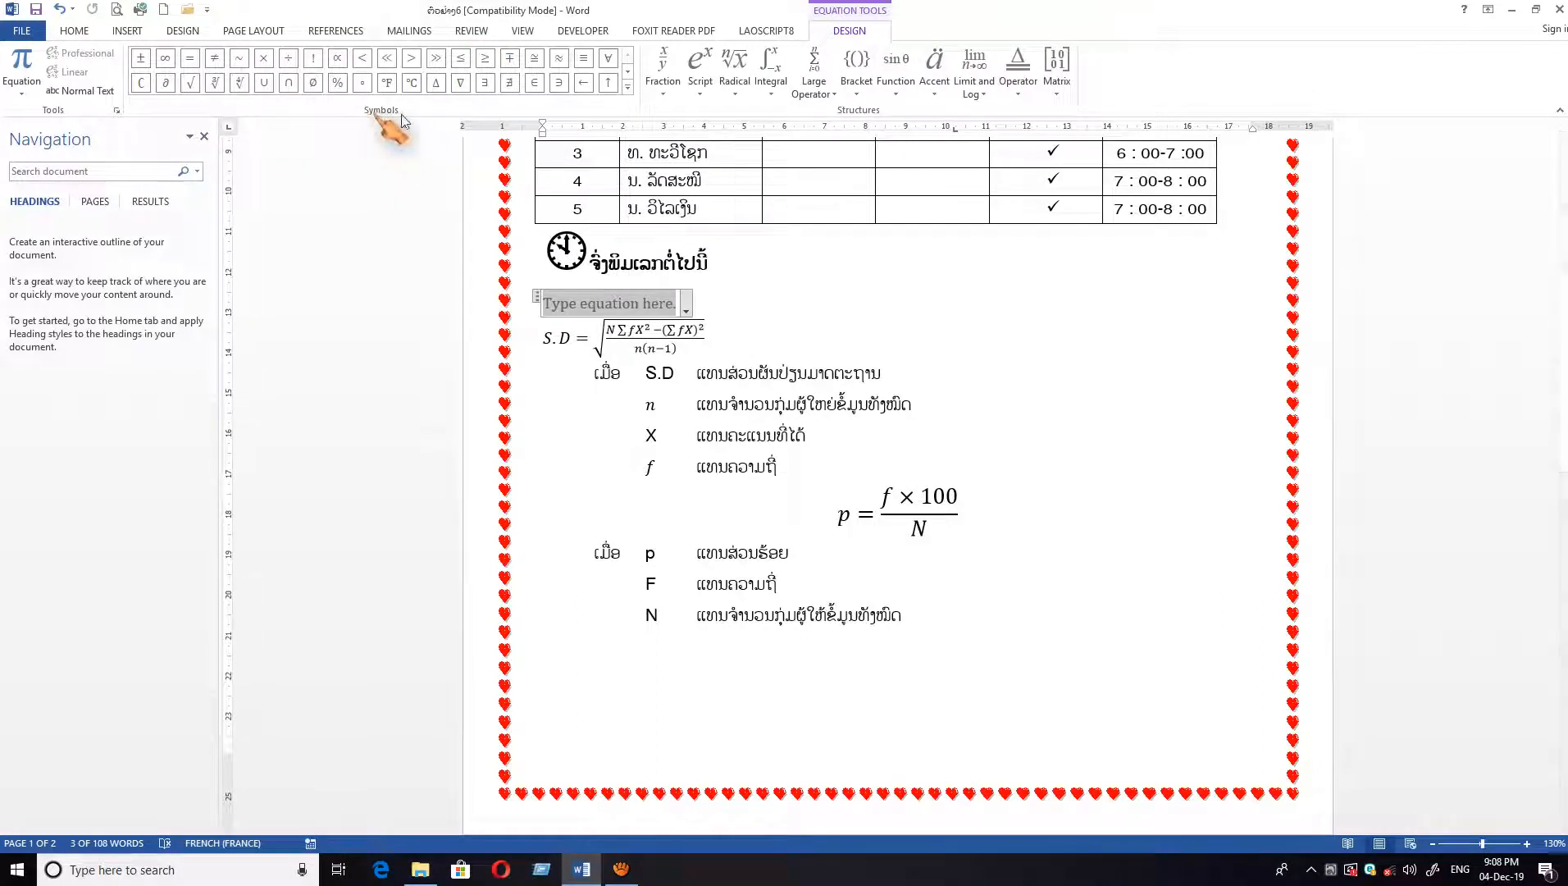
- Look through the equation symbols and the structure galleries from fractions, scripts and integrals to brackets, functions, accents, limits, operators and matrices
left_click(628, 86)
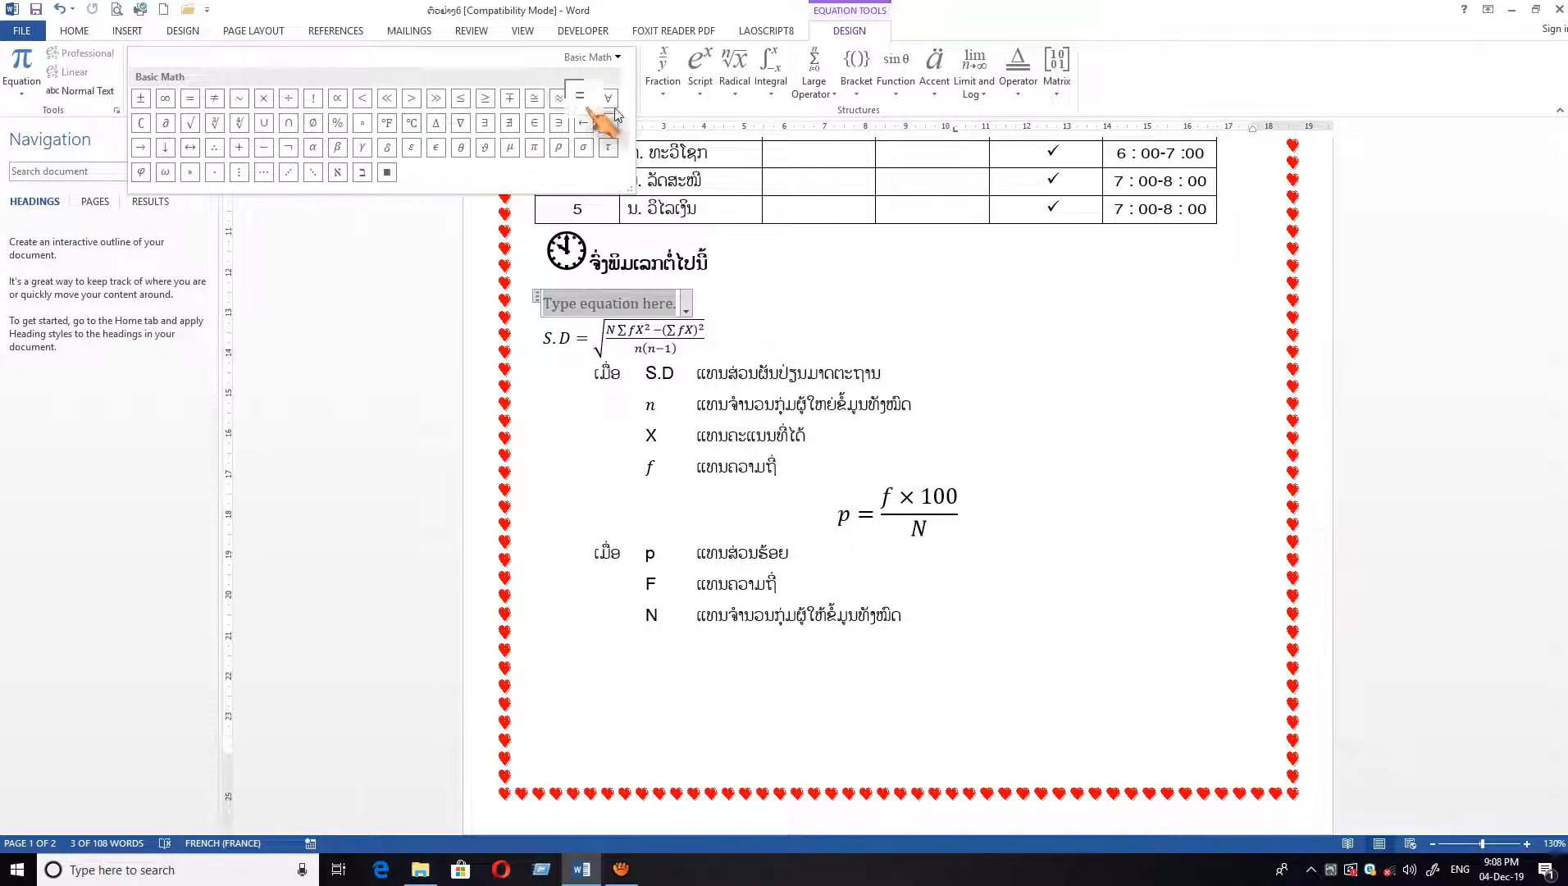
left_click(682, 121)
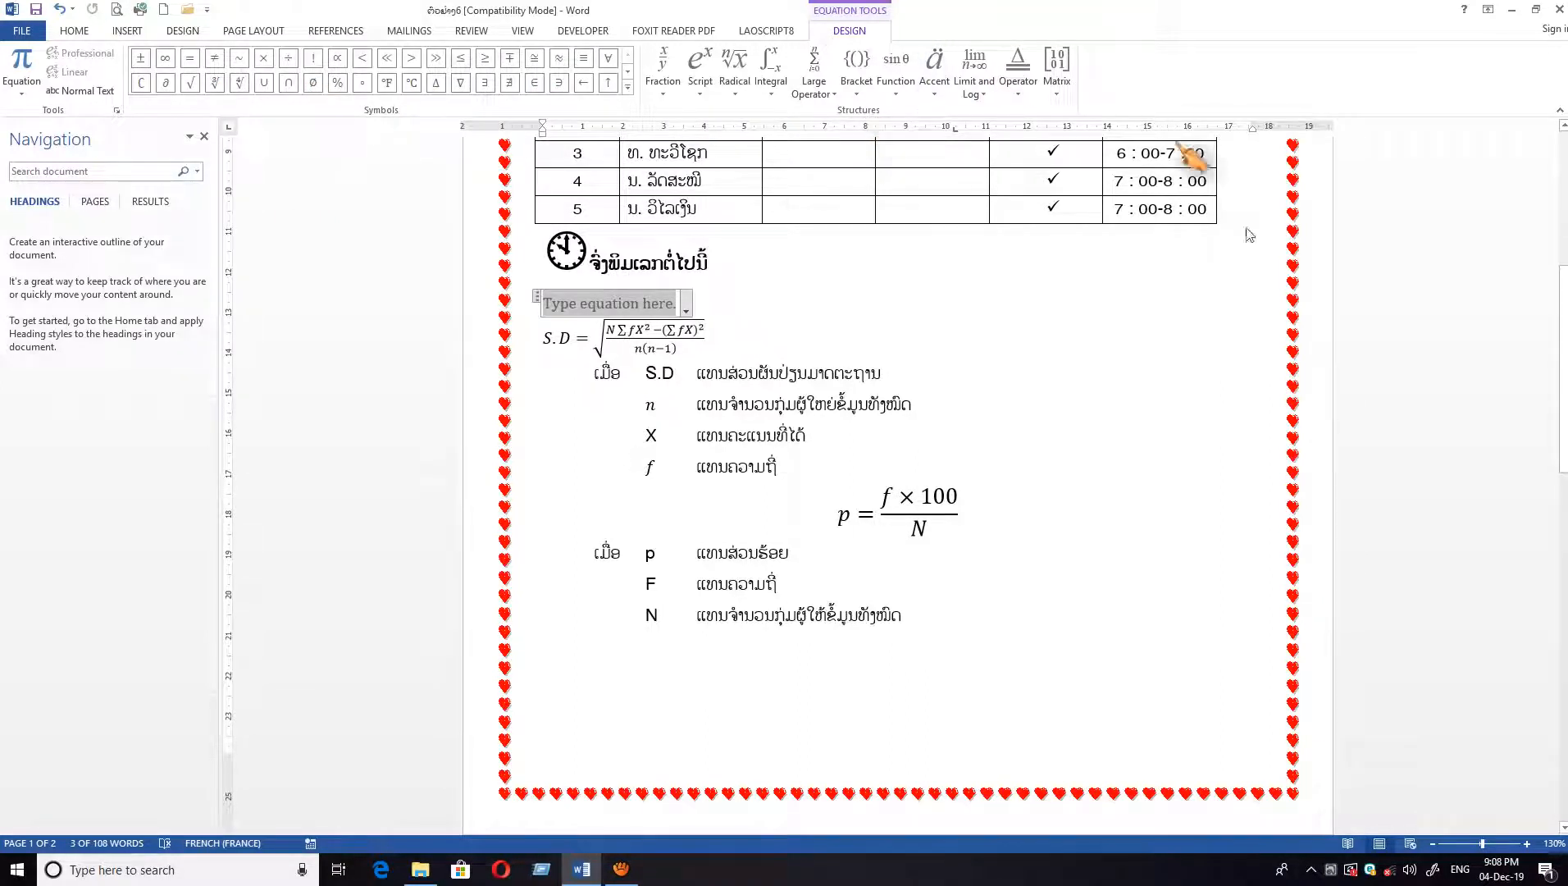
left_click(664, 97)
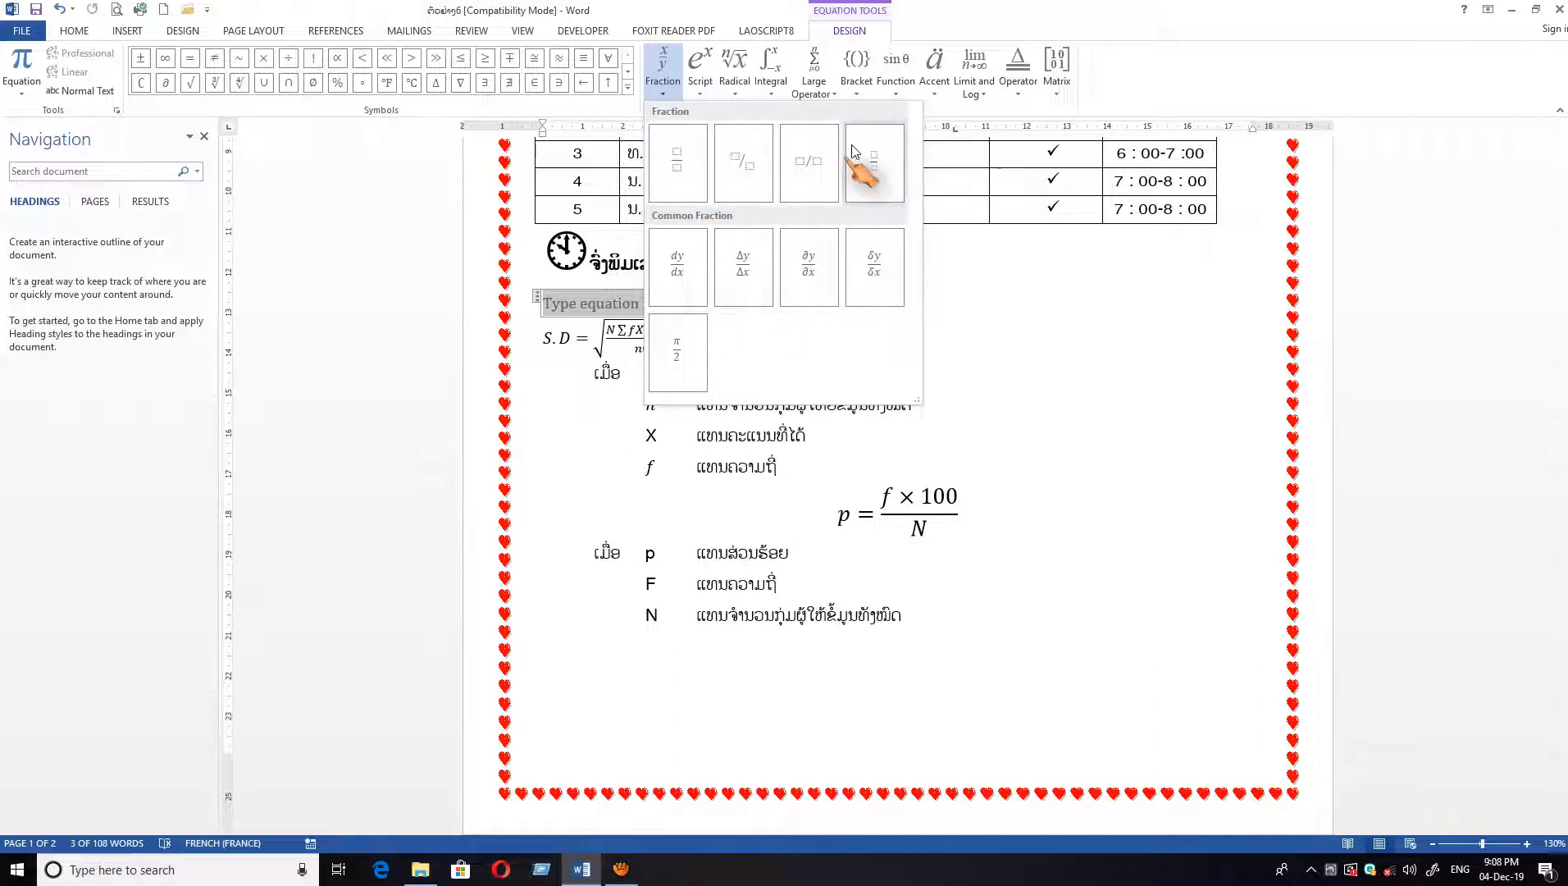
left_click(701, 91)
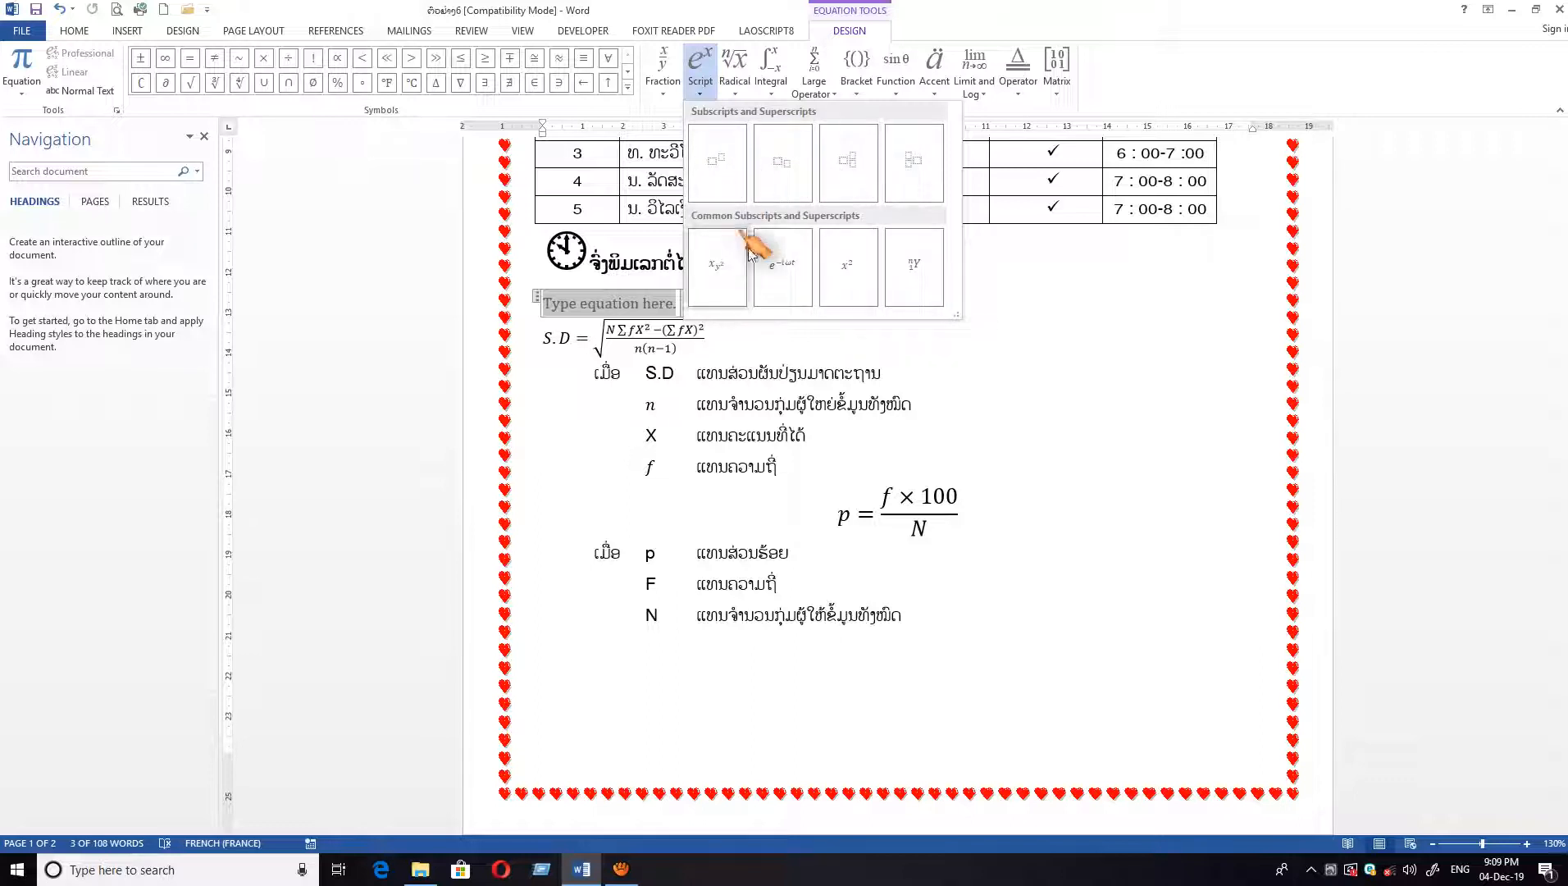
left_click(771, 96)
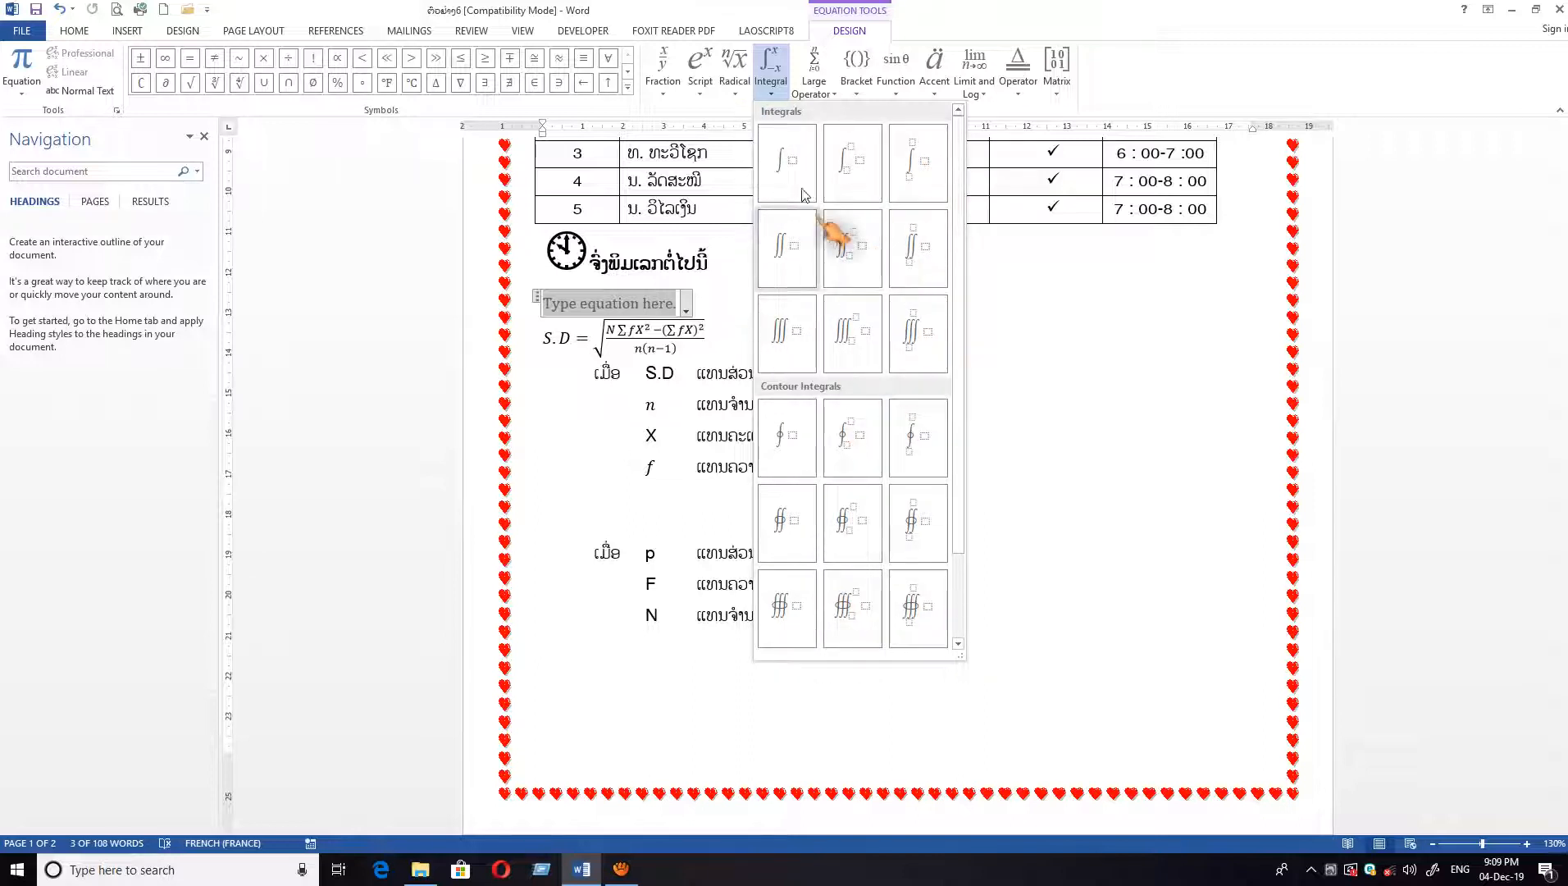
left_click(767, 72)
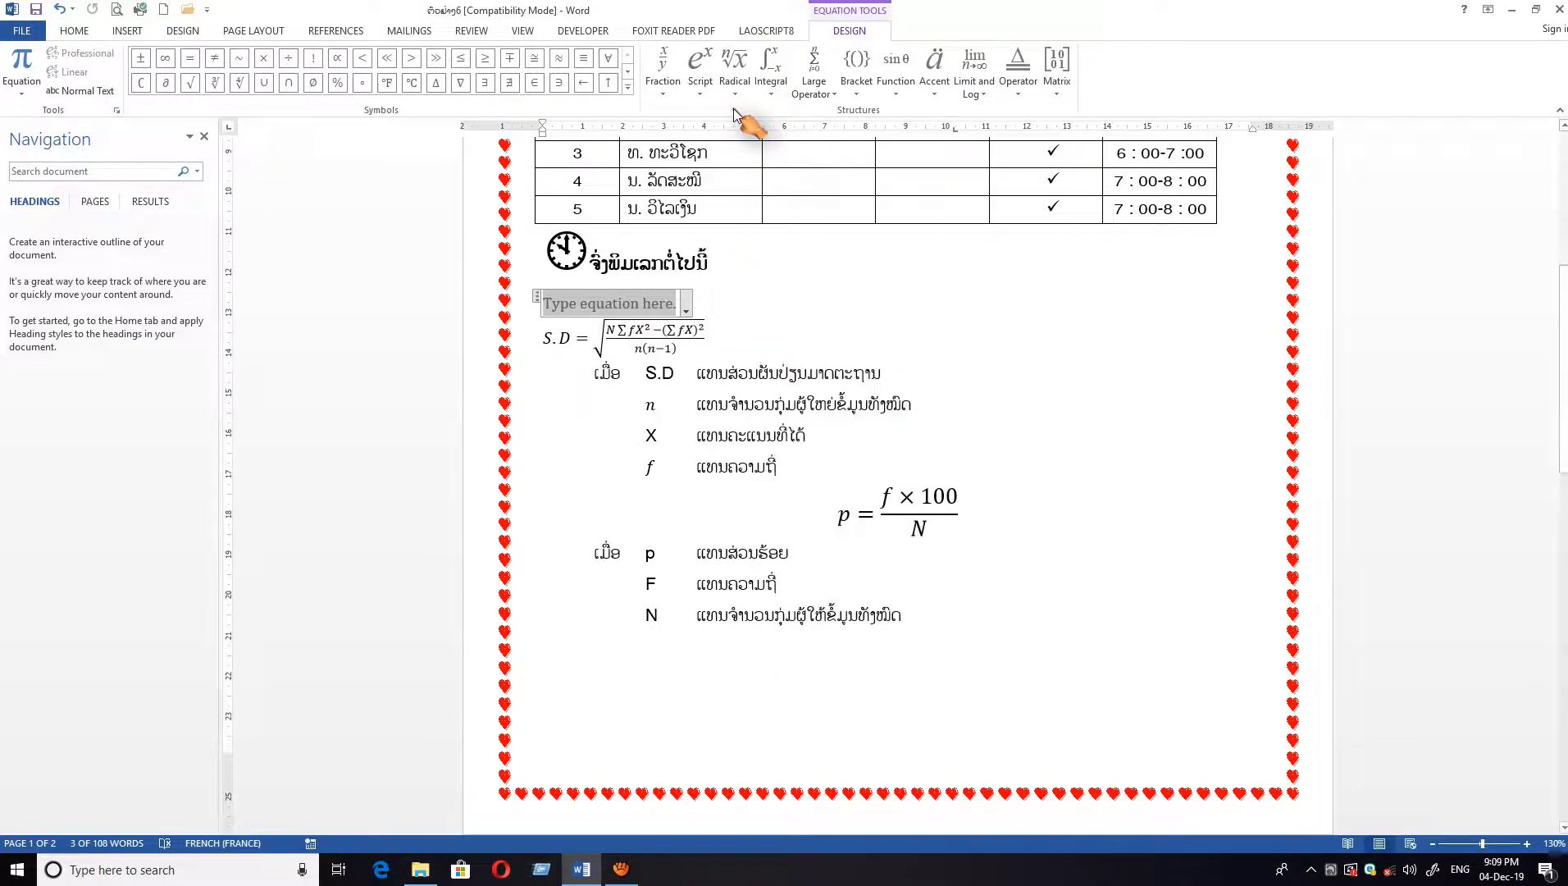
left_click(833, 98)
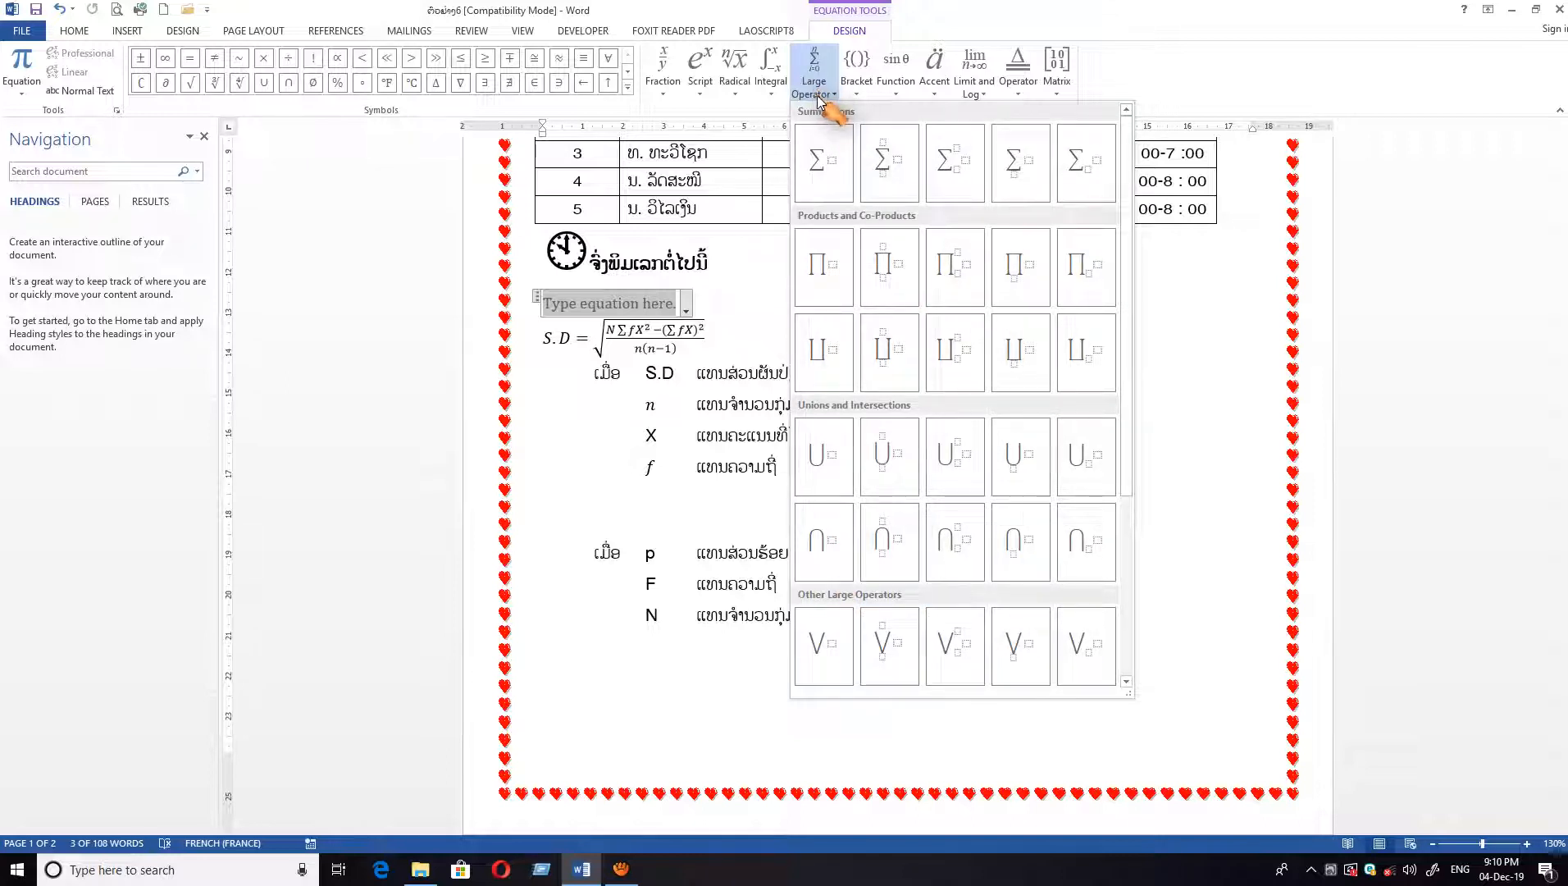
left_click(857, 98)
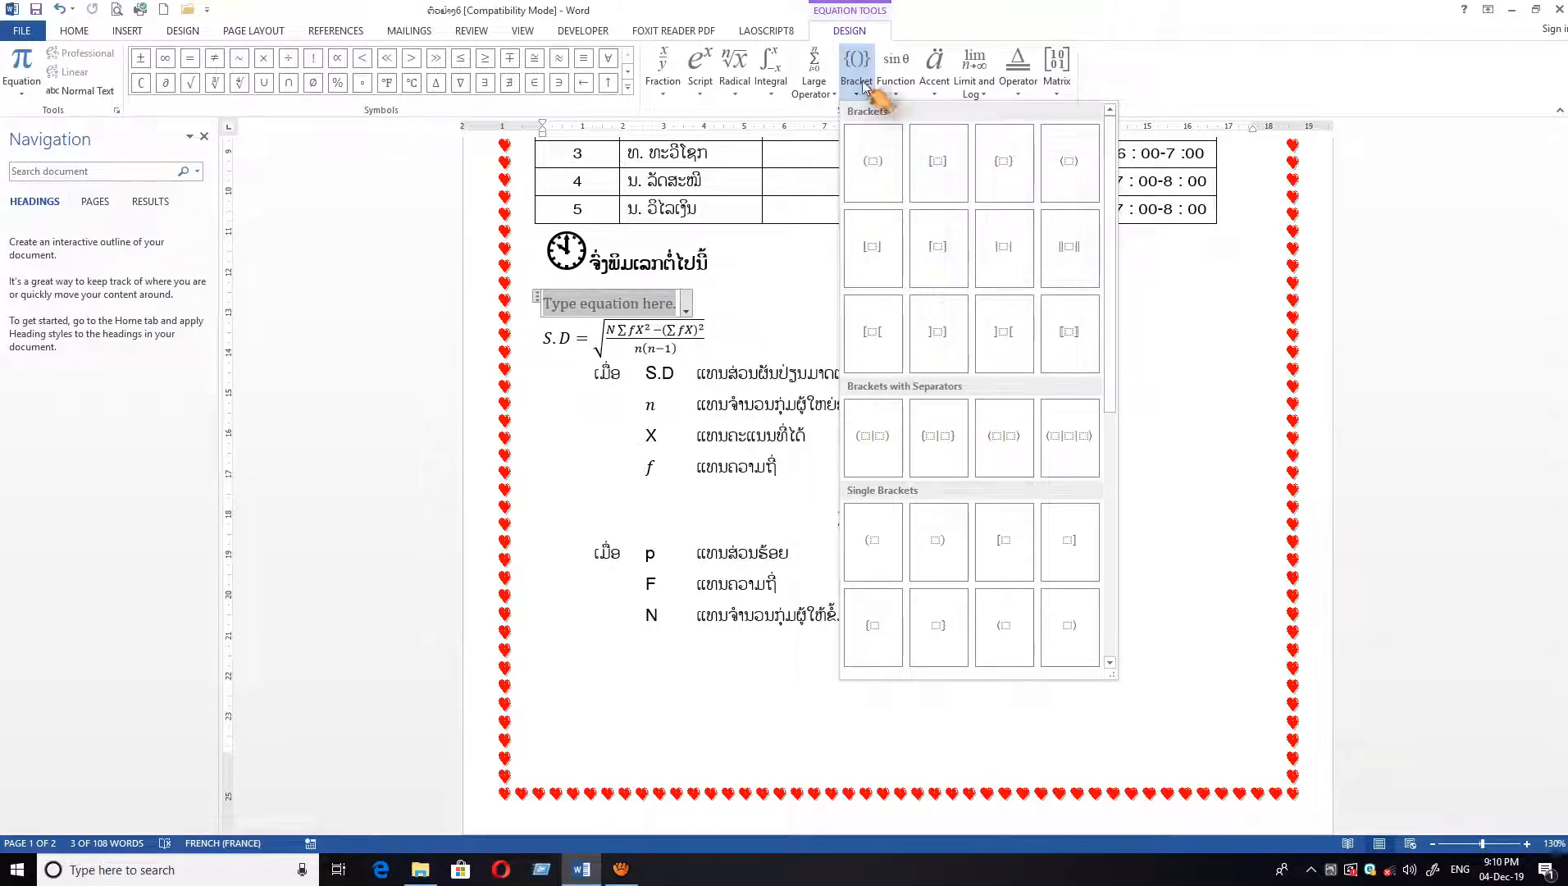
left_click(895, 97)
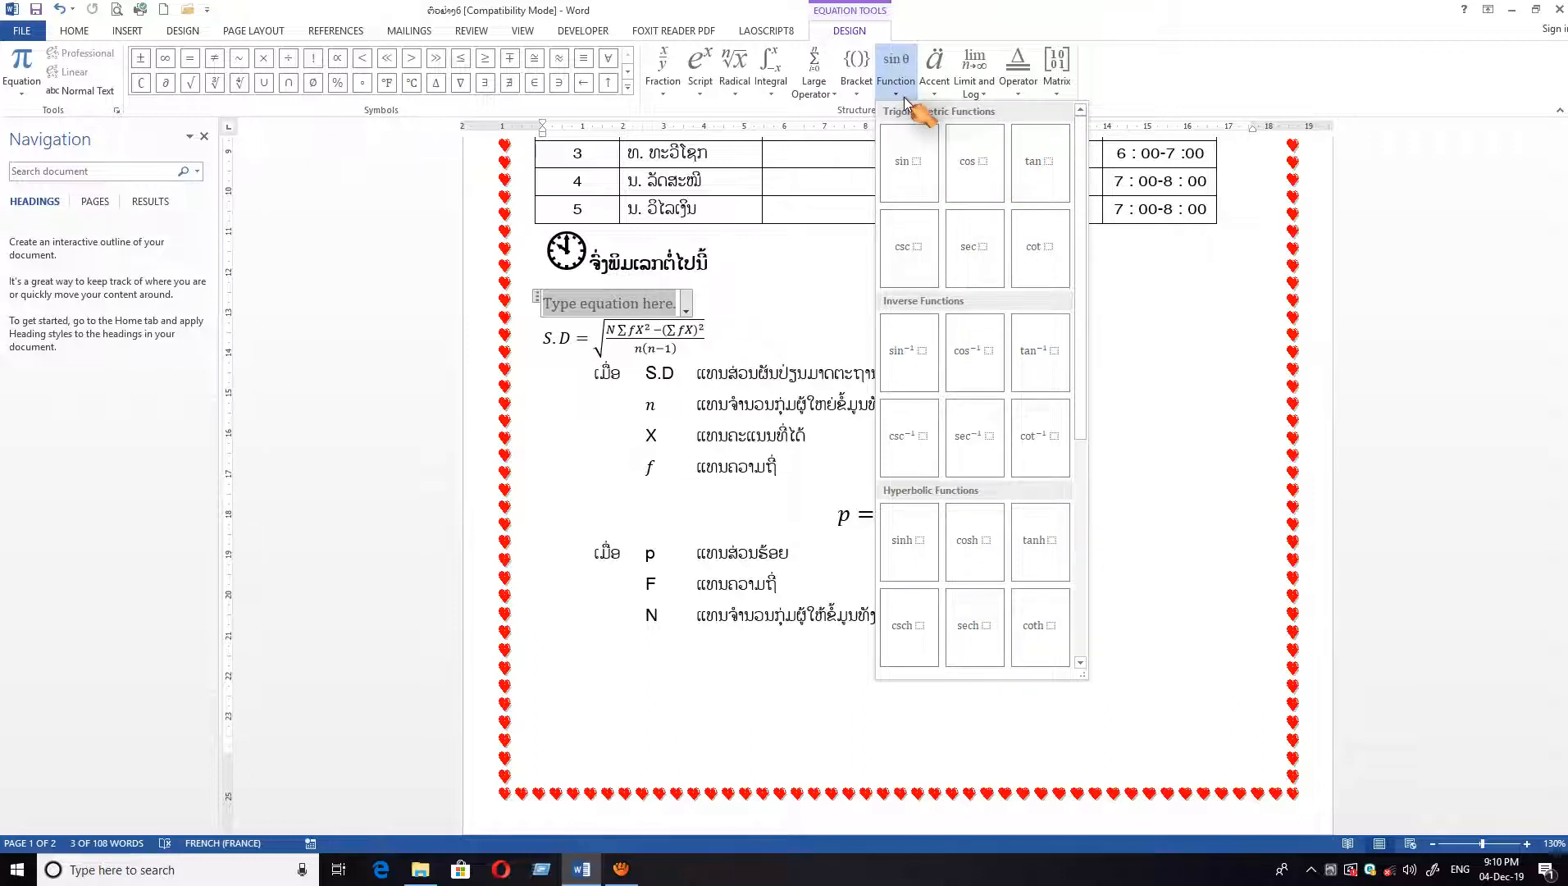
left_click(934, 94)
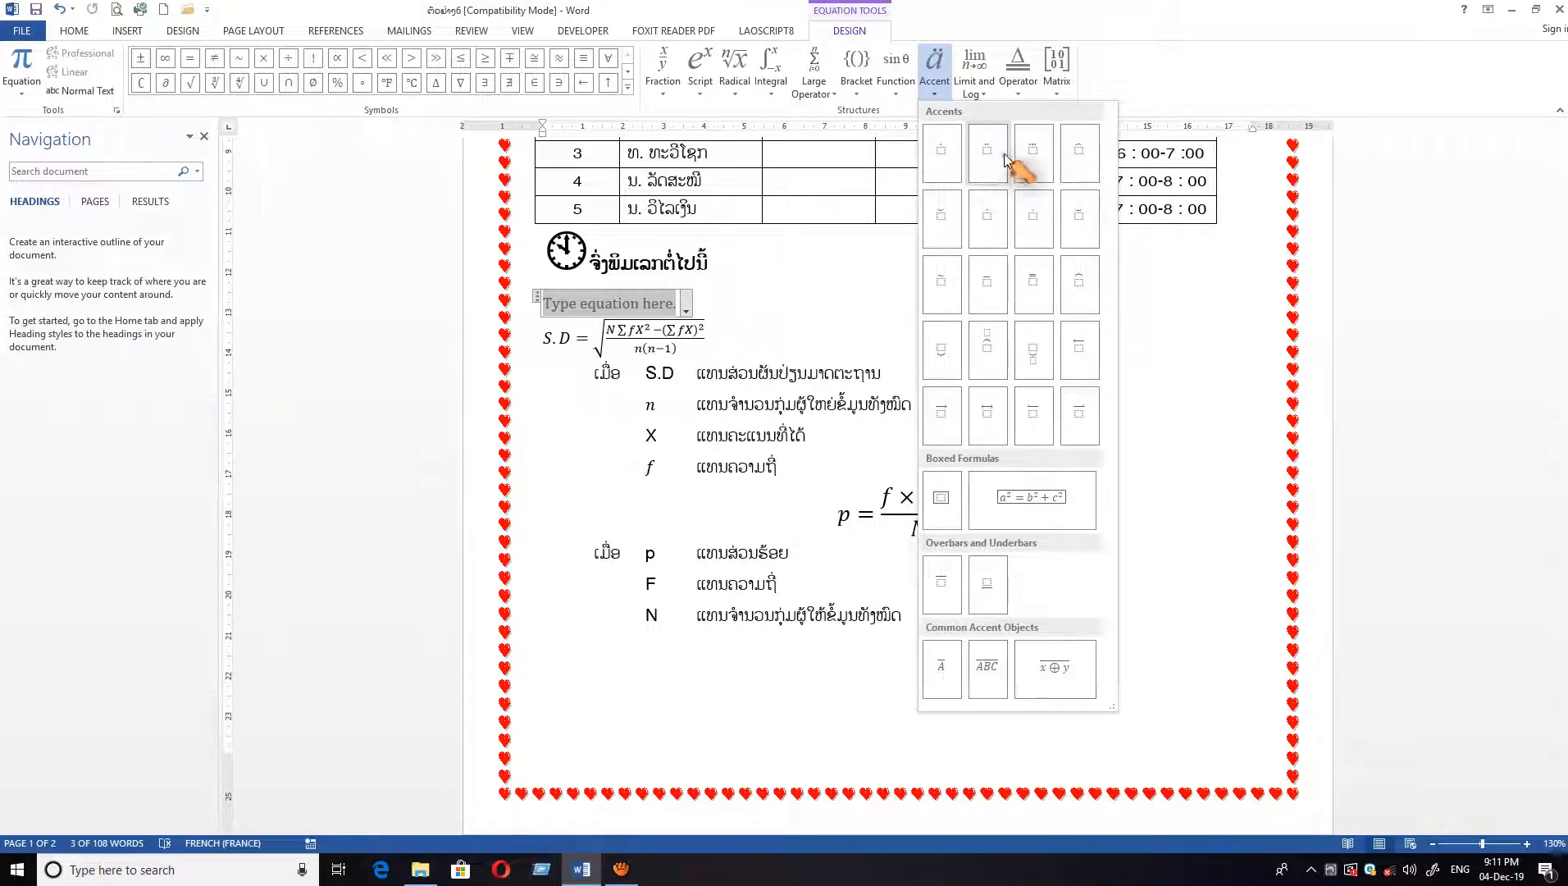
left_click(983, 98)
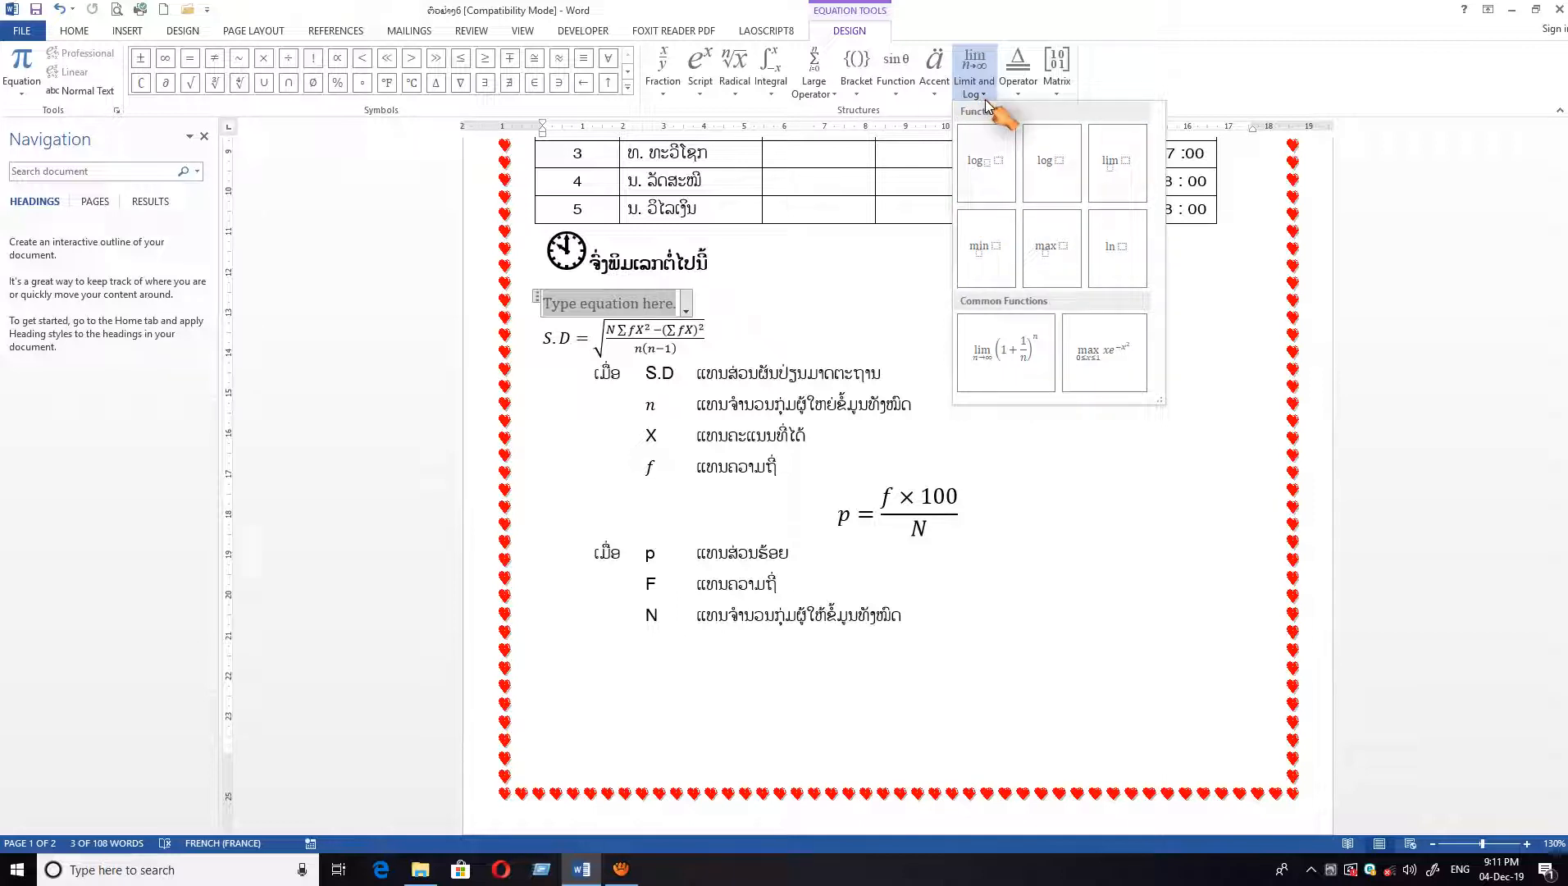
left_click(1019, 91)
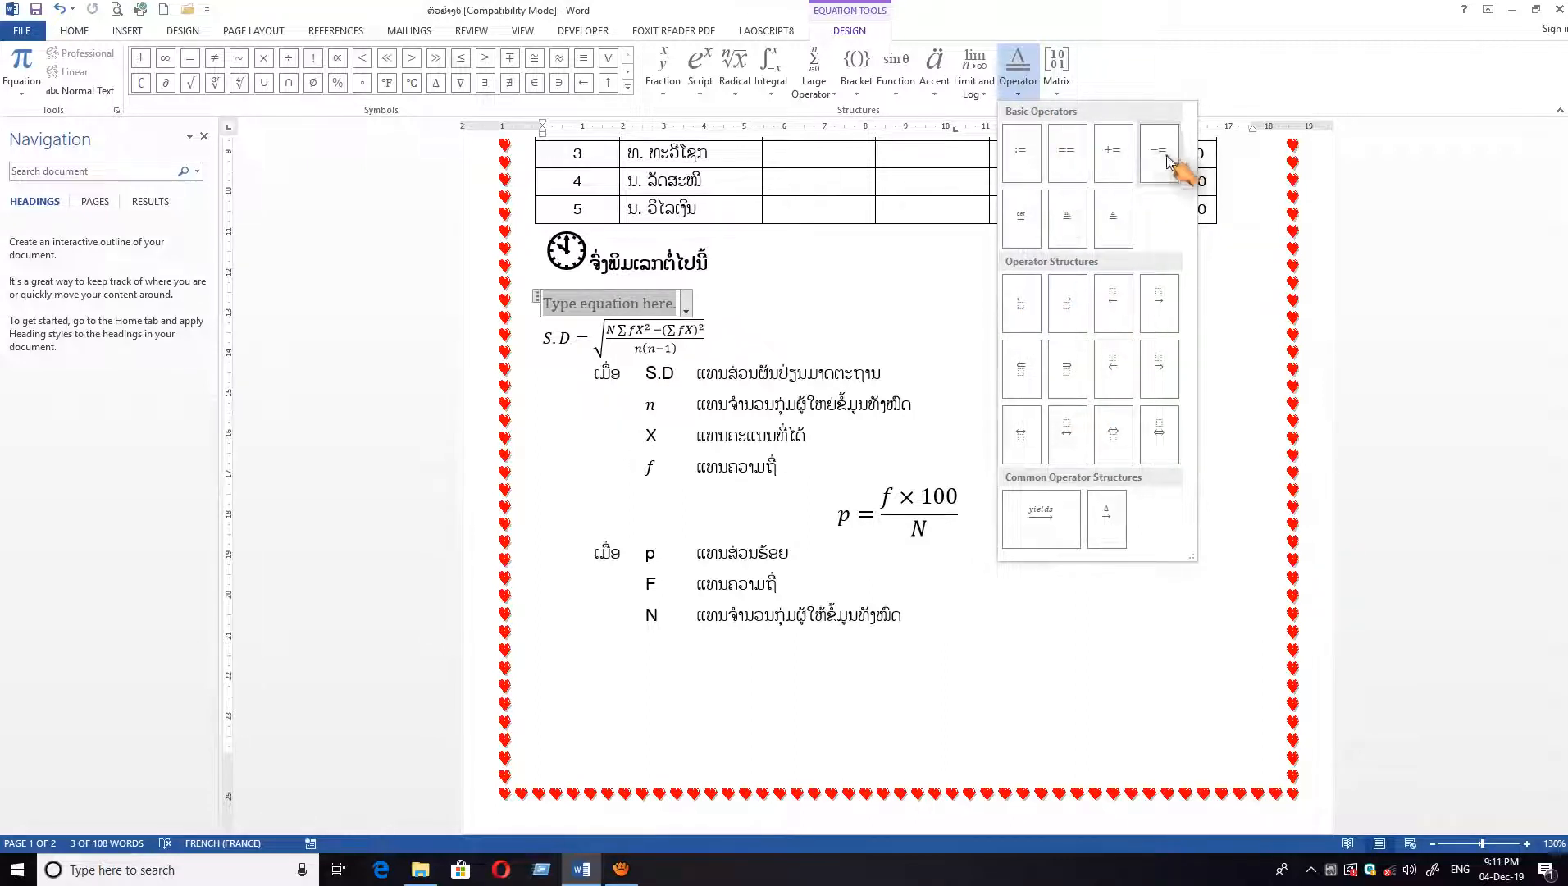
left_click(1059, 97)
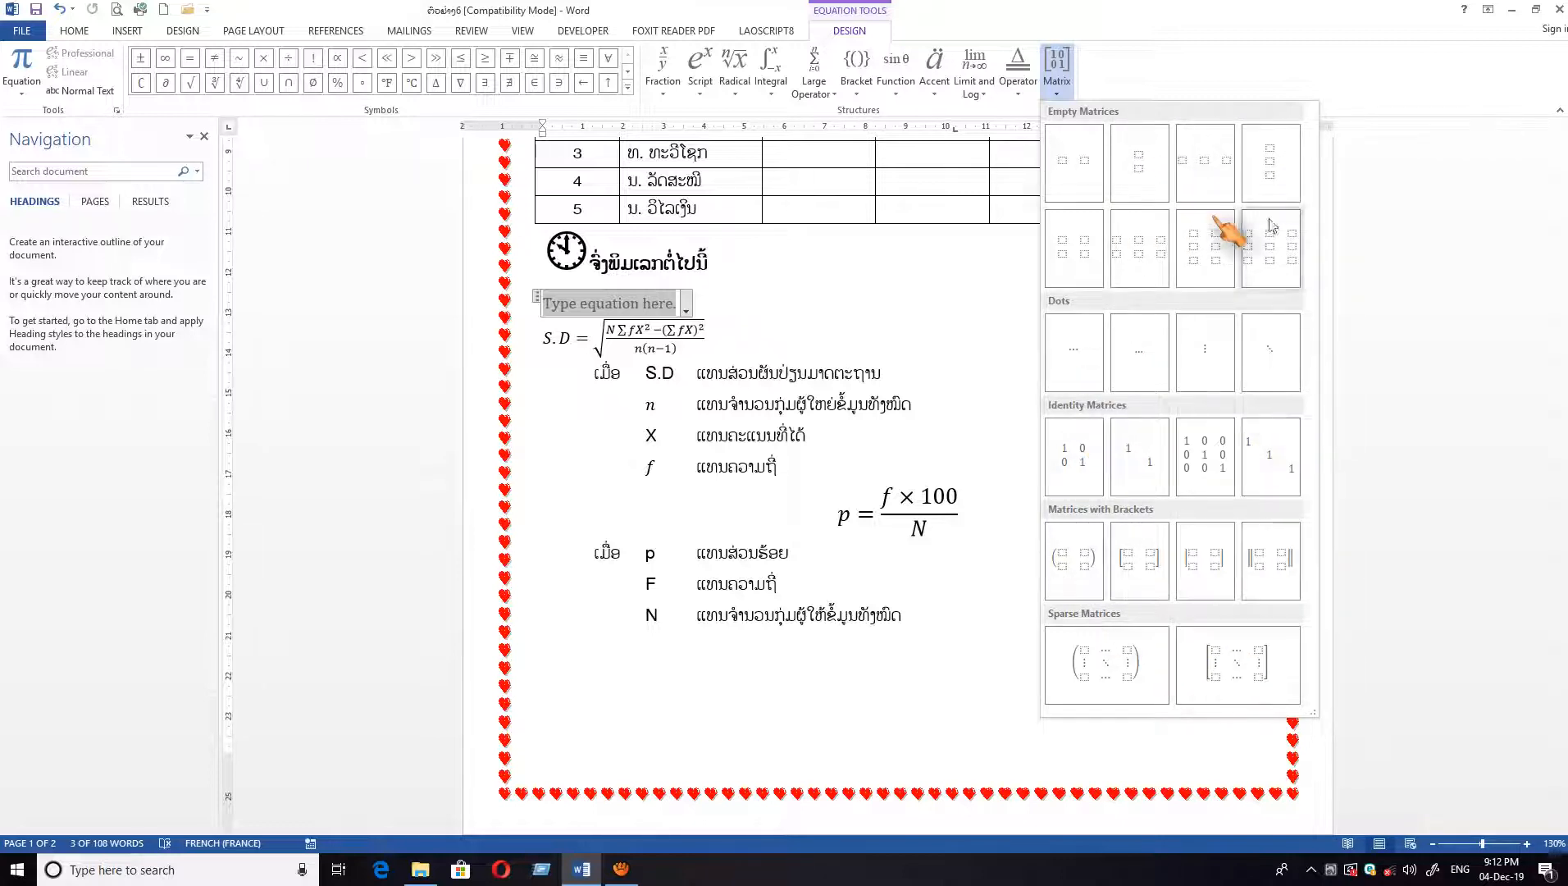
left_click(1165, 96)
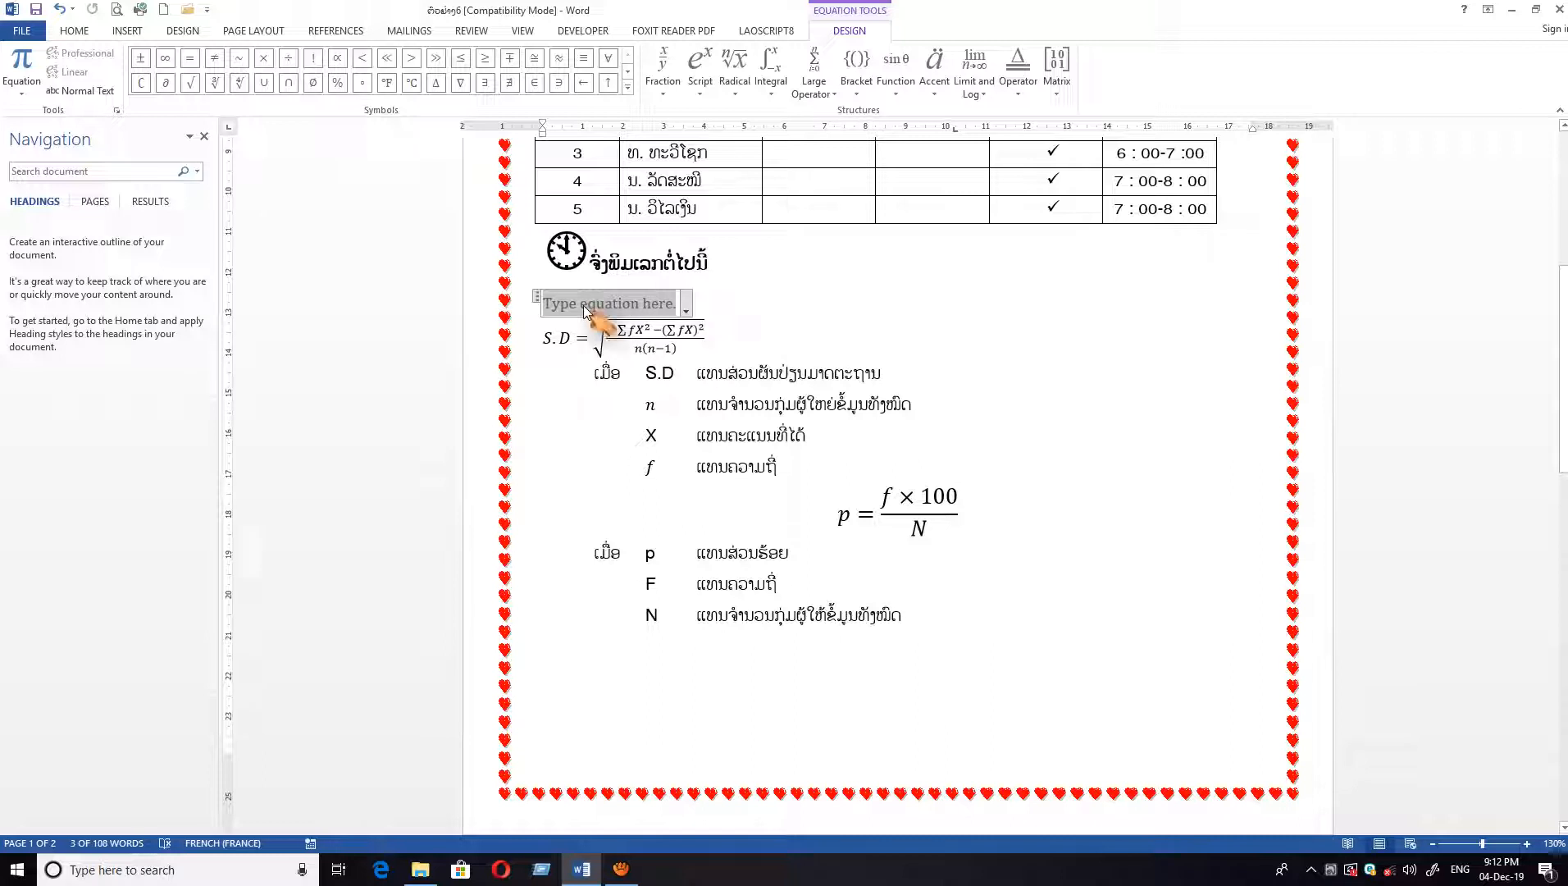
type("s")
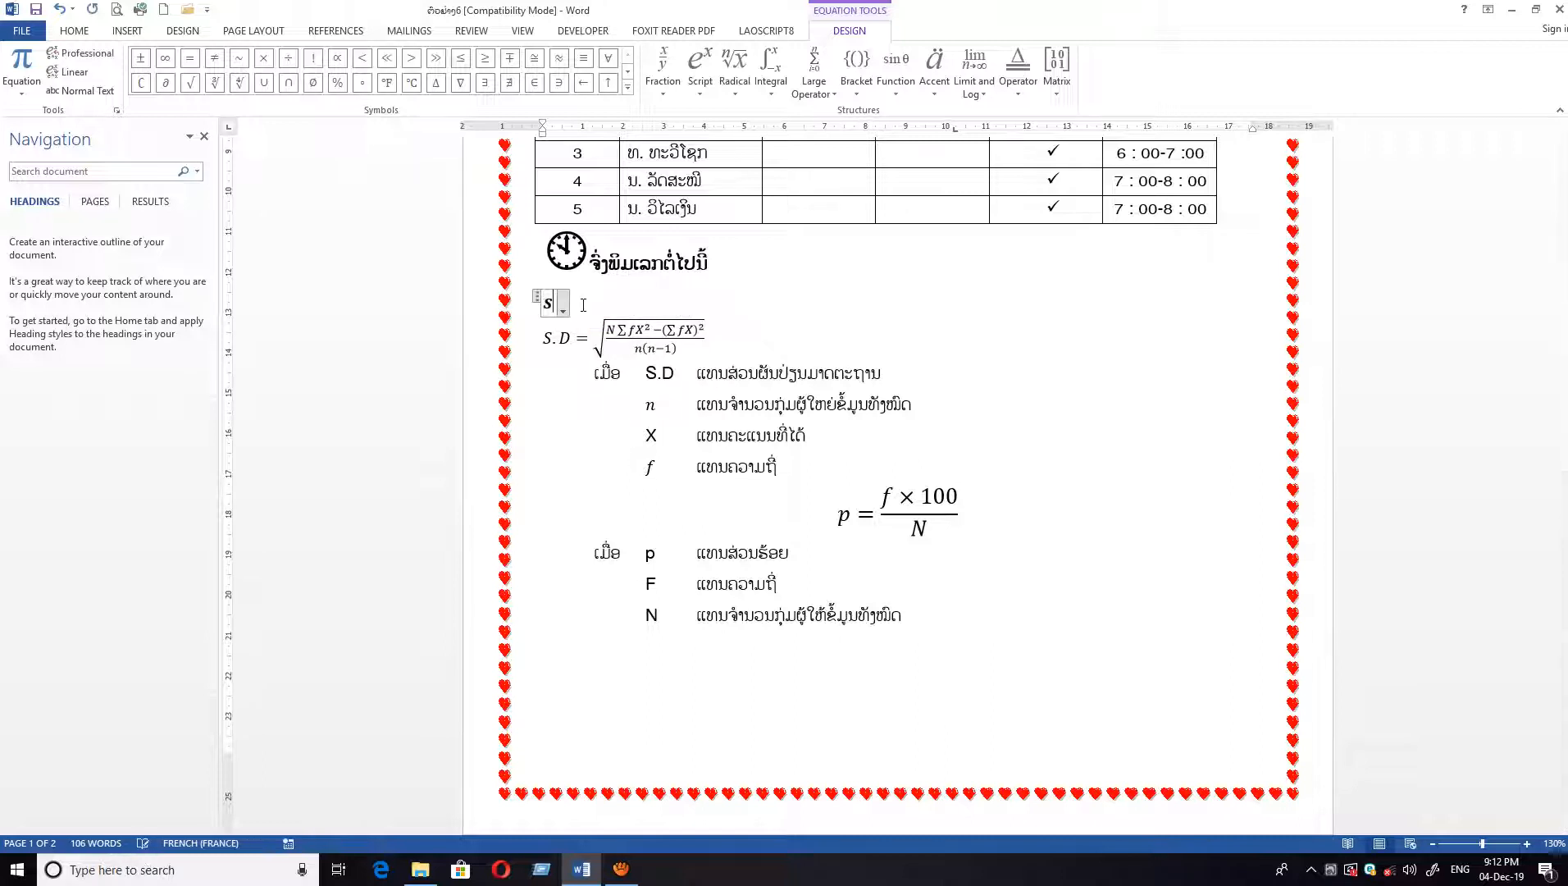
type(".d")
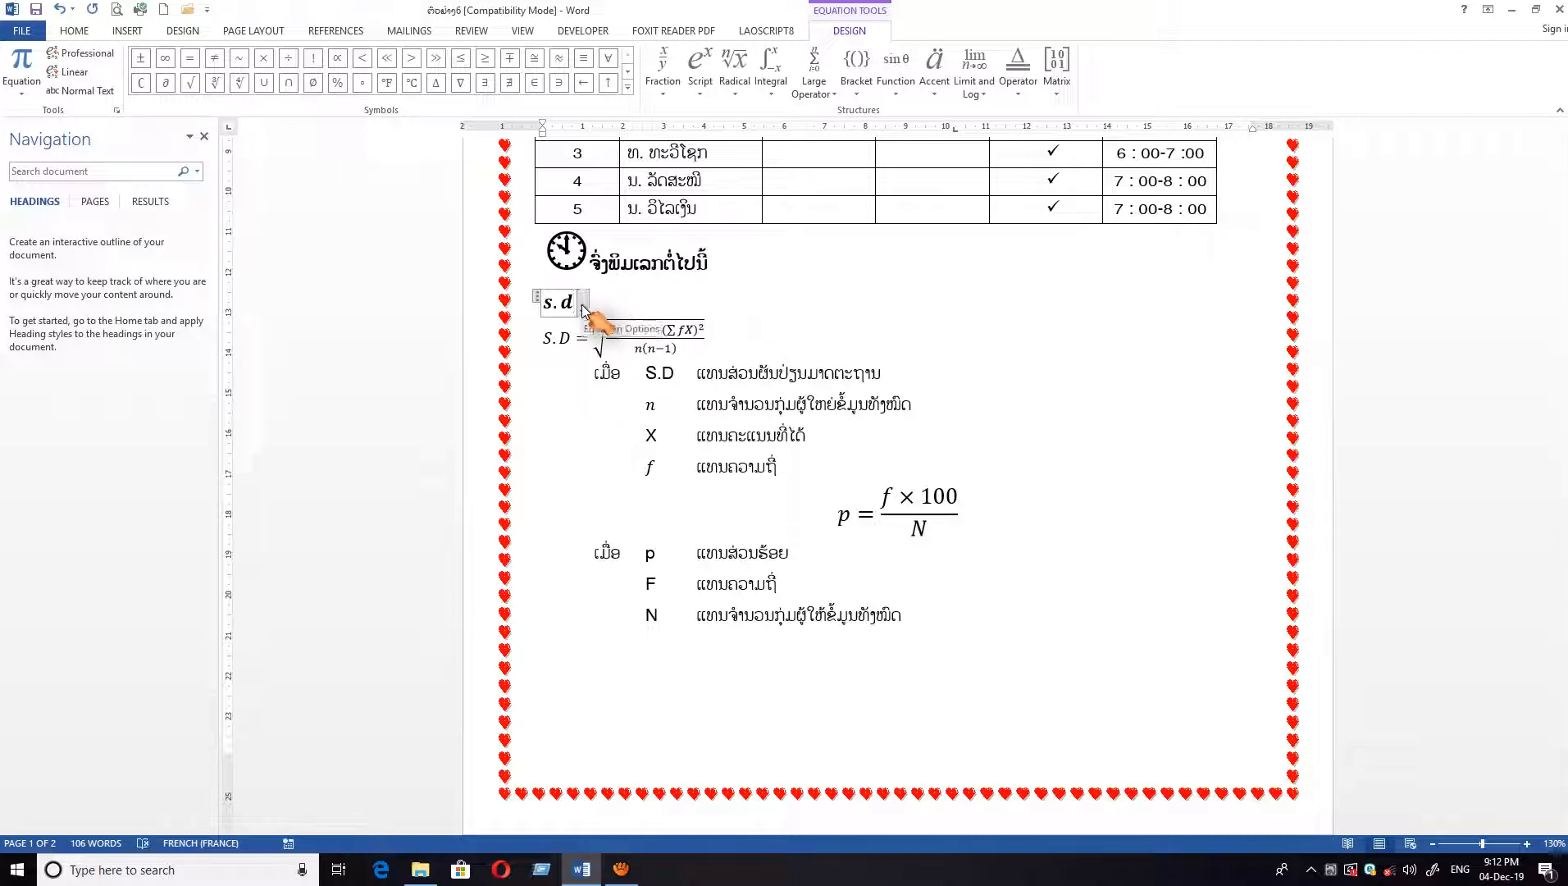
key("BackSpace")
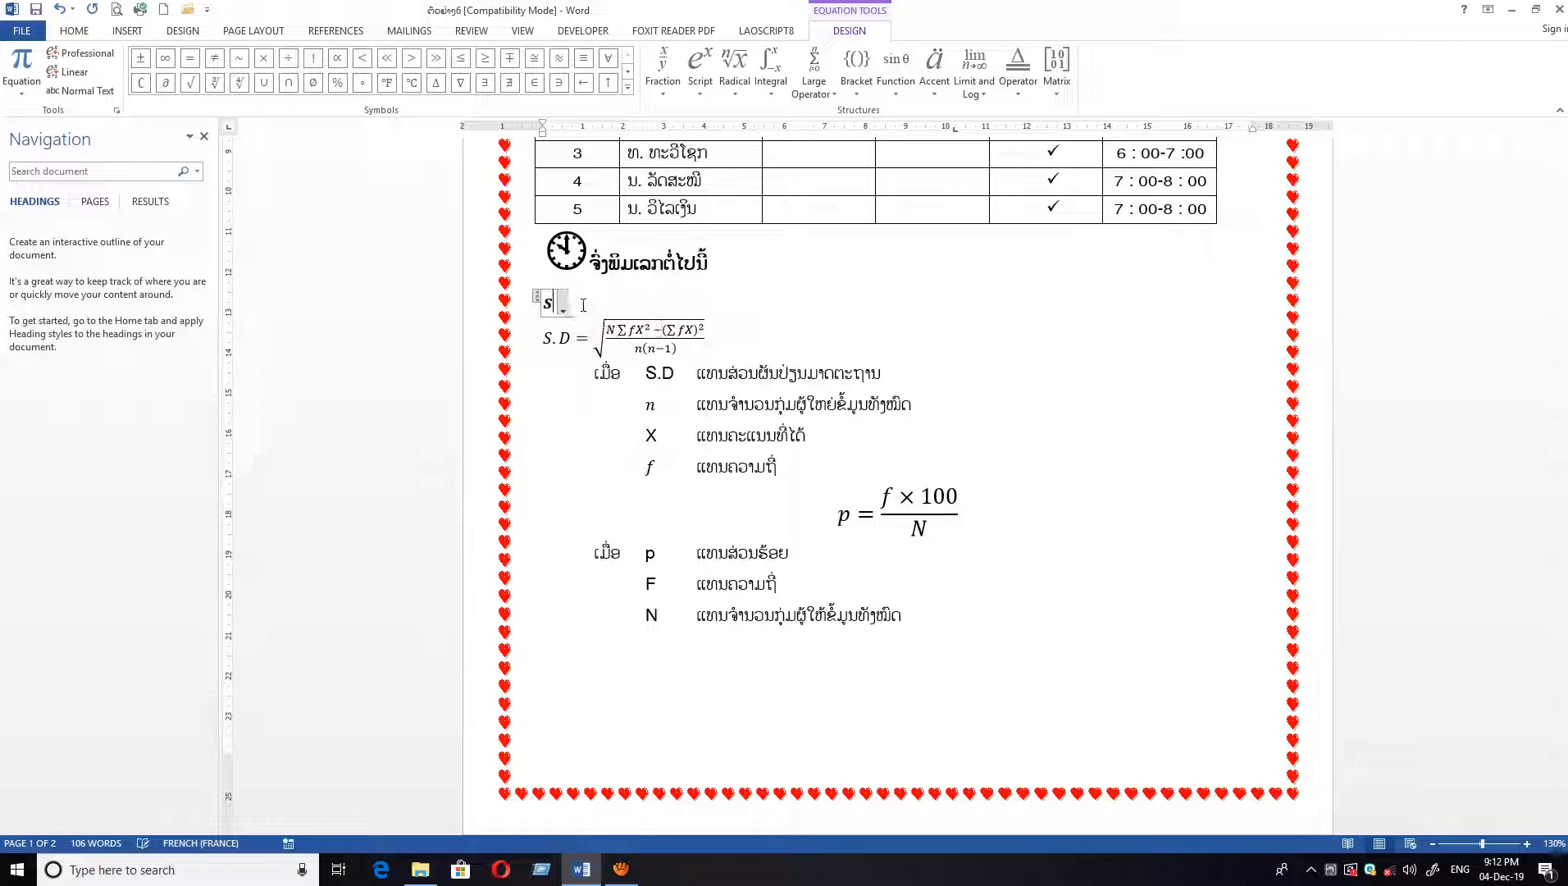
key("BackSpace")
- Begin the blank equation above the S.D formula with "S.D =" in capital letters
left_click(585, 310)
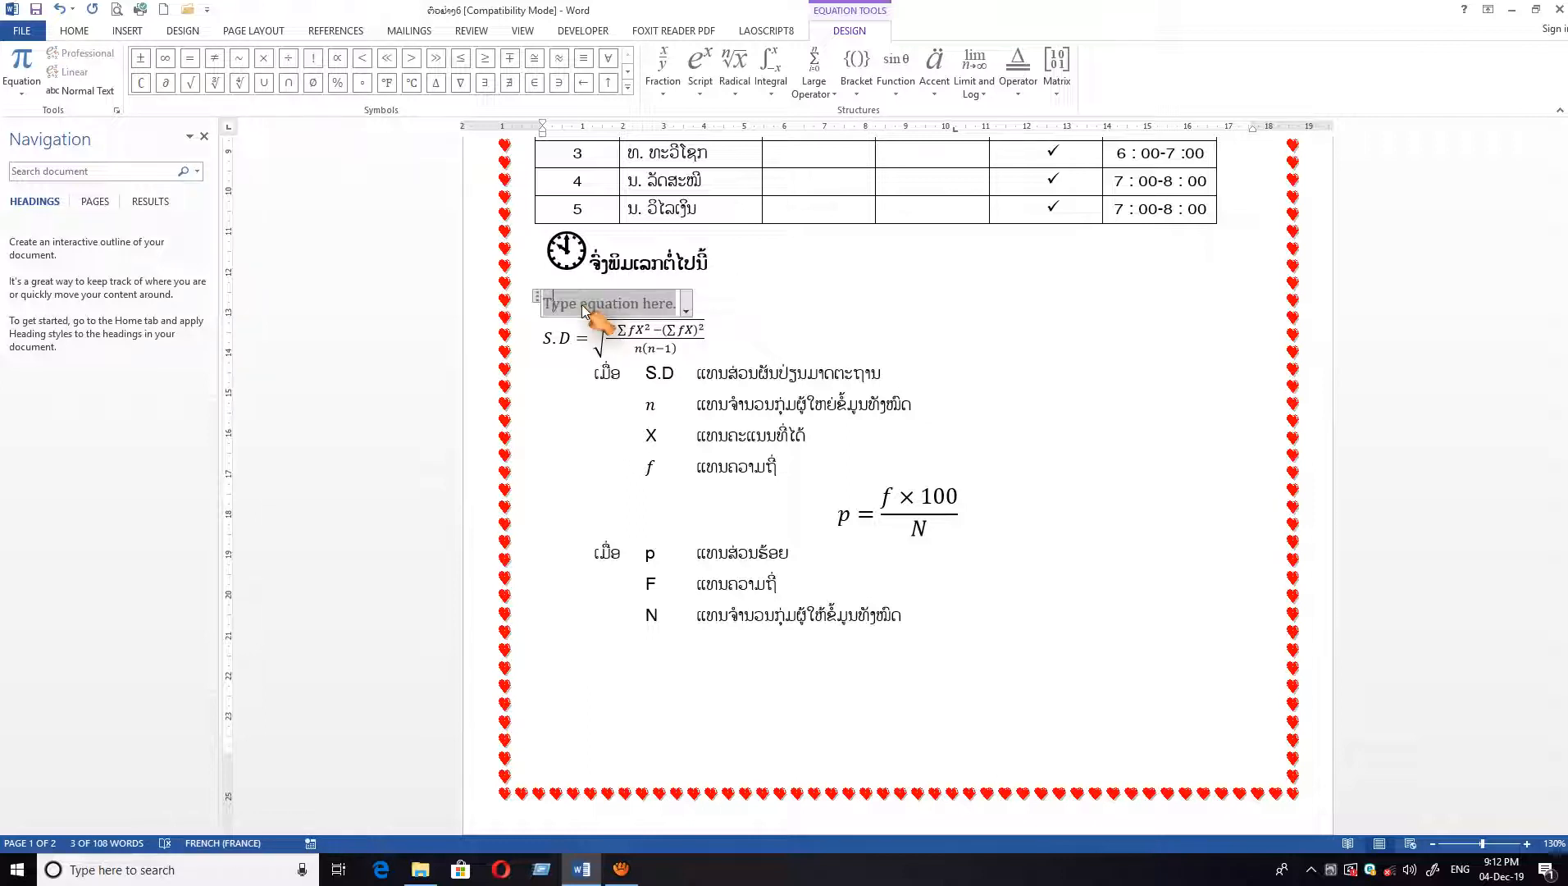
type("S")
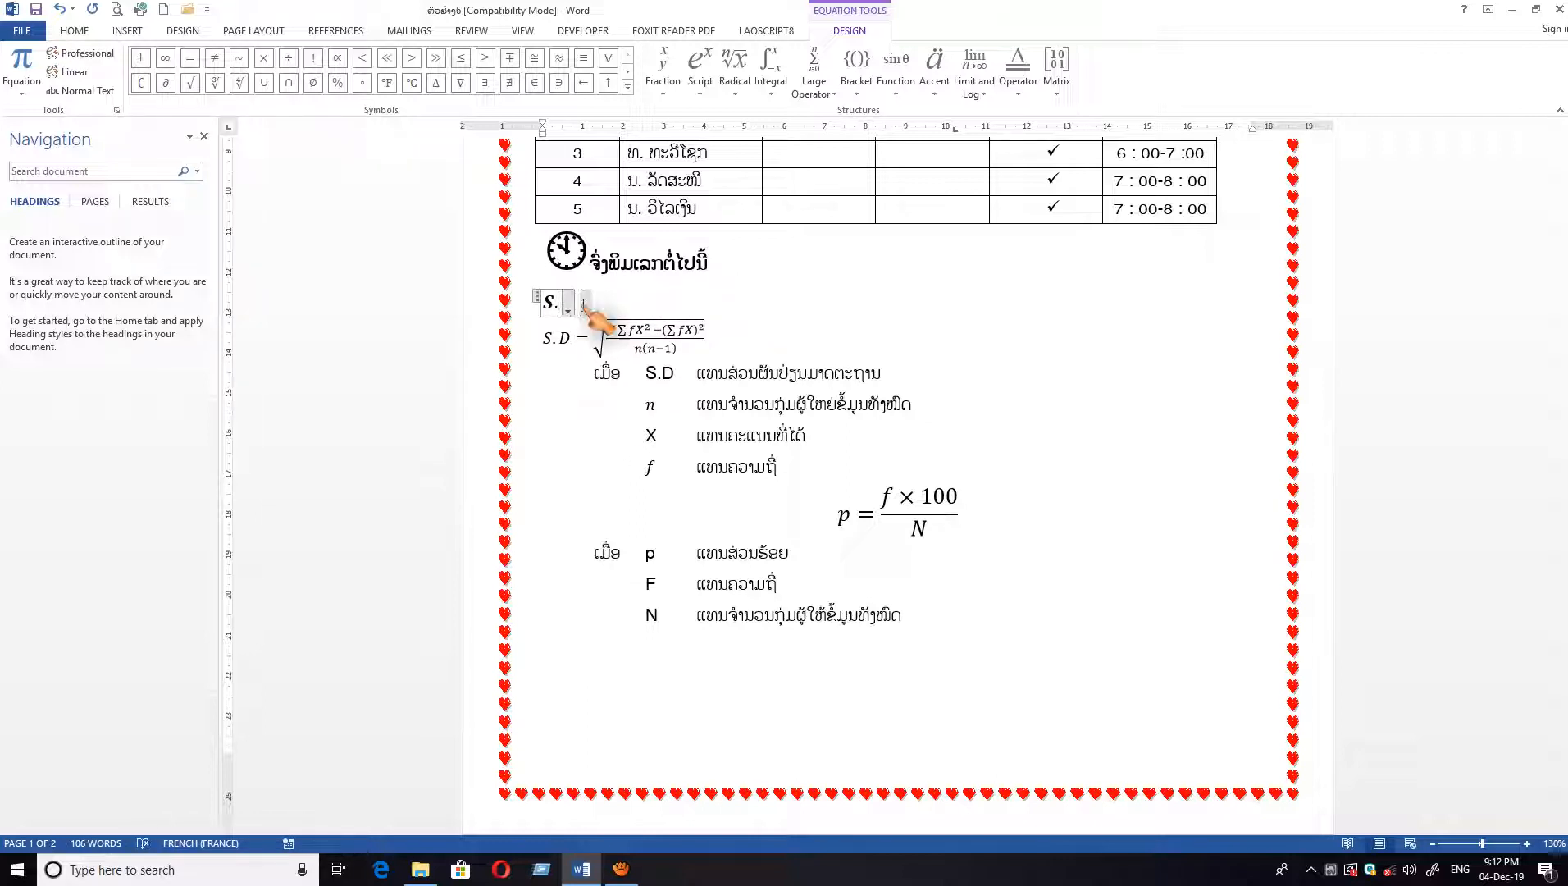
type(". D =")
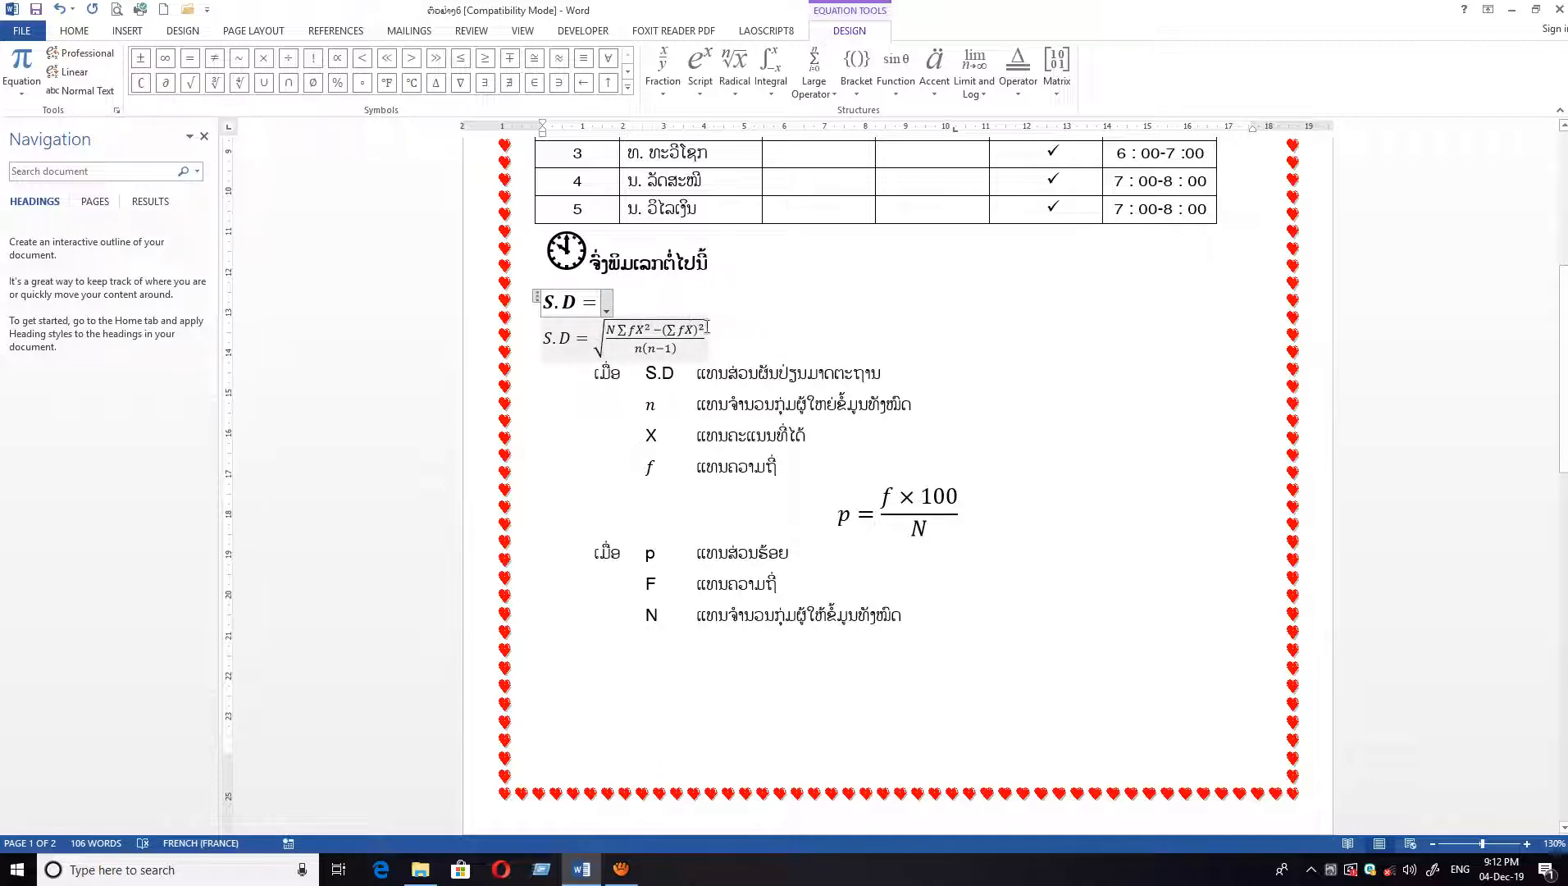
- Add a square root after the equals sign and place an empty stacked fraction inside it
left_click(738, 97)
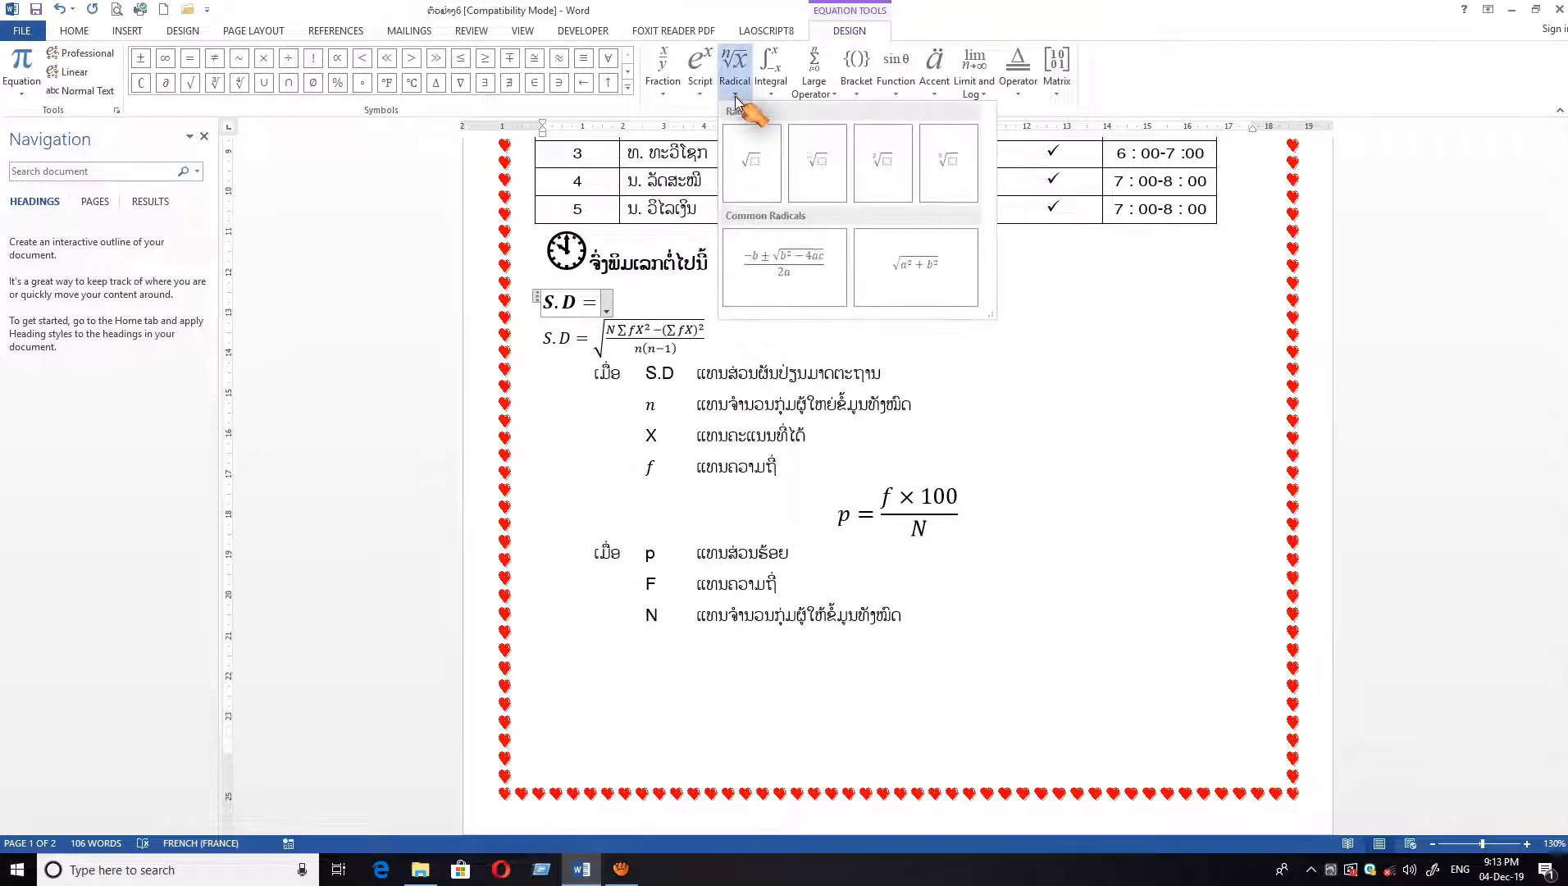
left_click(753, 162)
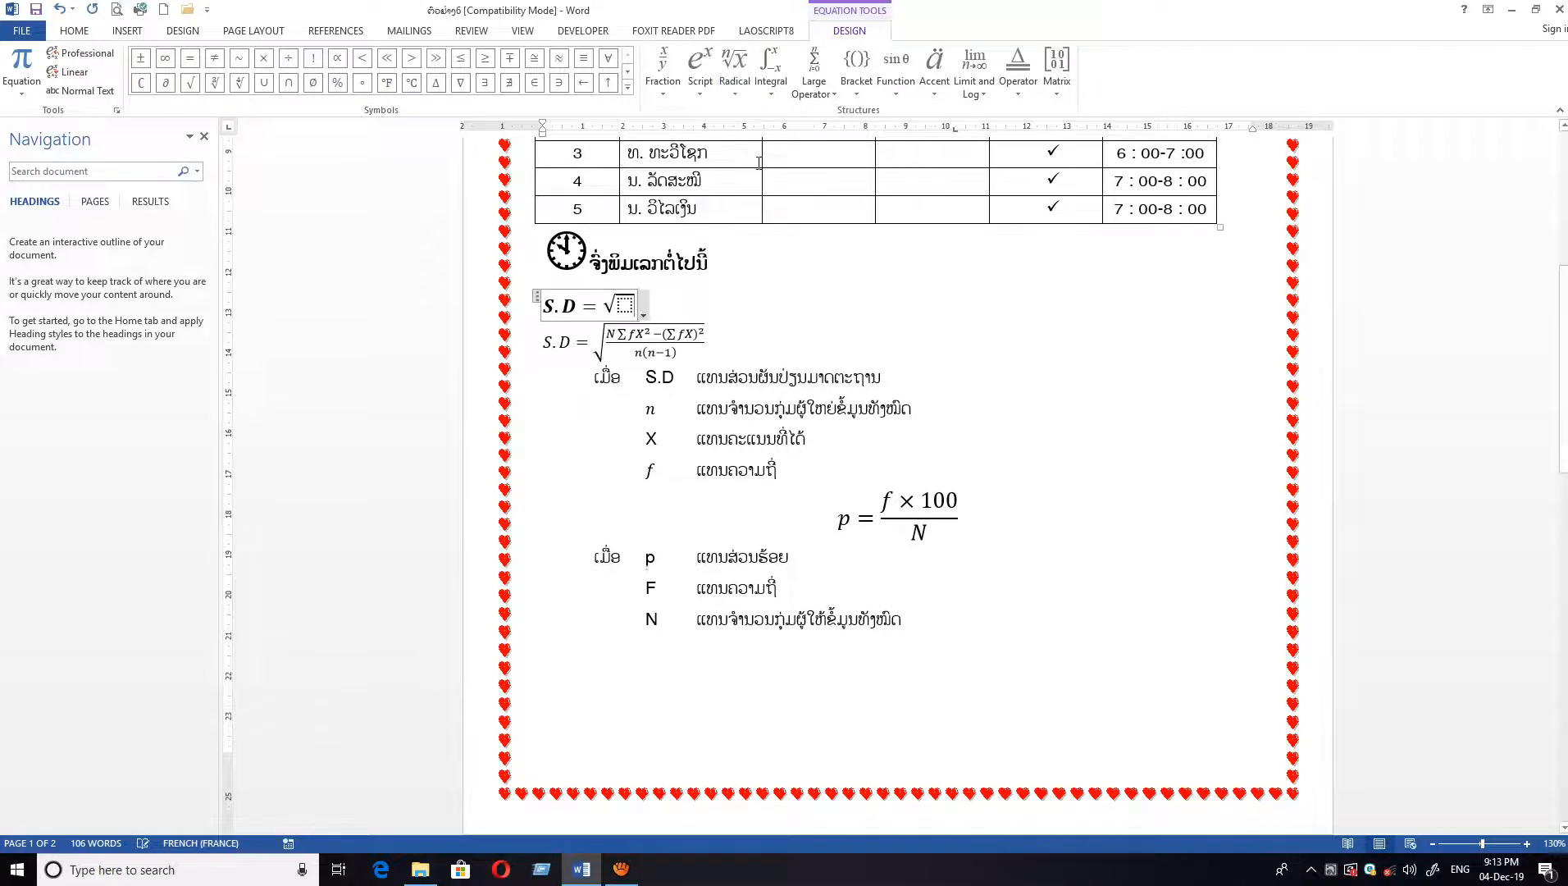
left_click(626, 305)
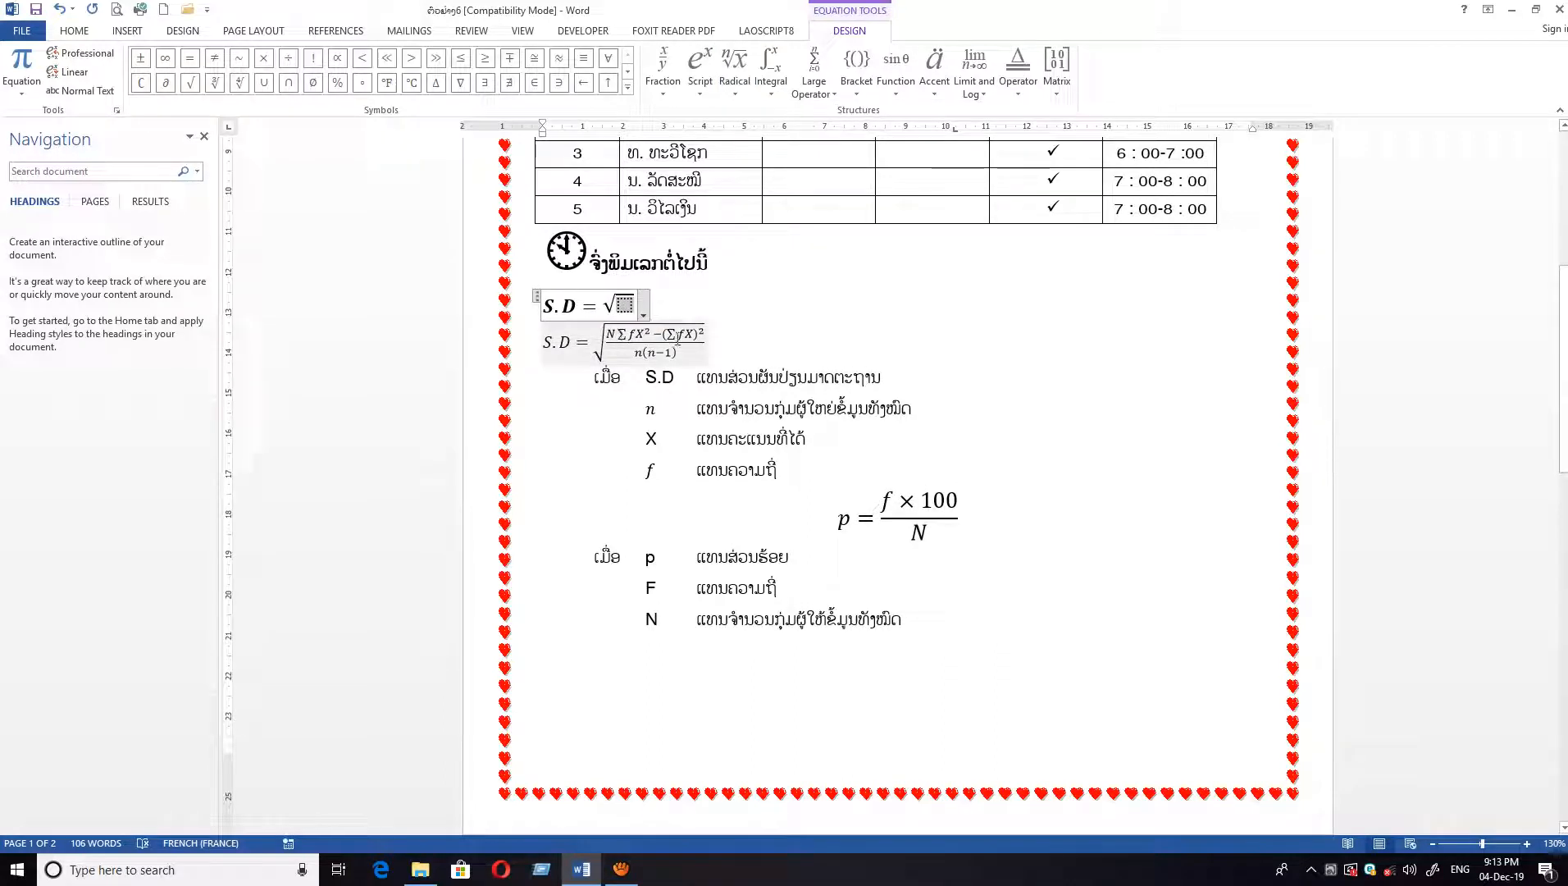
left_click(664, 97)
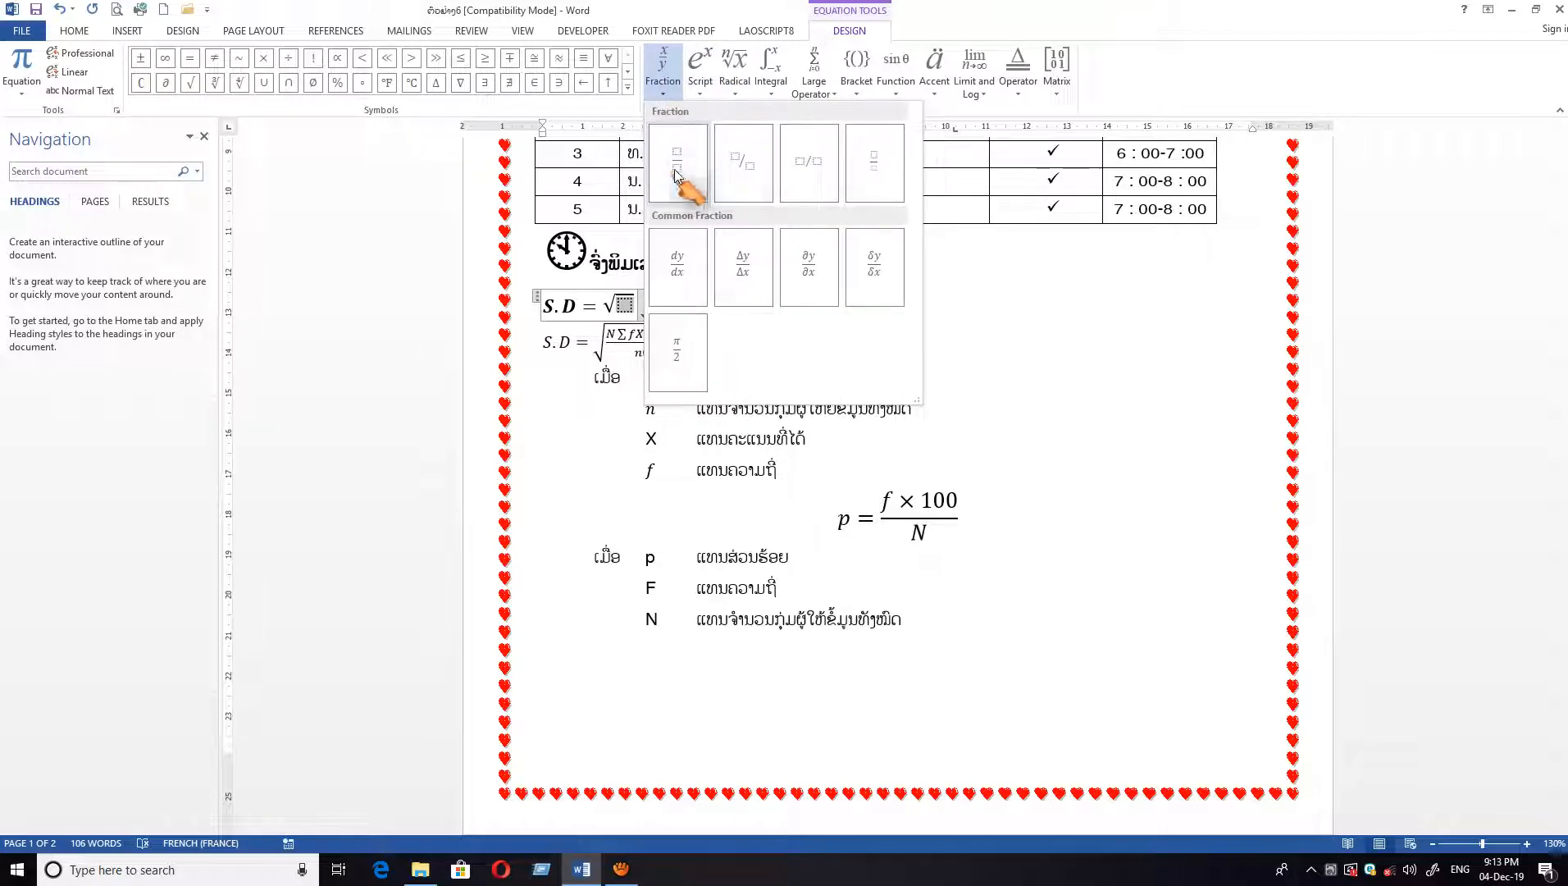
left_click(675, 164)
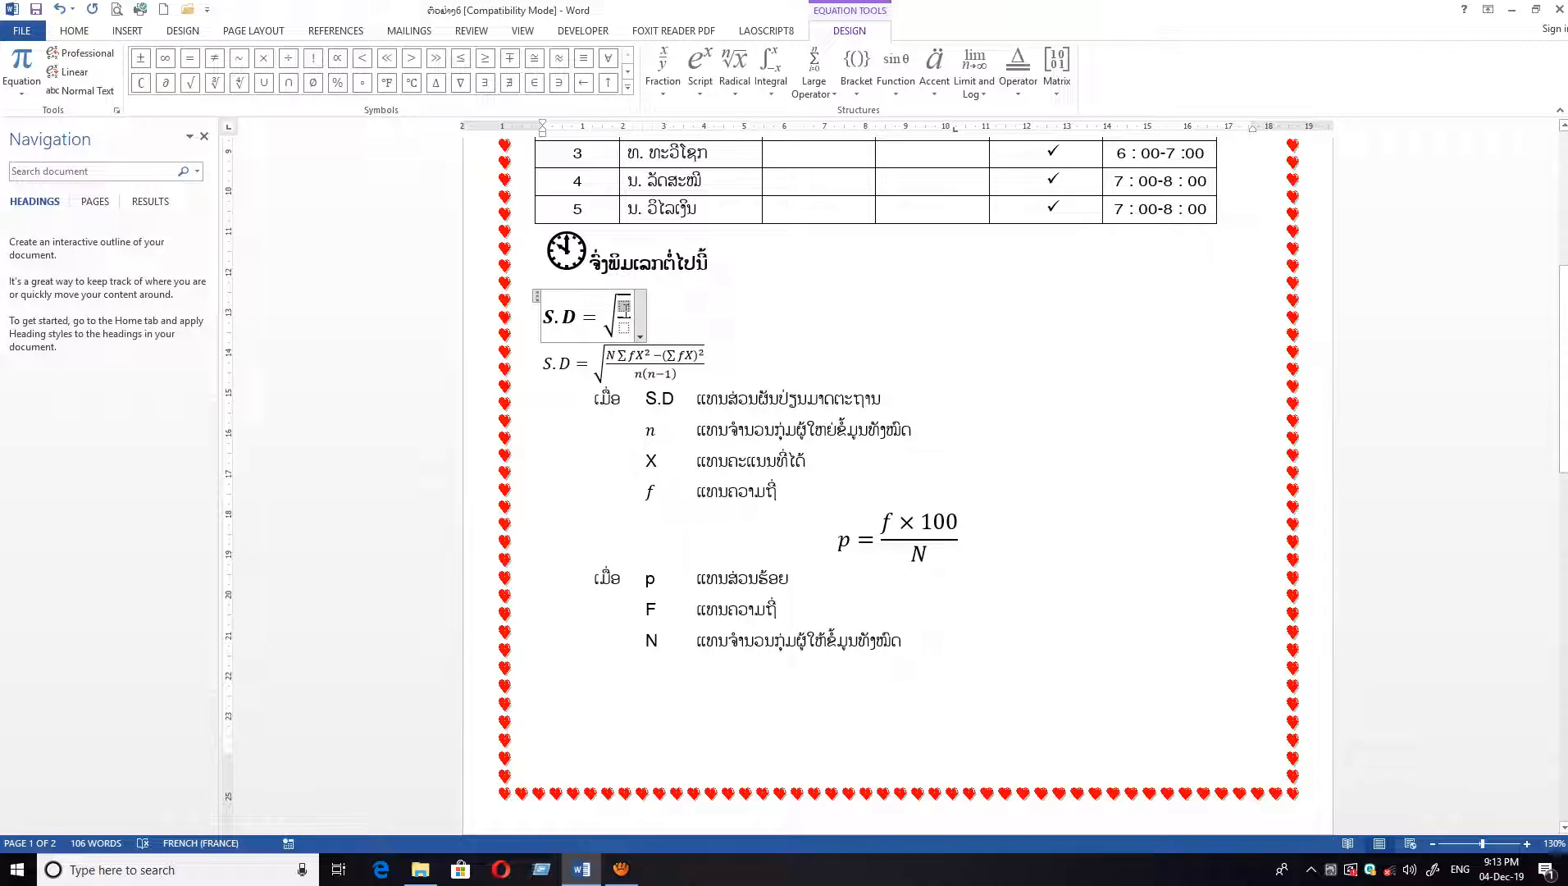
- Start the fraction's numerator with a capital N followed by a summation sign without limits
type("n")
key("BackSpace")
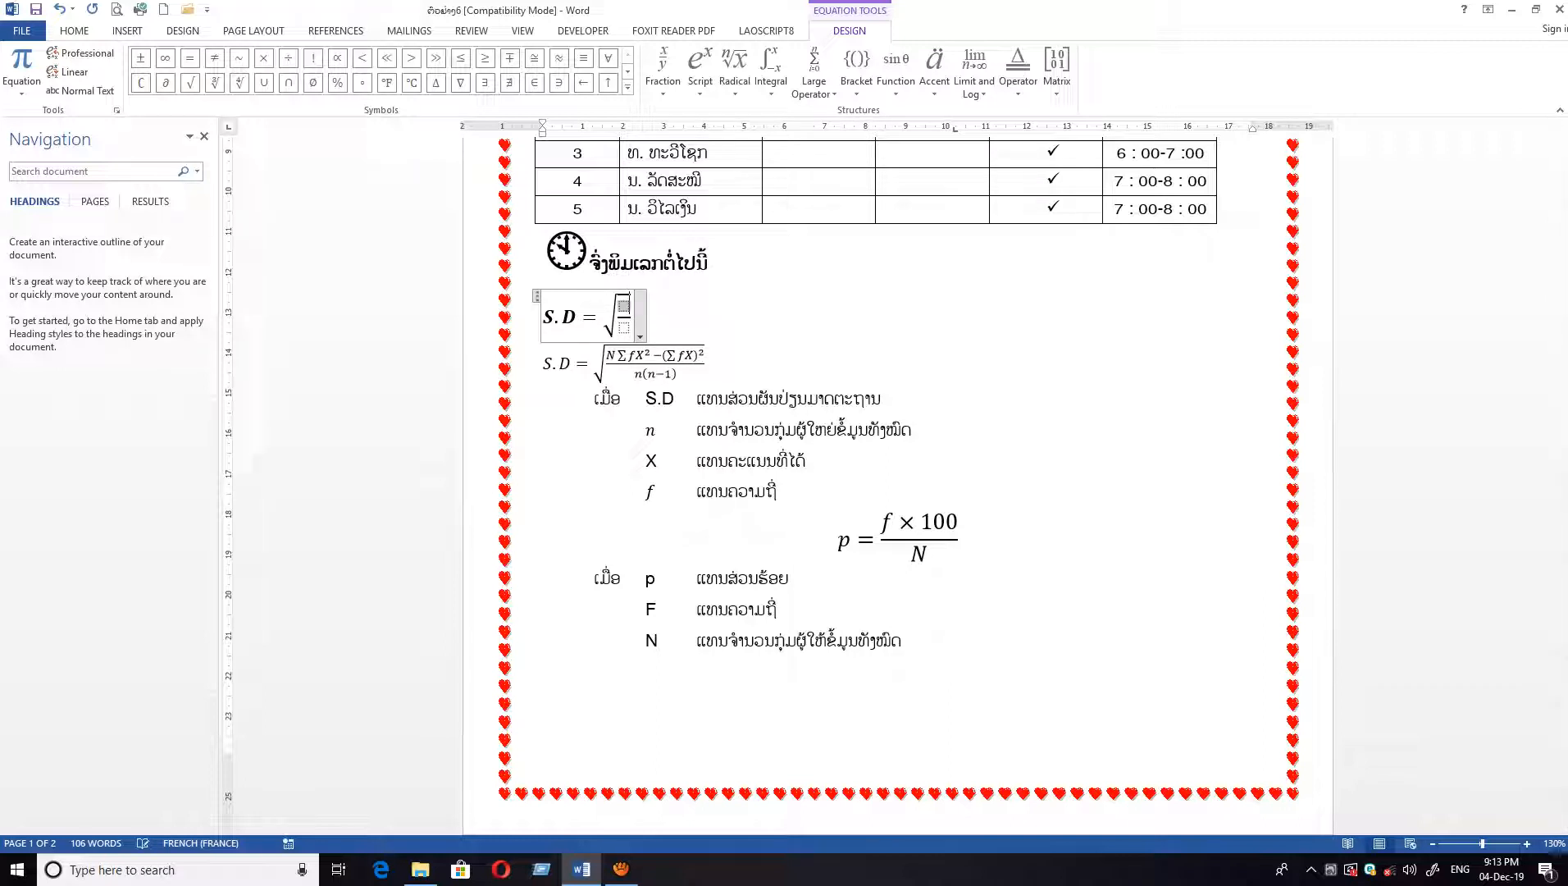
type("N")
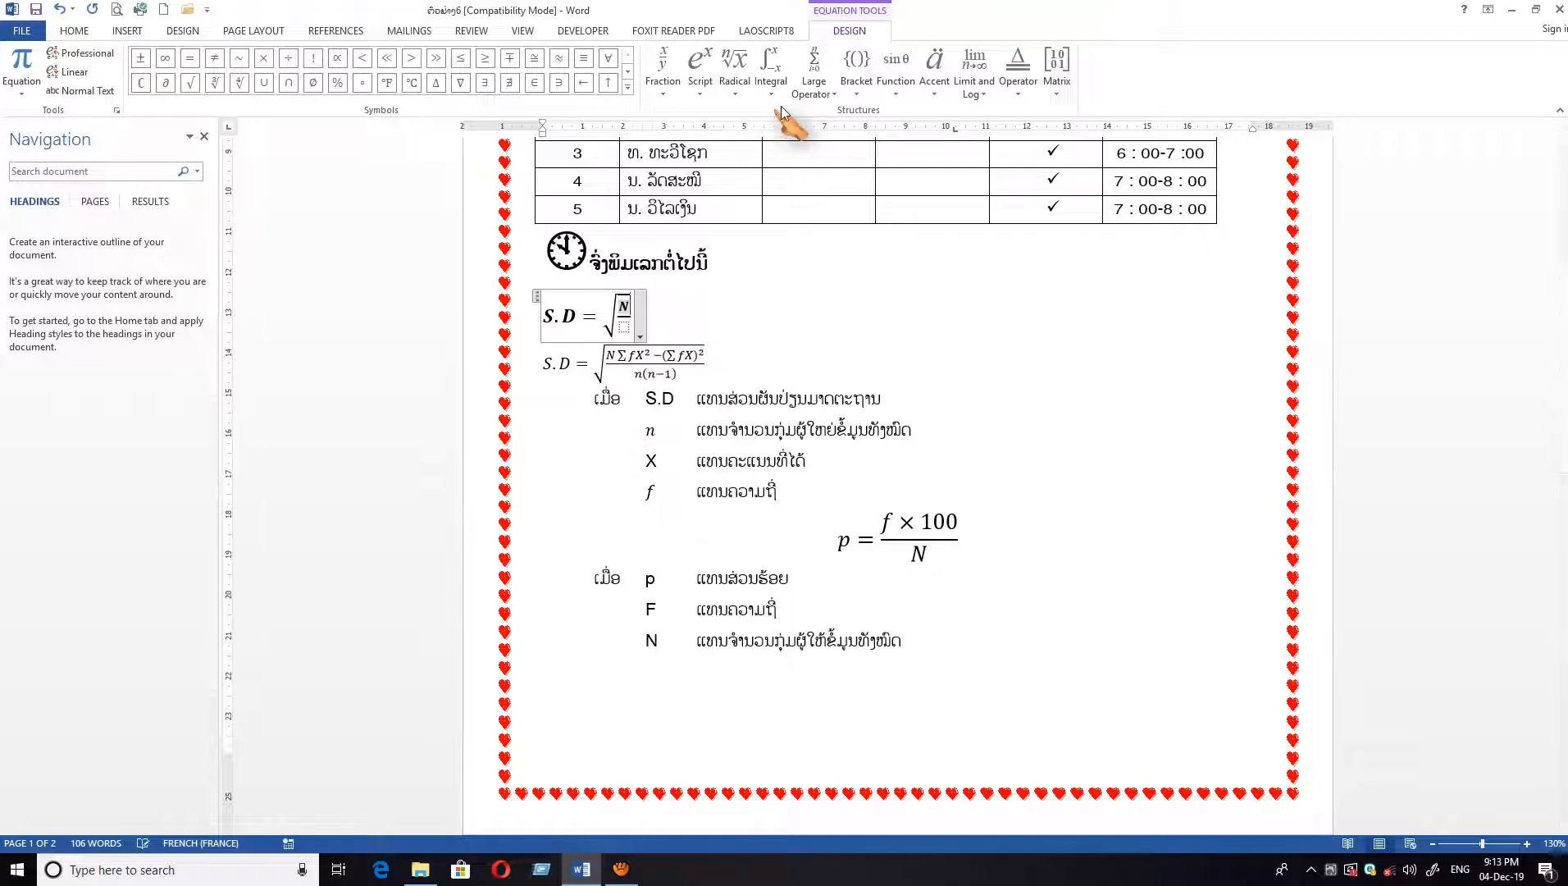
left_click(814, 82)
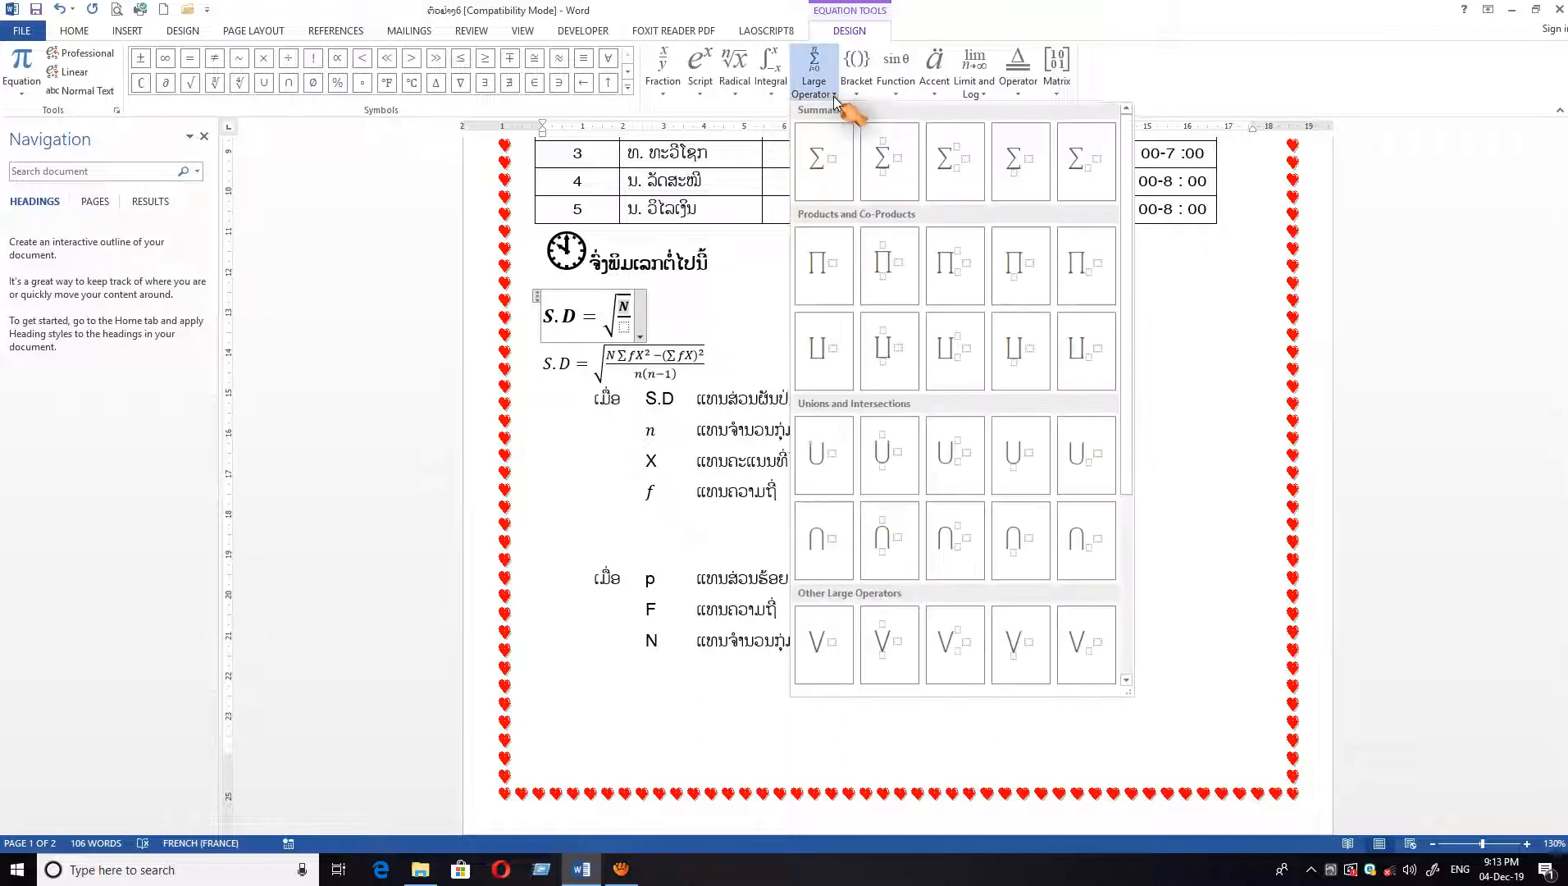
left_click(826, 174)
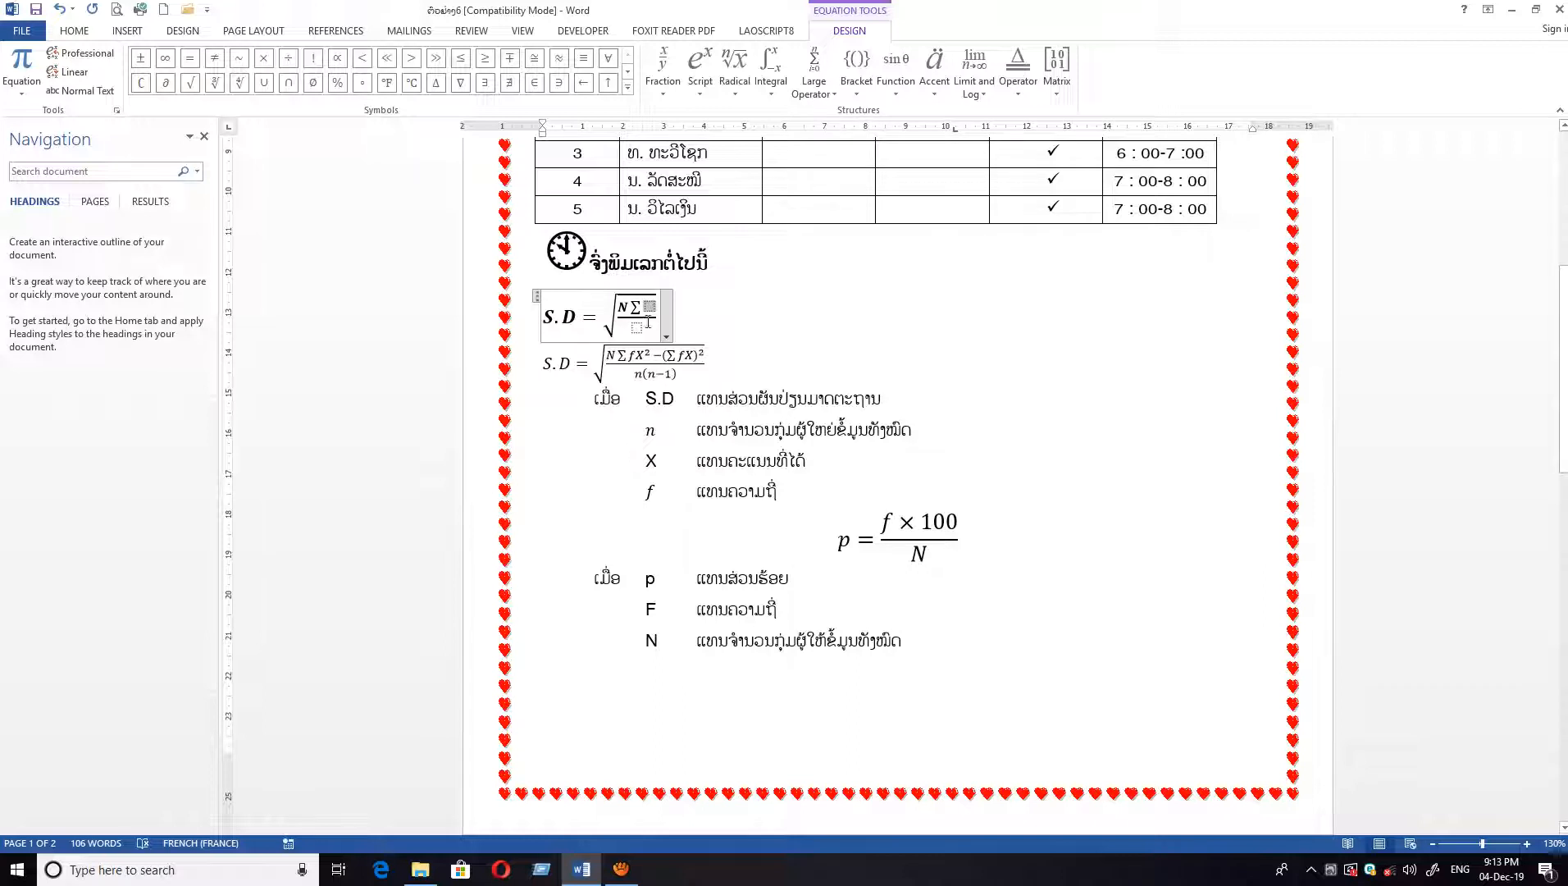
- Fill the summation with a superscript structure reading fX to the power 2, followed by a minus sign
left_click(700, 92)
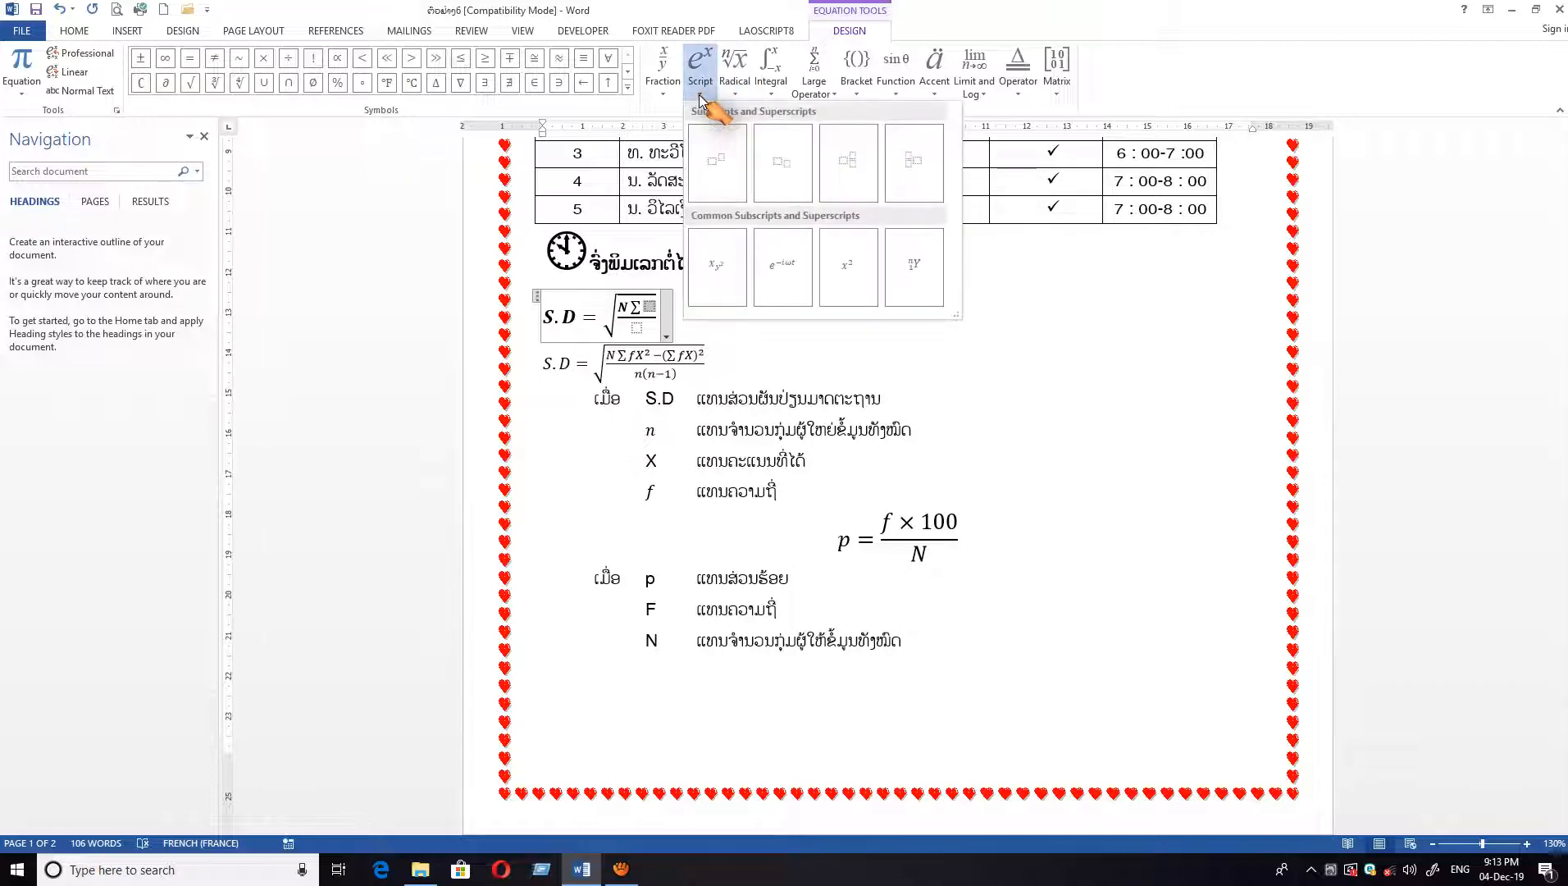
left_click(728, 172)
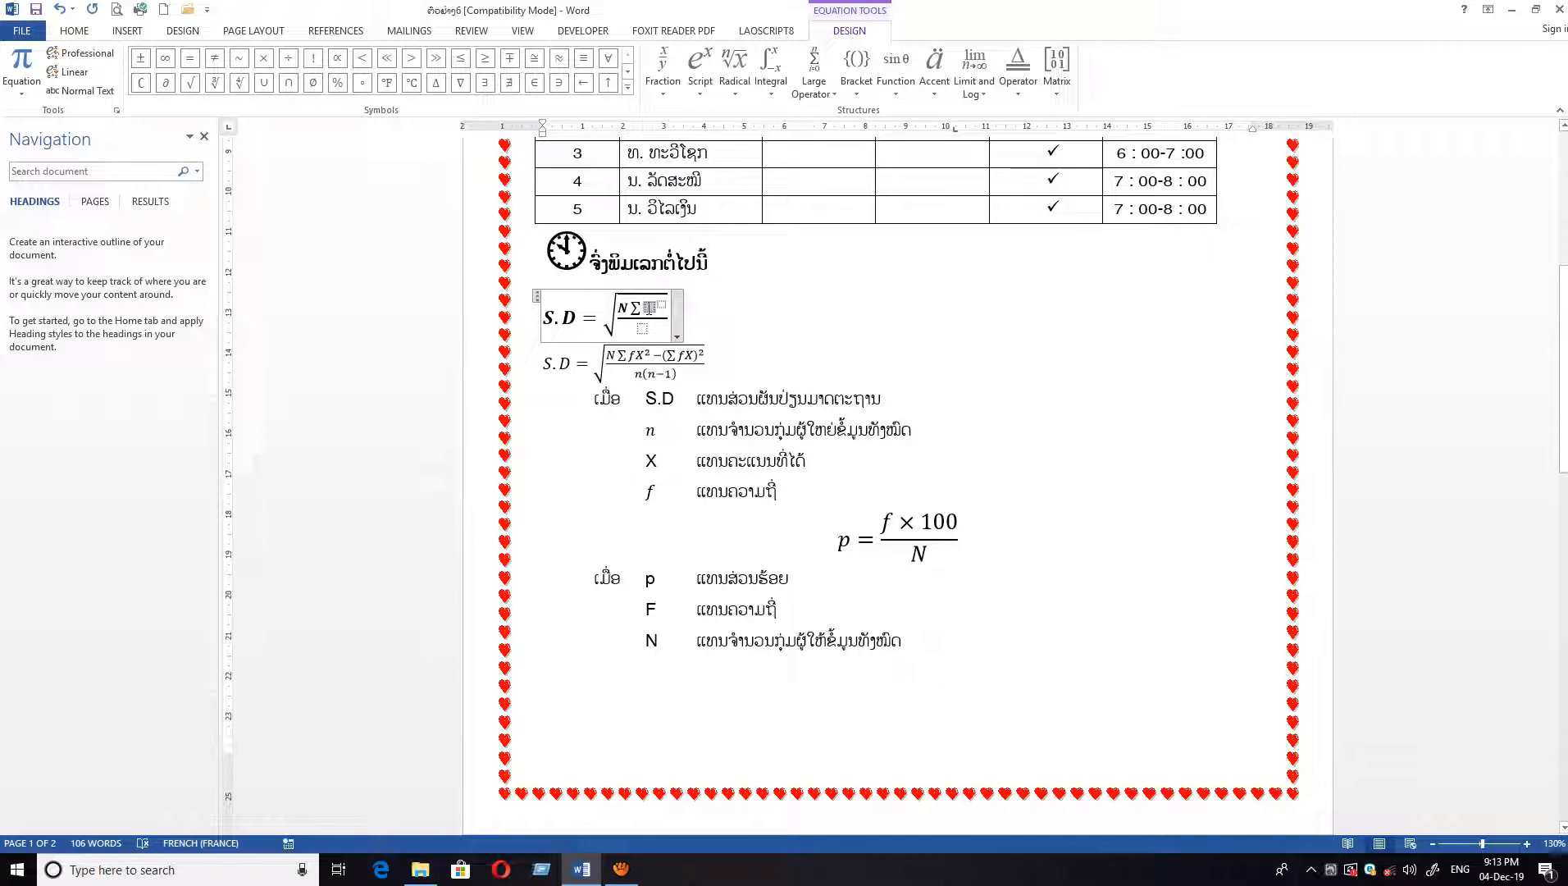
type("f")
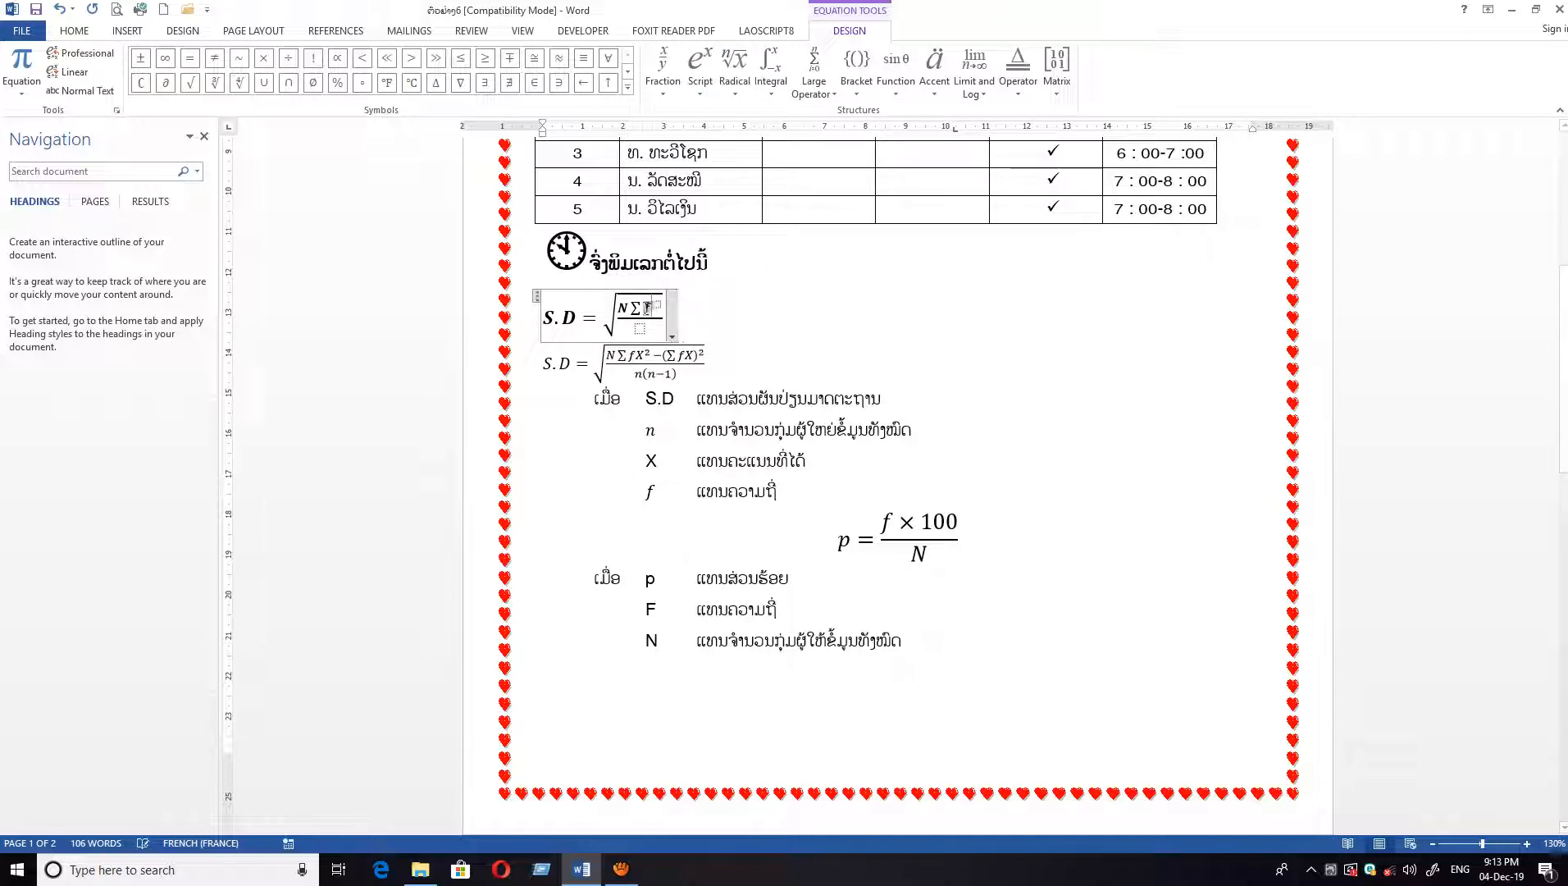
type("X")
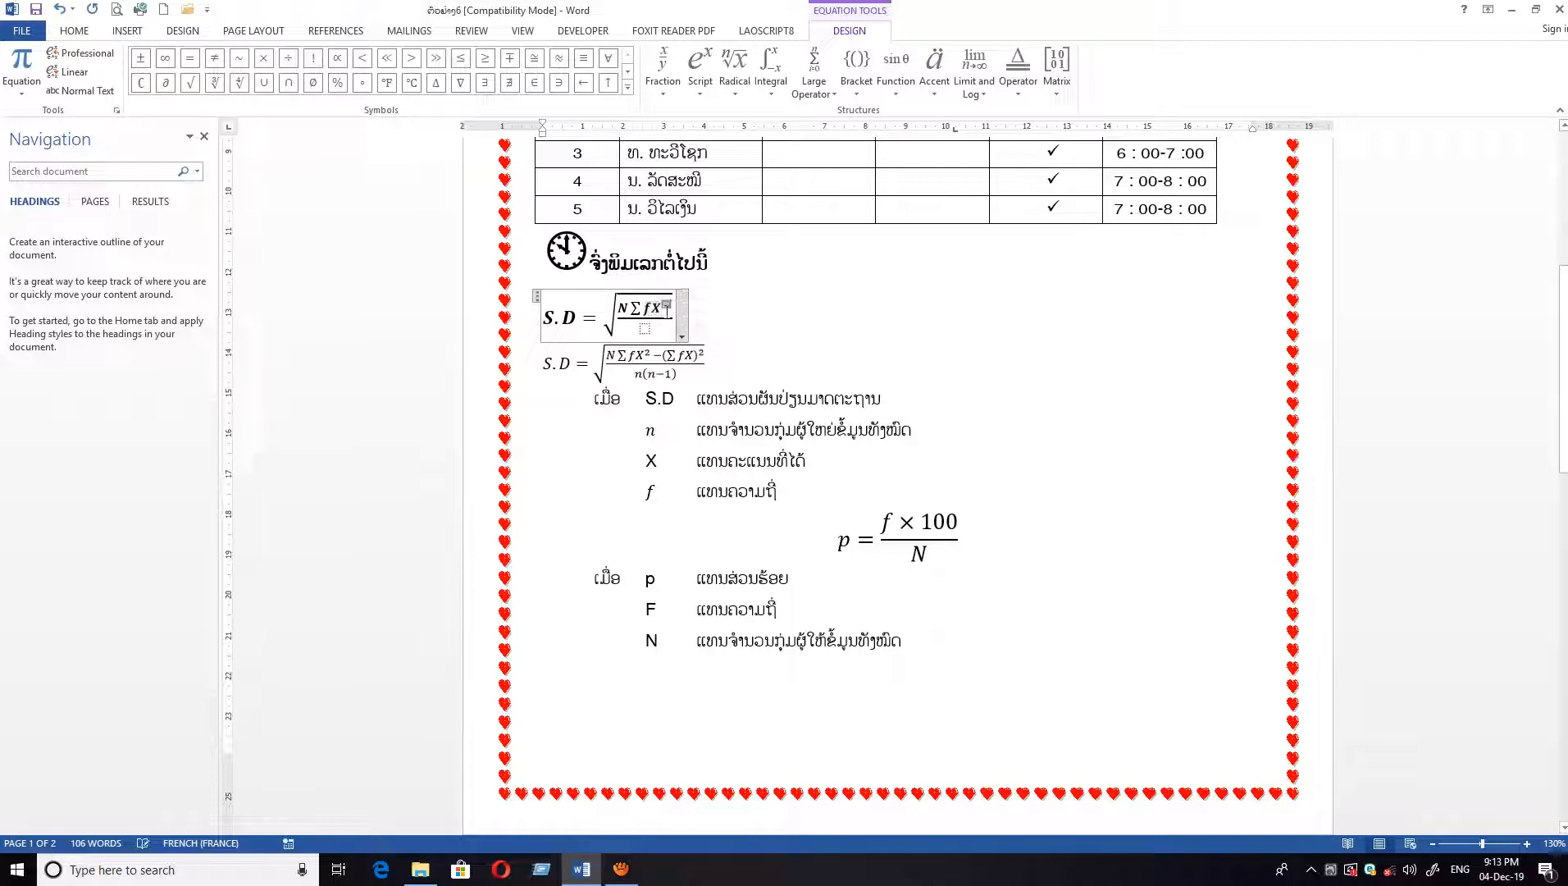
type("2")
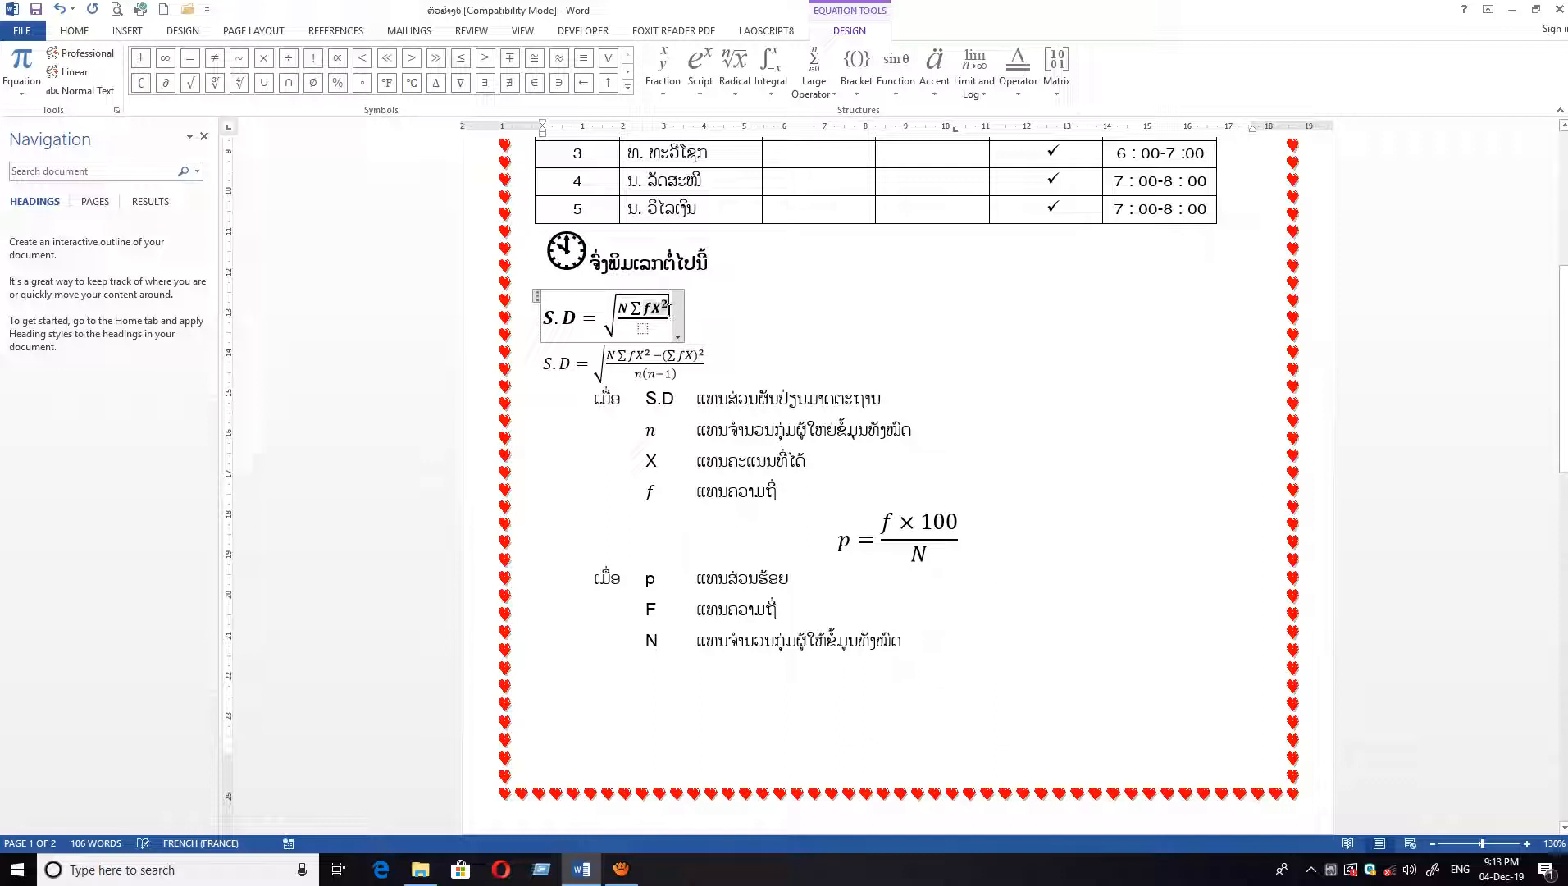
type("-")
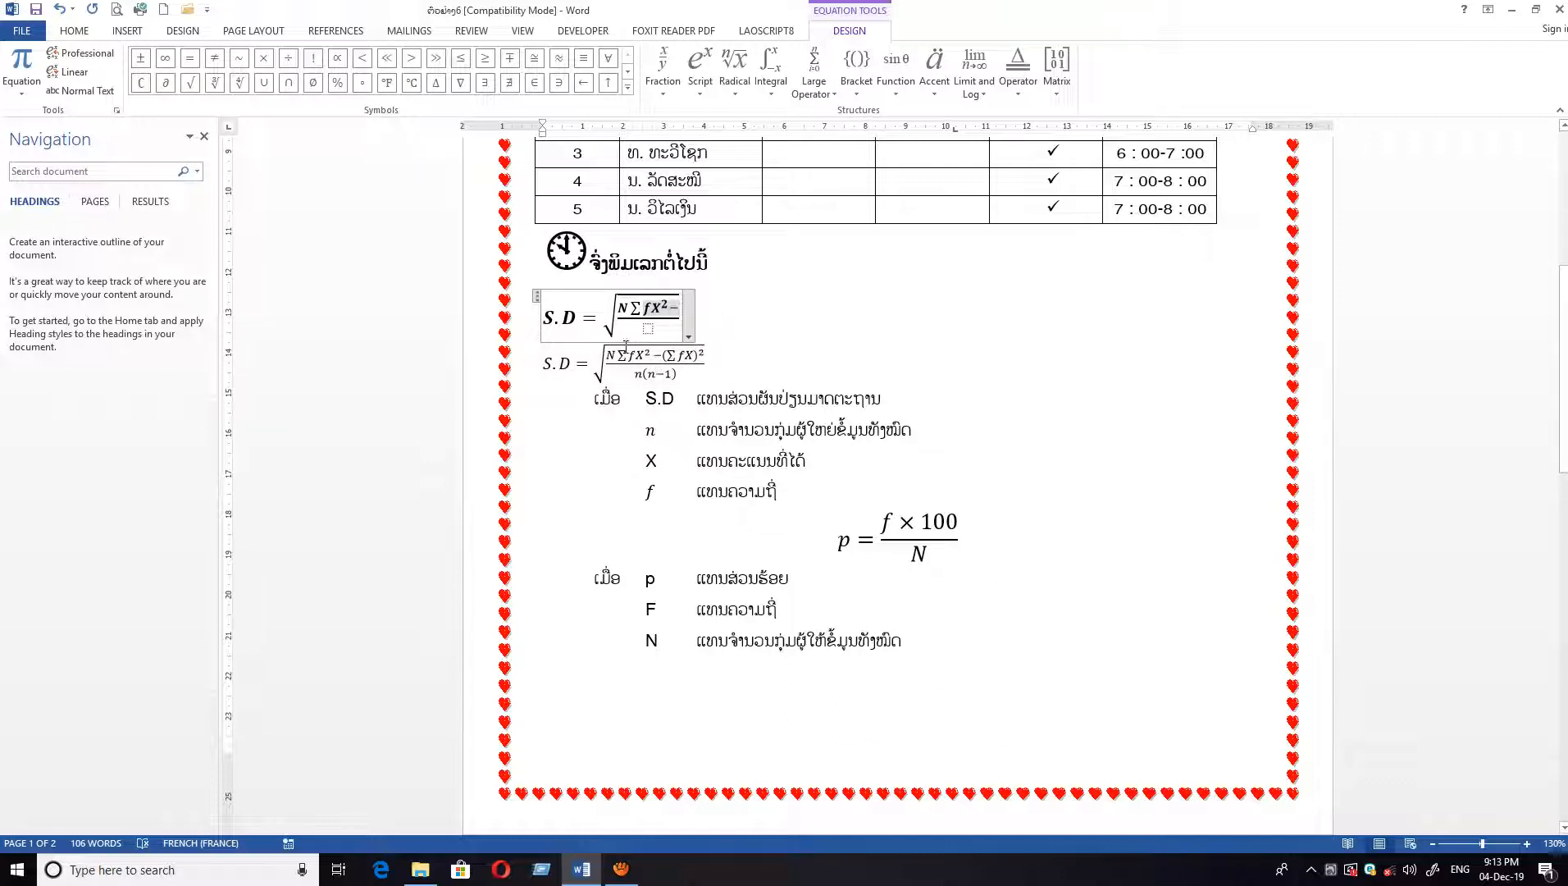
- Complete the numerator with a superscript structure holding a limitless summation of fX in round brackets, raised to the power 2
left_click(702, 97)
left_click(722, 171)
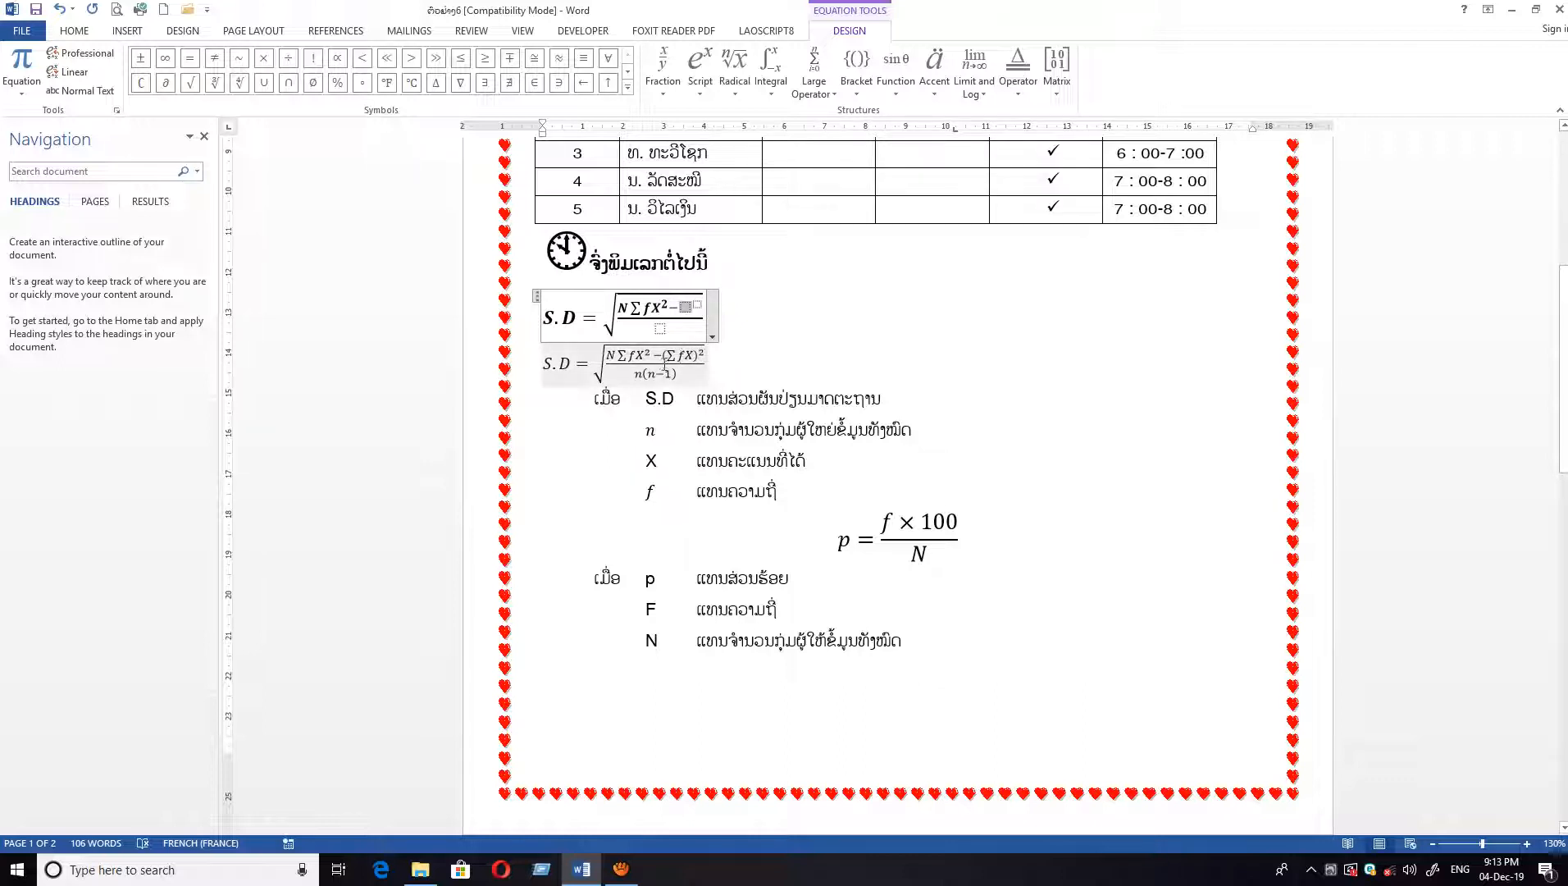
left_click(856, 97)
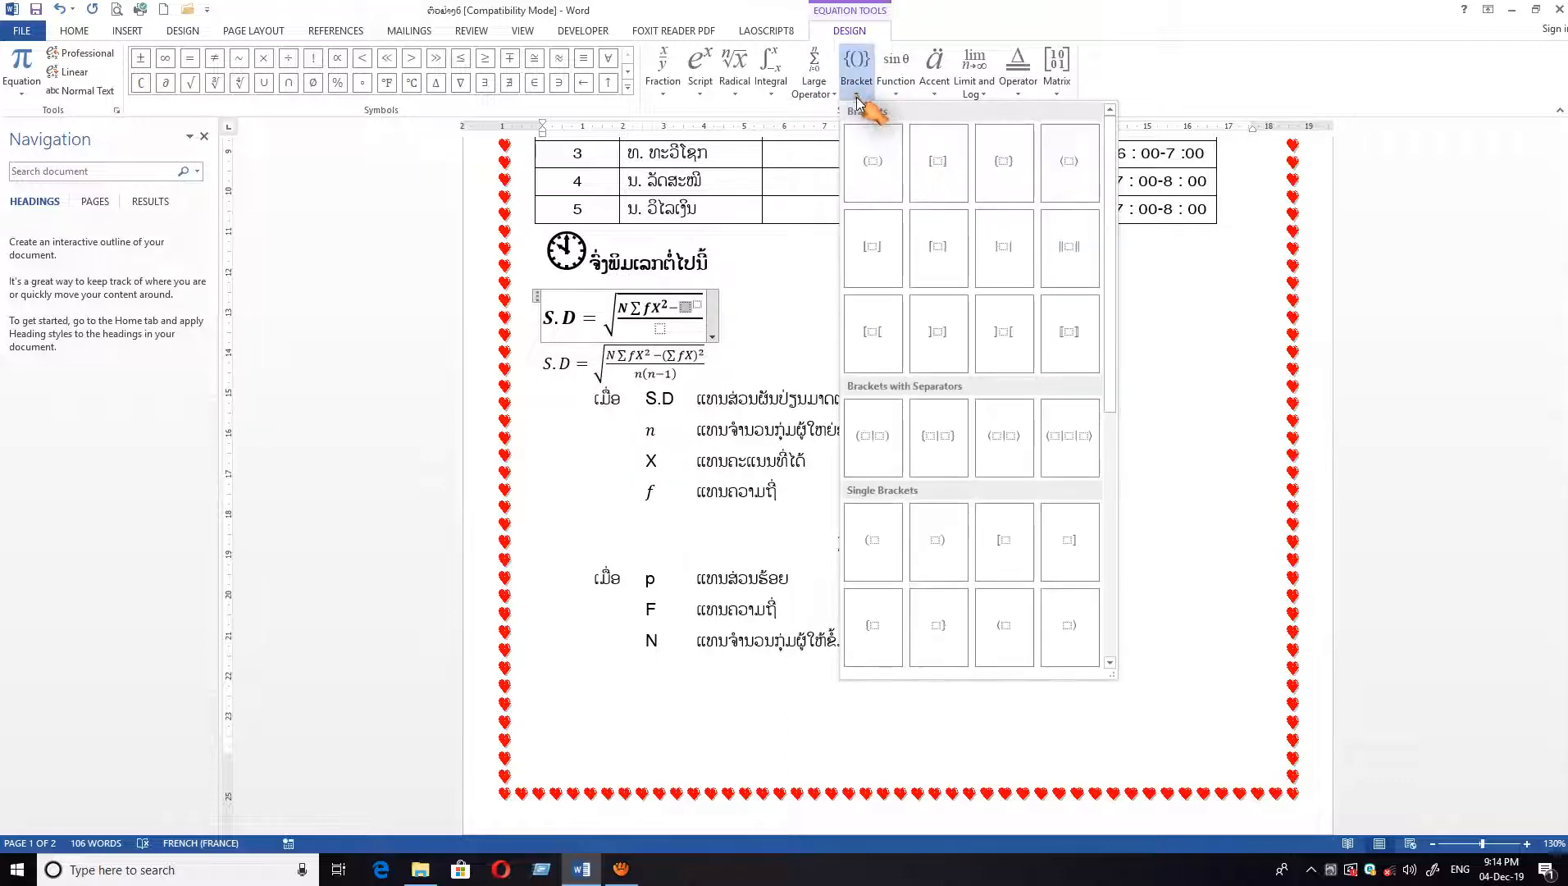
left_click(873, 169)
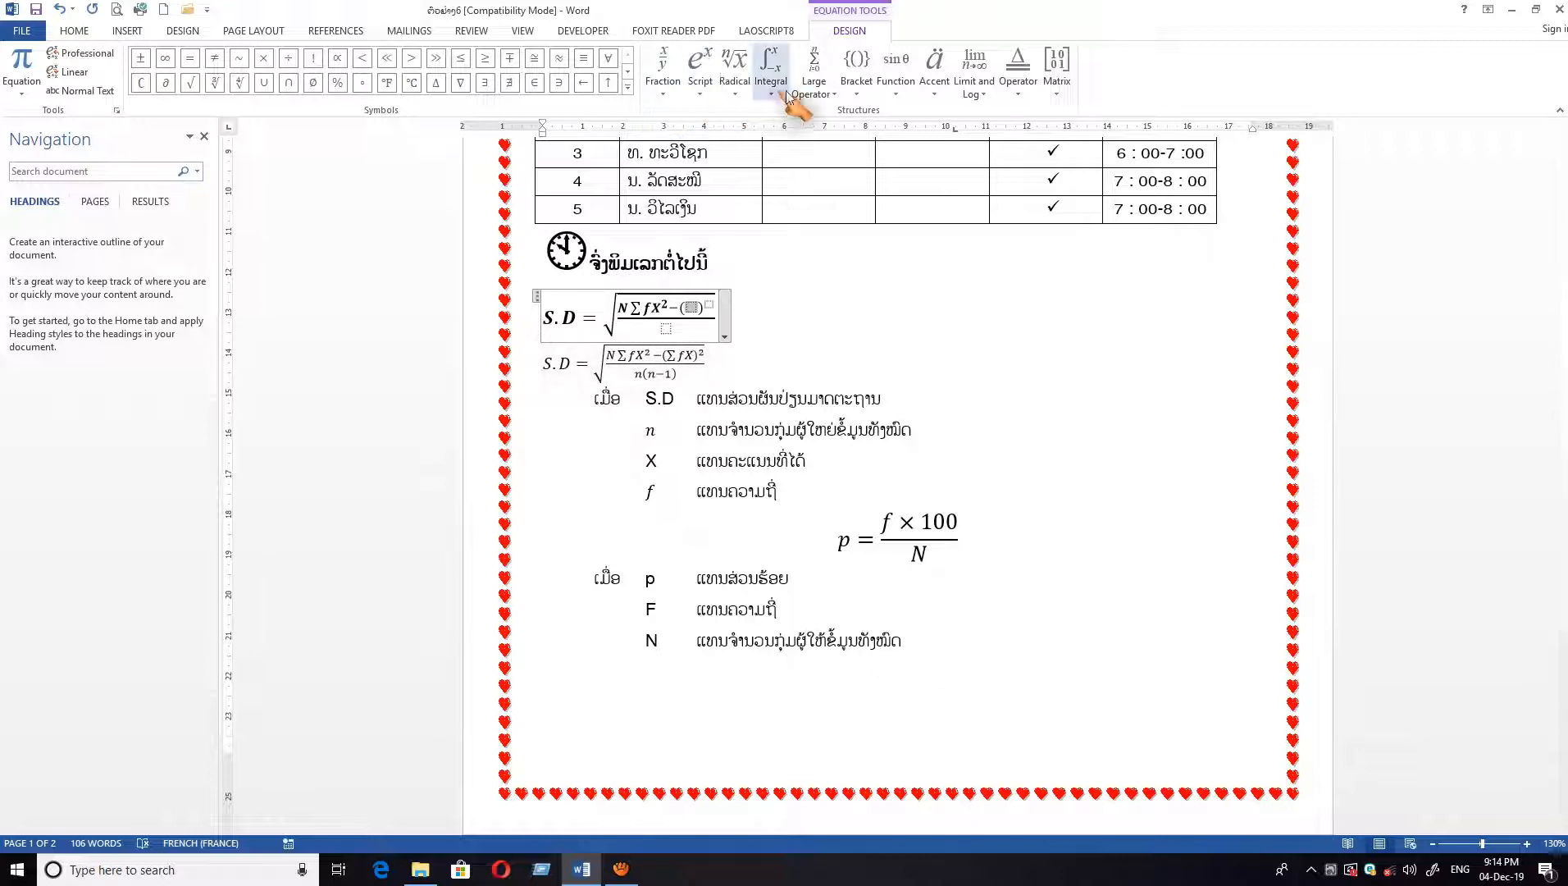
left_click(822, 86)
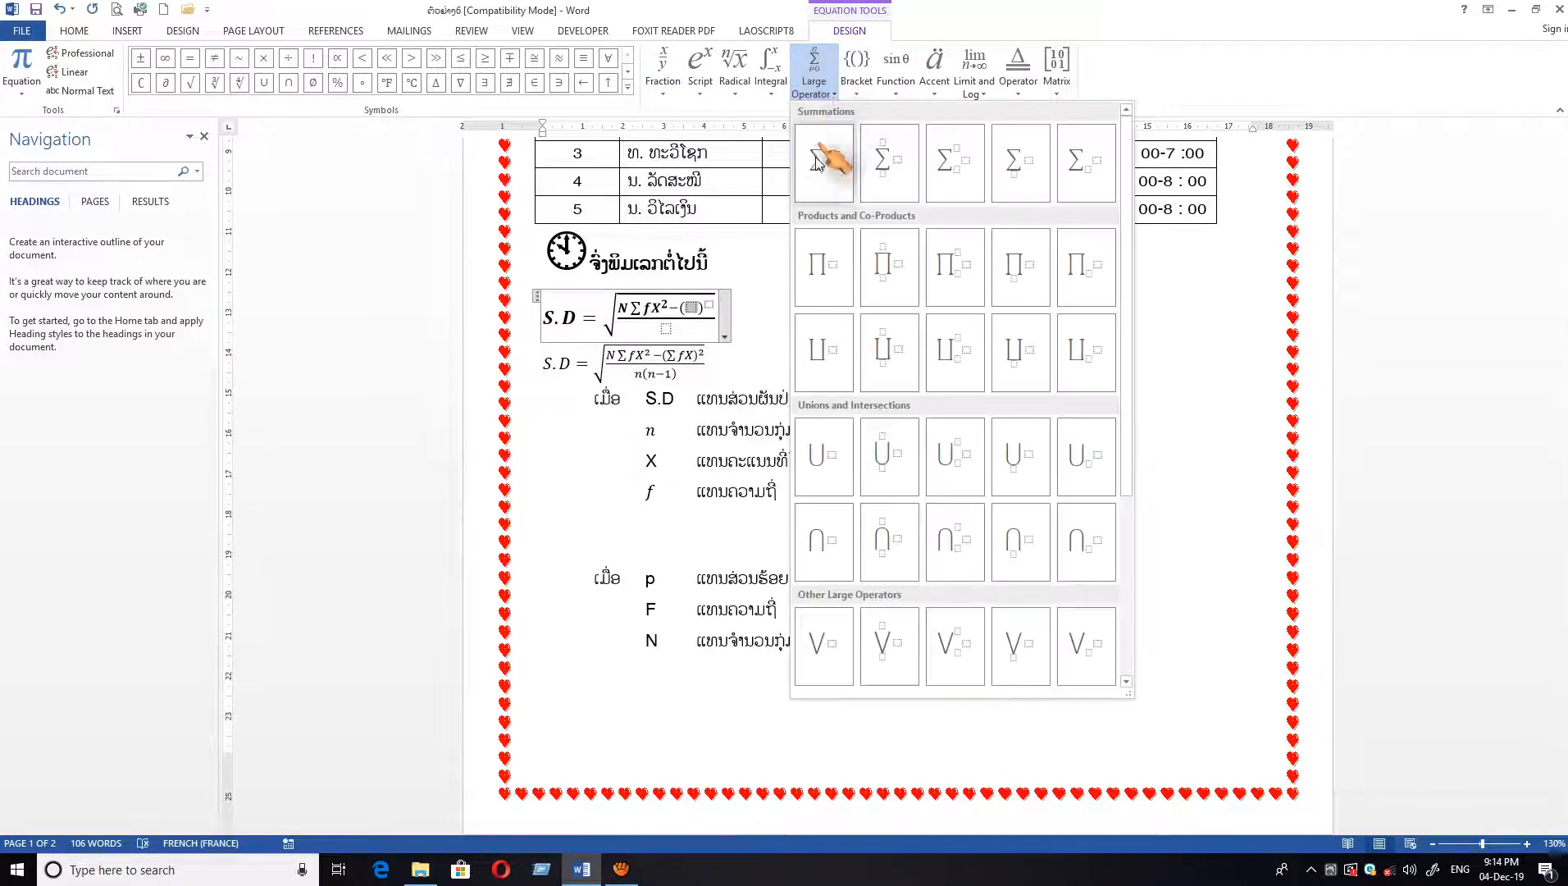
left_click(824, 168)
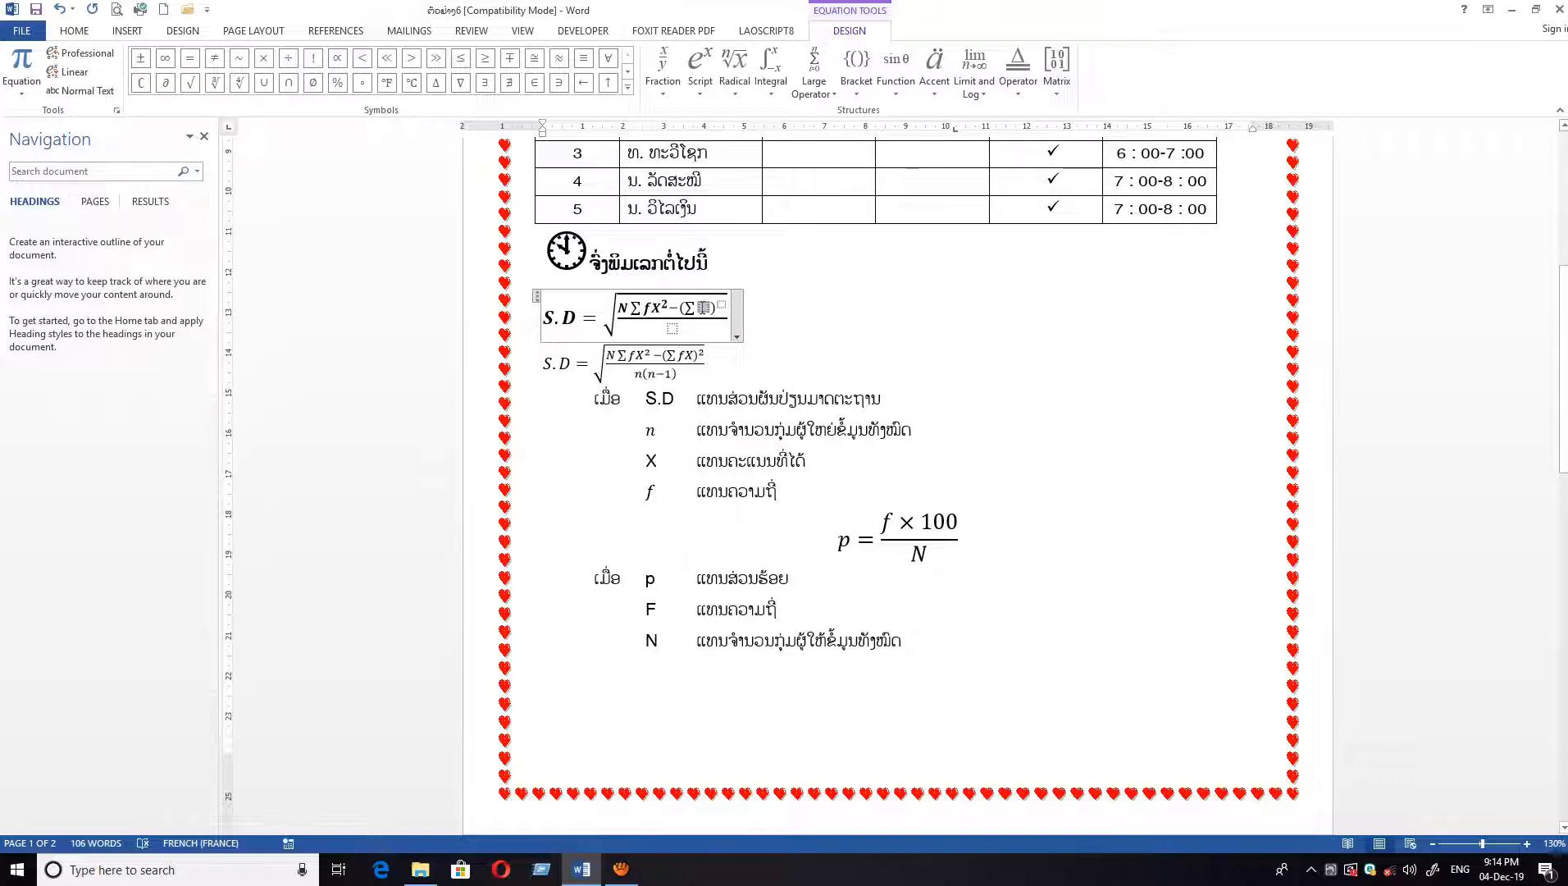
type("fX")
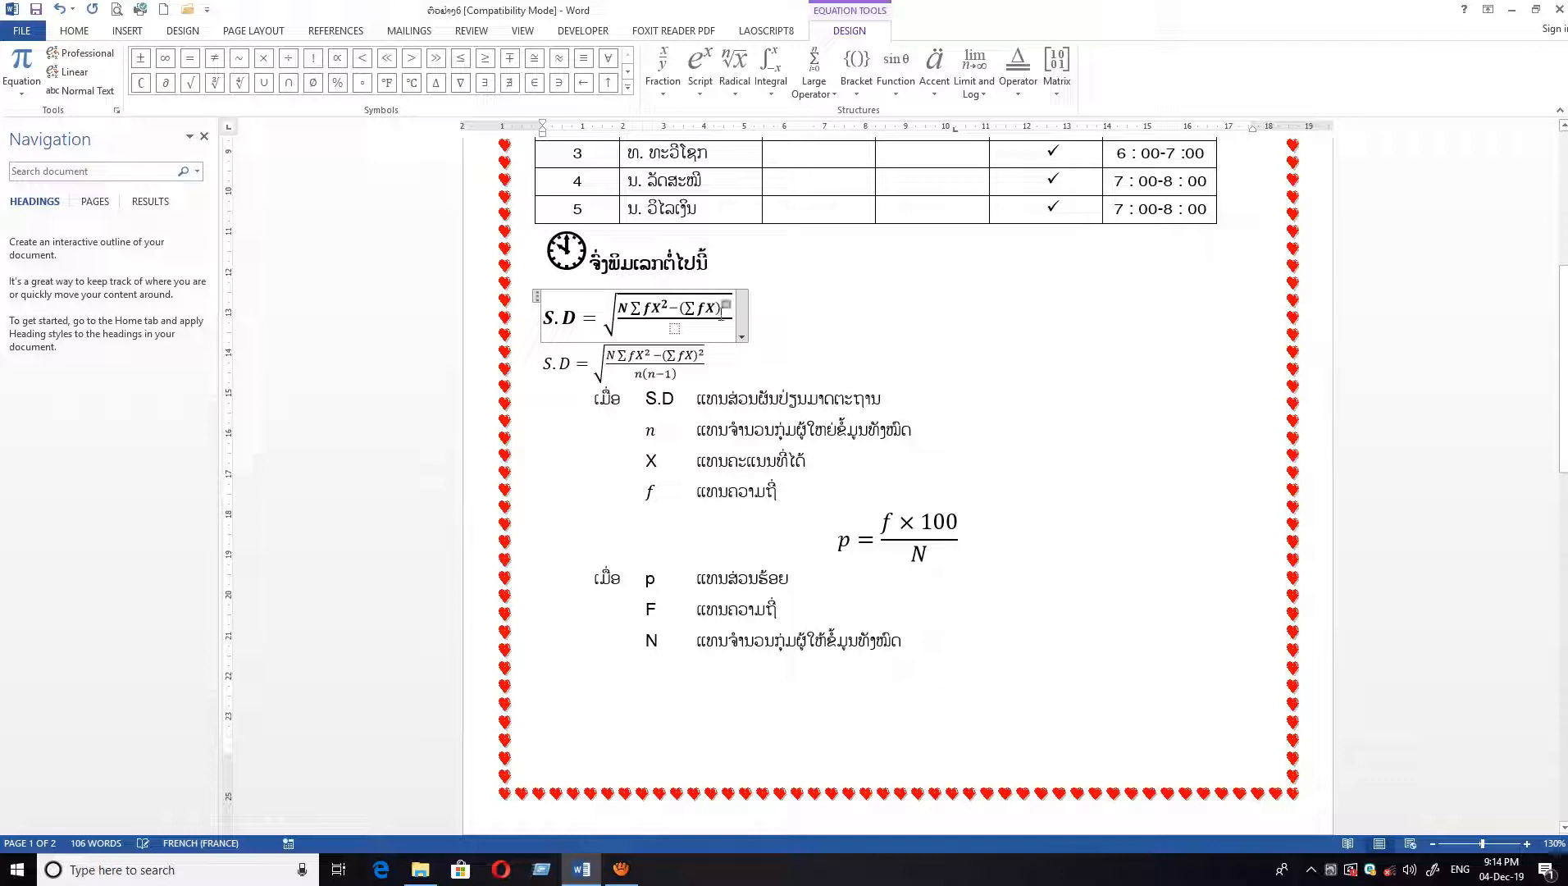
type("2")
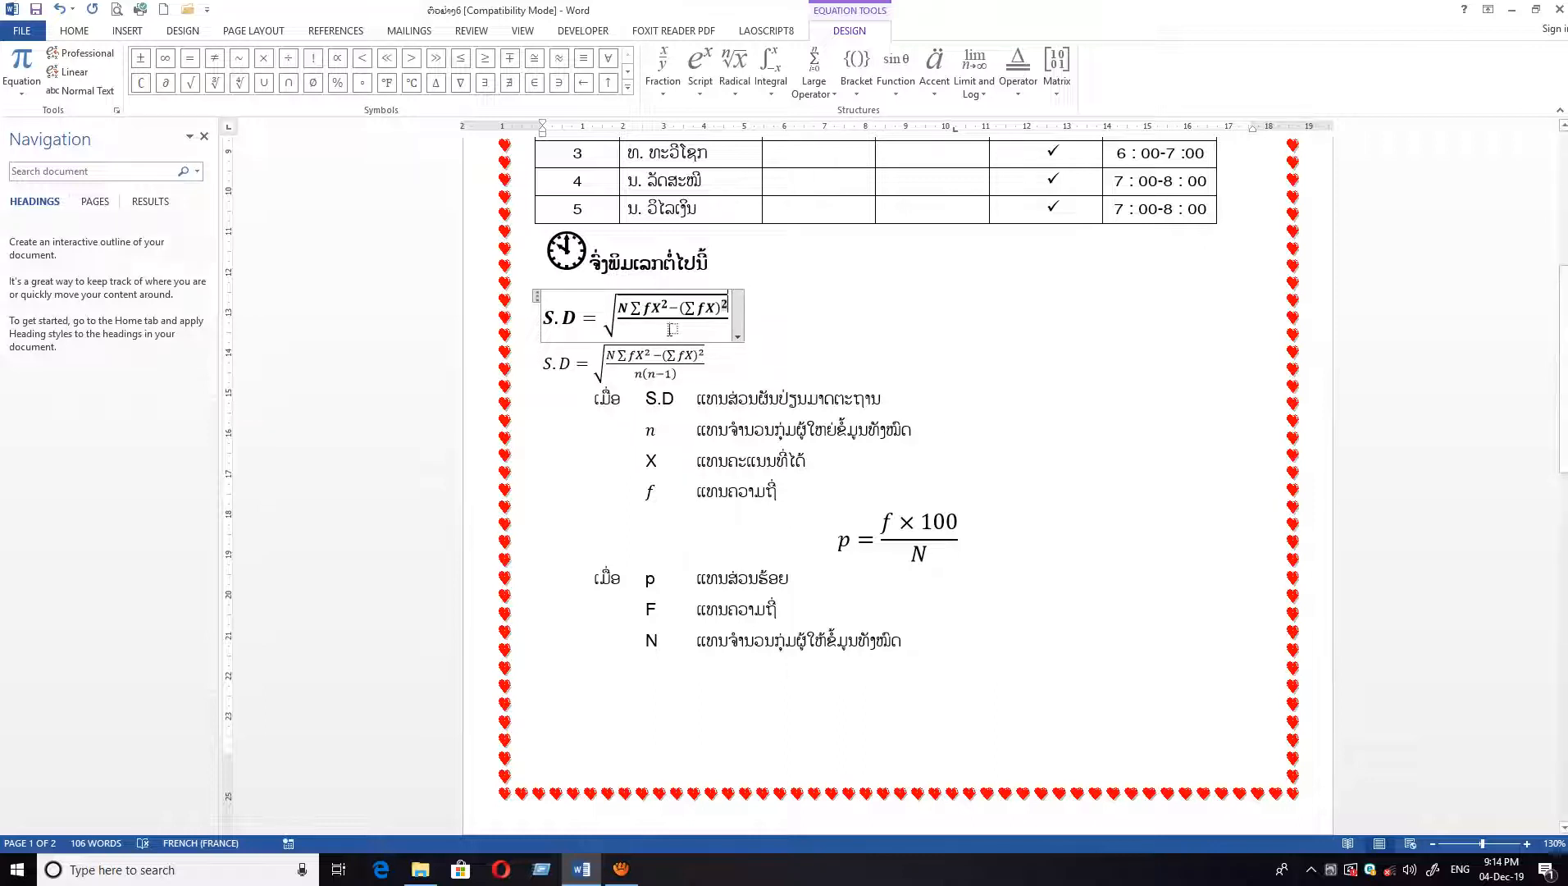
- Fill the fraction's denominator with n(n-1), using a round bracket structure, and leave the finished equation
left_click(673, 330)
type("n")
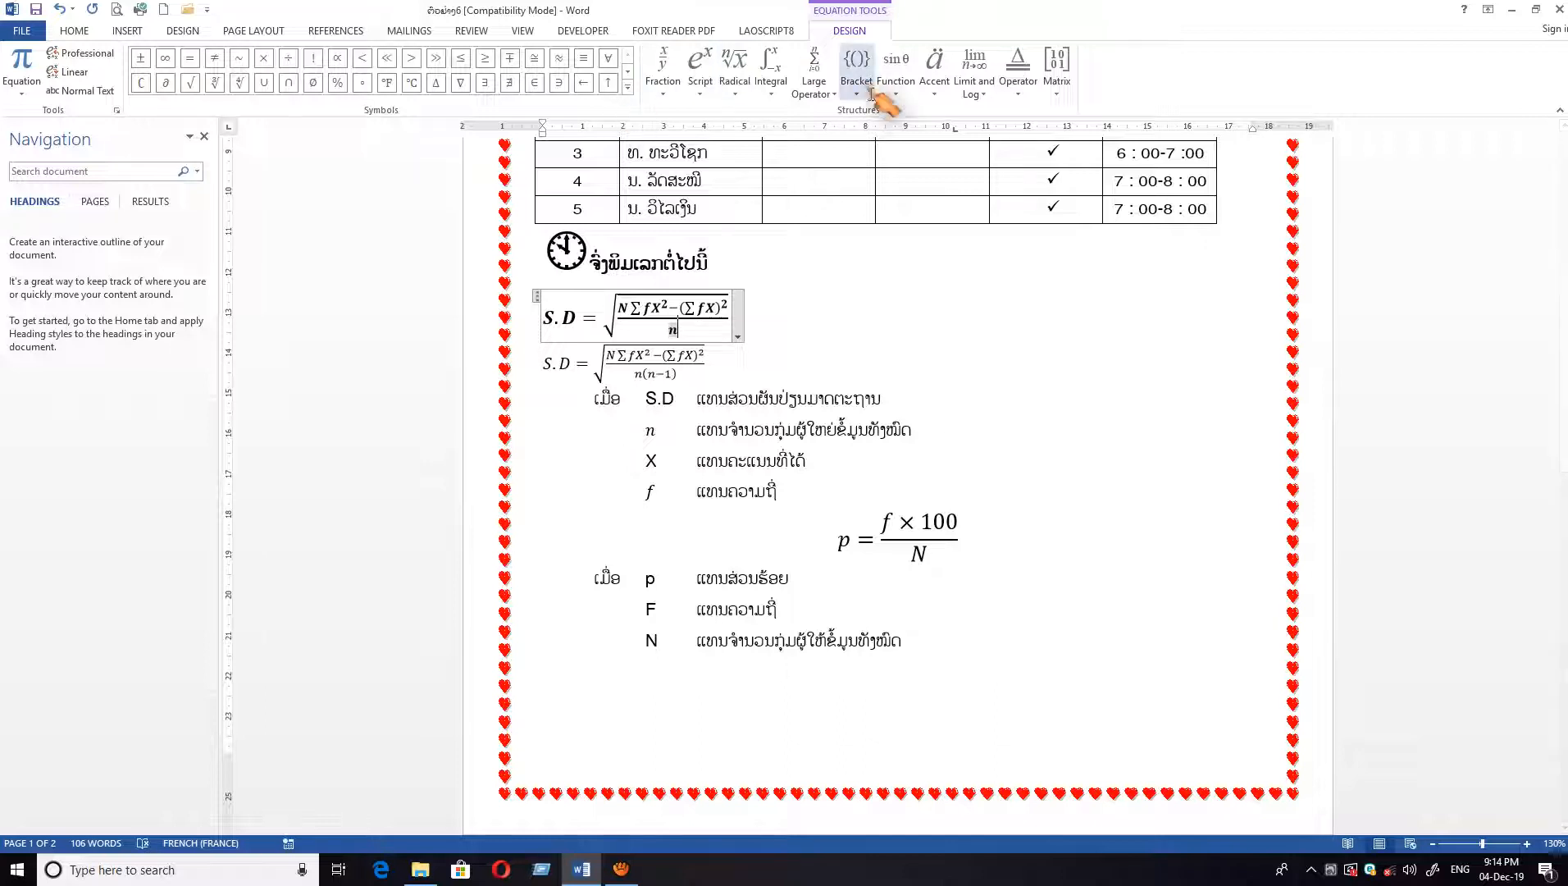
left_click(856, 97)
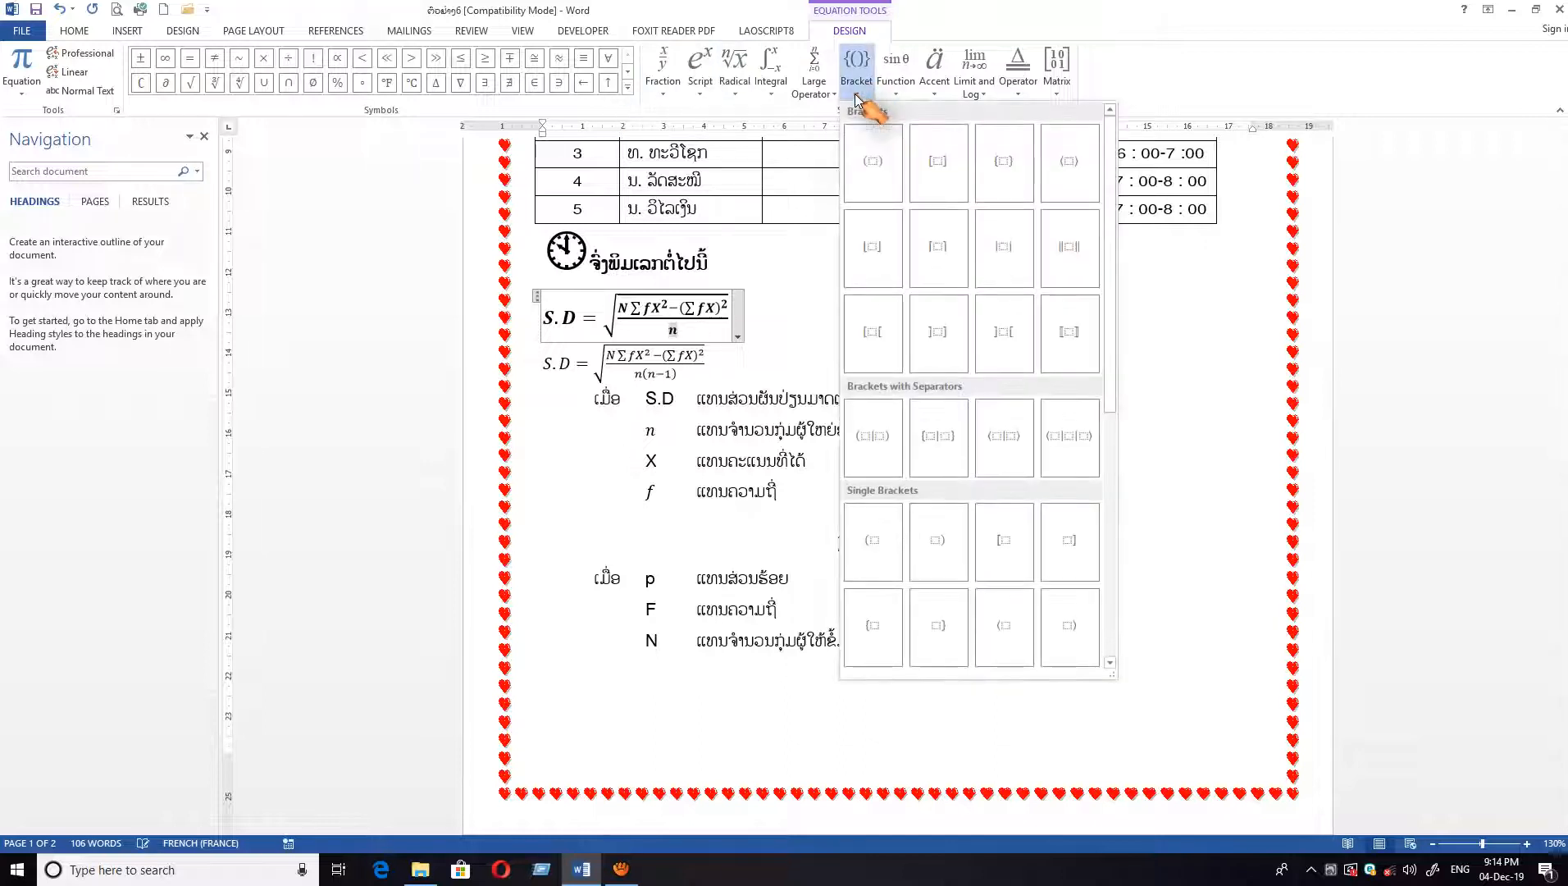
left_click(872, 163)
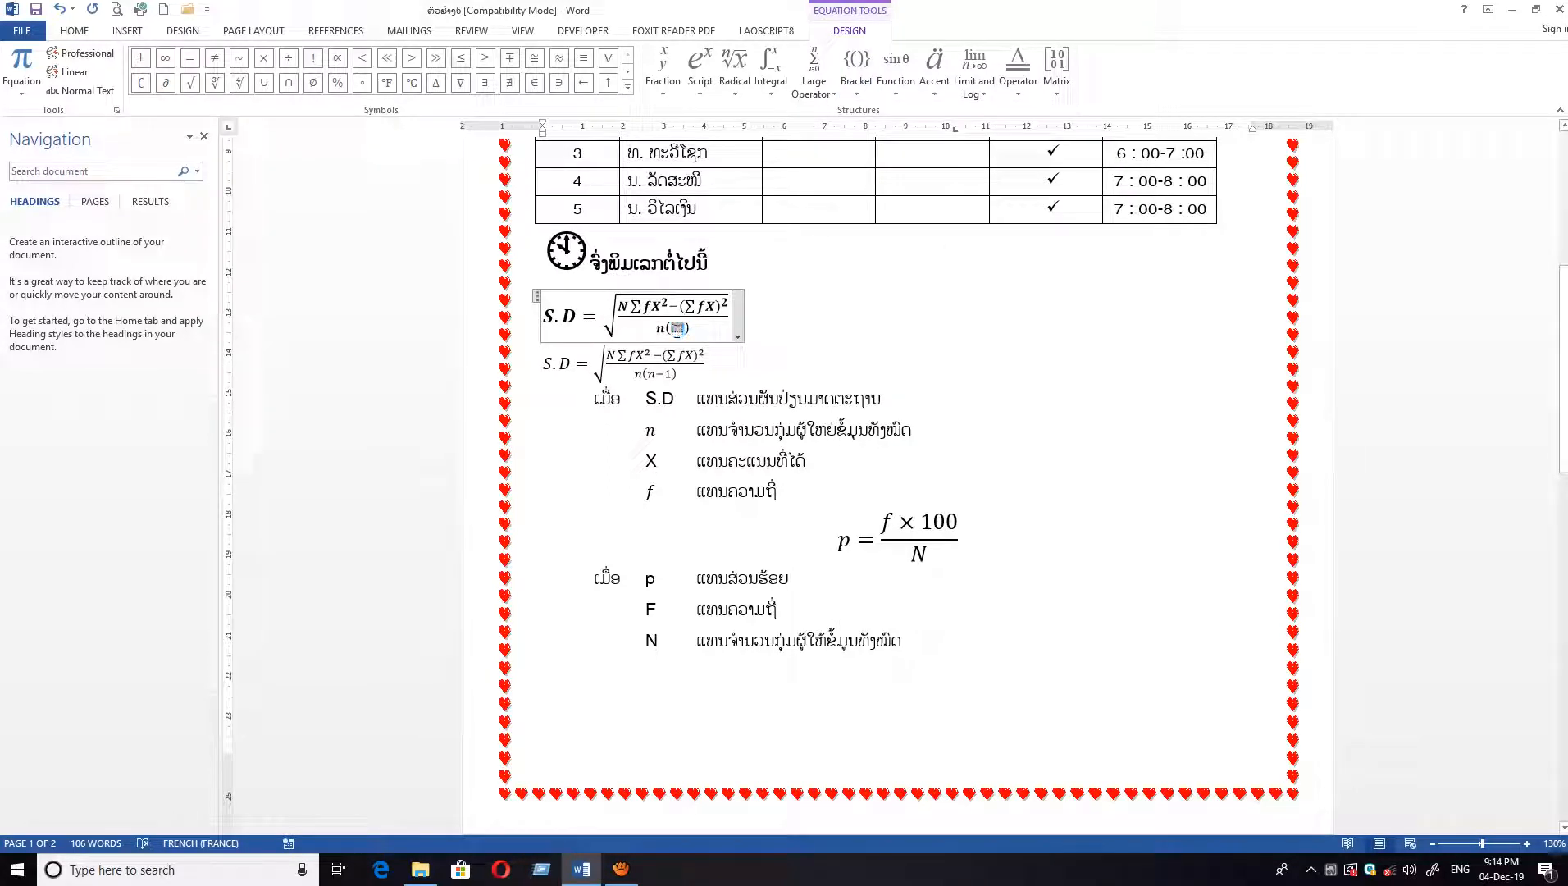
type("n-1")
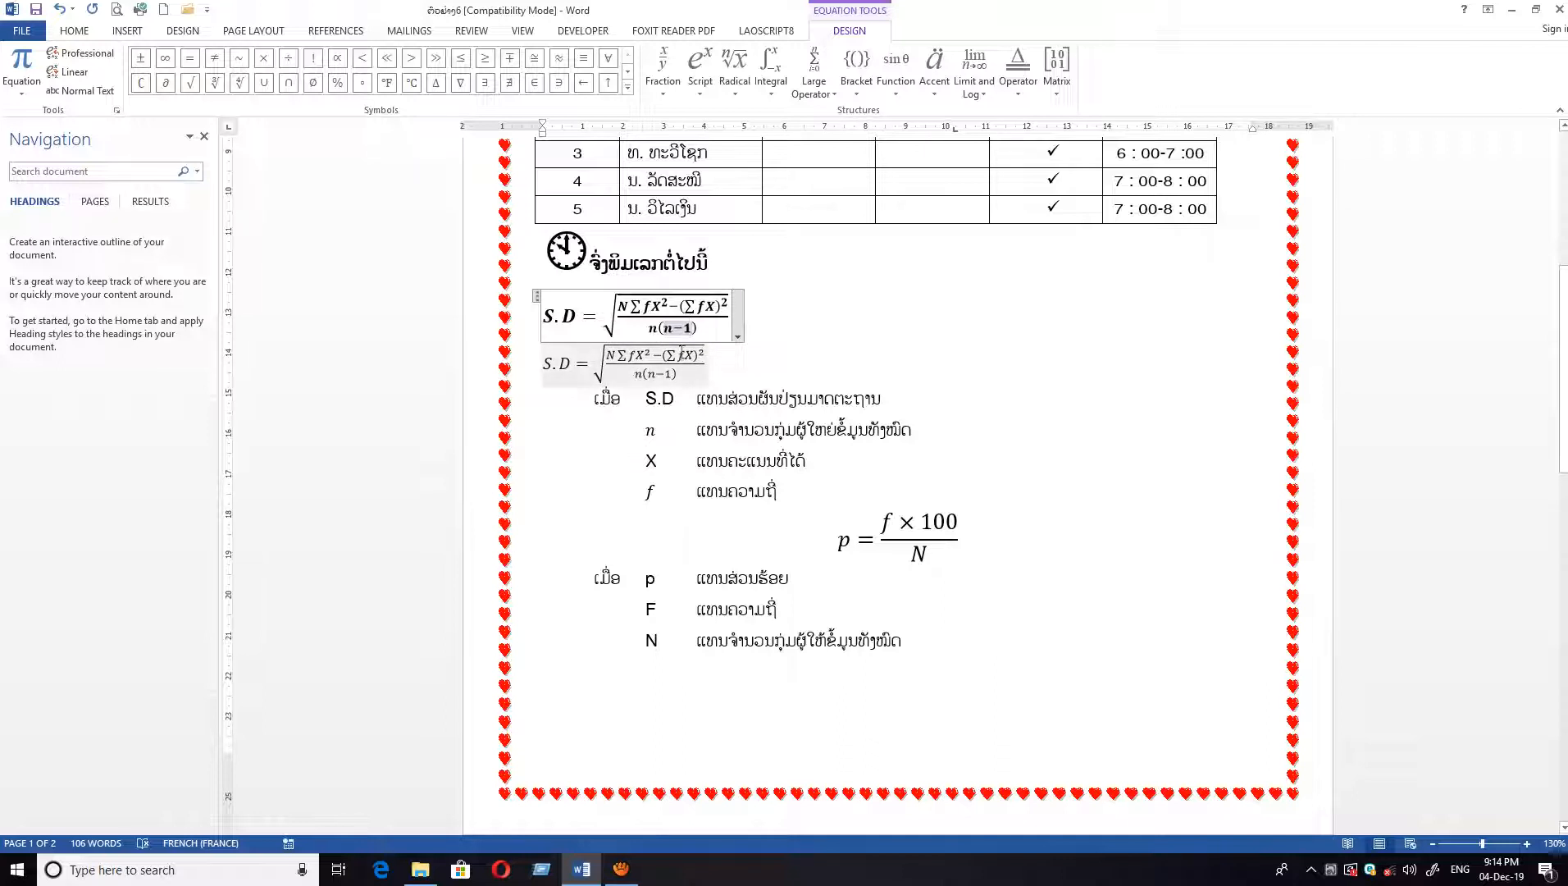
left_click(753, 328)
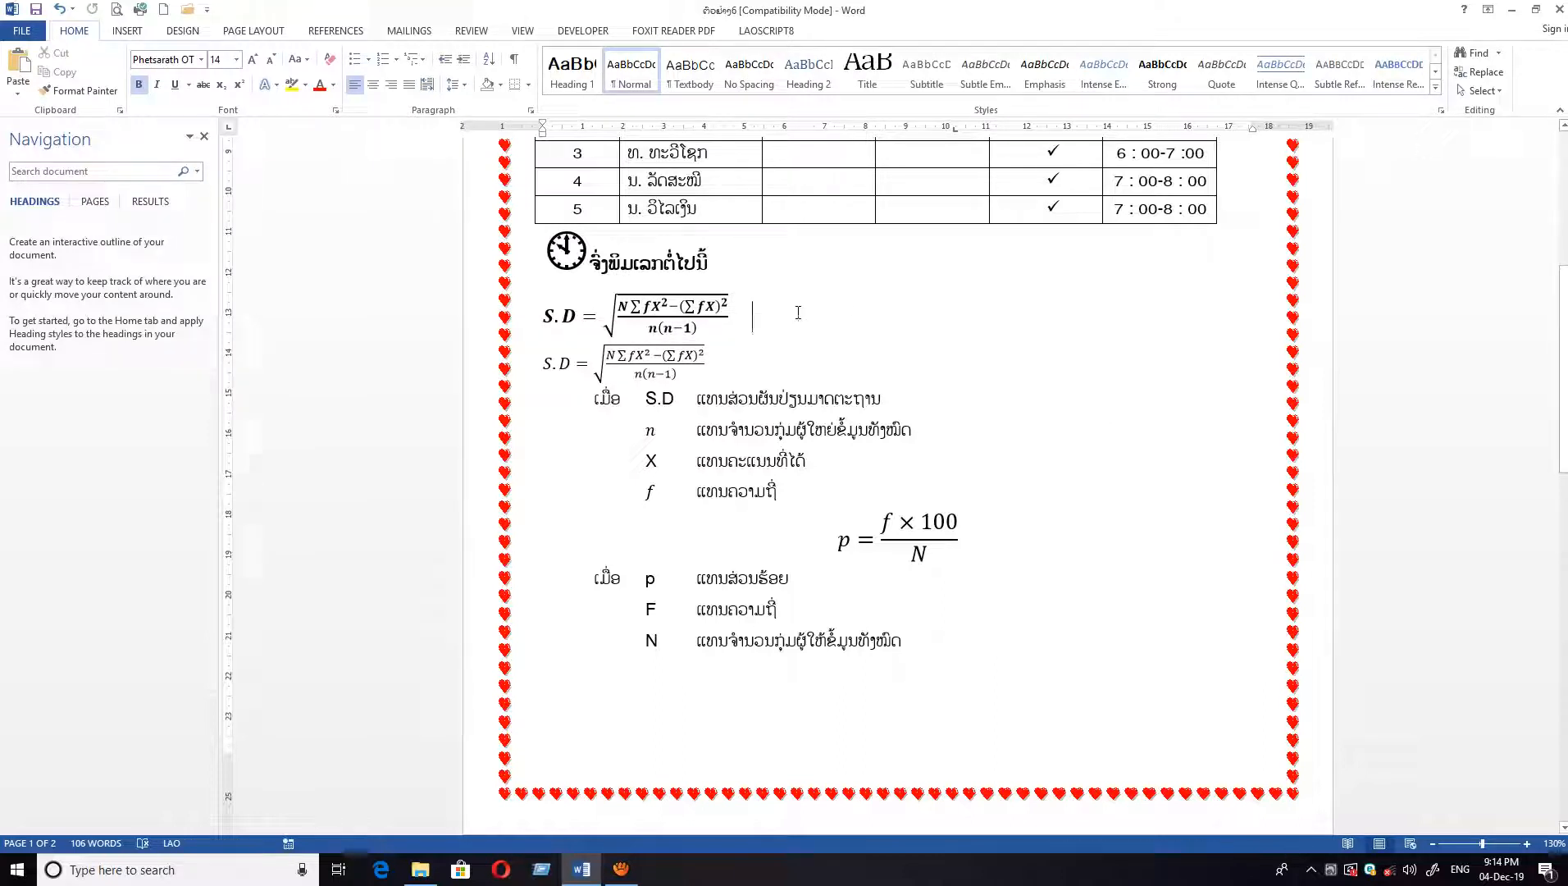
- Insert a second blank equation beside the finished S.D formula and begin it with "S.D ="
left_click(127, 30)
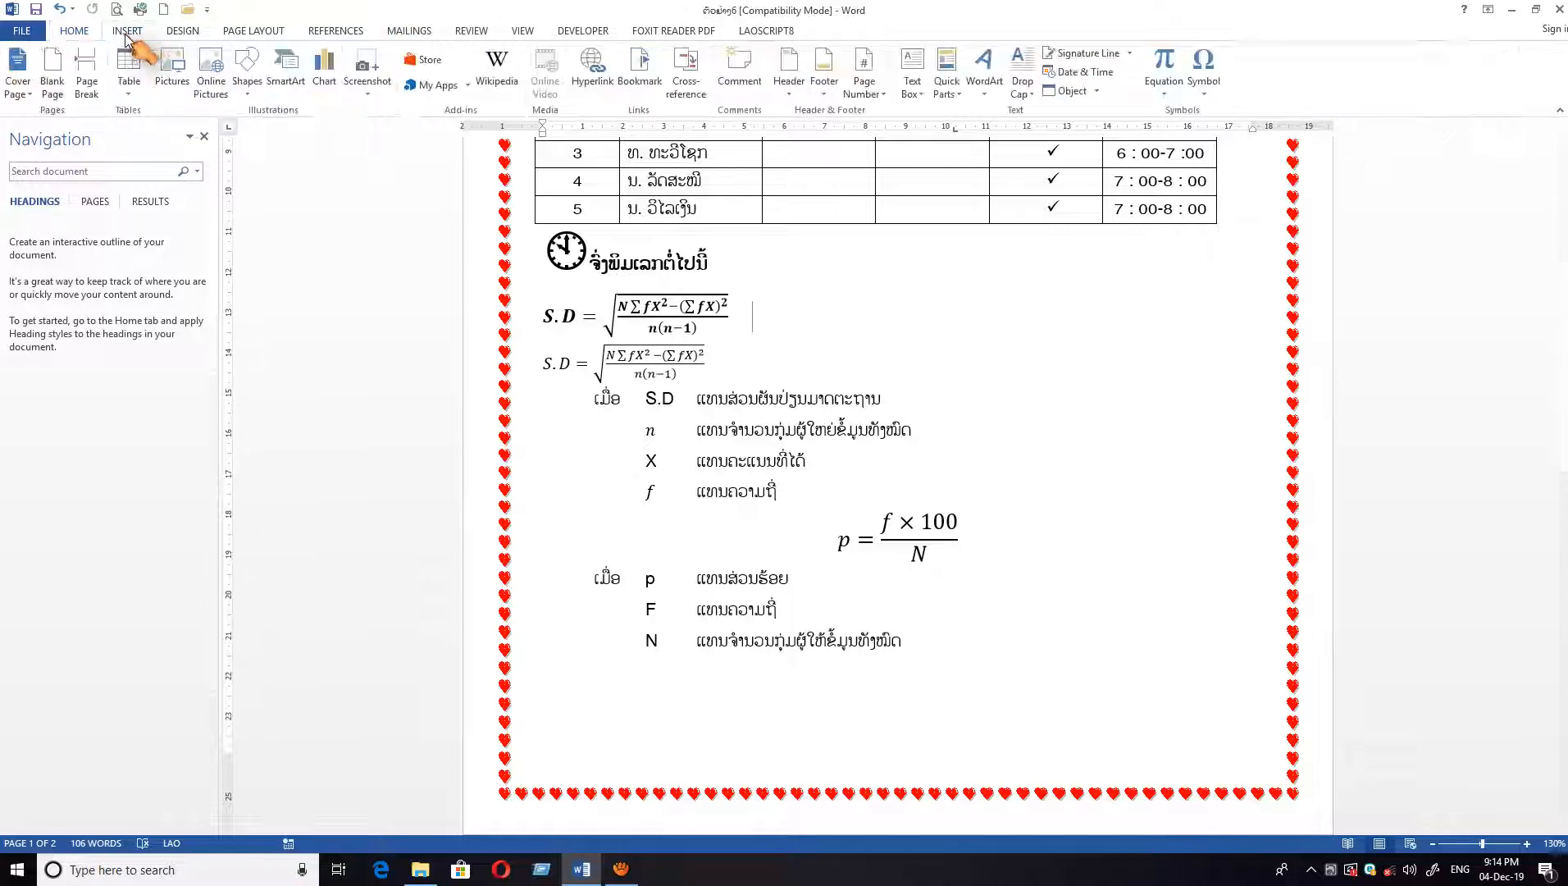
left_click(1161, 97)
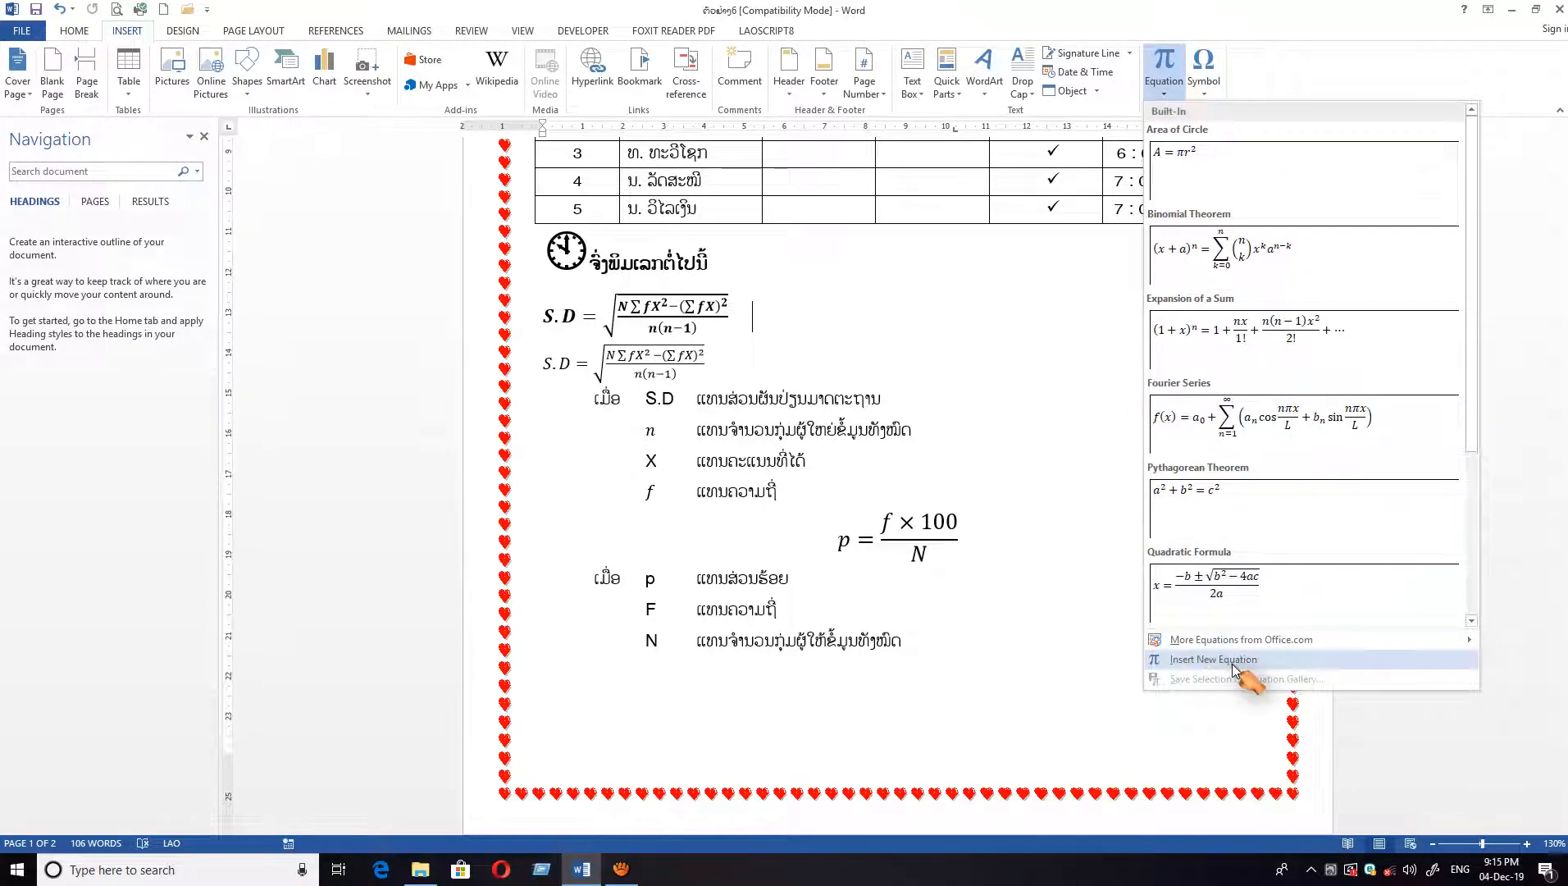
left_click(1205, 661)
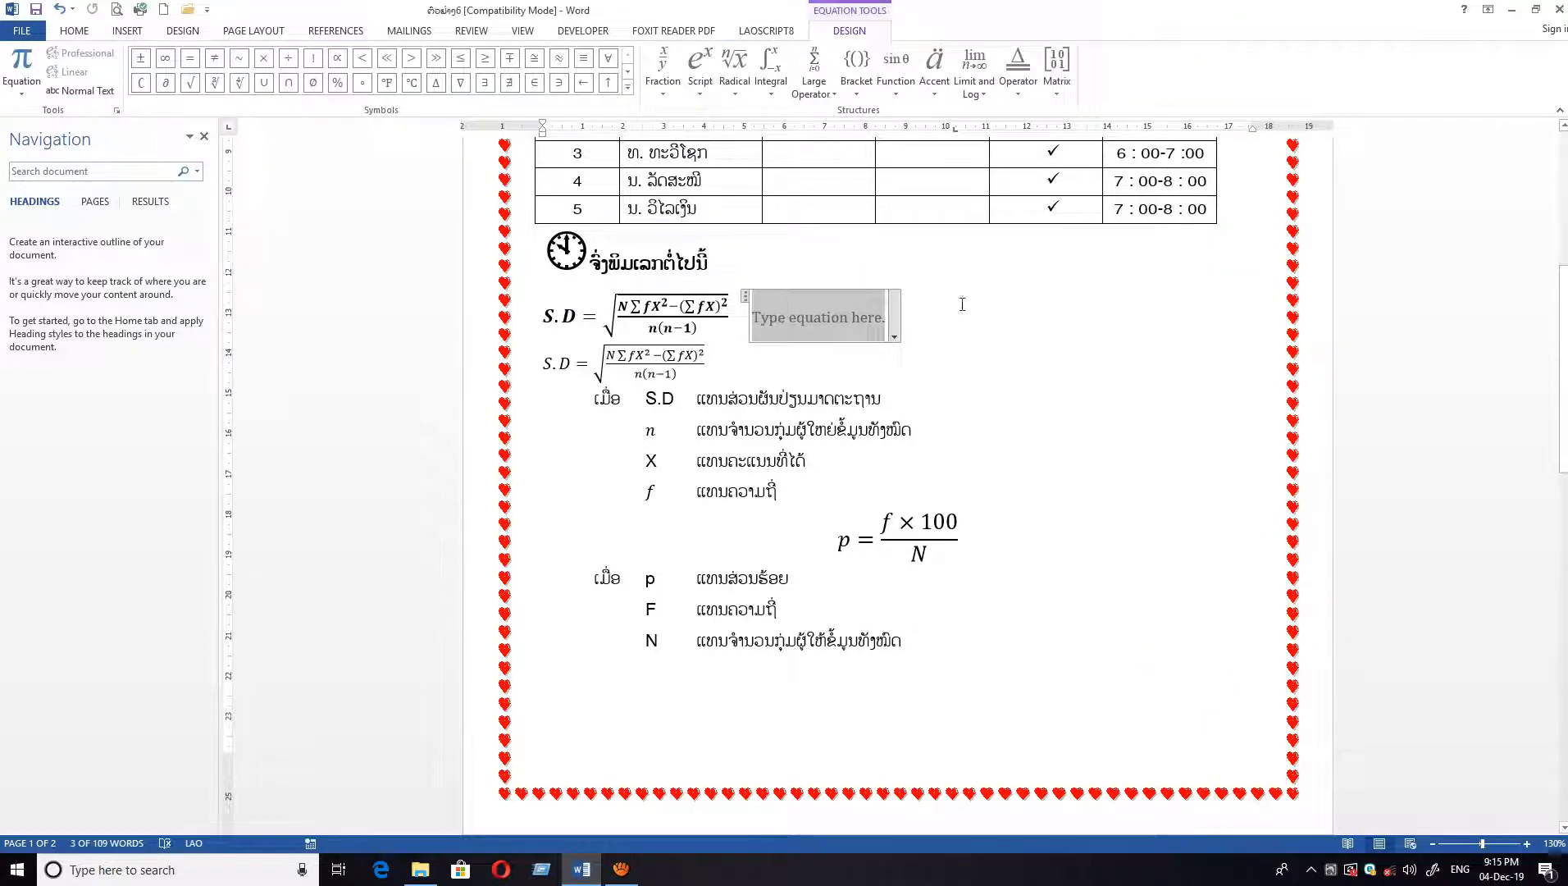
left_click(815, 332)
type("S")
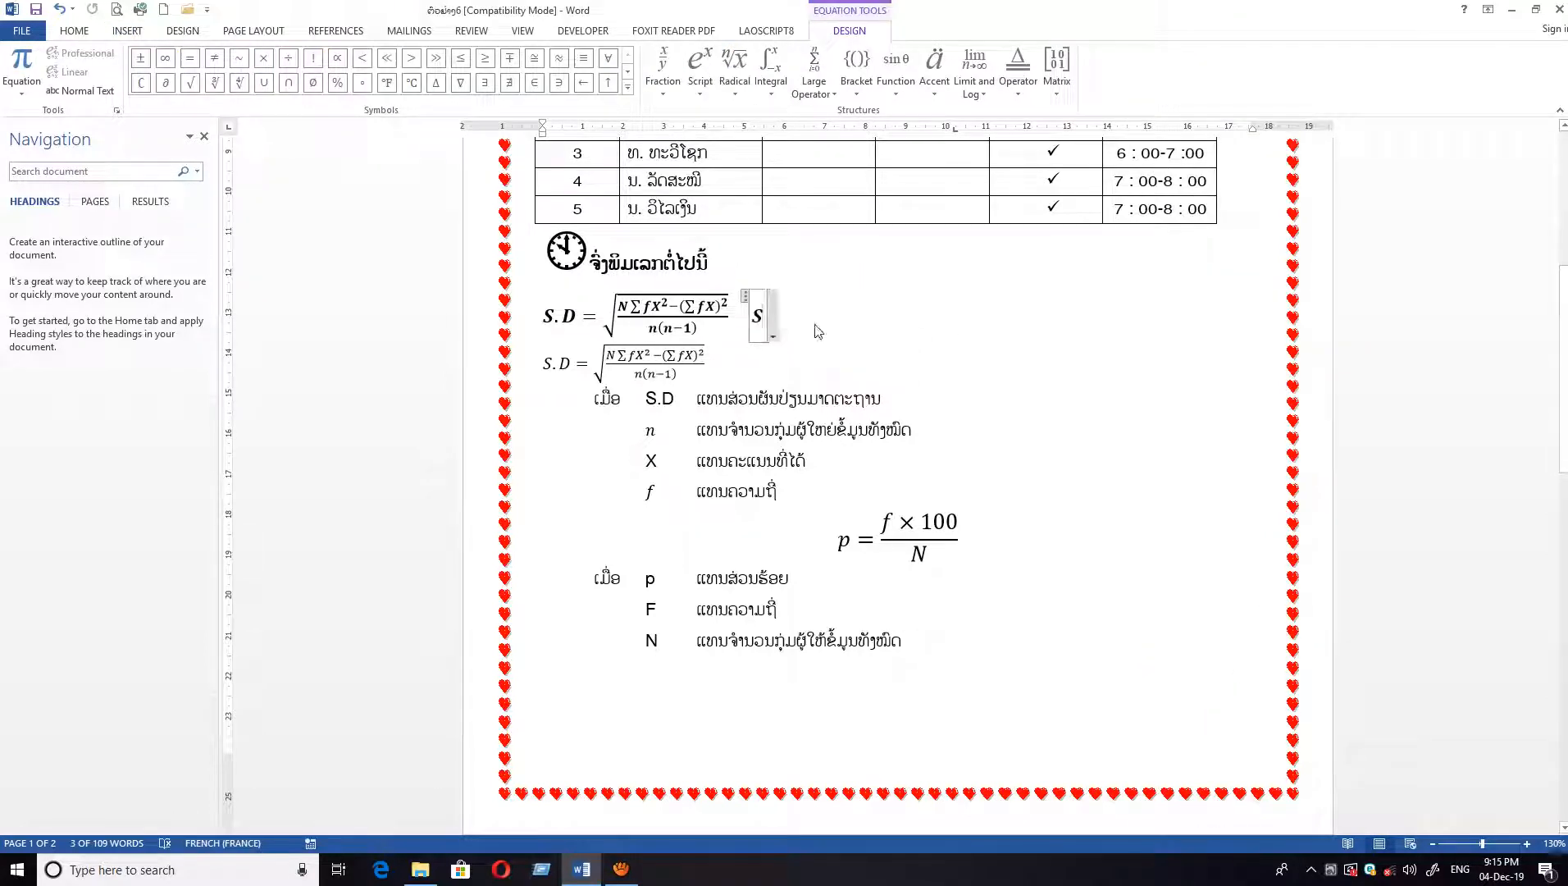
type(".")
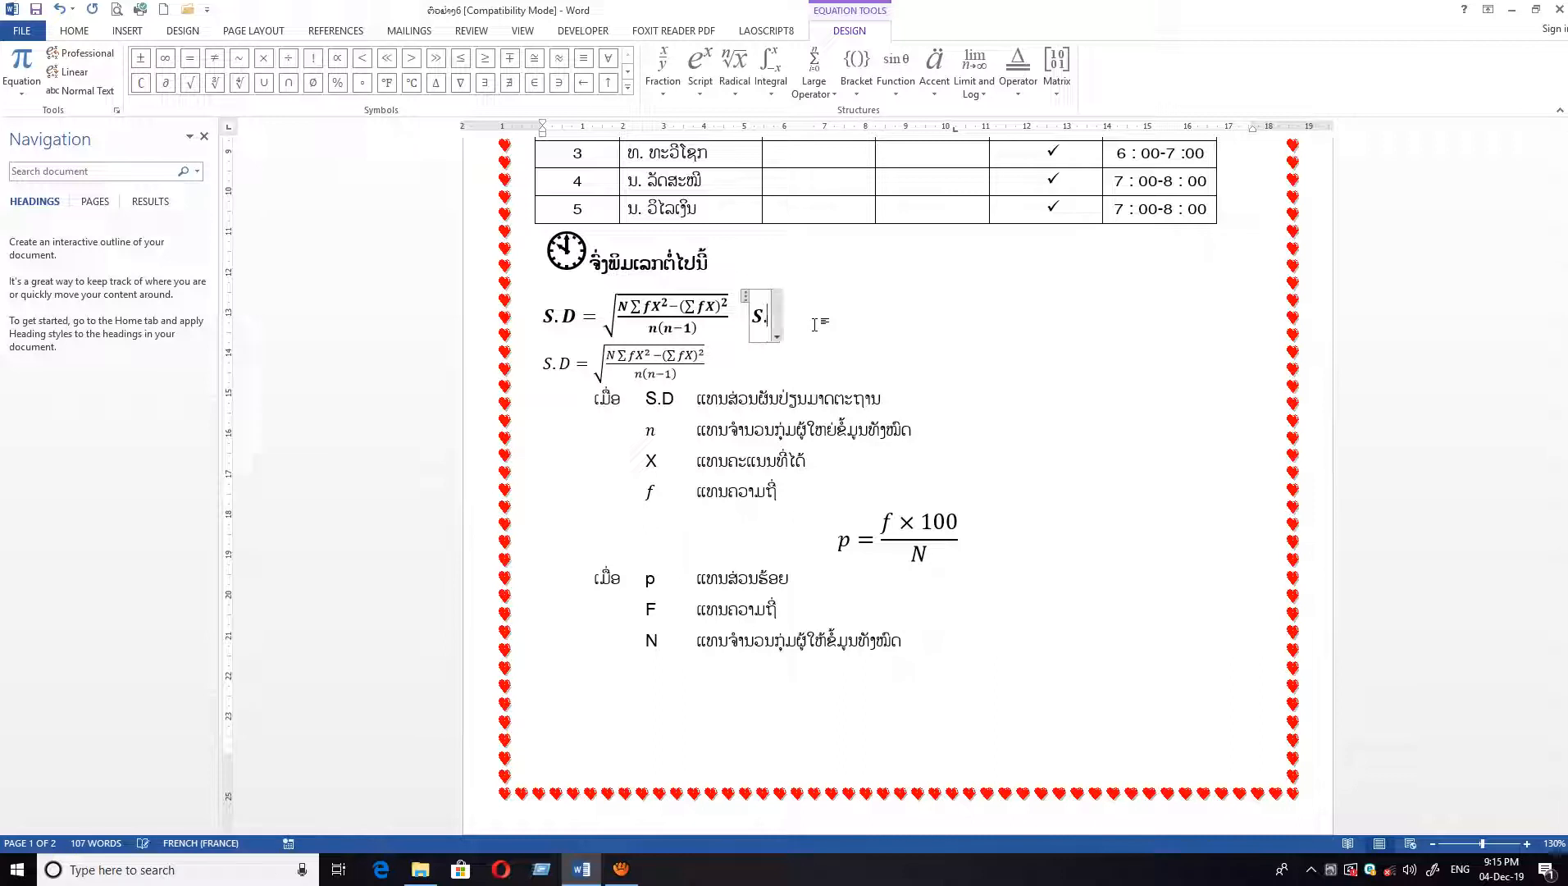
type("D =")
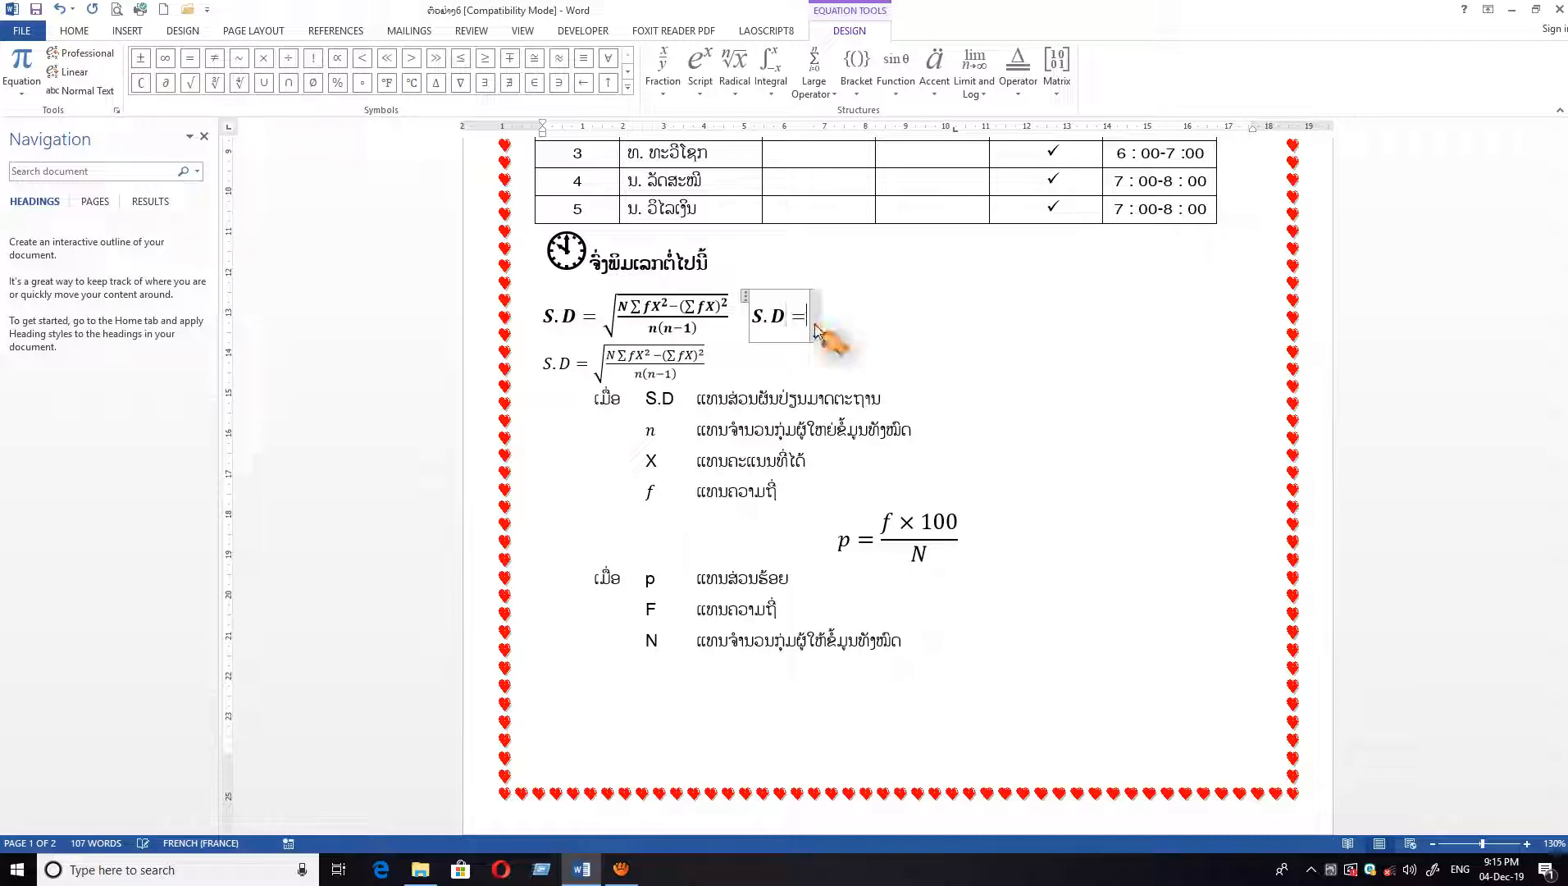
- Add a square root to the second equation and place an empty stacked fraction inside it
left_click(735, 73)
left_click(740, 170)
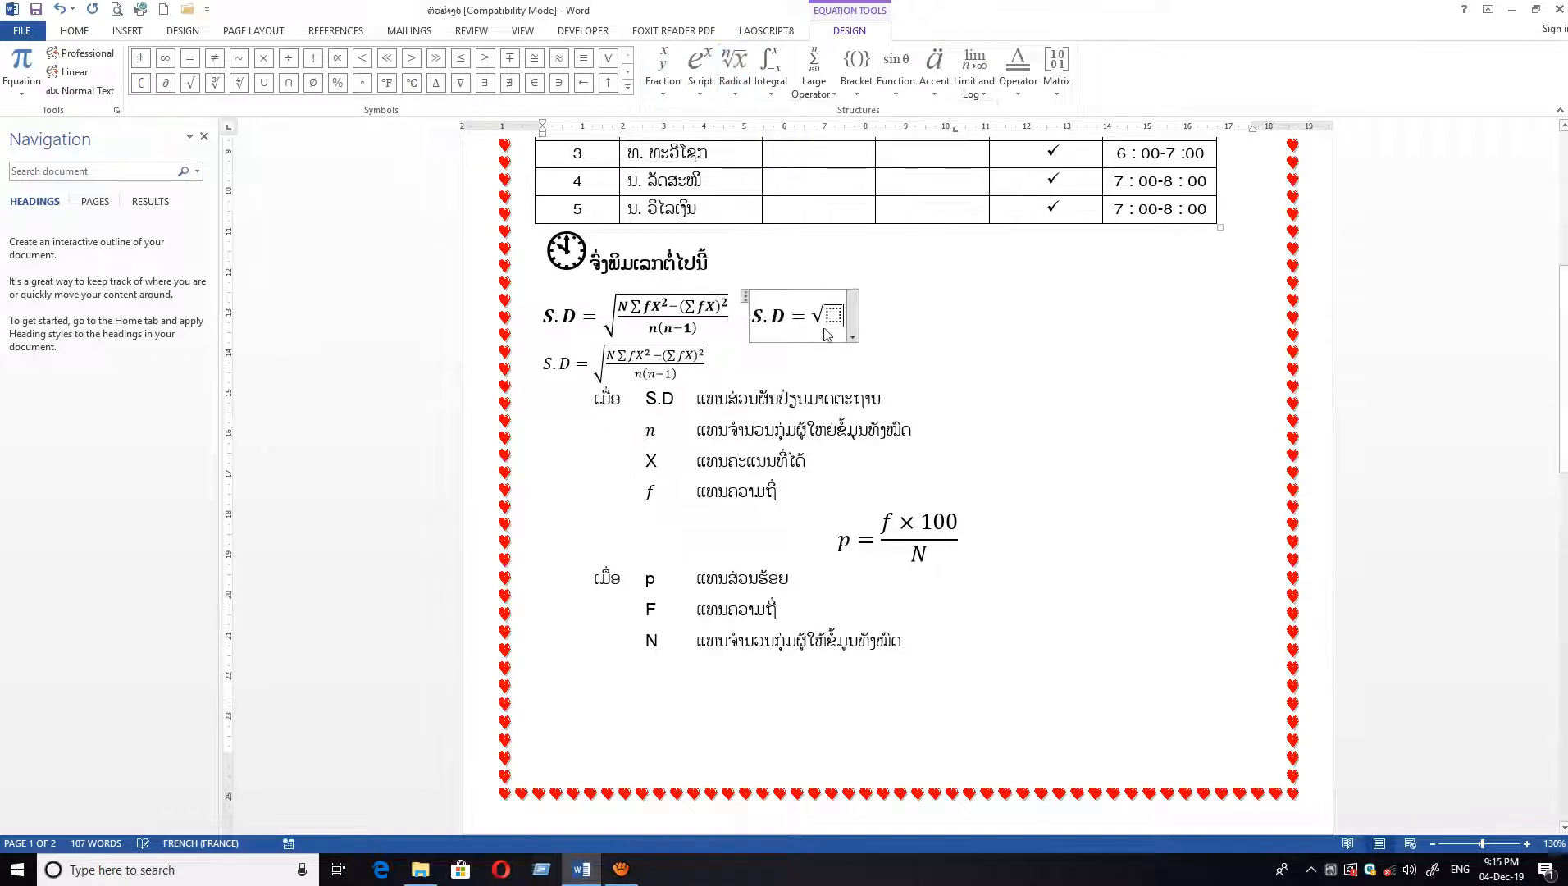
left_click(665, 86)
left_click(689, 176)
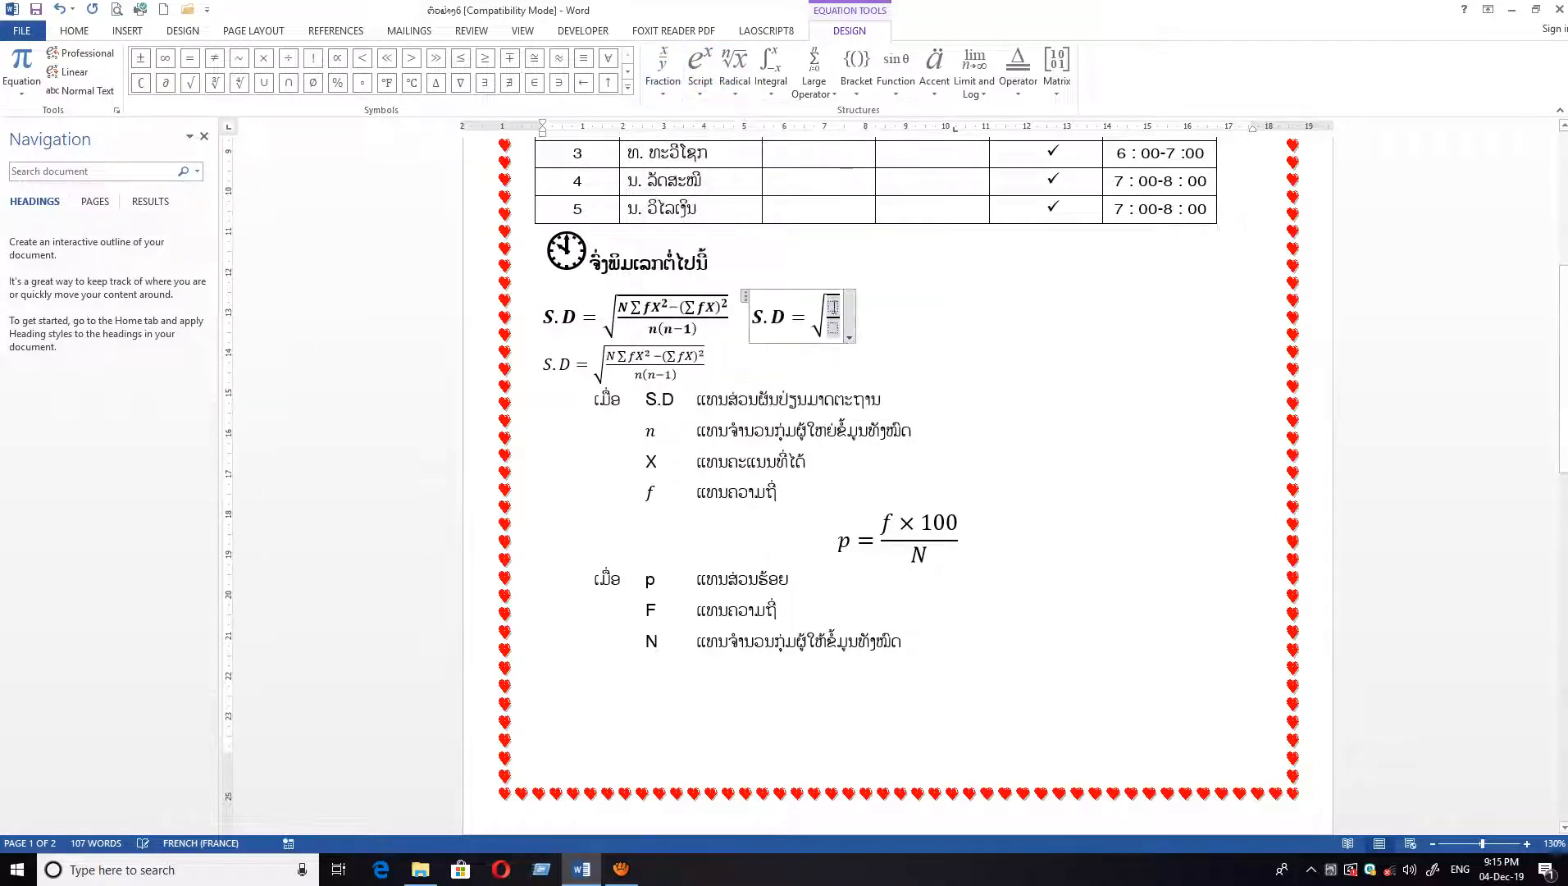
- Start the second equation's numerator with a capital N followed by a summation sign without limits
left_click(832, 307)
type("N")
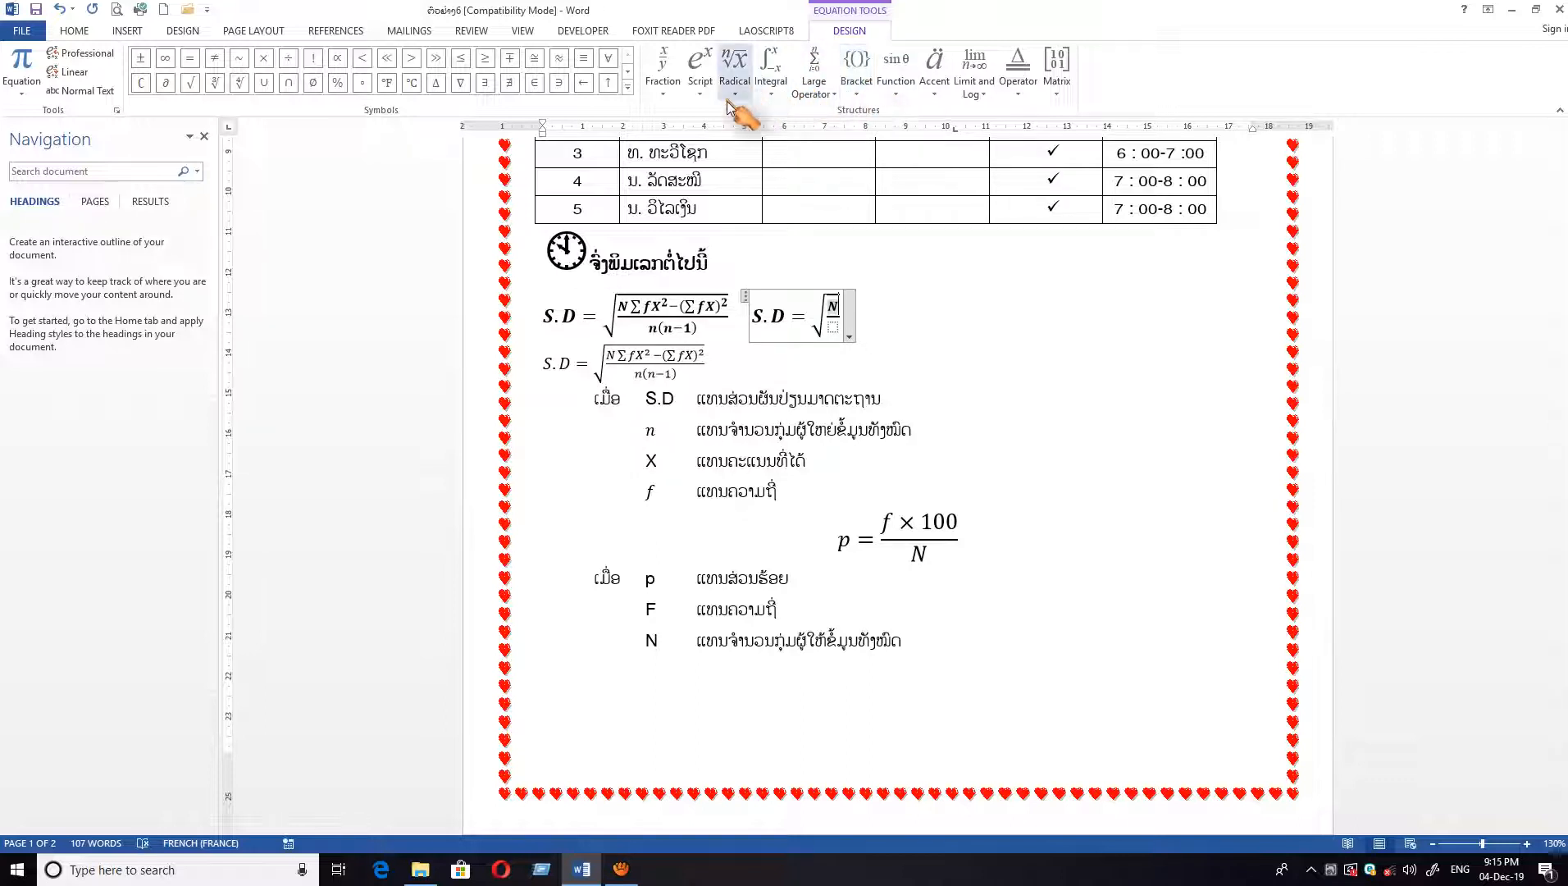
left_click(814, 82)
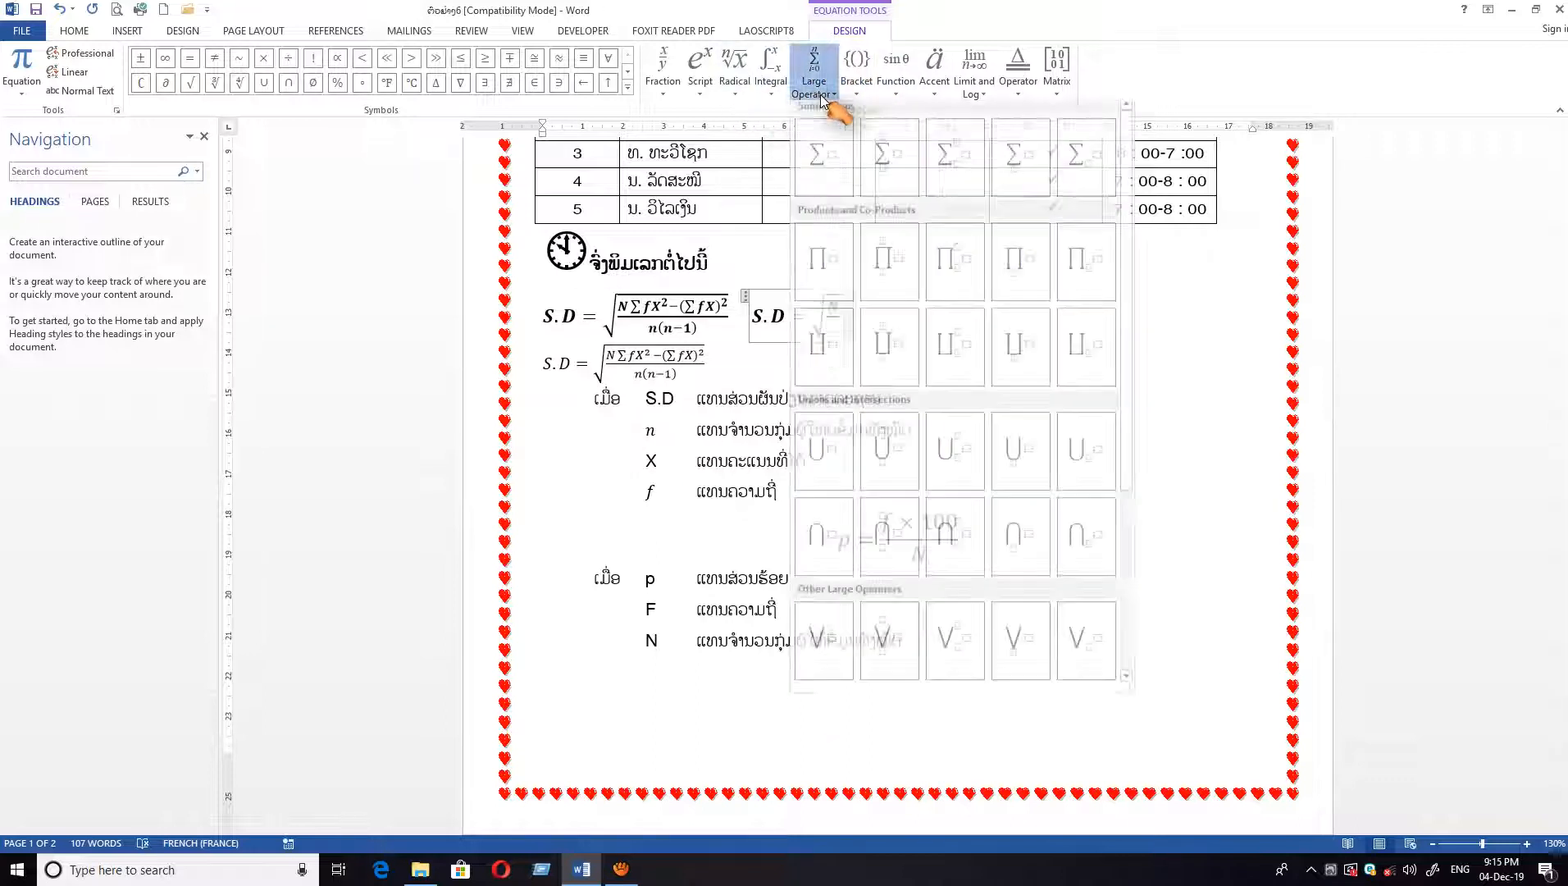
left_click(812, 161)
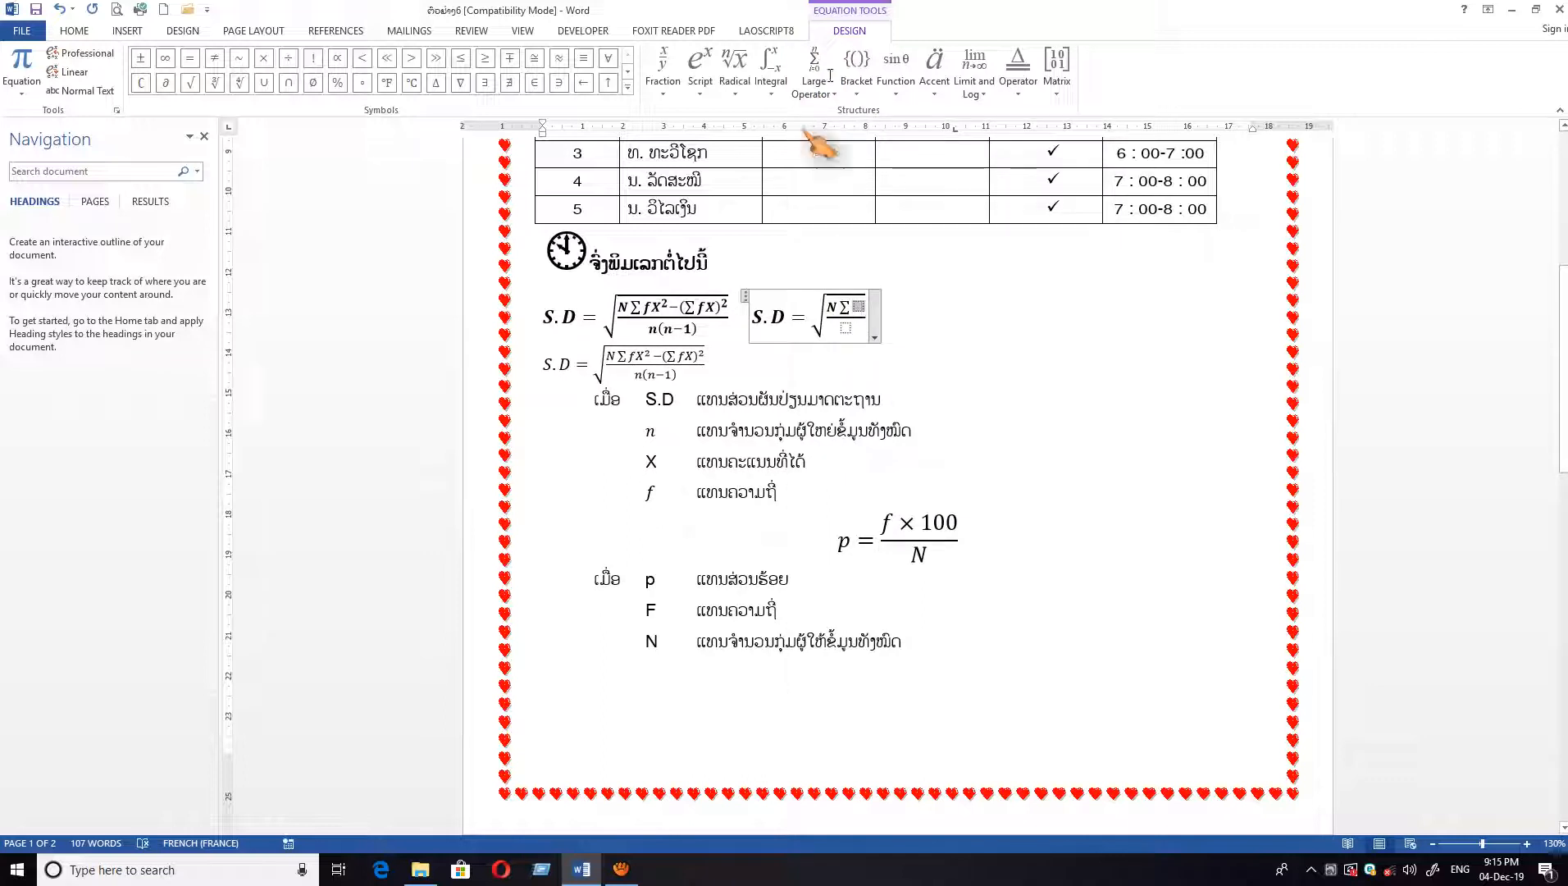
- Fill the second equation's summation with a superscript structure reading fX to the power 2, followed by a minus sign
left_click(699, 68)
left_click(718, 162)
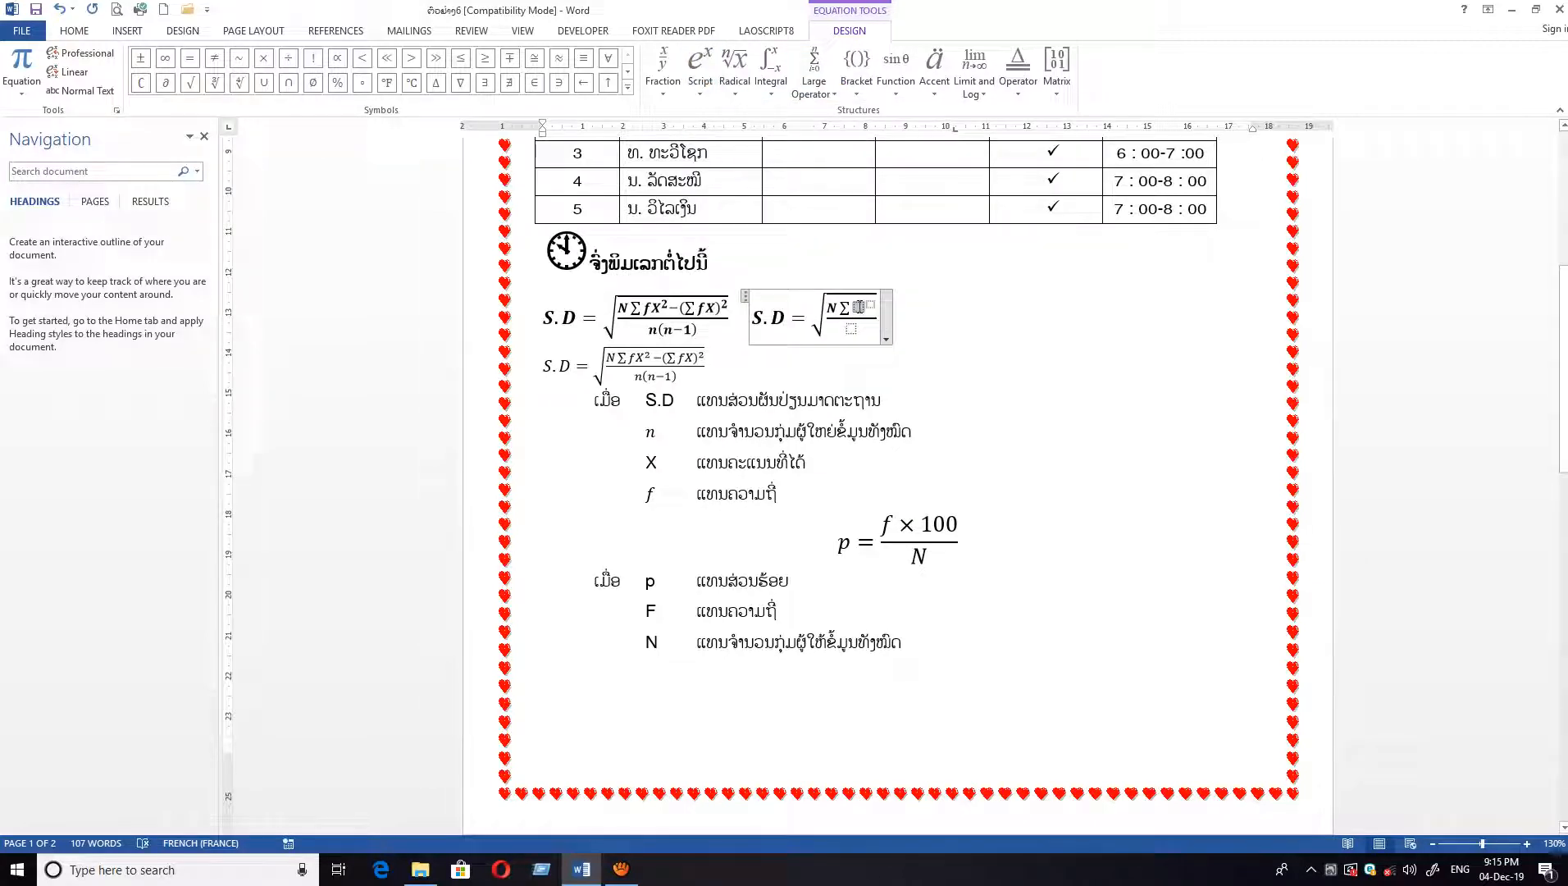
type("fX")
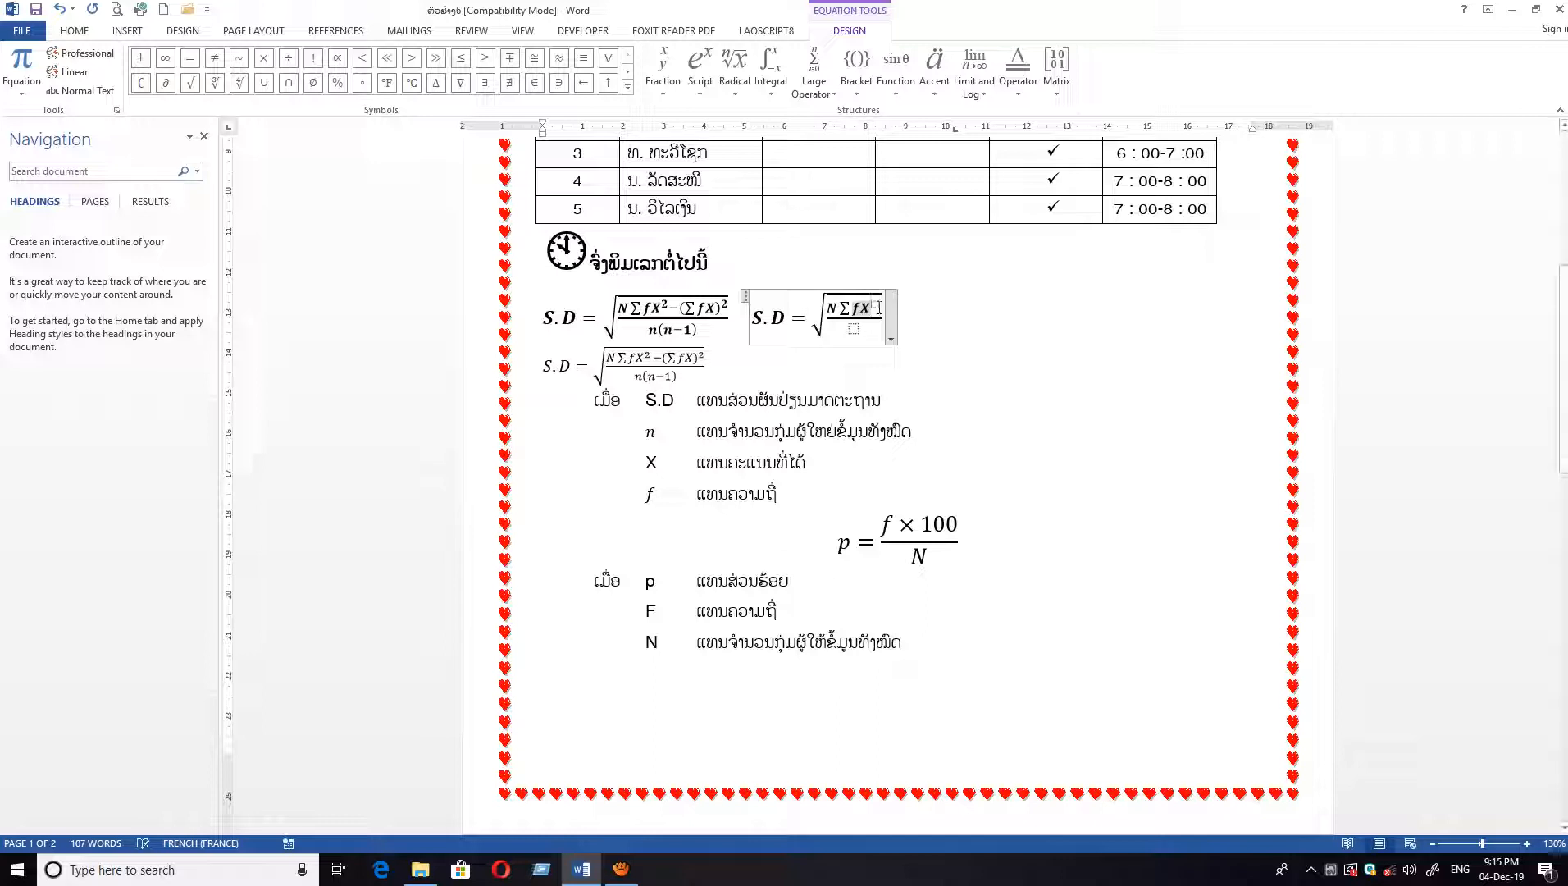
left_click(875, 306)
type("2")
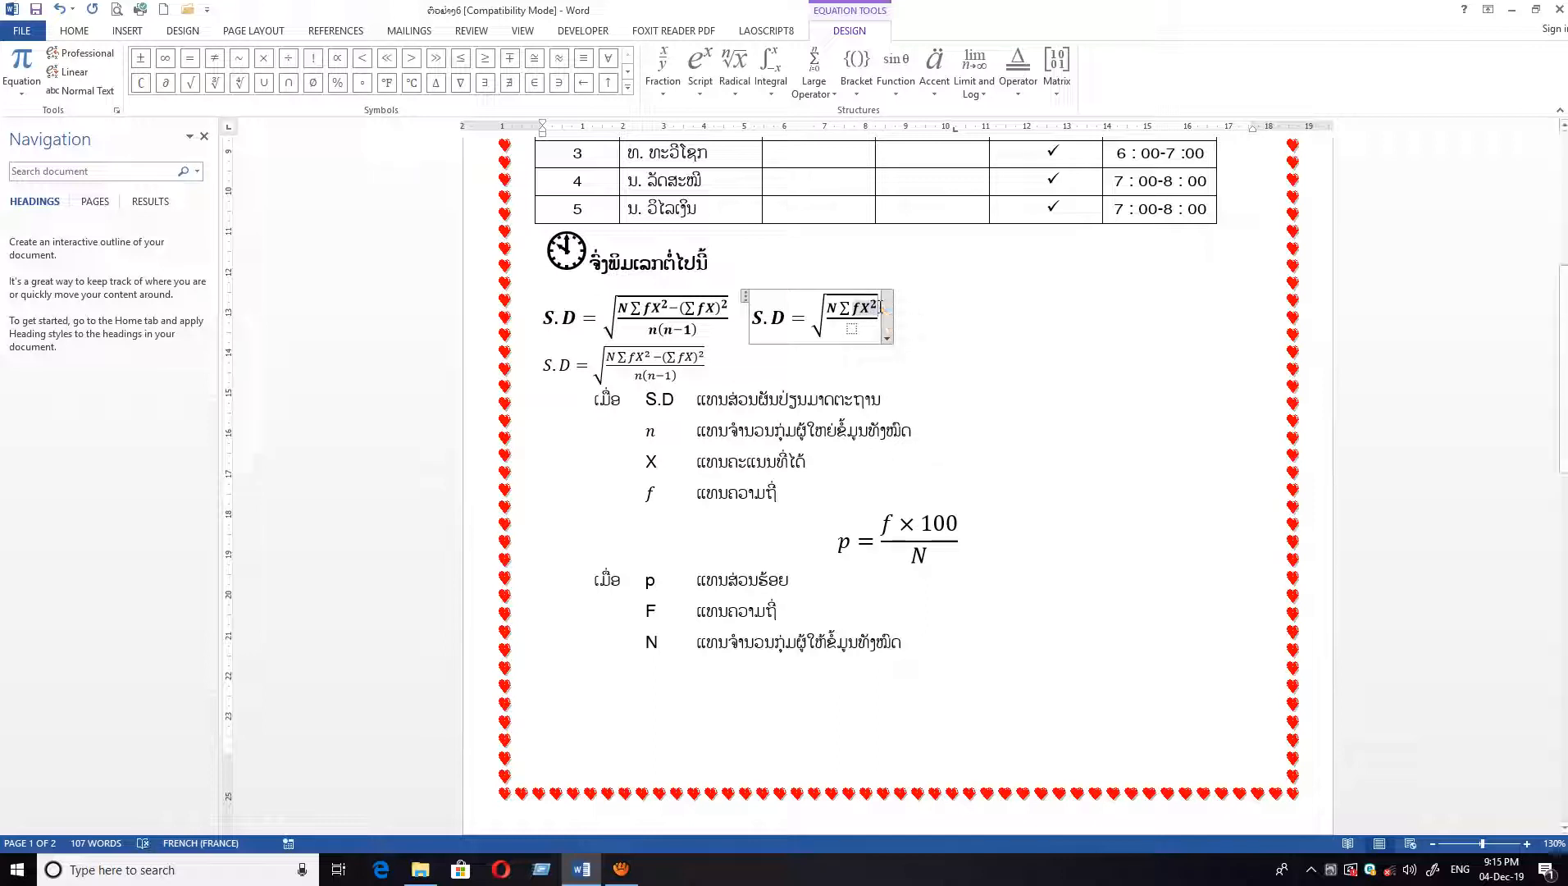
key("Right")
type("-")
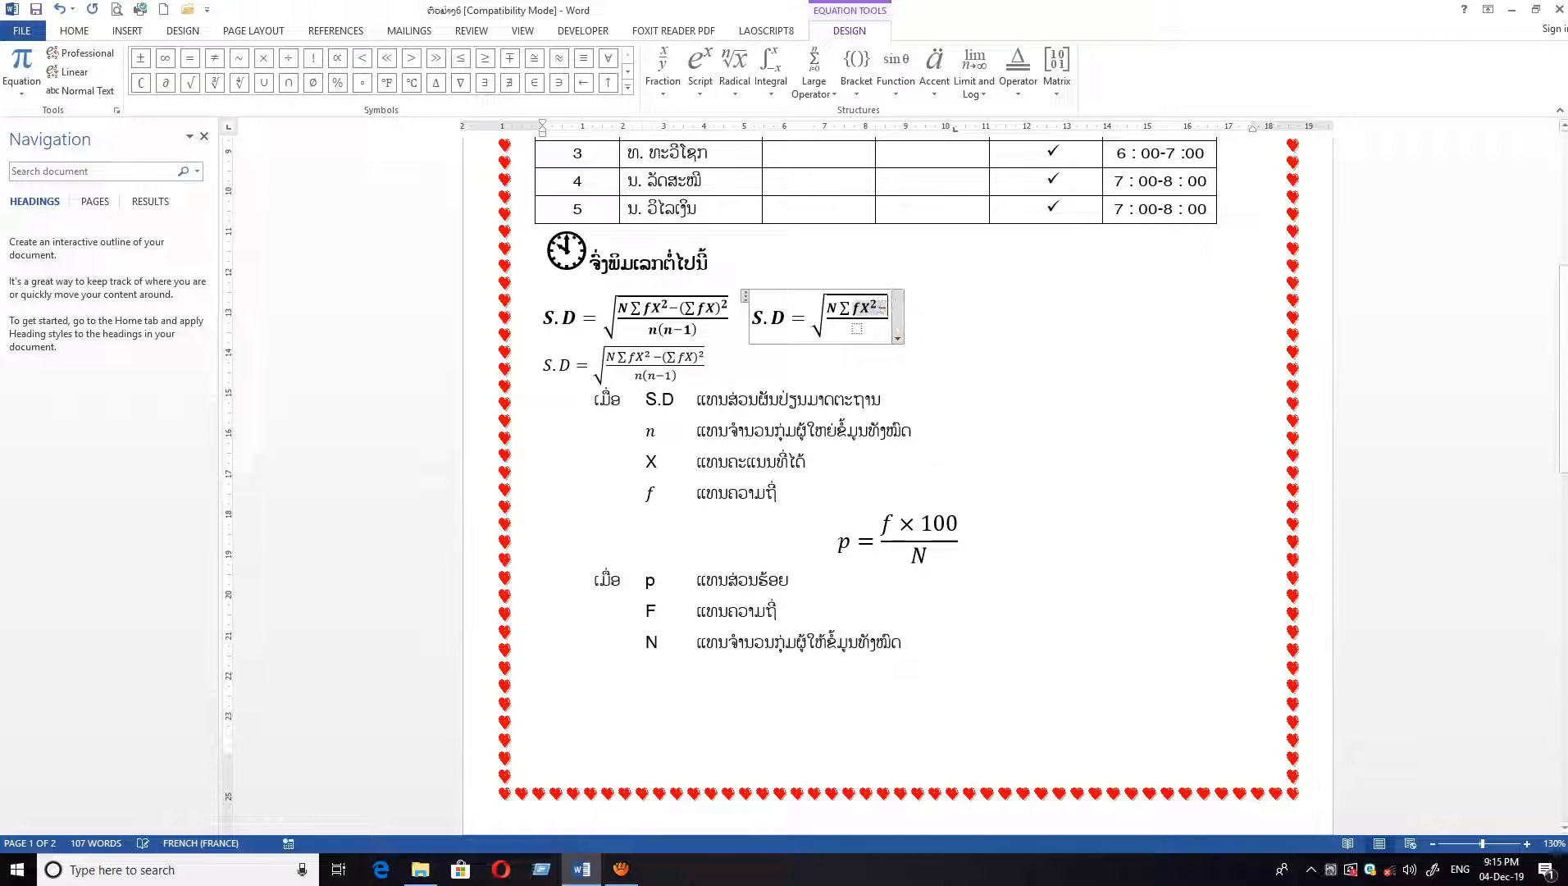
- After the second equation's minus sign, add a superscript structure with the summation of fX in round brackets, raised to the power 2
left_click(693, 86)
left_click(792, 218)
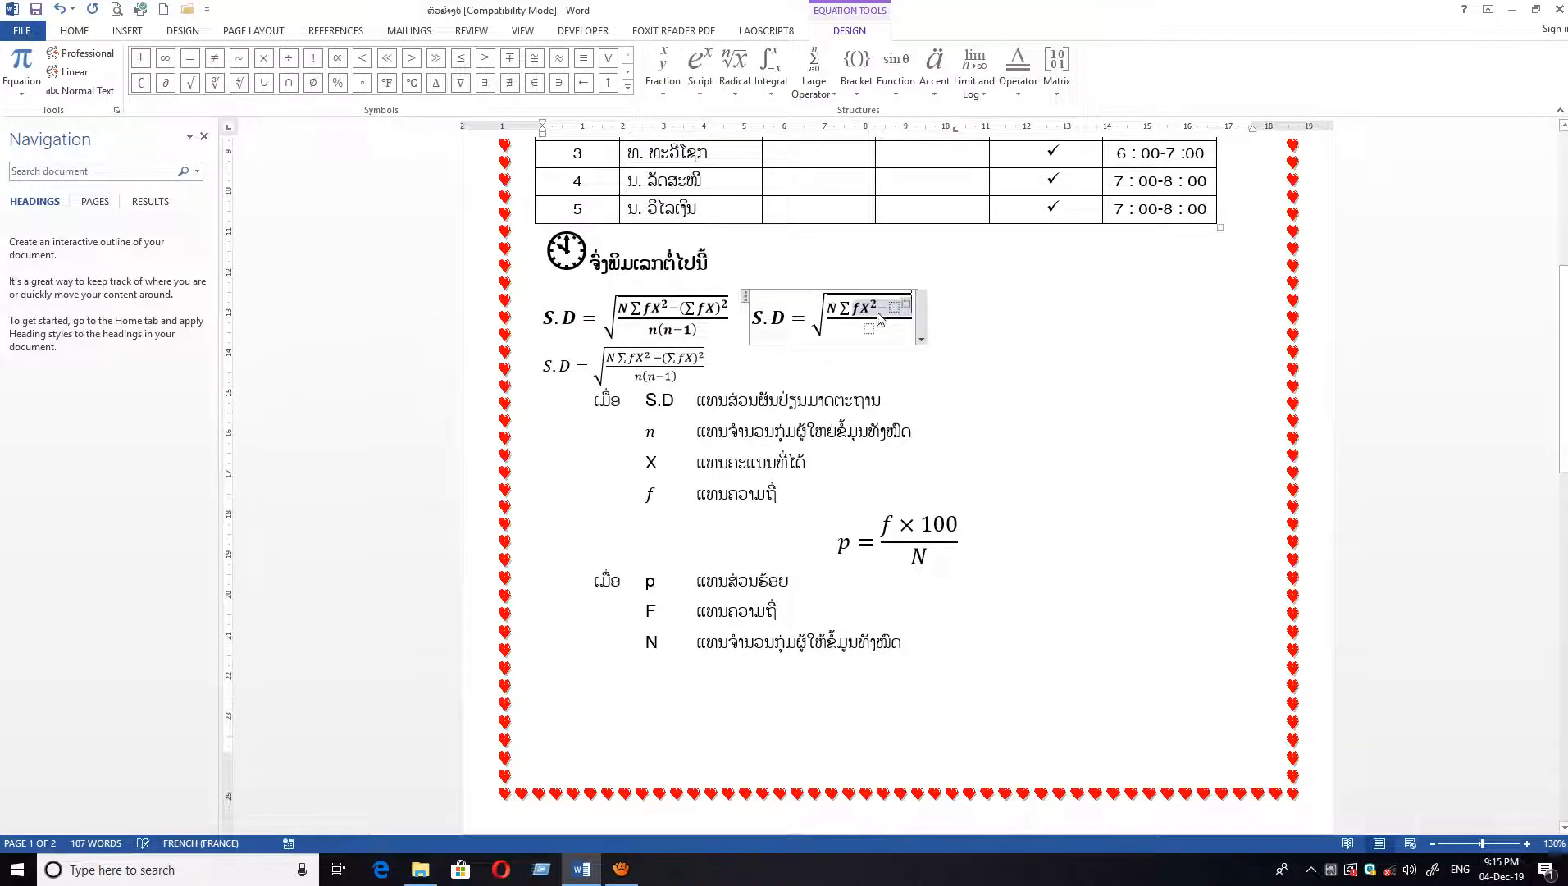
left_click(897, 308)
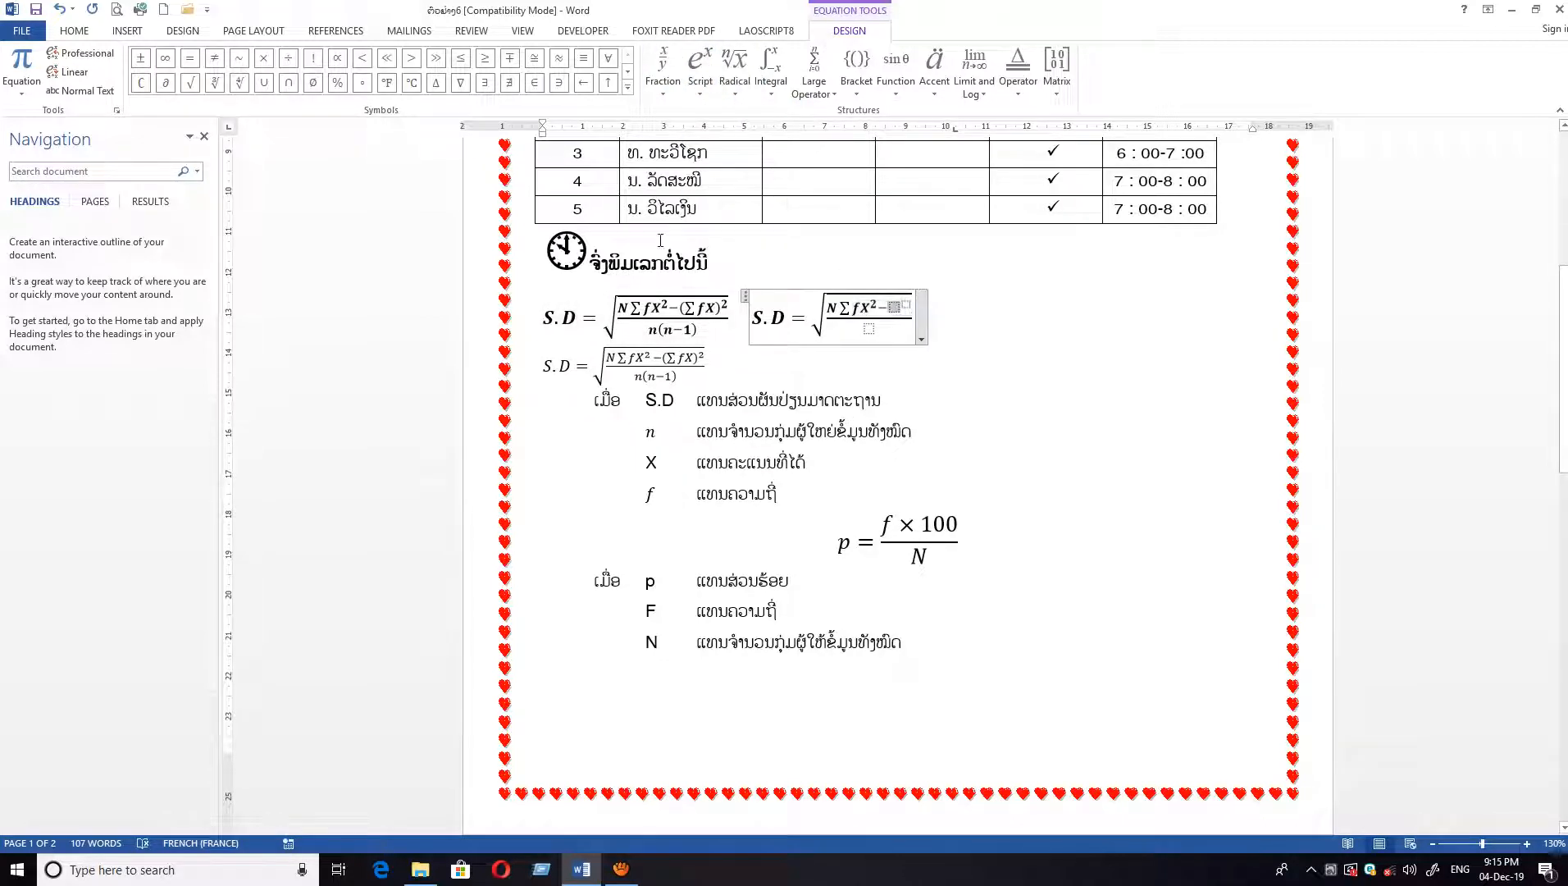
left_click(856, 86)
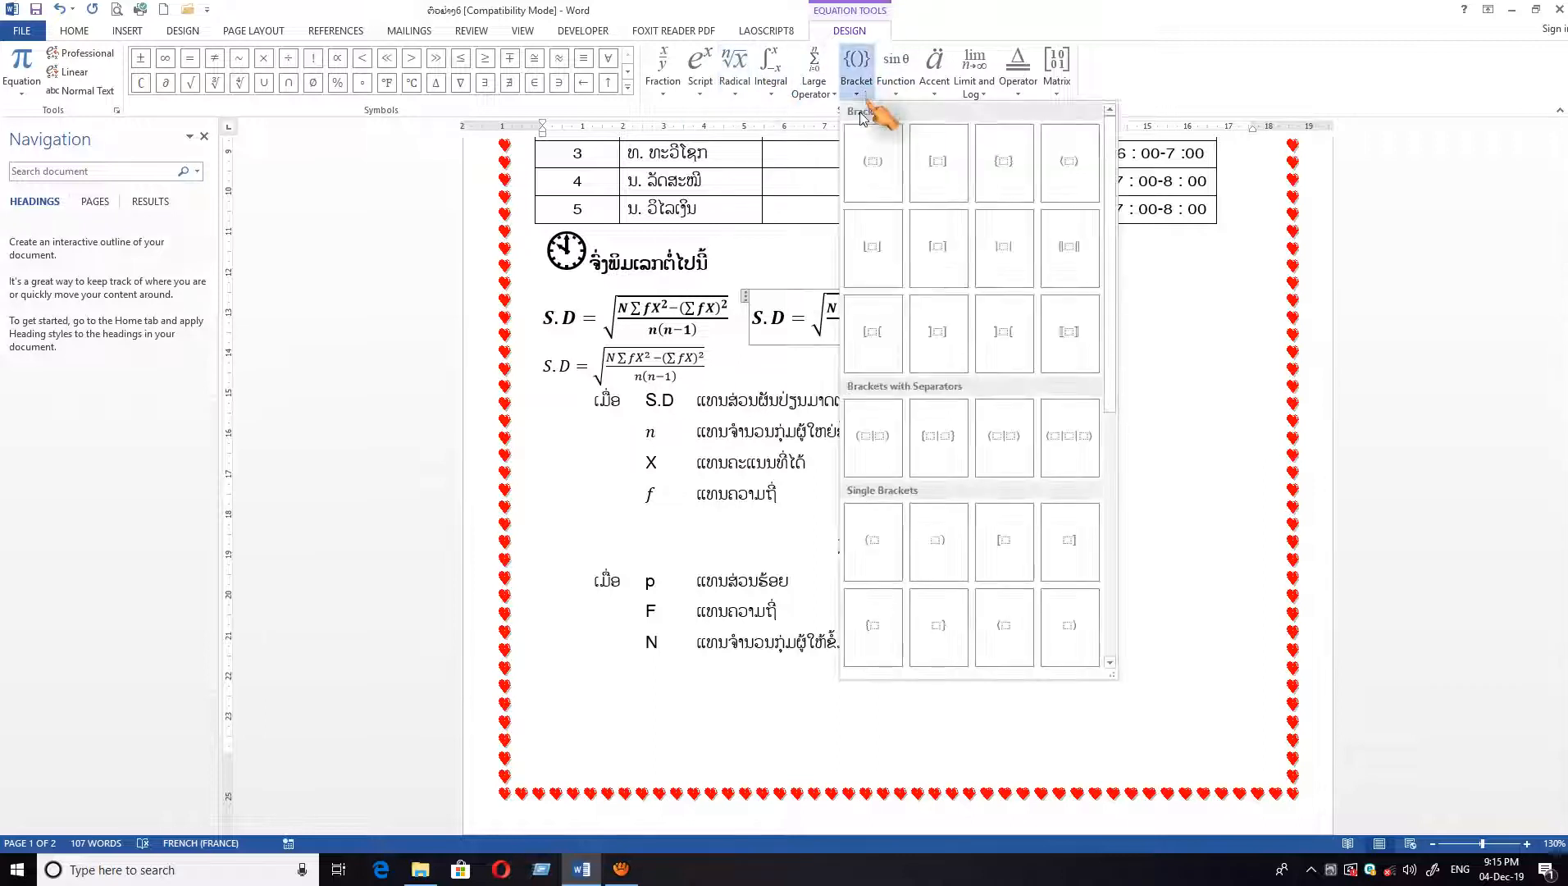
left_click(874, 161)
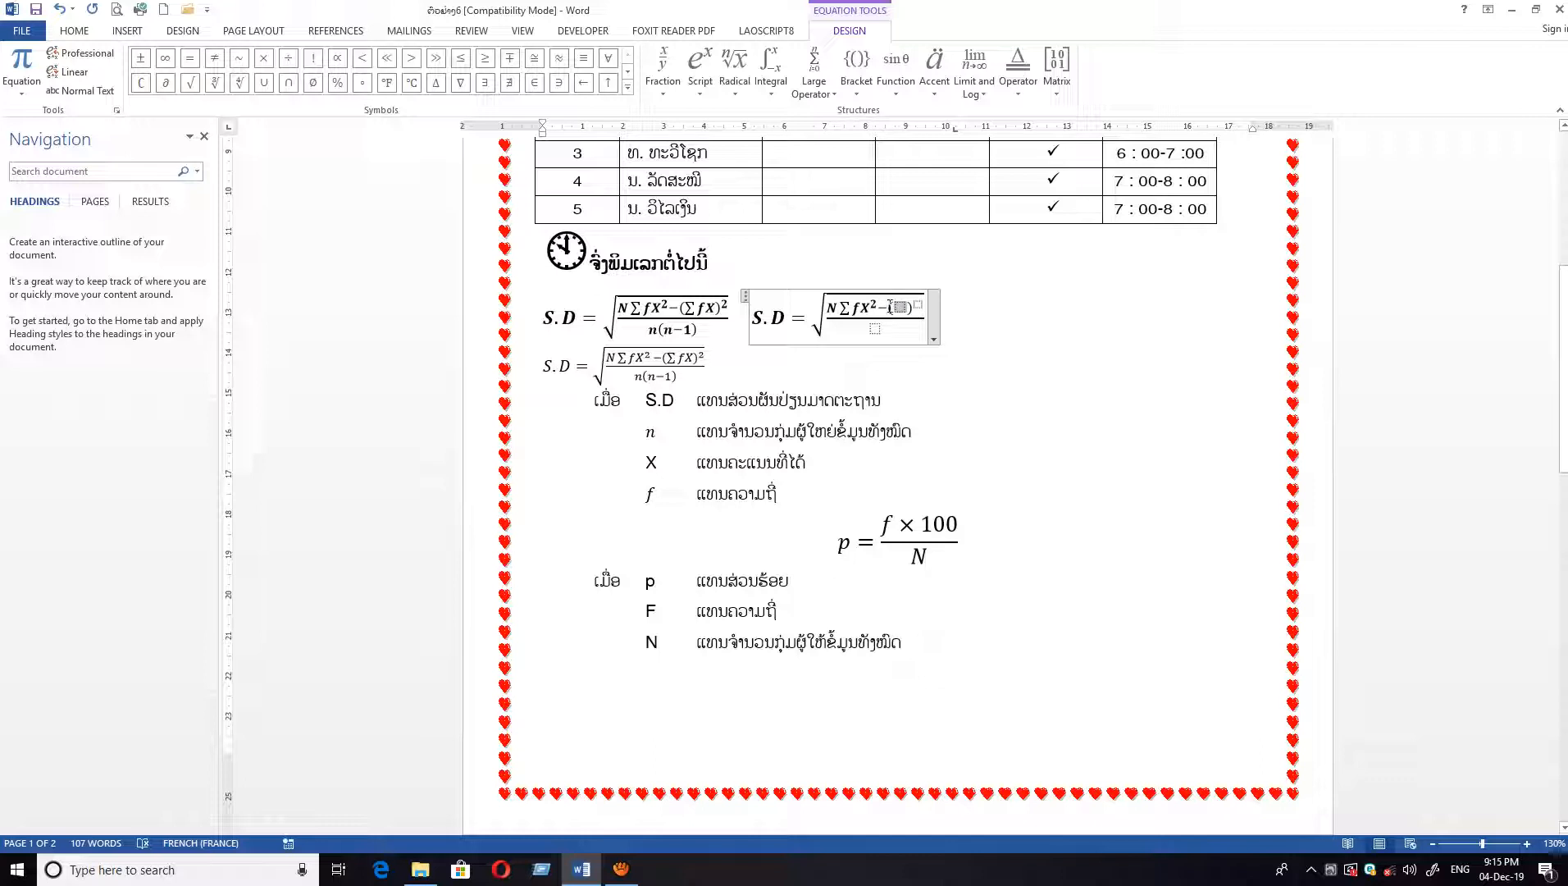
left_click(823, 91)
left_click(836, 195)
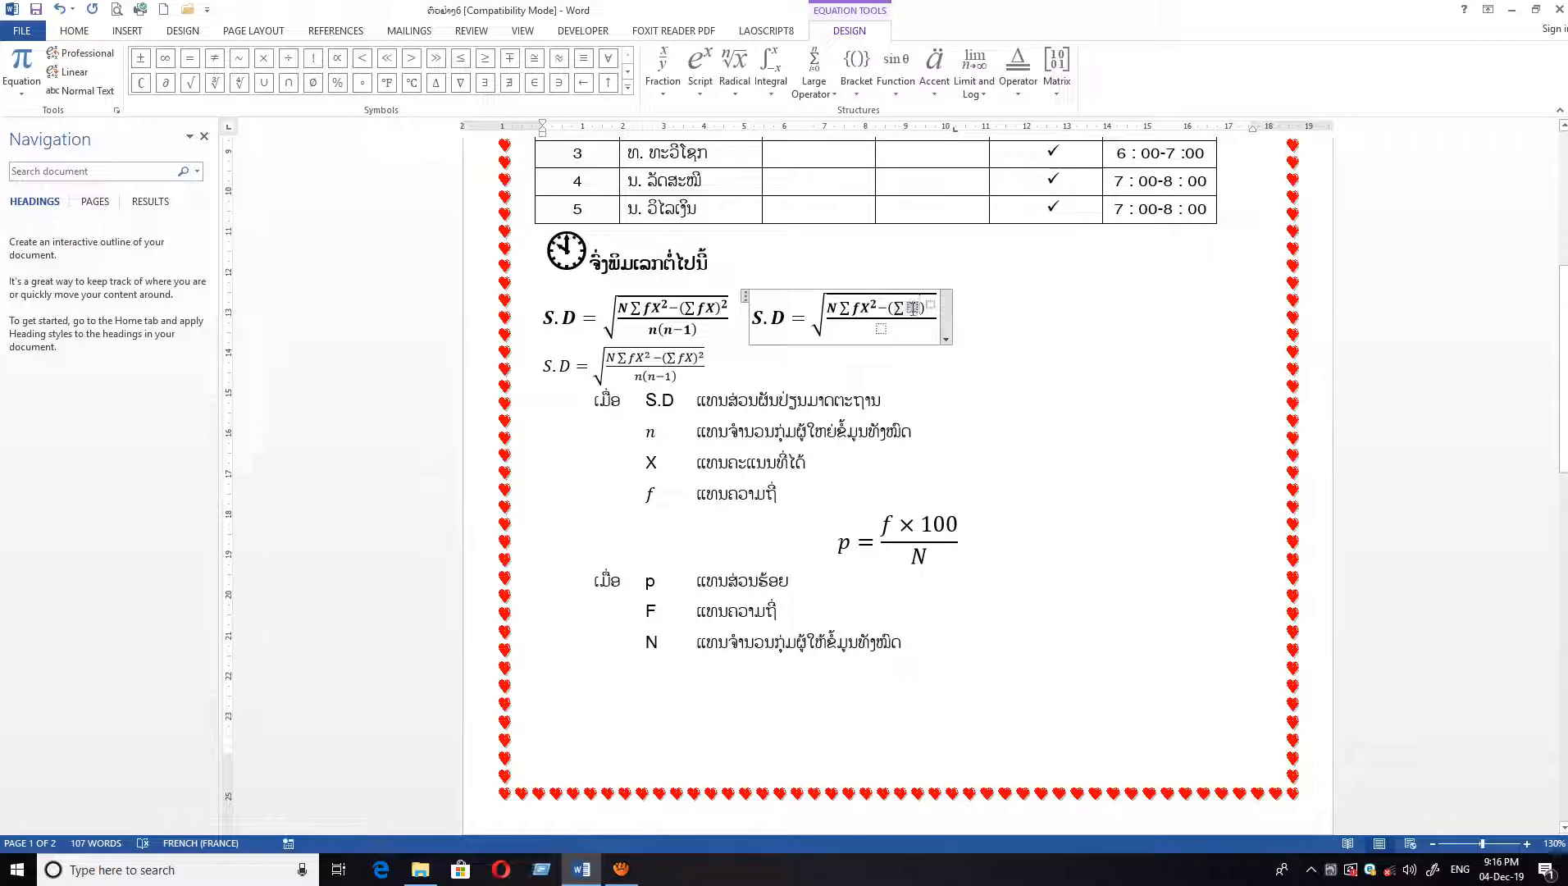
type("fX")
type("2")
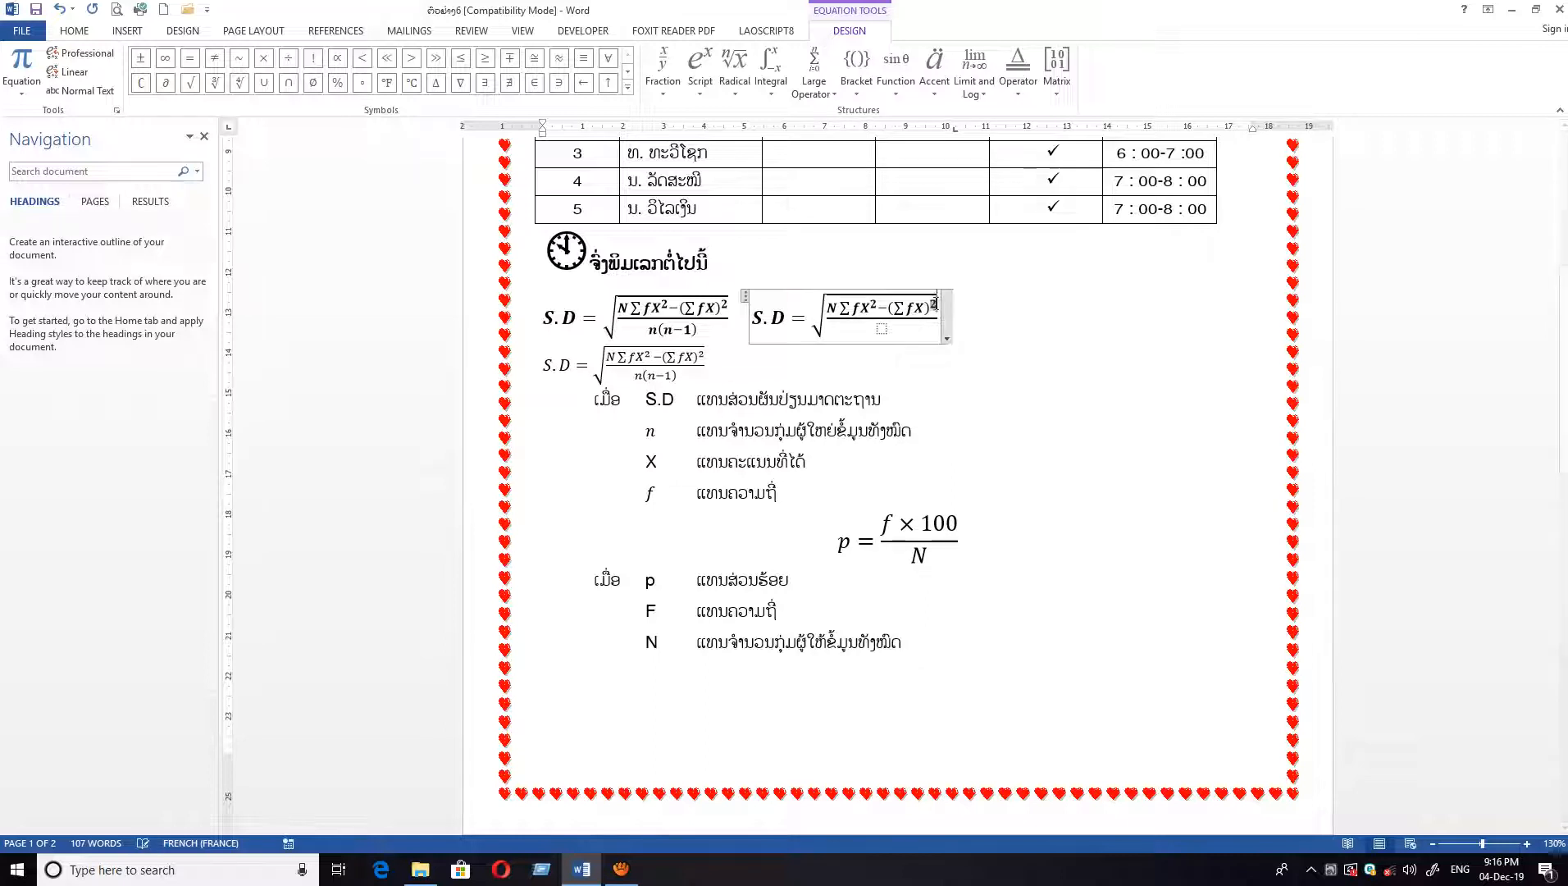
- Fill the second equation's denominator with n followed by n-1 in round brackets
left_click(882, 330)
left_click(856, 74)
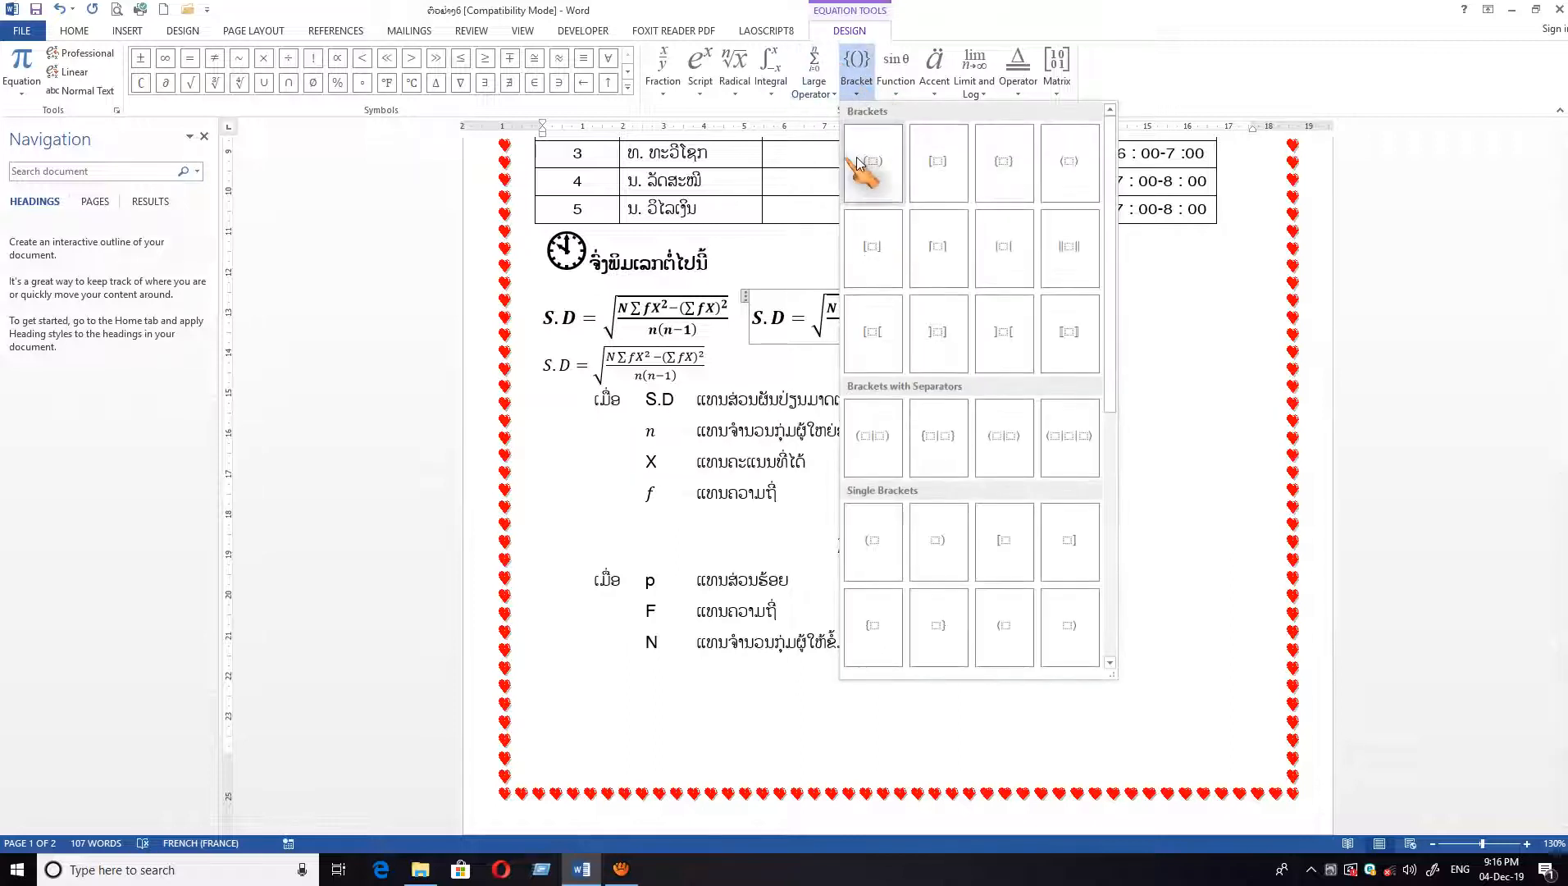
left_click(858, 162)
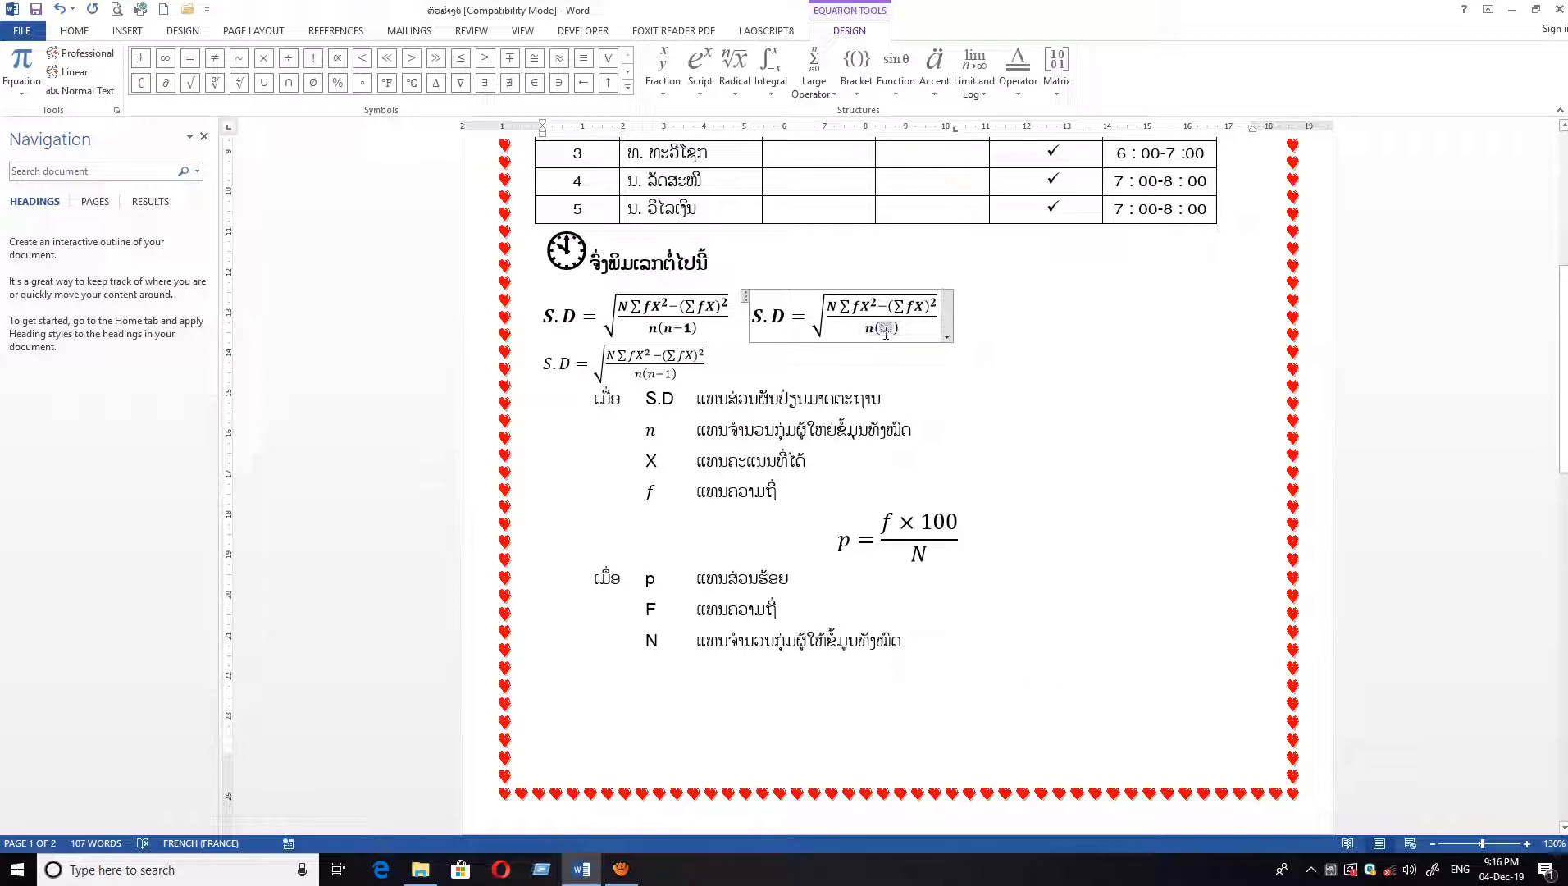
type("n-")
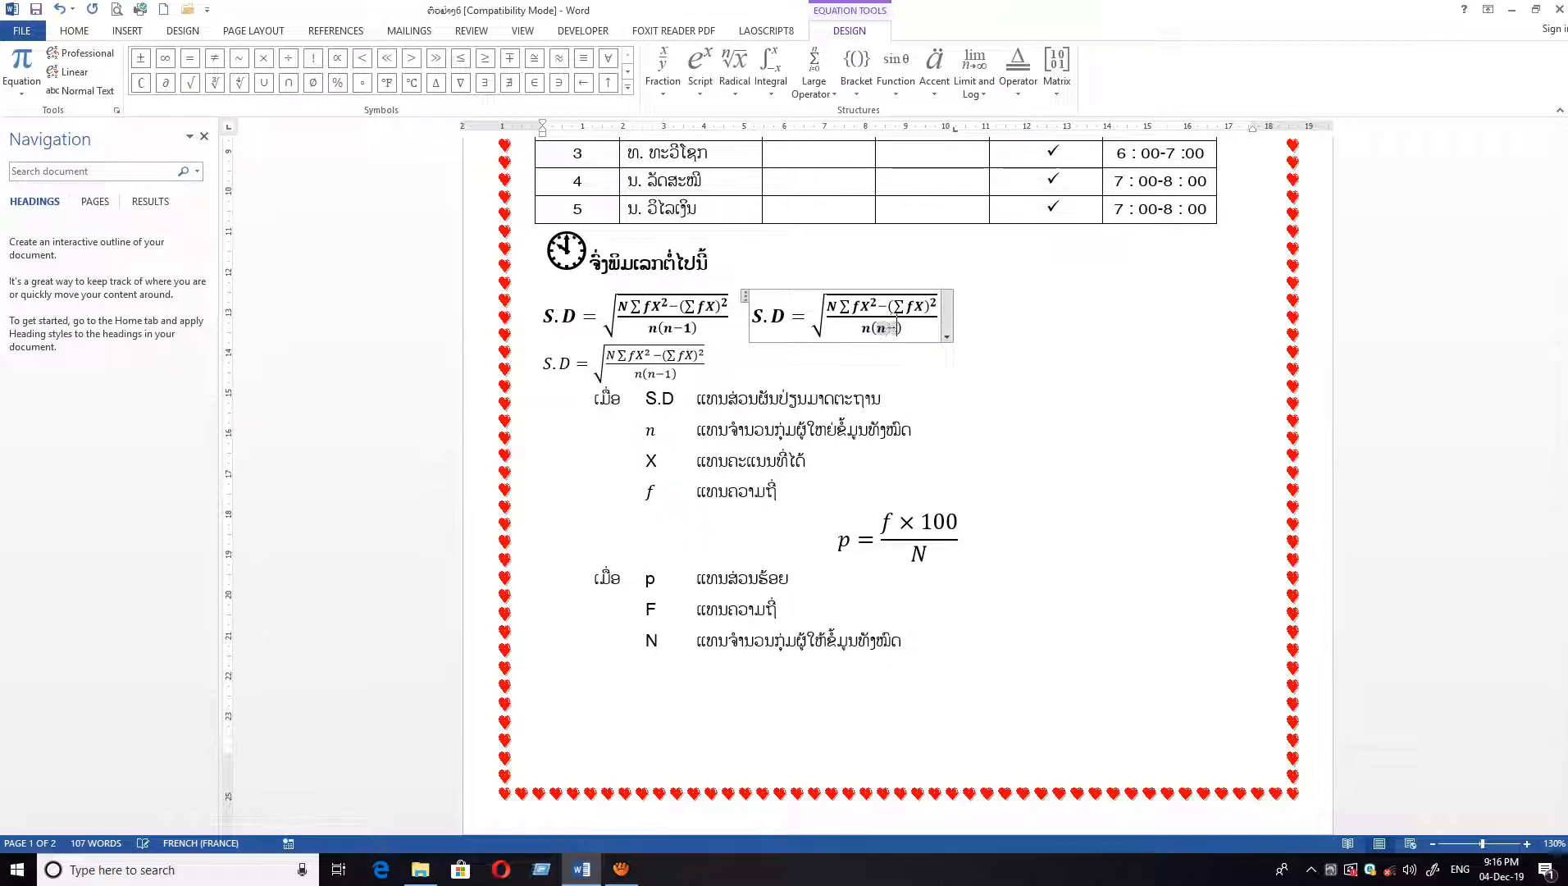
type("1")
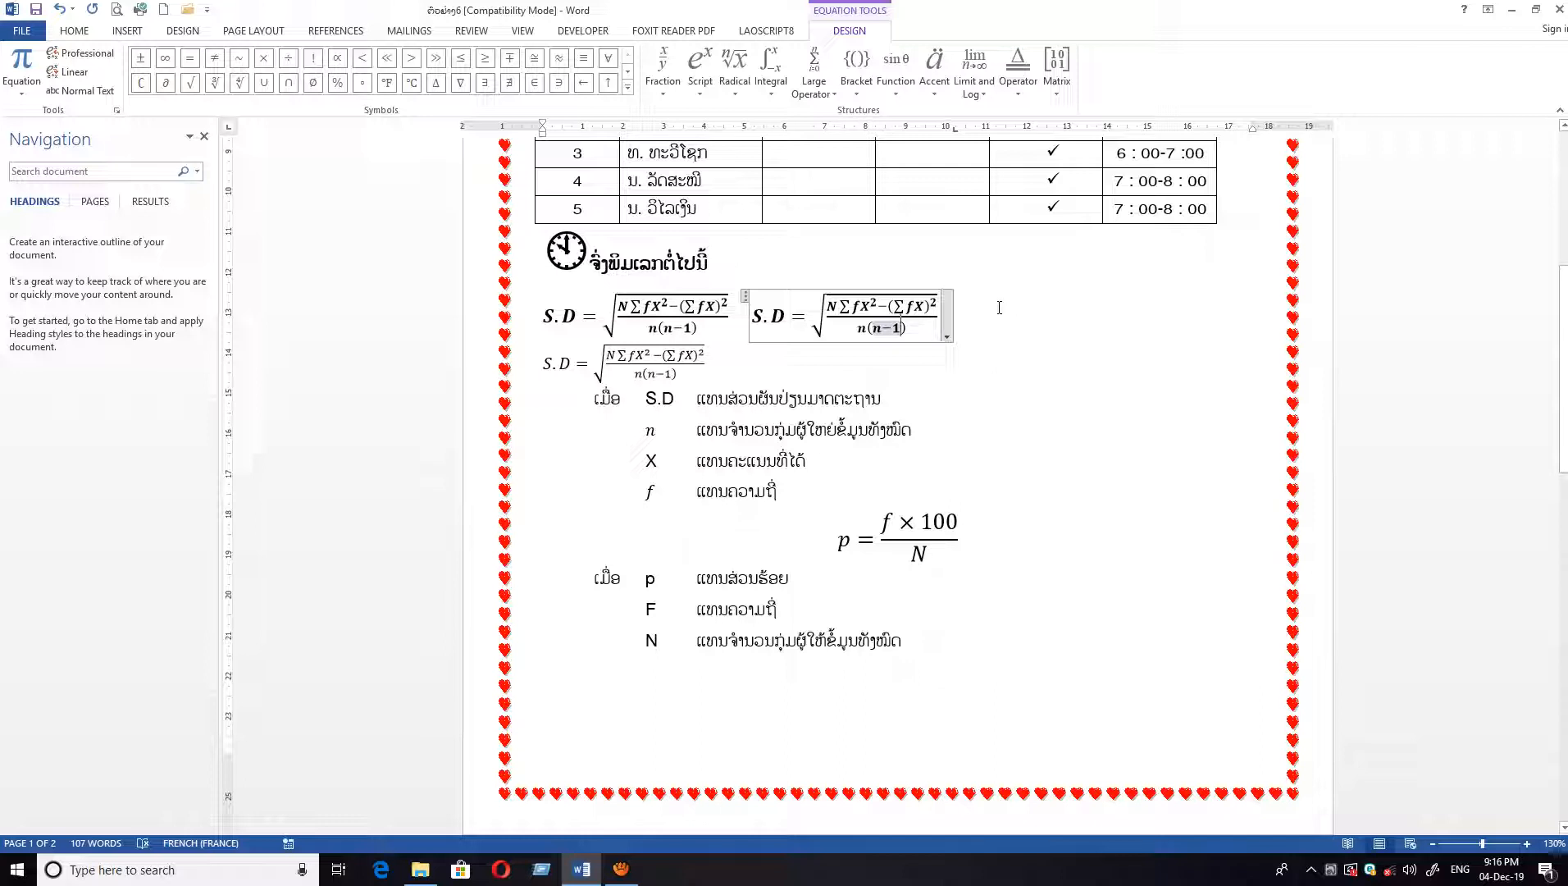
left_click(1041, 323)
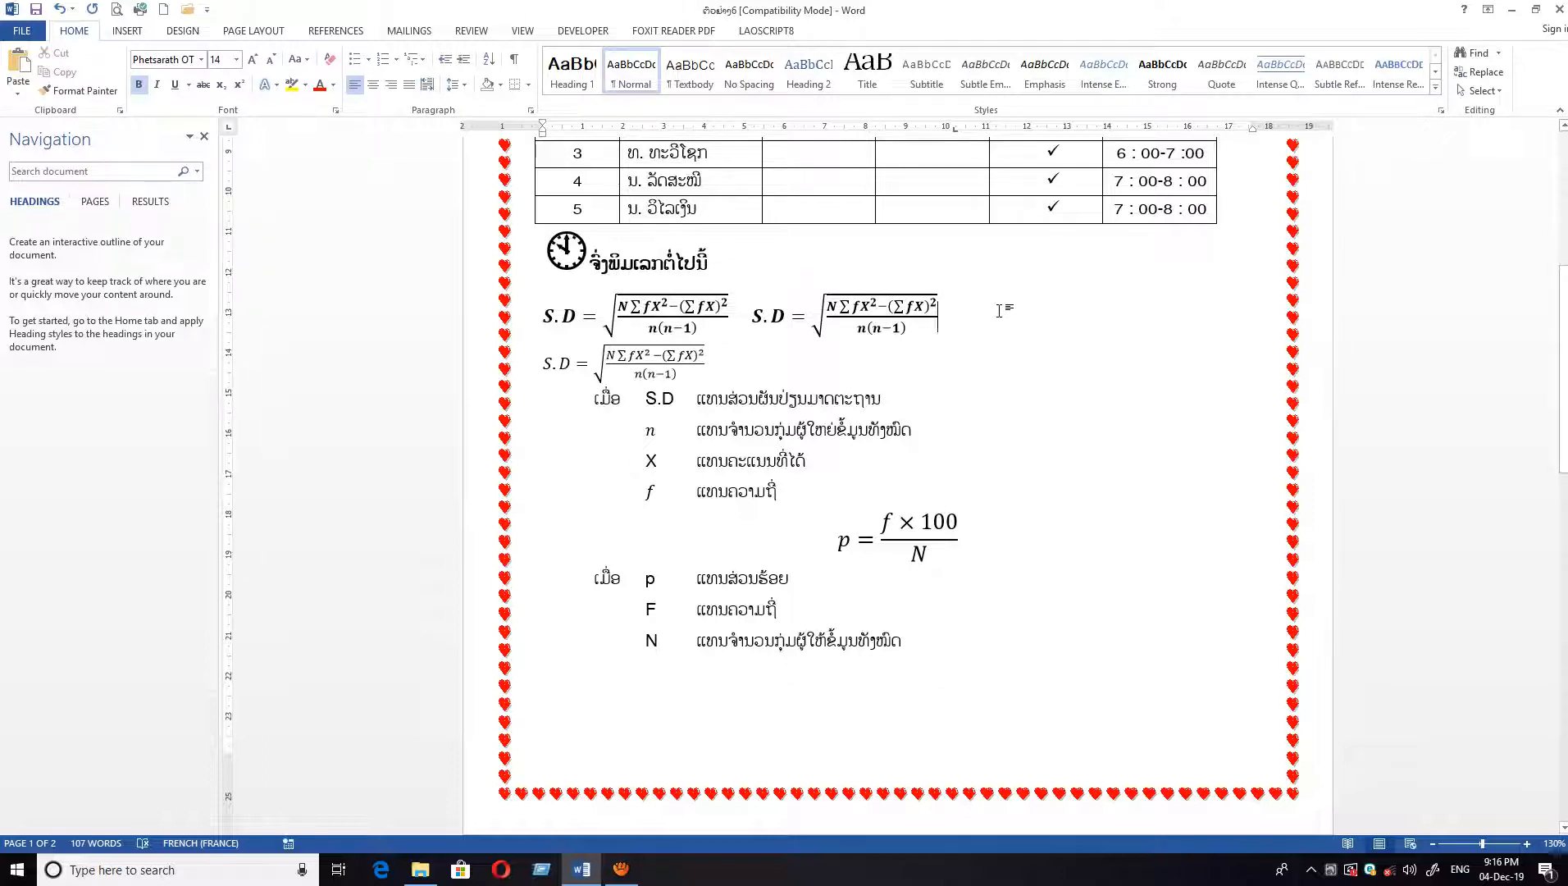
- Delete the second S.D equation beside the first rebuilt copy
key("BackSpace")
key("BackSpace")
key("BackSpace")
key("BackSpace")
key("BackSpace")
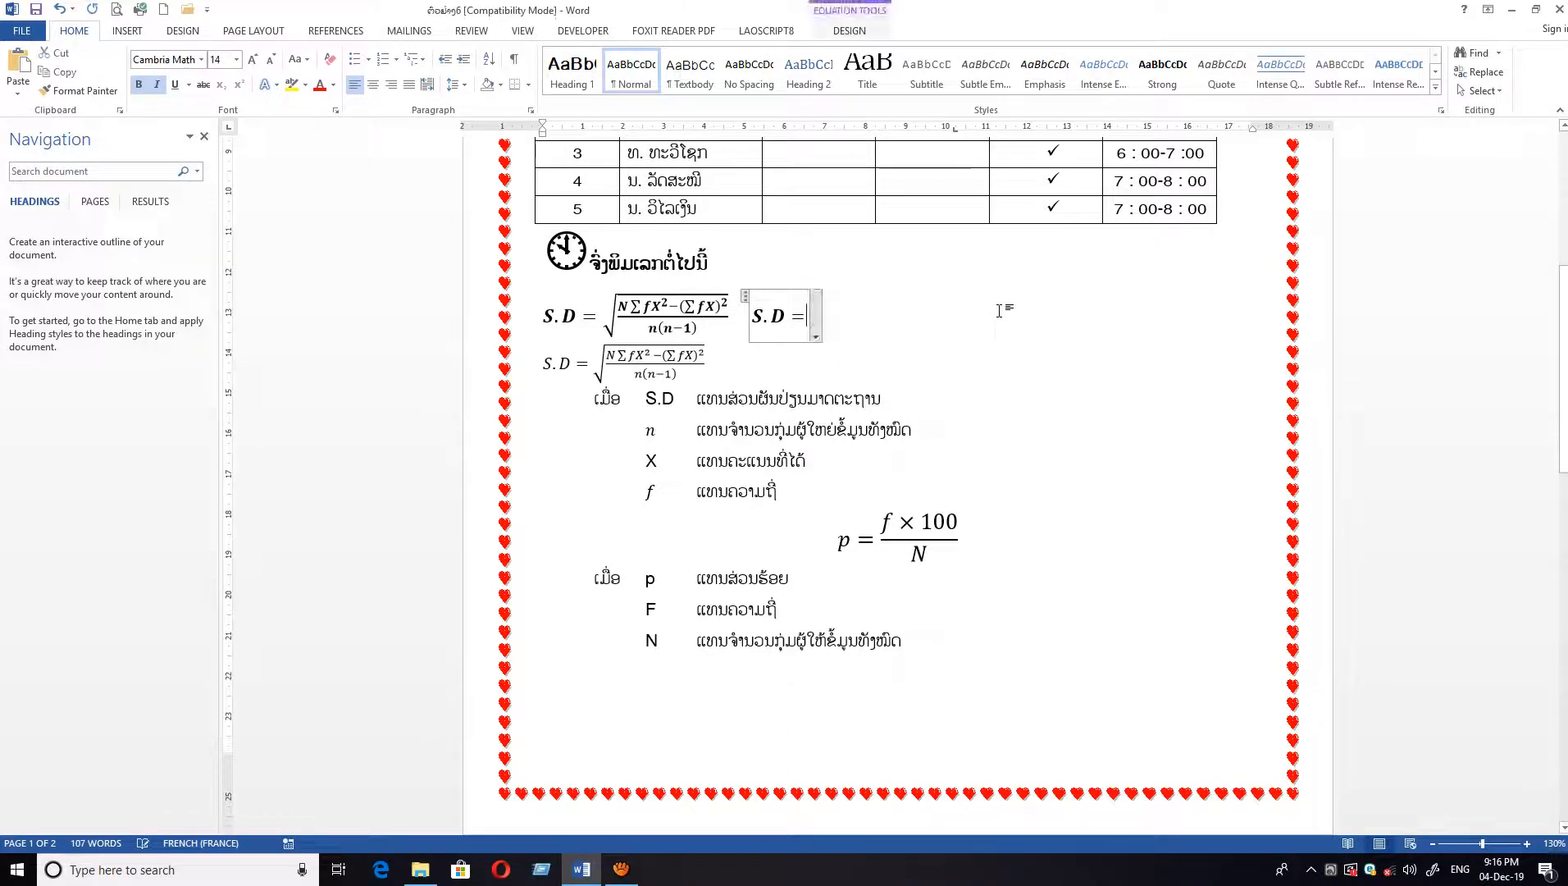
key("BackSpace")
key("BackSpace")
key("BackSpace")
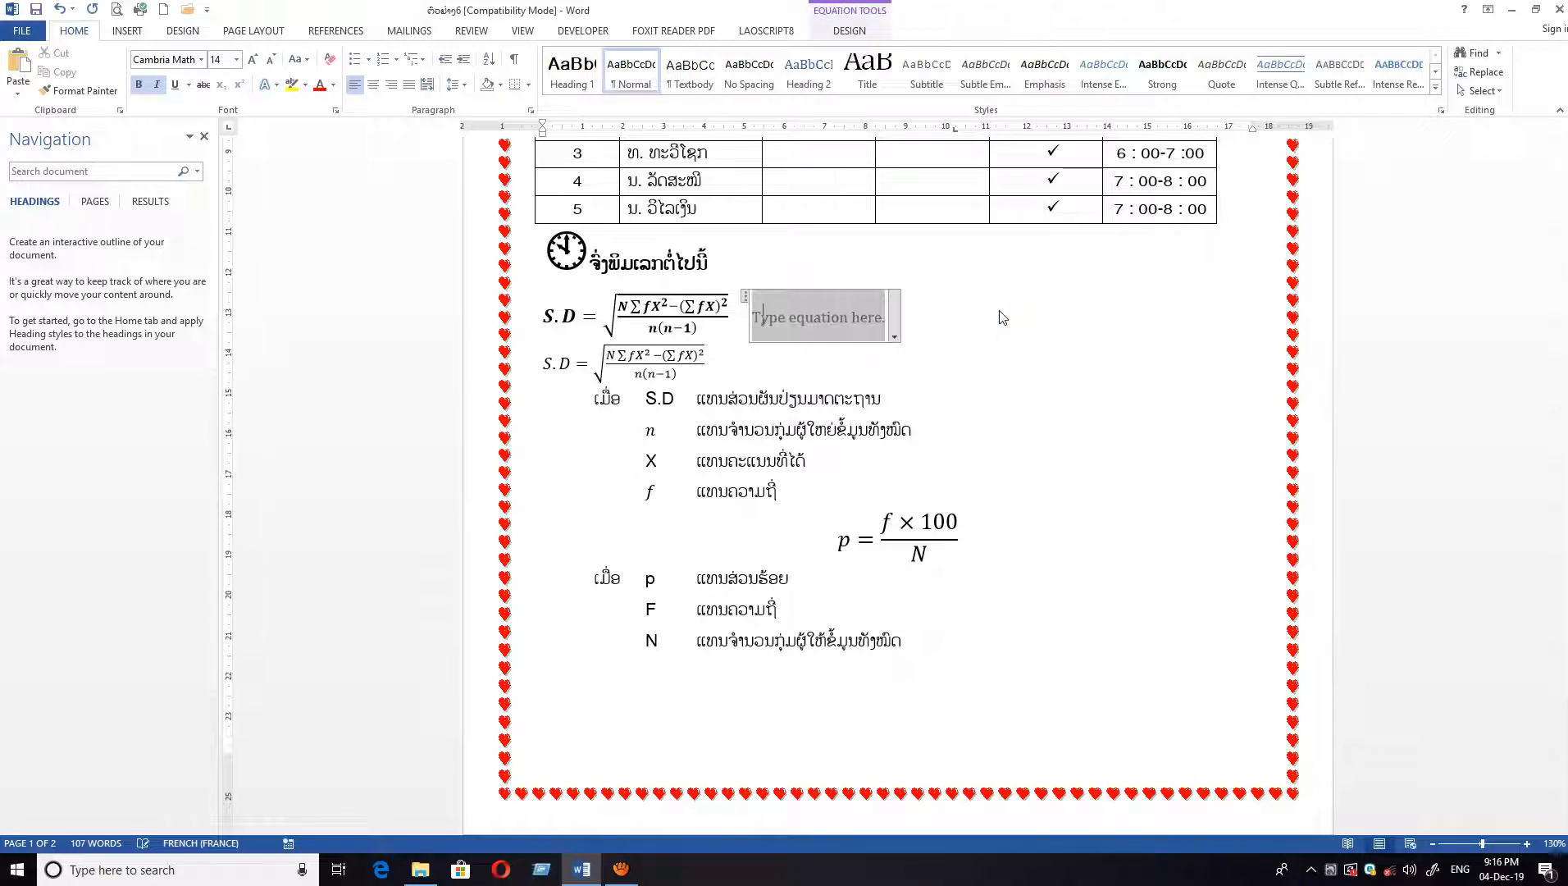
key("BackSpace")
key("BackSpace")
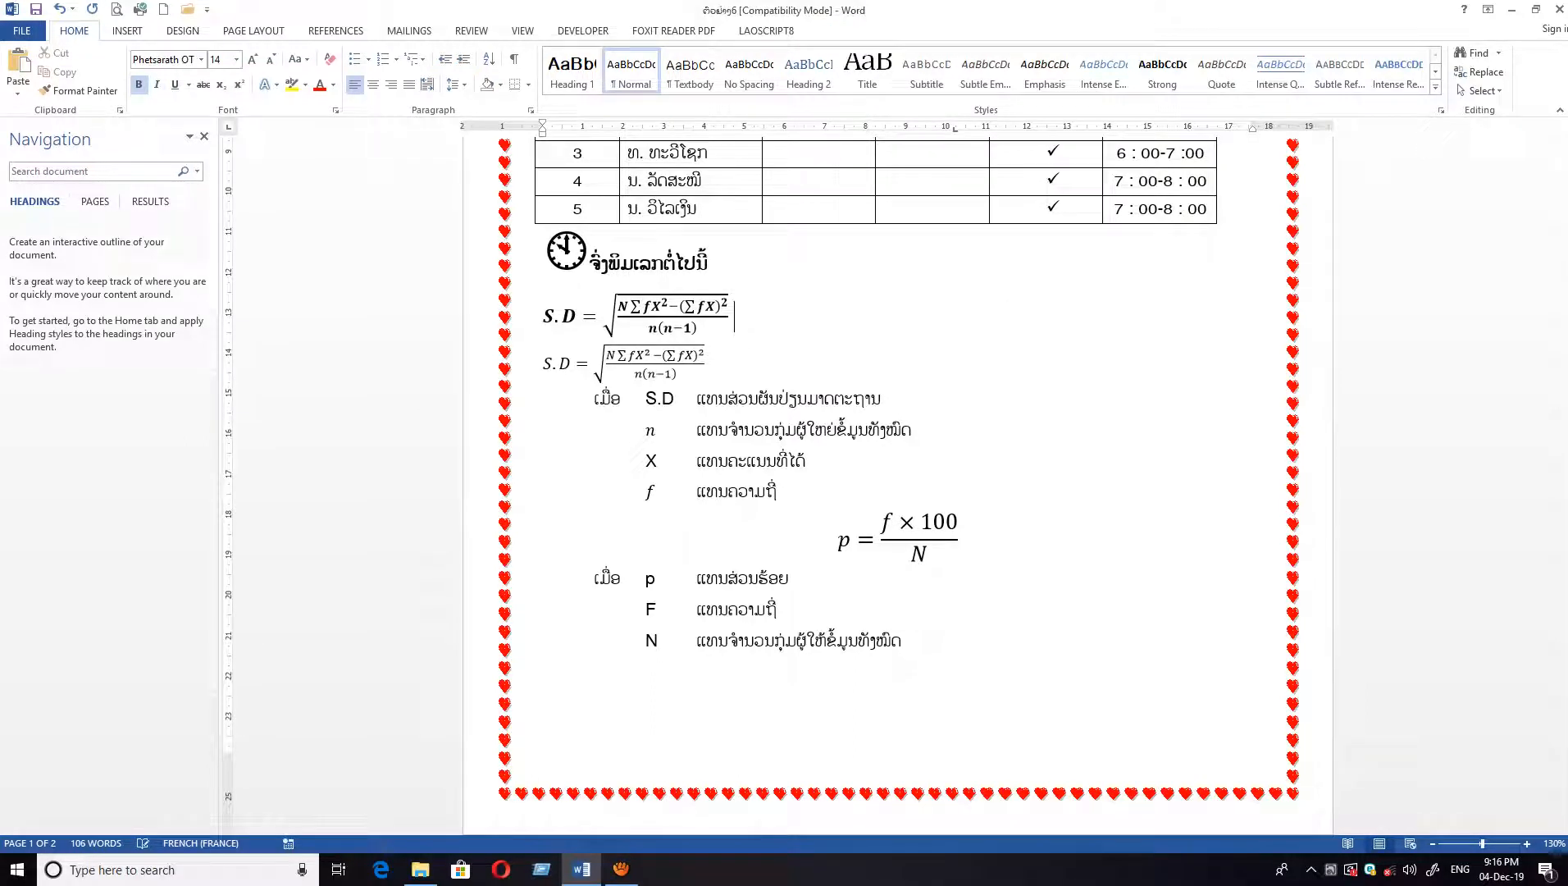
- Delete the remaining rebuilt S.D equation and its empty line above the original formula
left_click(1000, 316)
key("BackSpace")
key("BackSpace")
key("BackSpace")
key("BackSpace")
key("BackSpace")
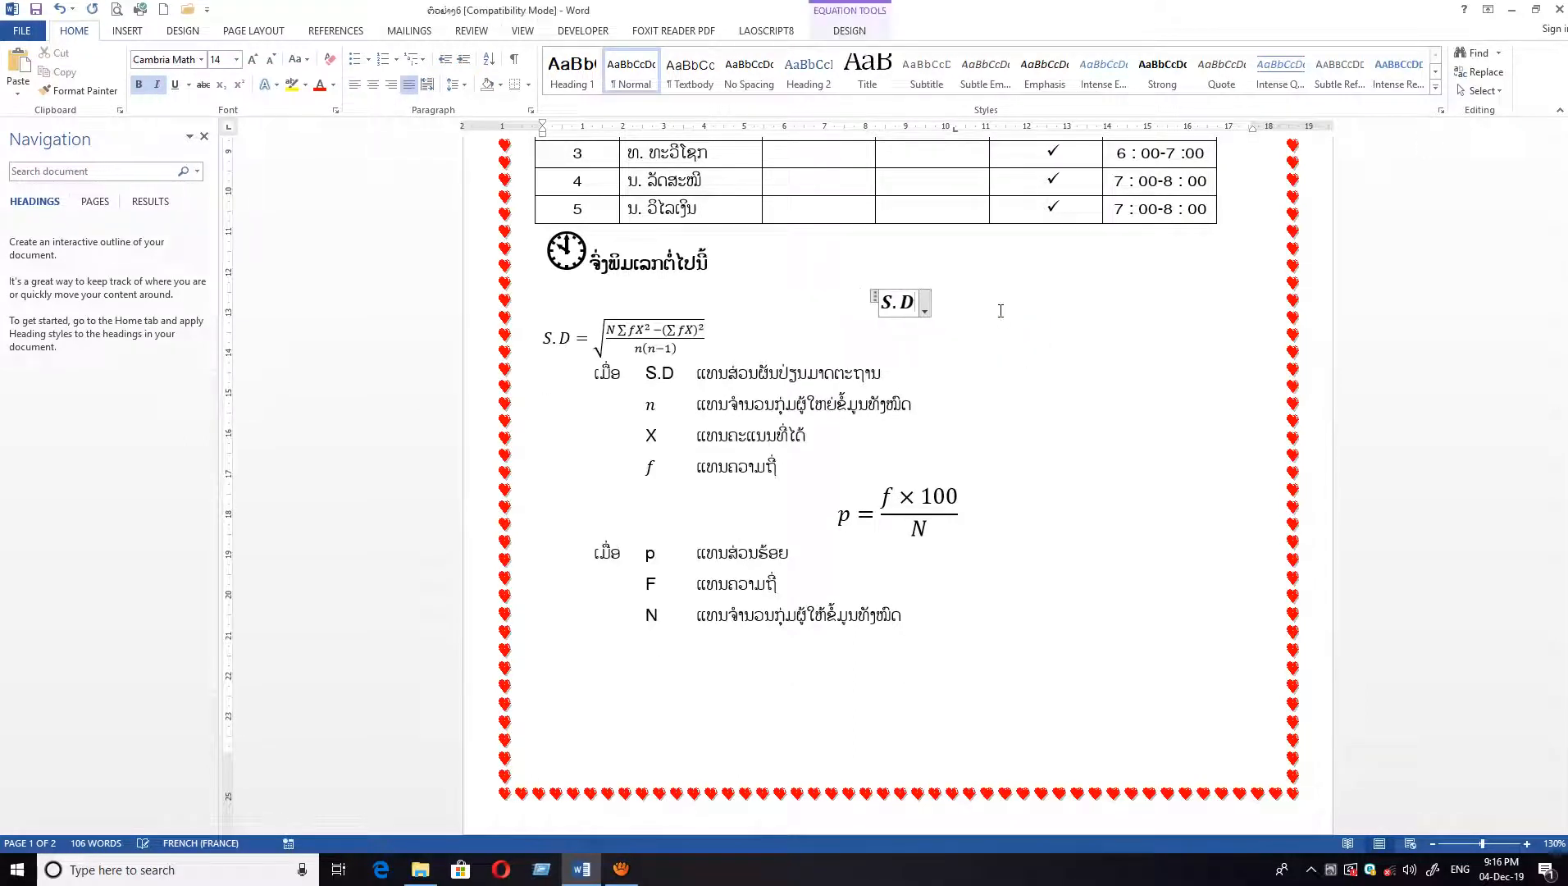
key("BackSpace")
key("BackSpace")
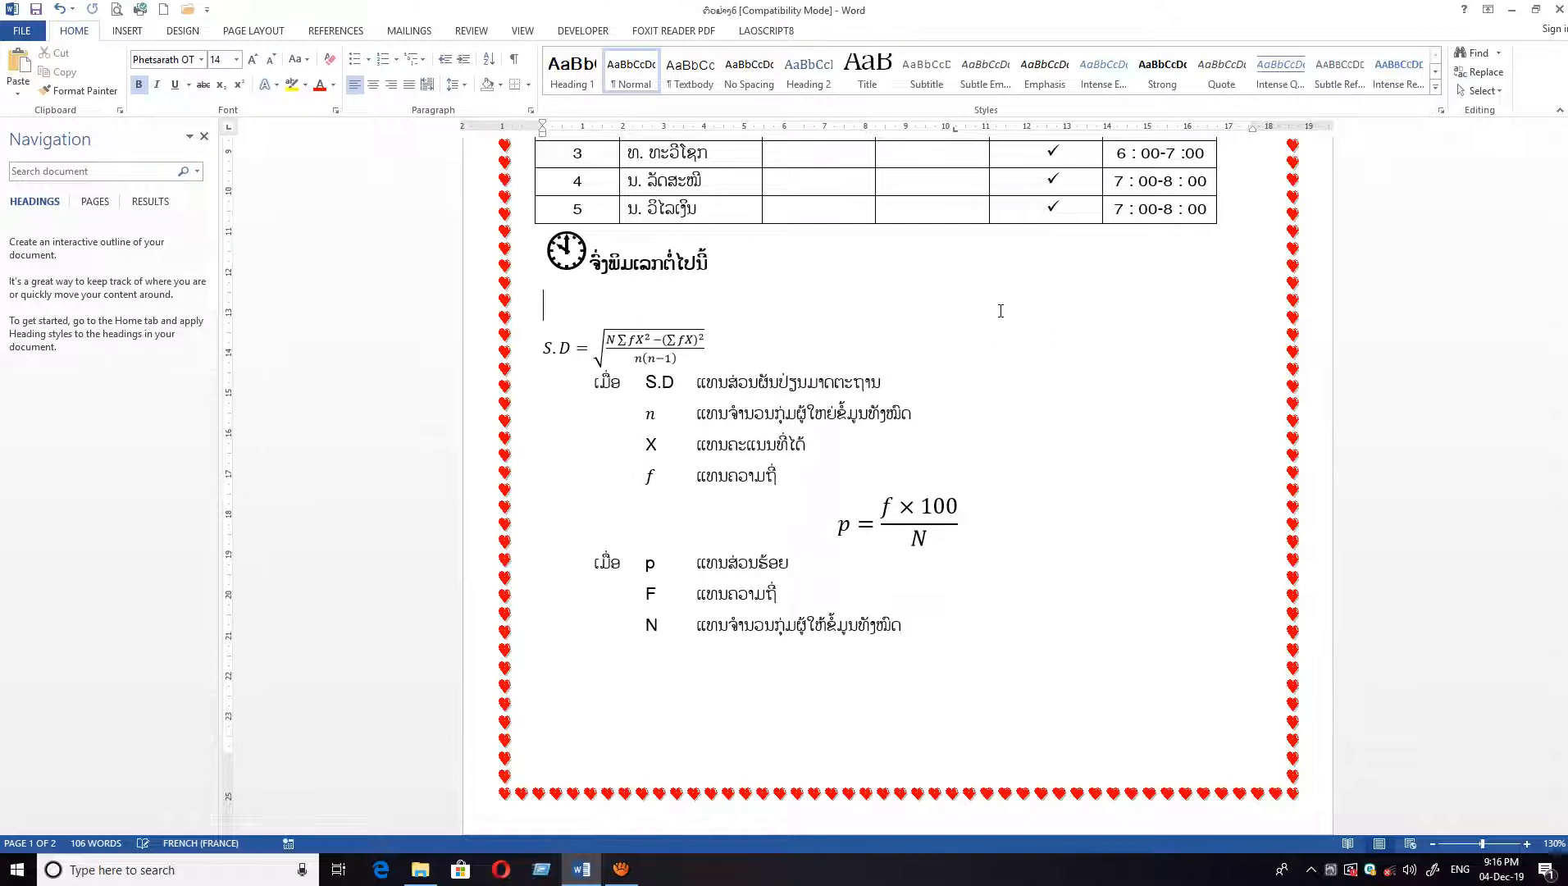
key("BackSpace")
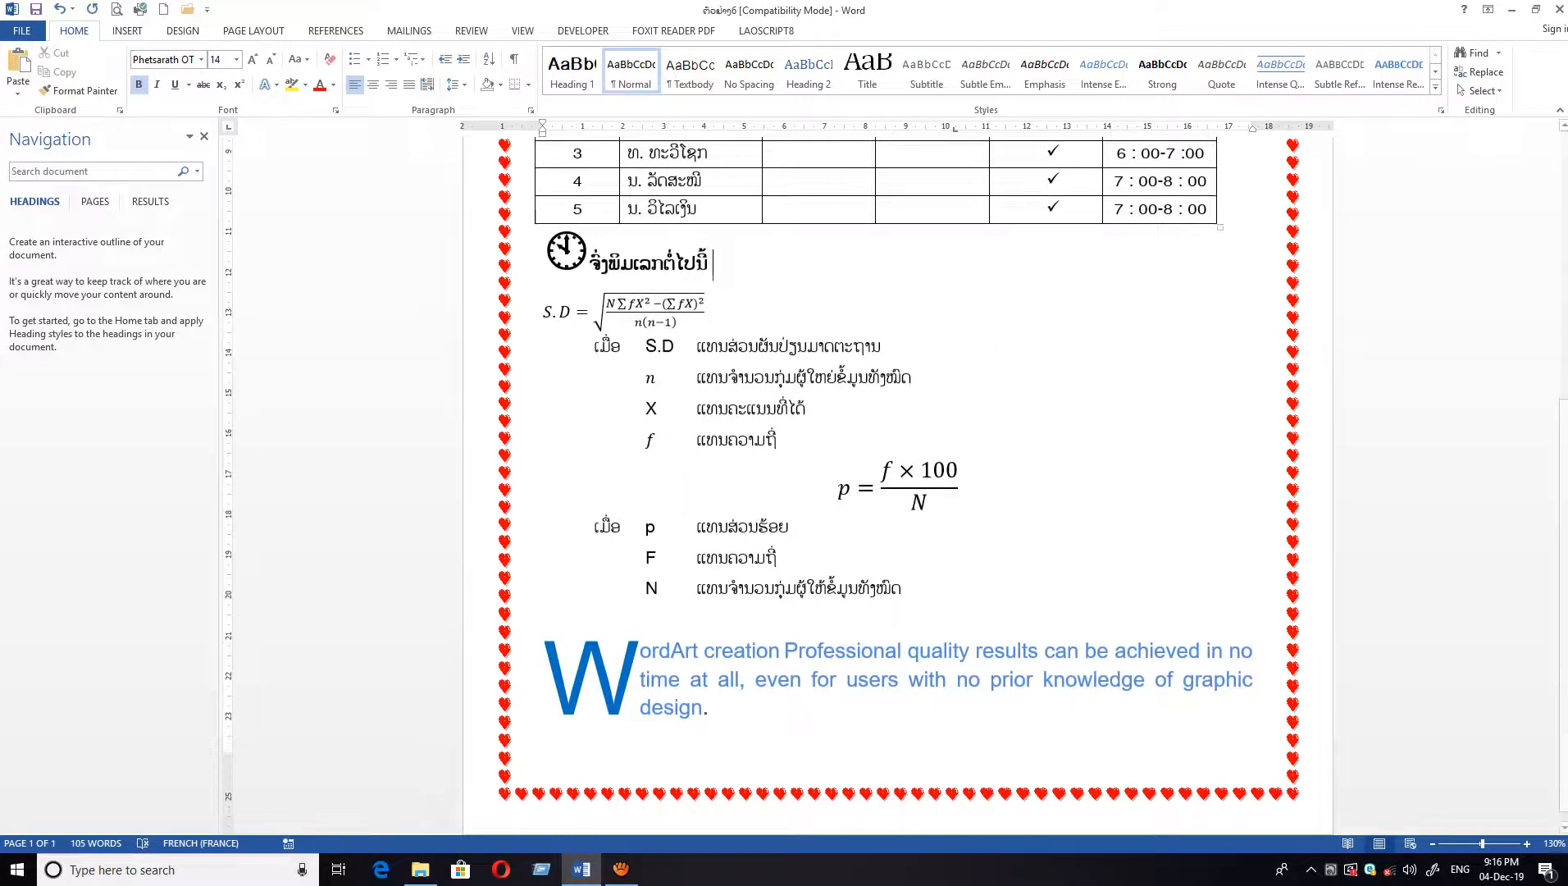
- Insert a new equation beside the original p formula, reading p = followed by an empty stacked fraction
left_click(990, 489)
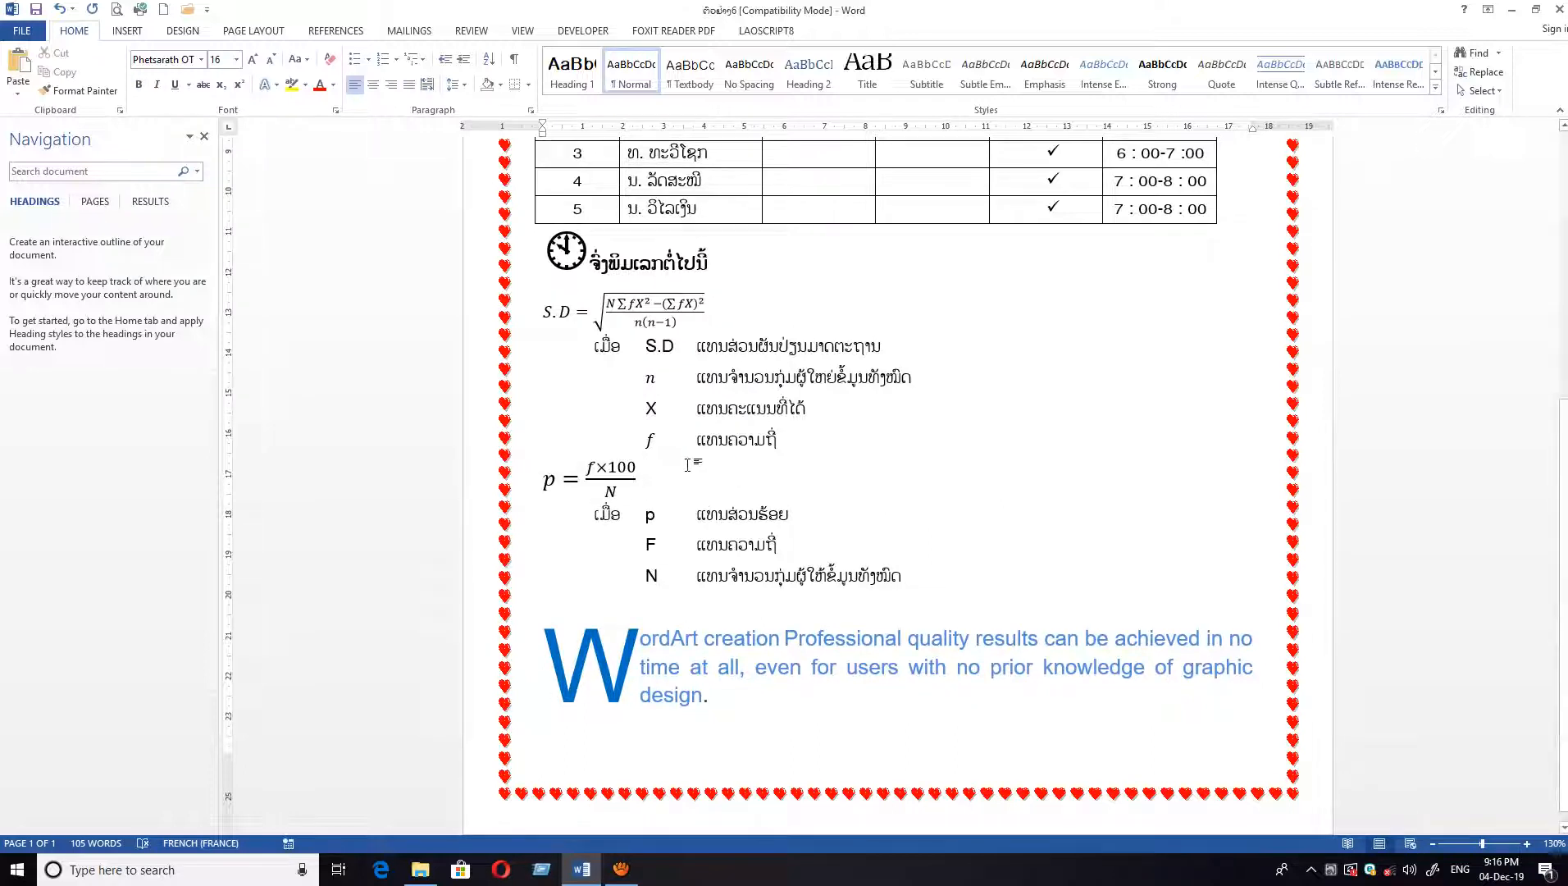
left_click(127, 31)
left_click(1163, 92)
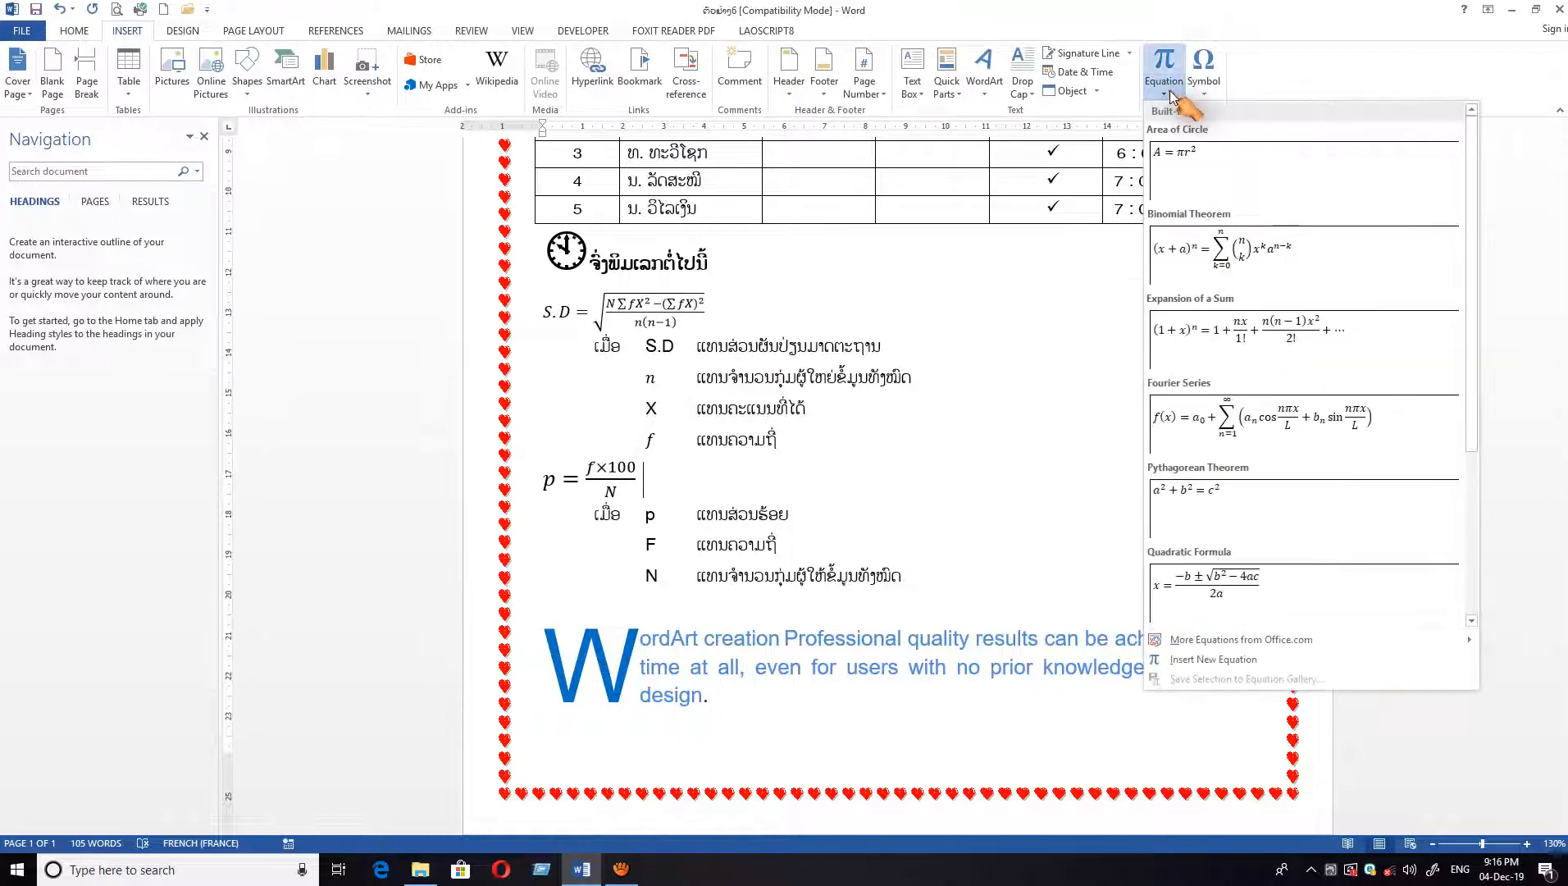
left_click(1226, 665)
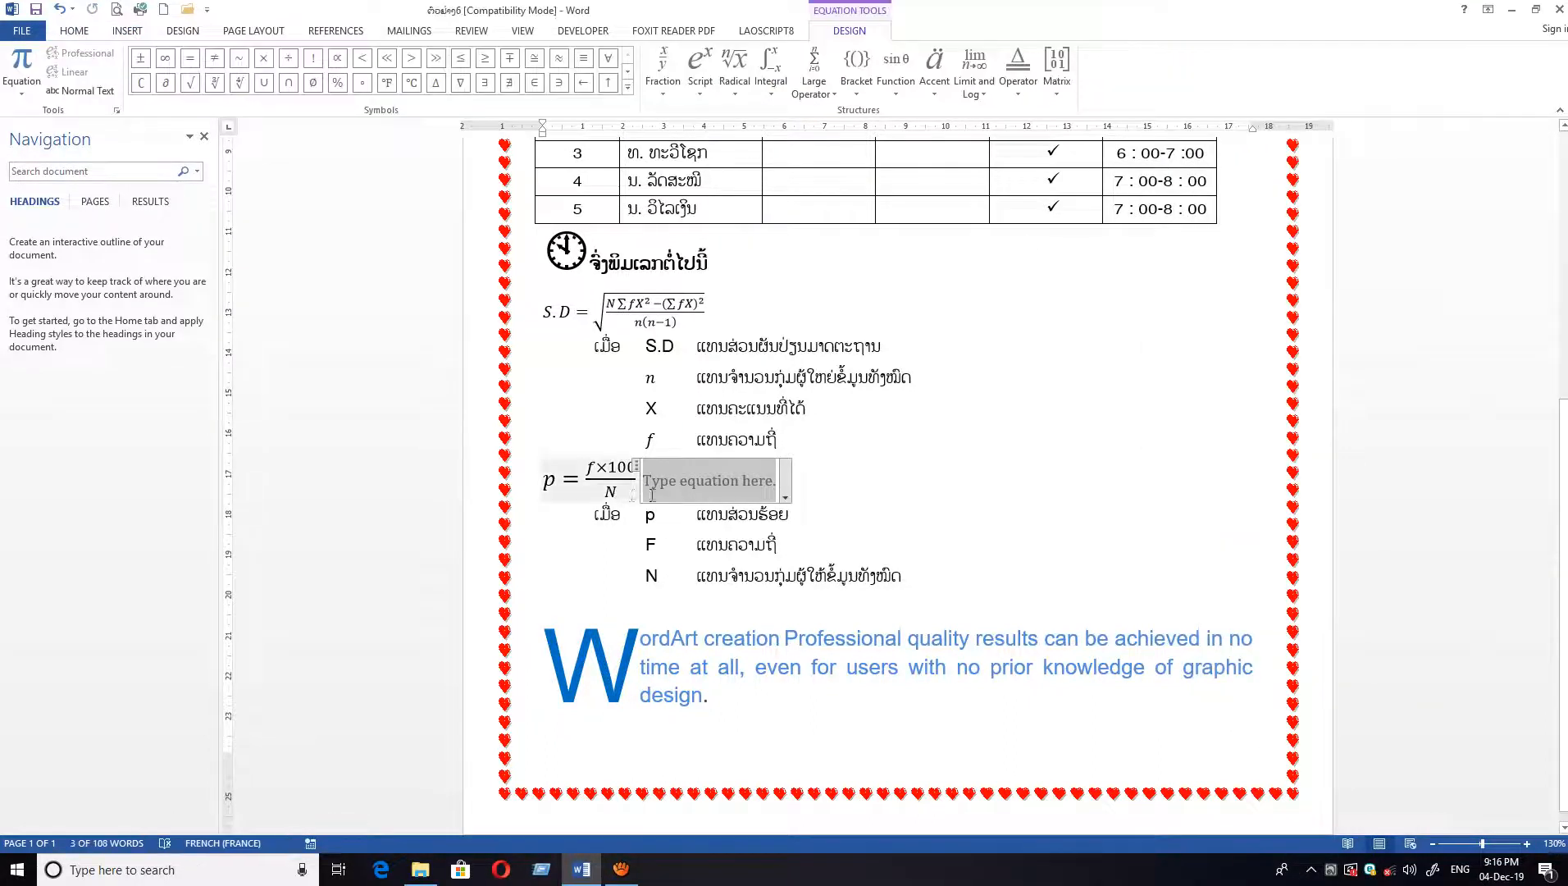
left_click(684, 483)
type("p")
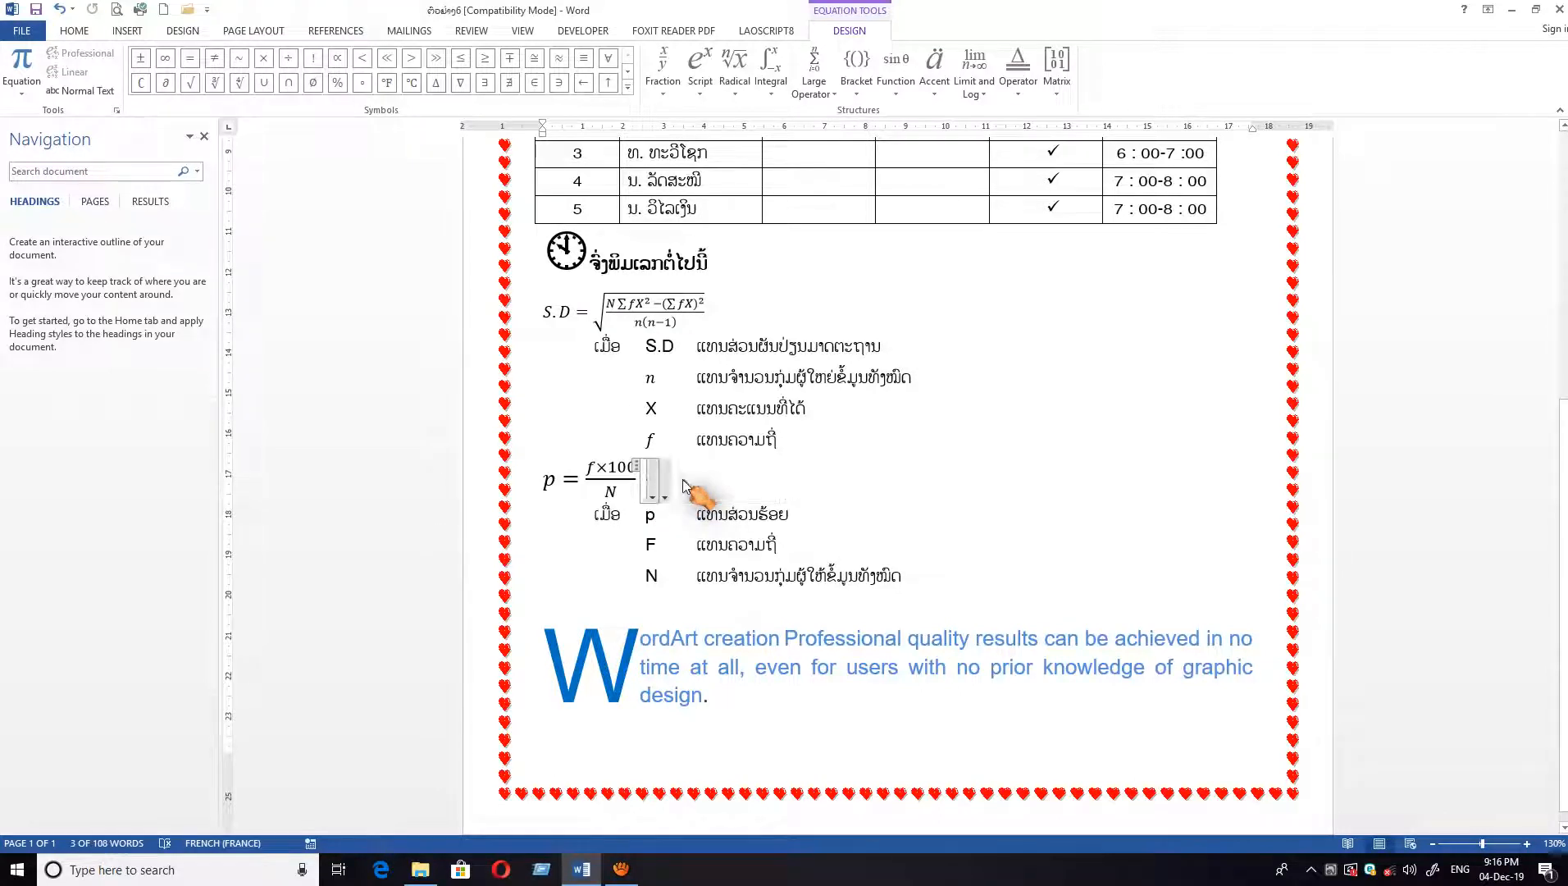
type("=")
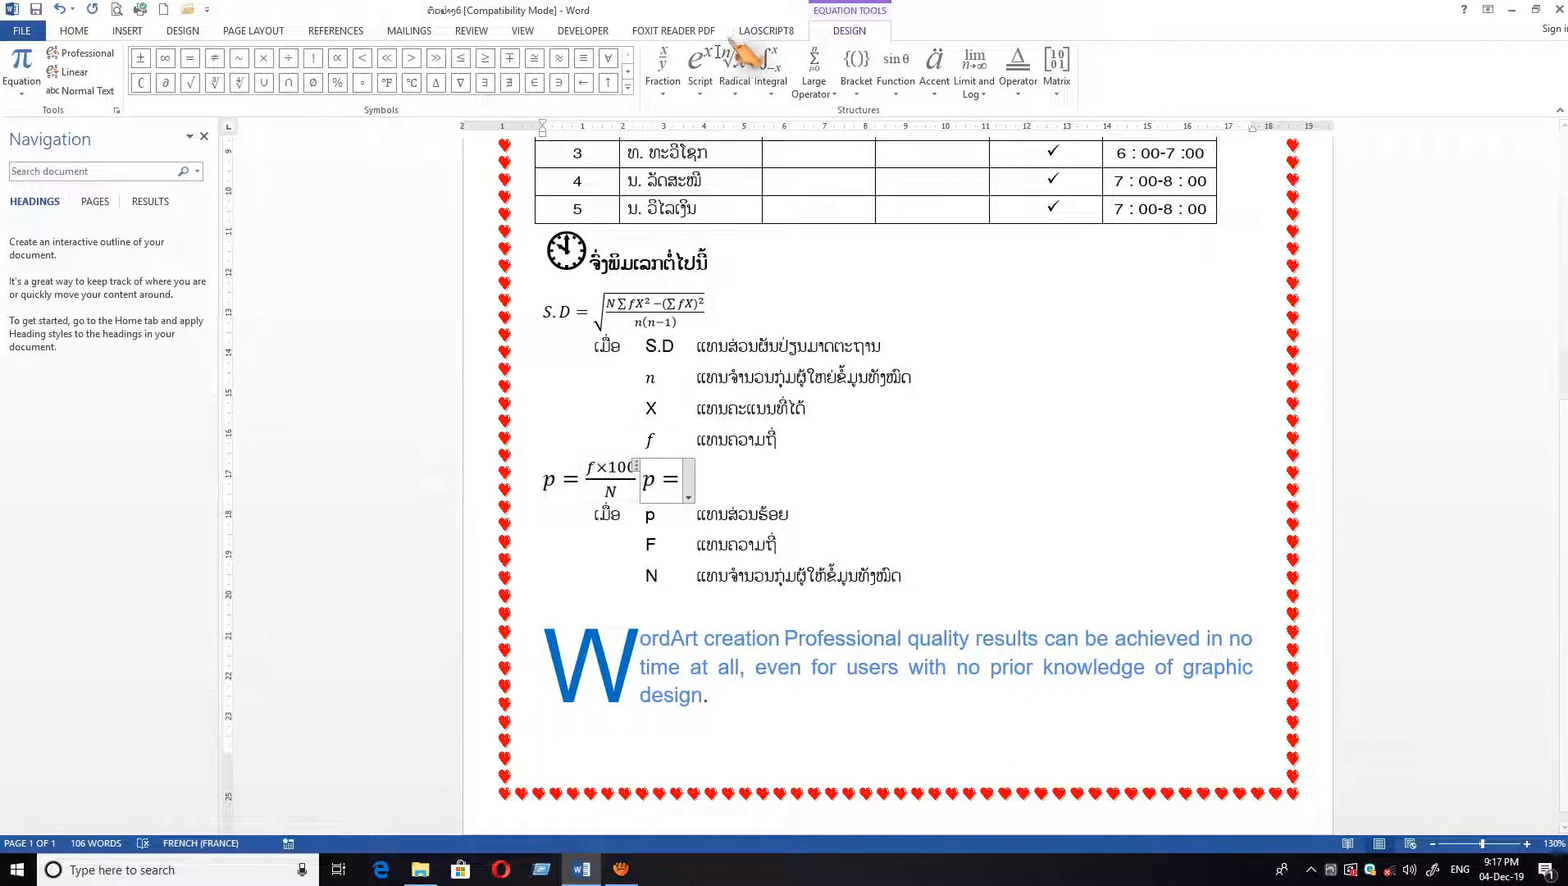
left_click(666, 61)
left_click(689, 161)
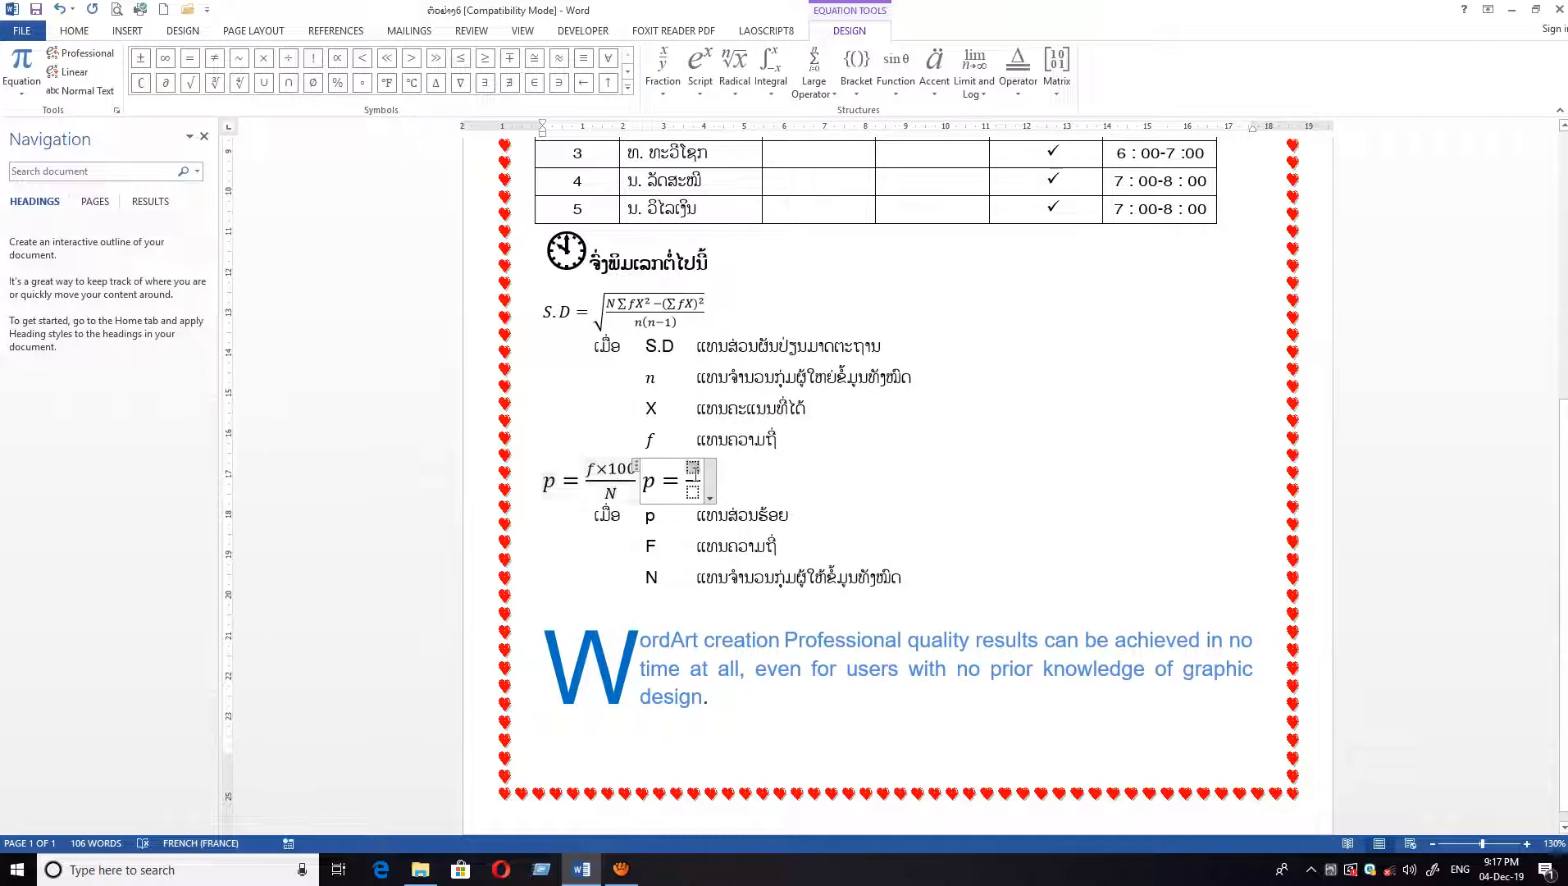
- Fill the new p equation's fraction with fx100 as the numerator and n as the denominator
type("f")
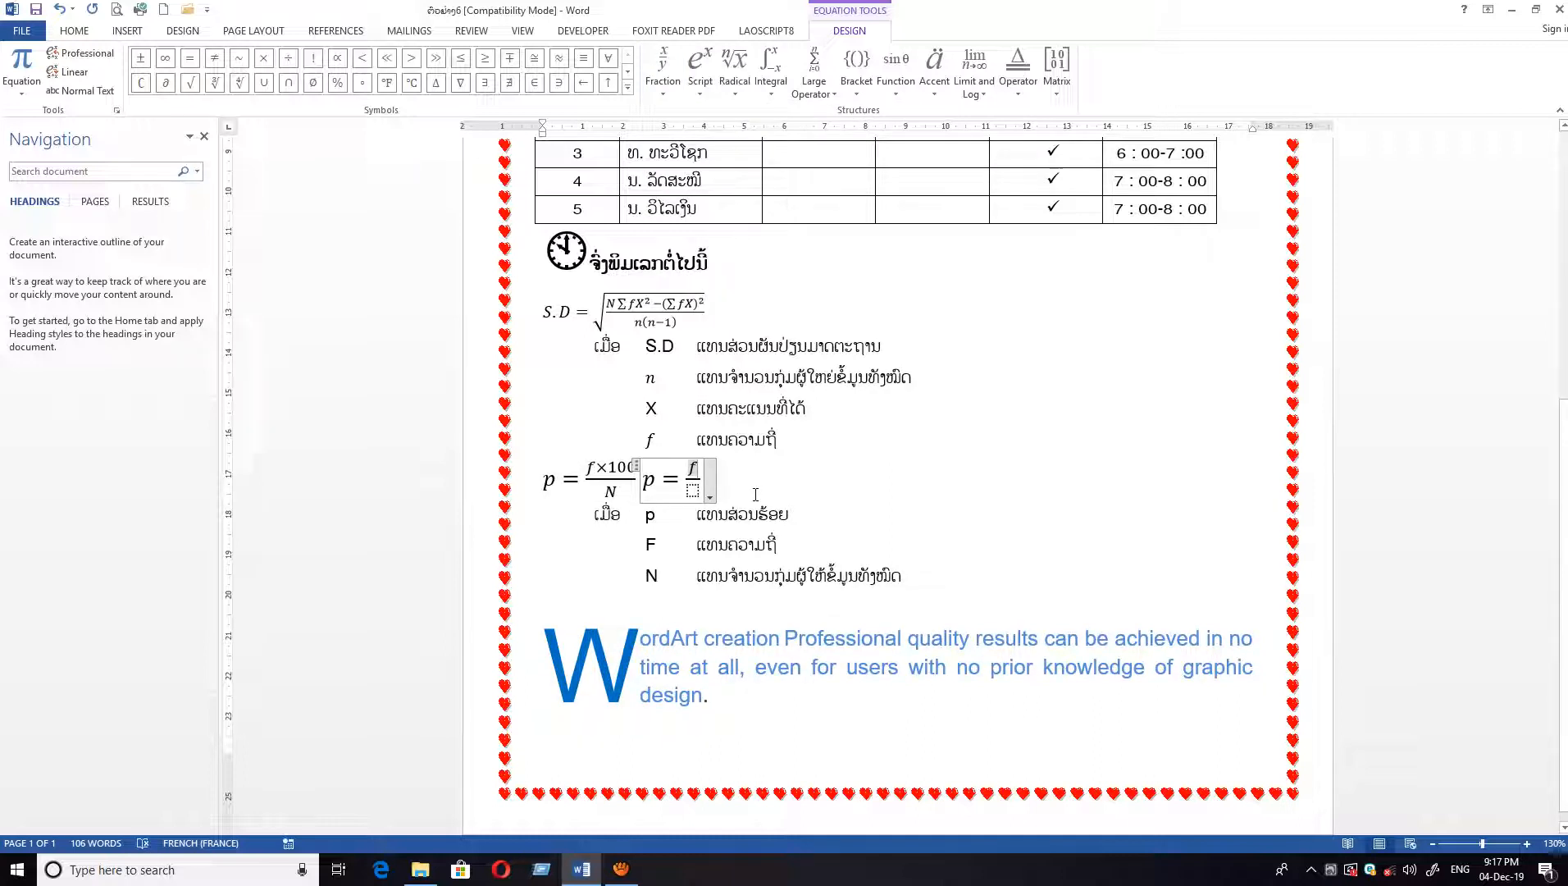
type("x100")
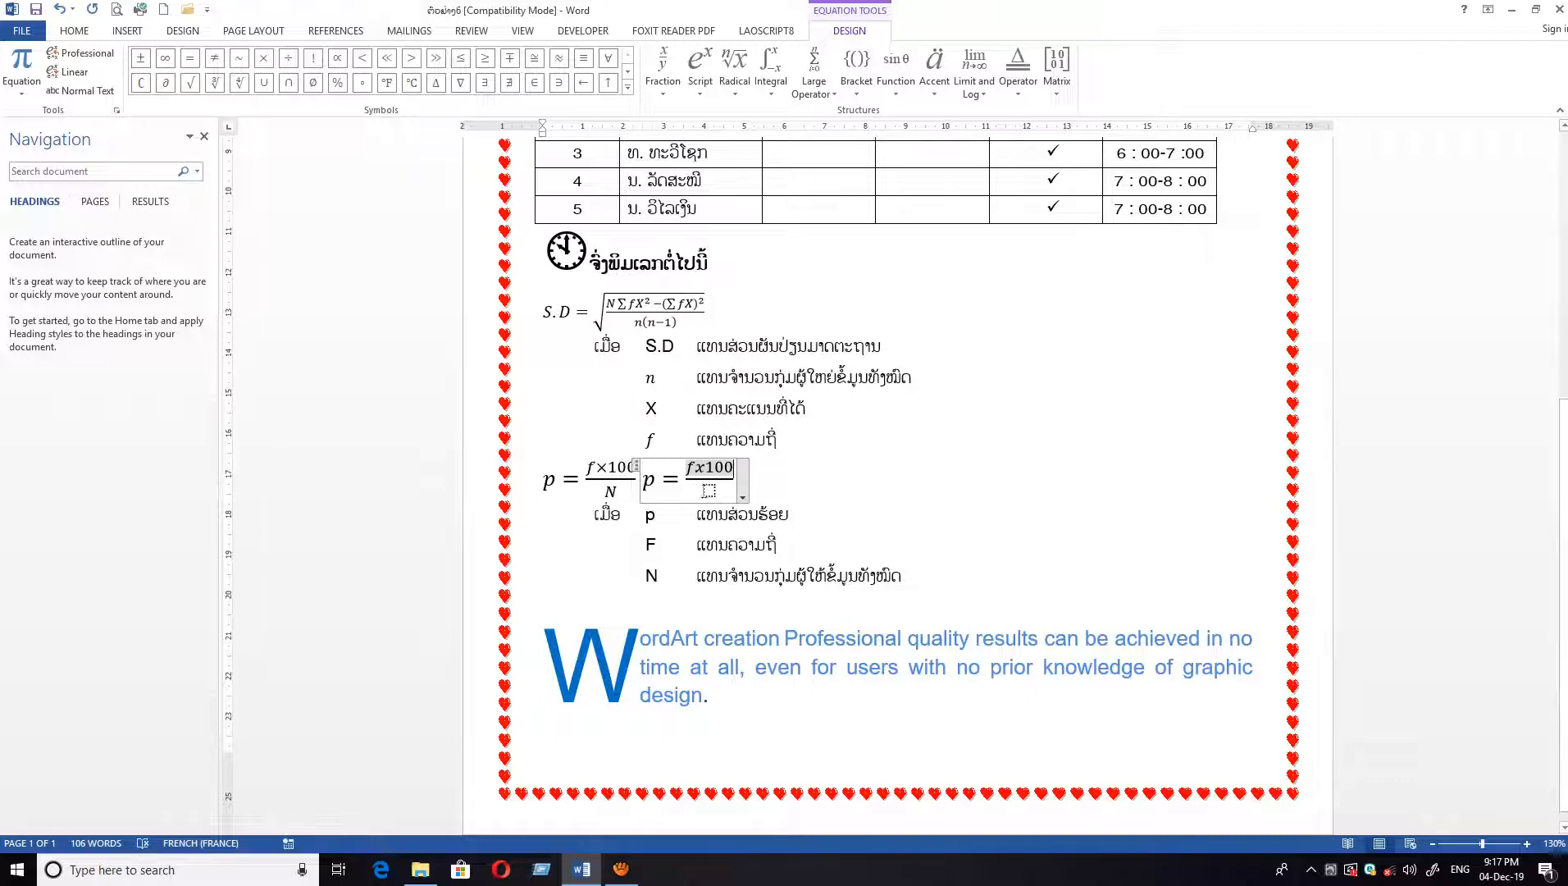
left_click(710, 491)
type("n")
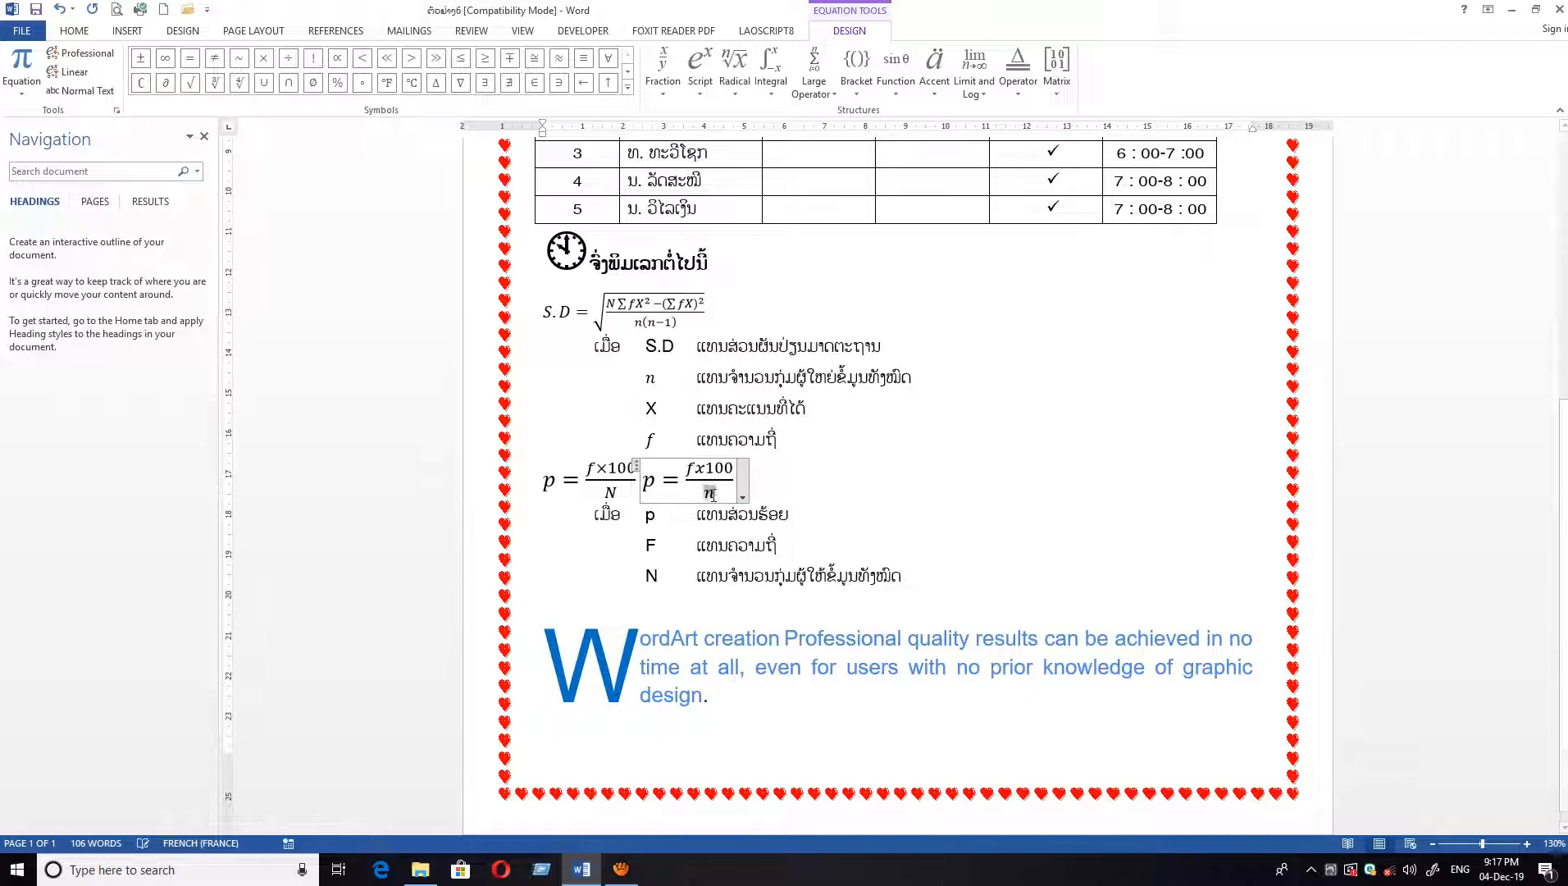
left_click(785, 487)
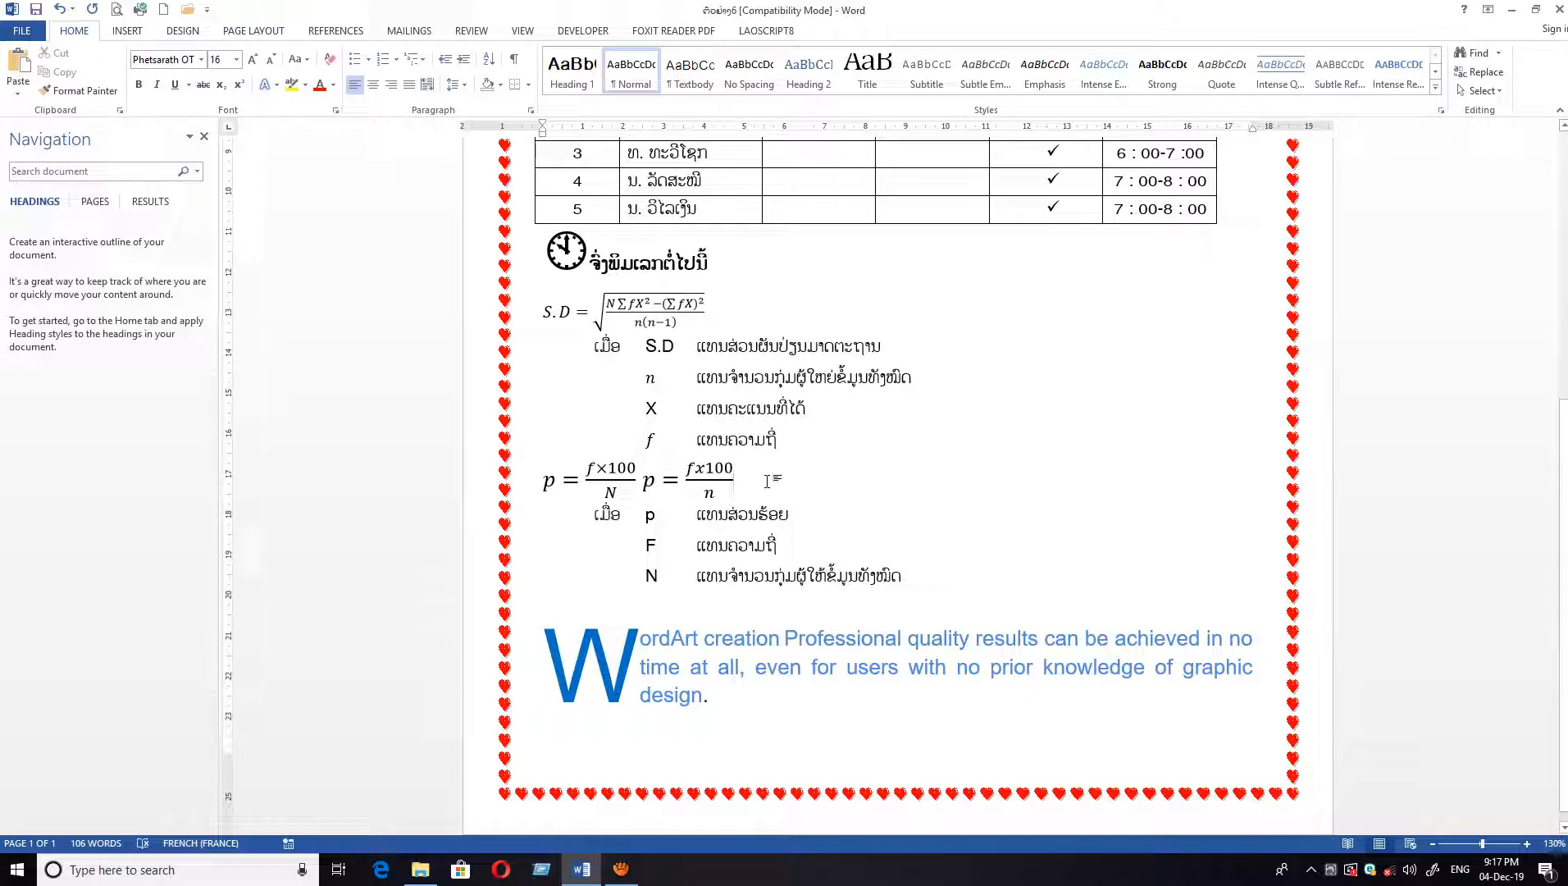
- Remove the rebuilt p equation beside the original p formula
key("BackSpace")
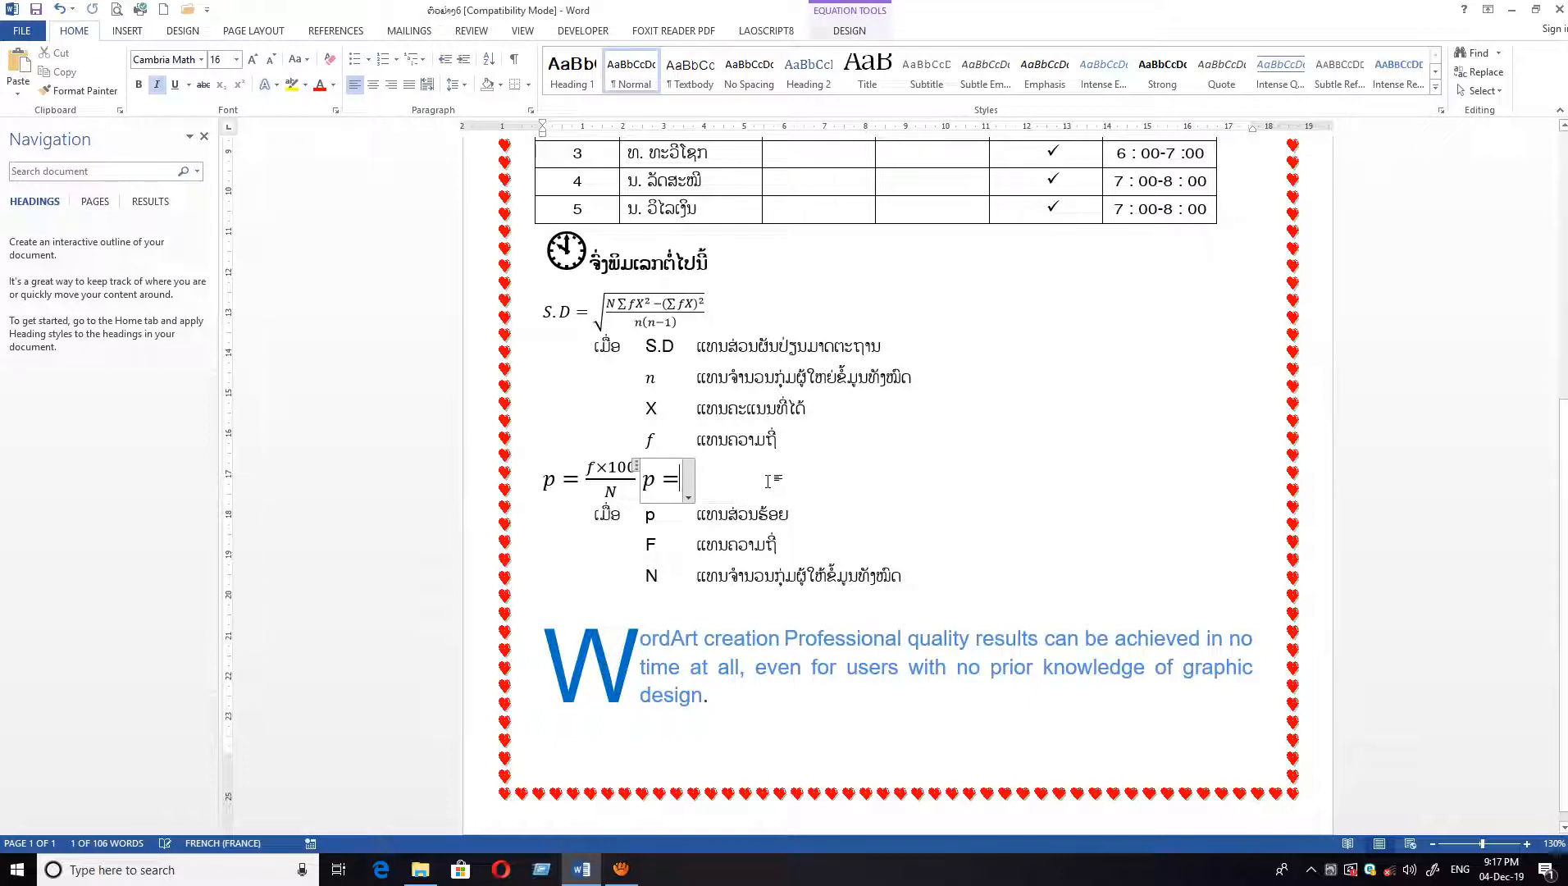
key("BackSpace")
key("BackSpace")
key("ctrl+z")
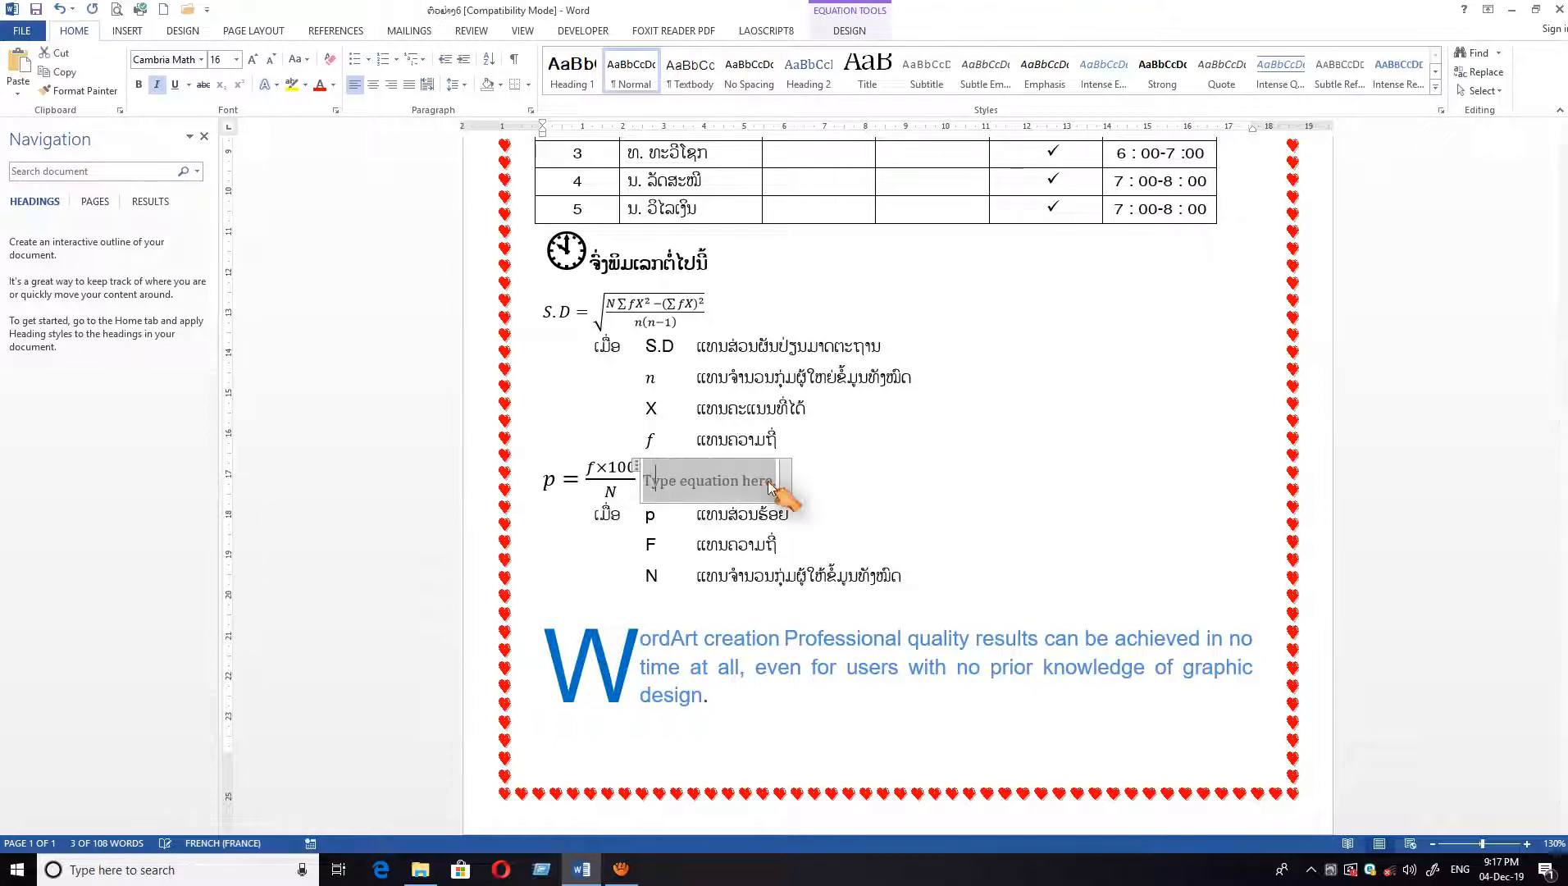
key("ctrl+z")
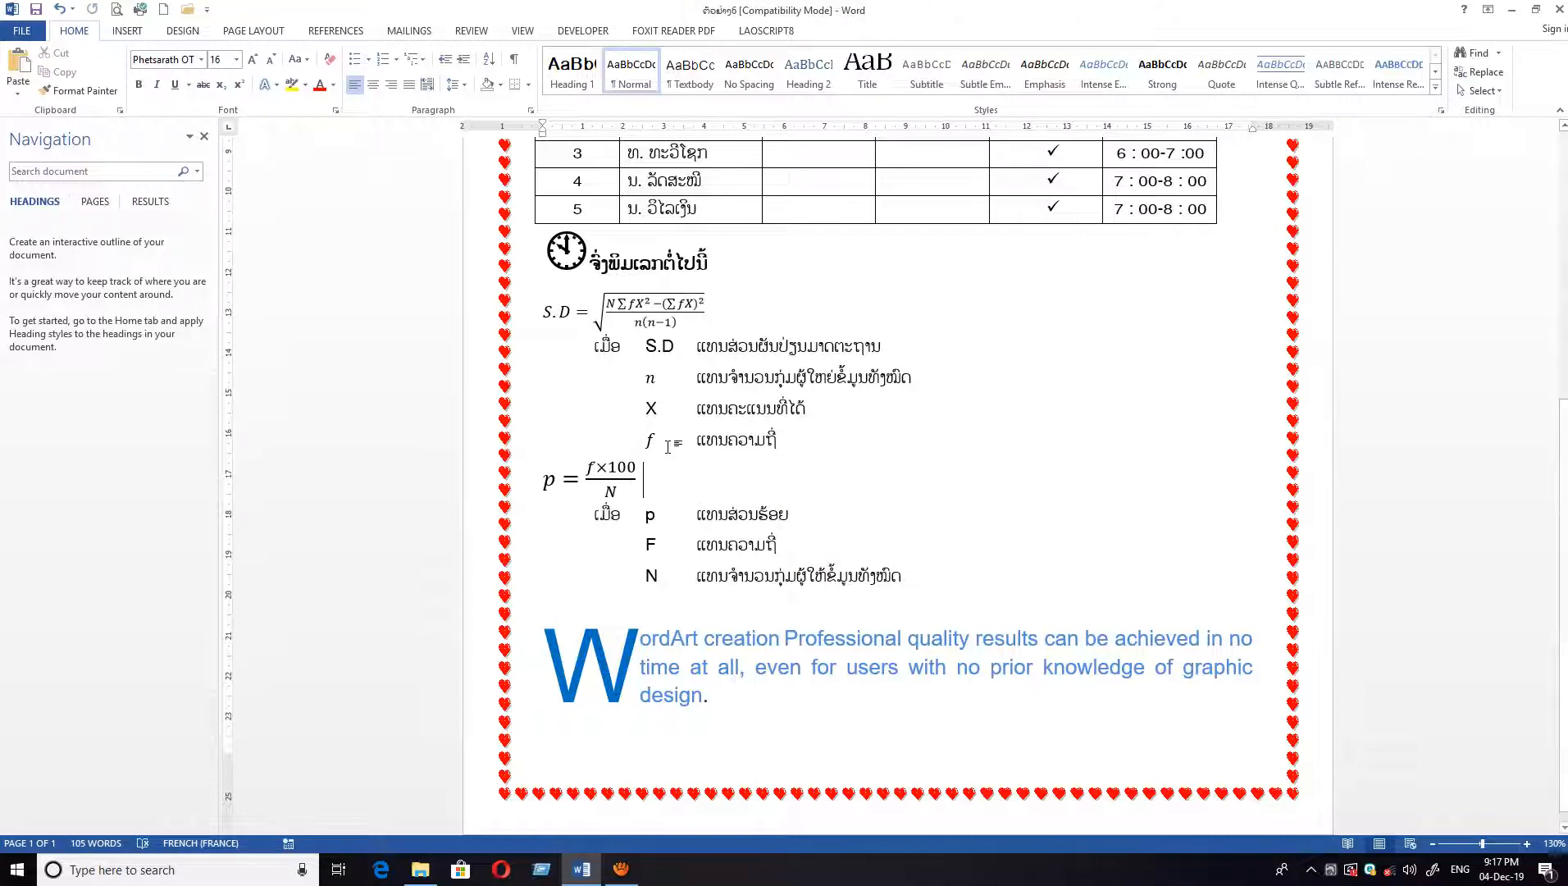
- Delete the drop cap W from the start of the WordArt creation paragraph
scroll(722, 456, "down", 1)
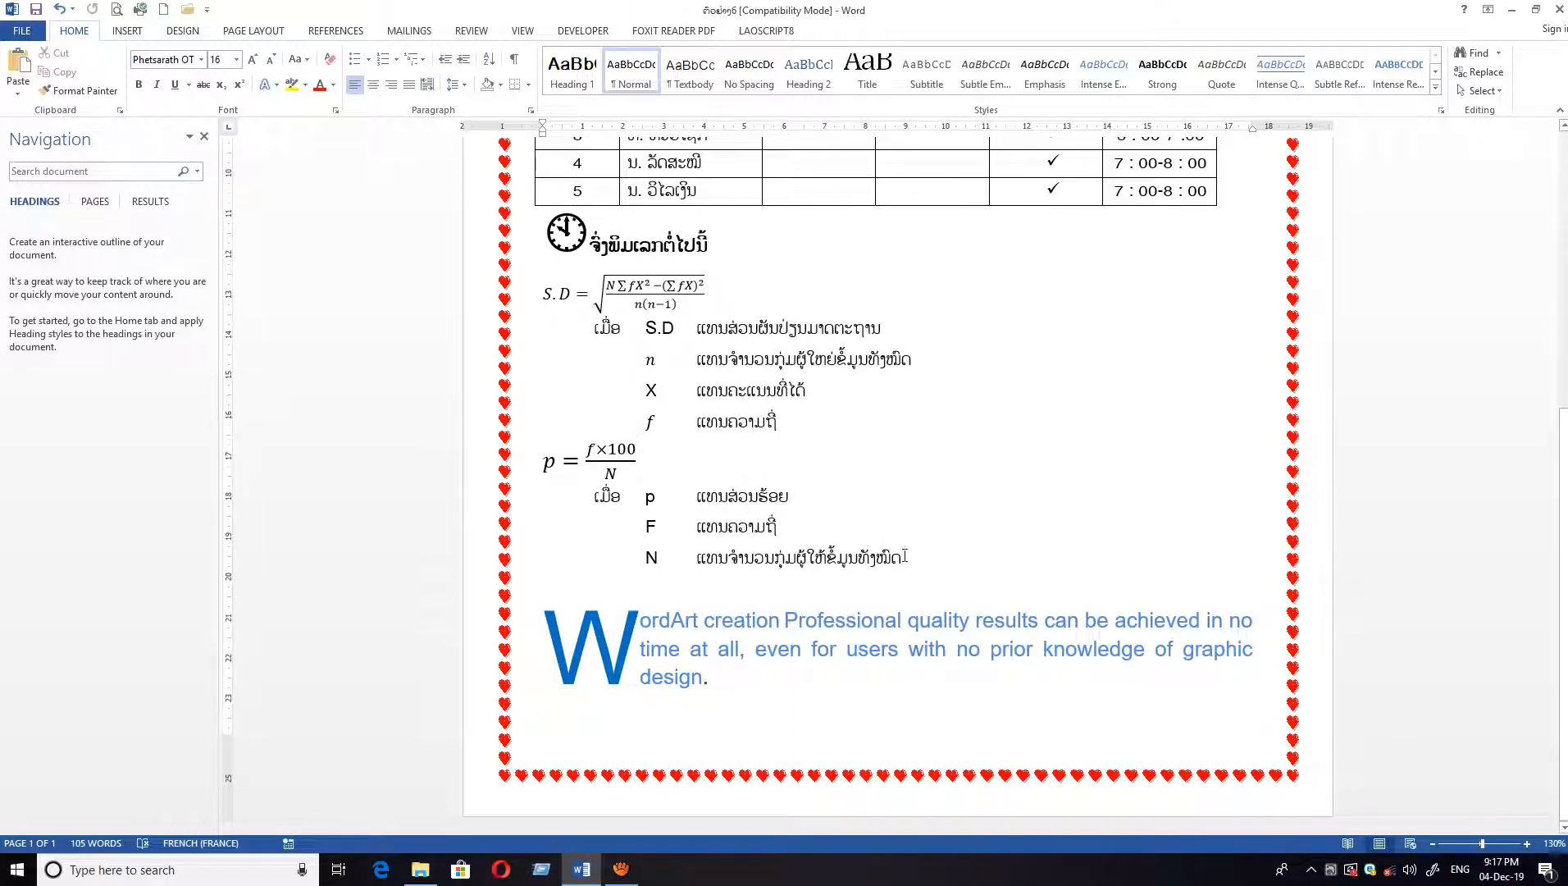
left_click(645, 617)
left_click(698, 625)
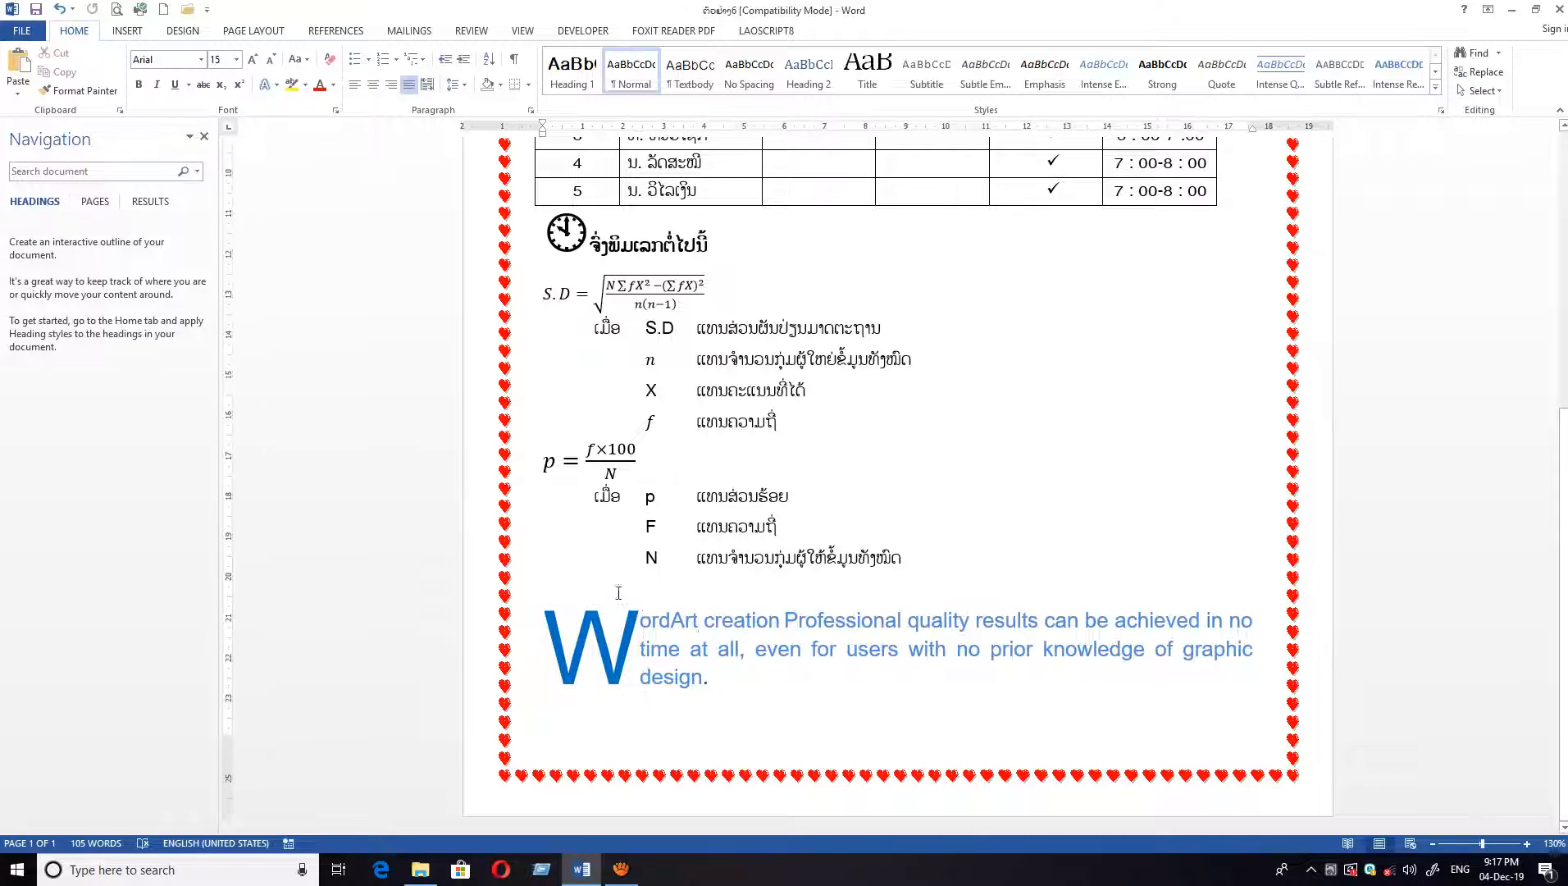
left_click_drag(620, 602, 974, 705)
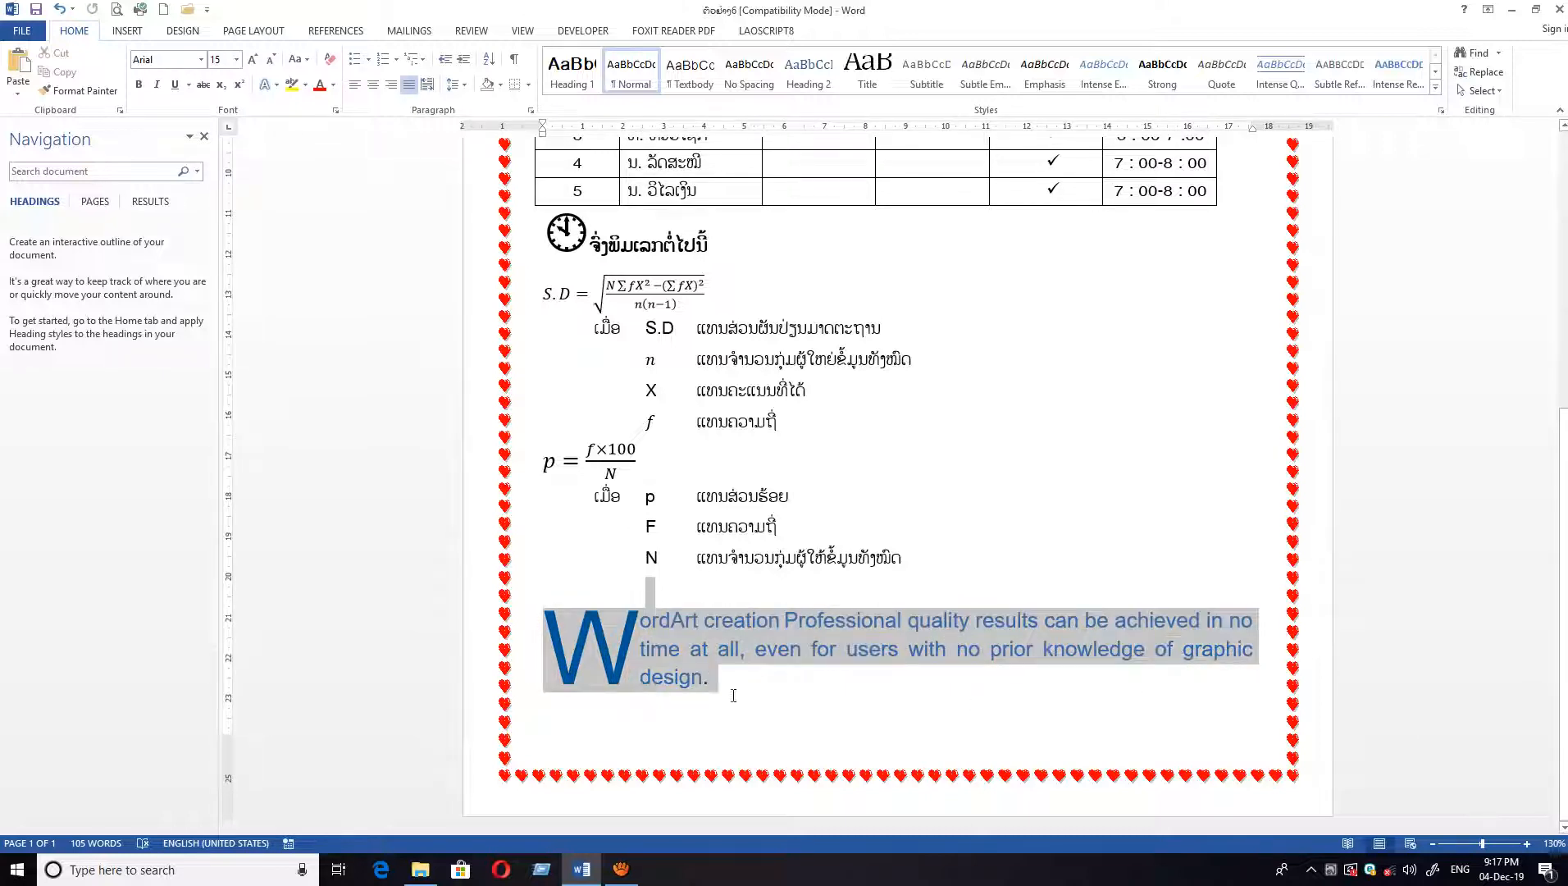
left_click(625, 623)
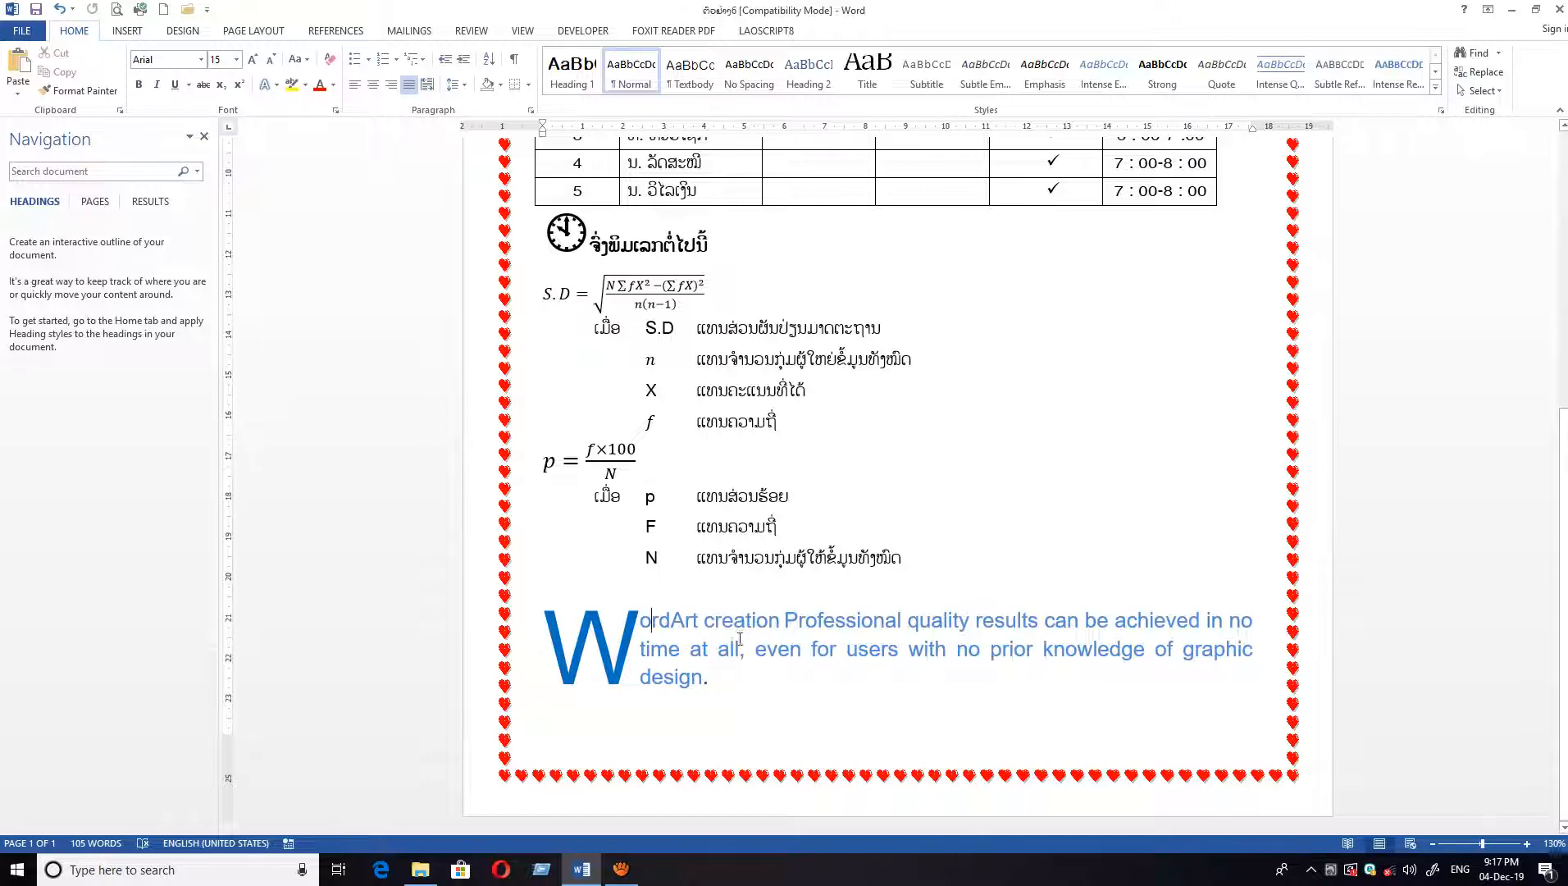
left_click(637, 623)
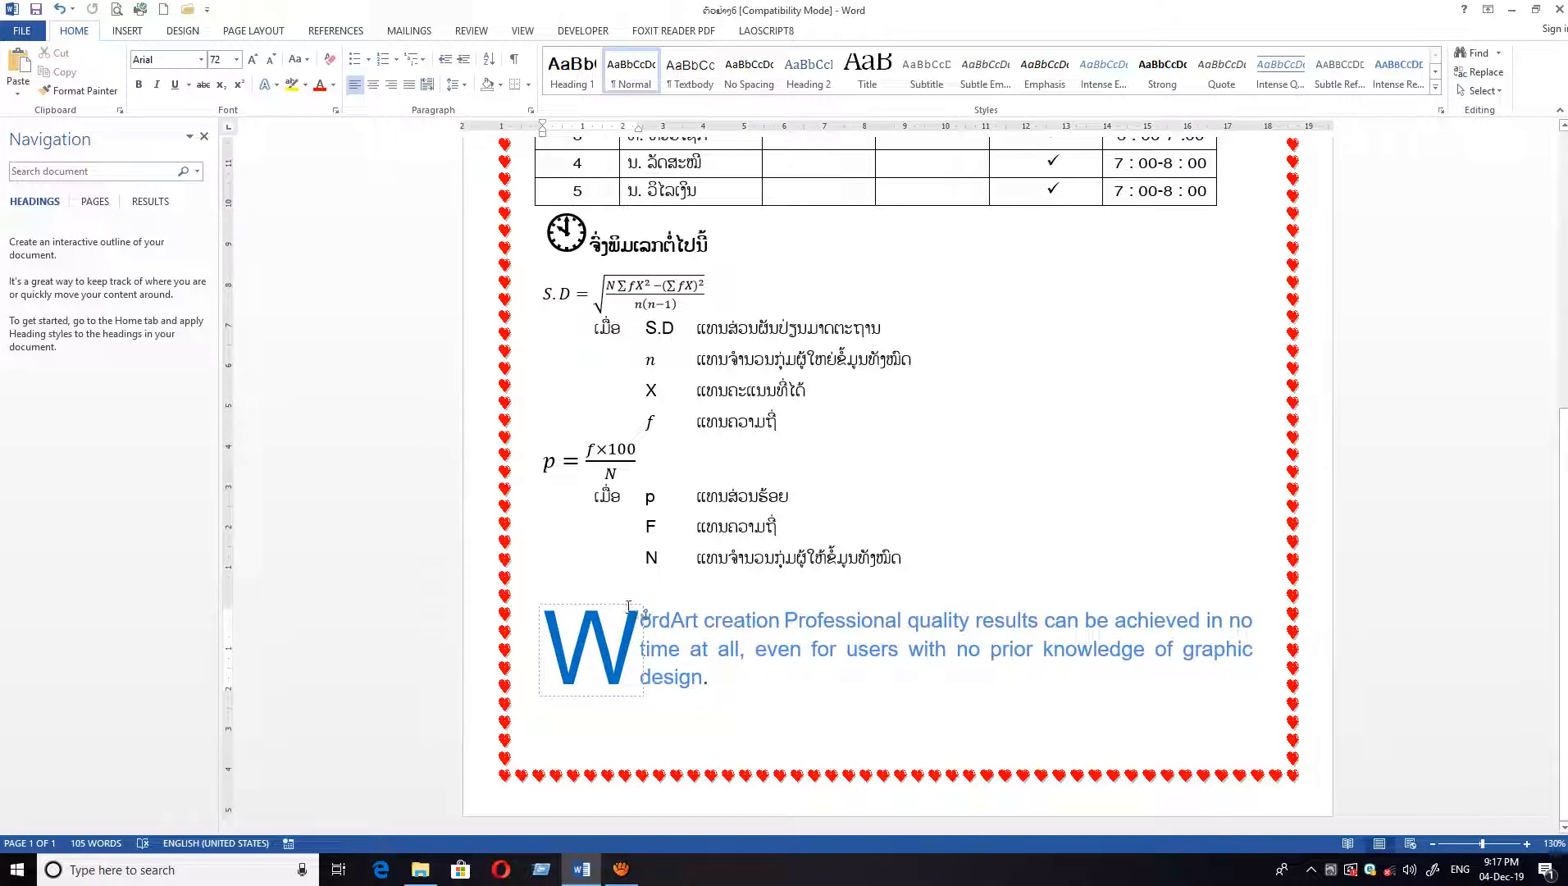
left_click(621, 607)
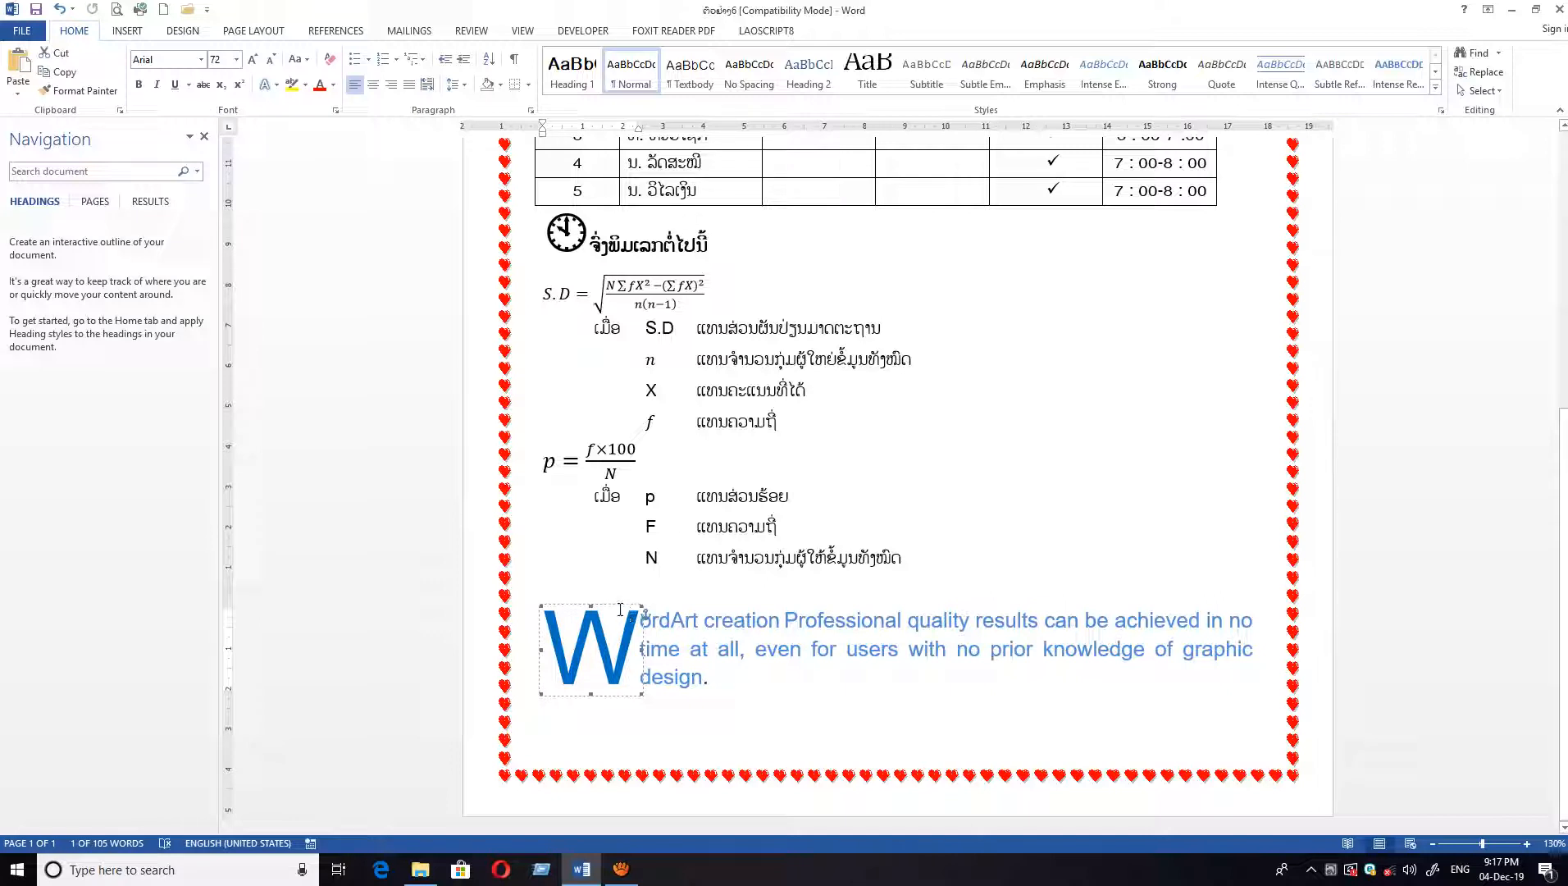
key("Delete")
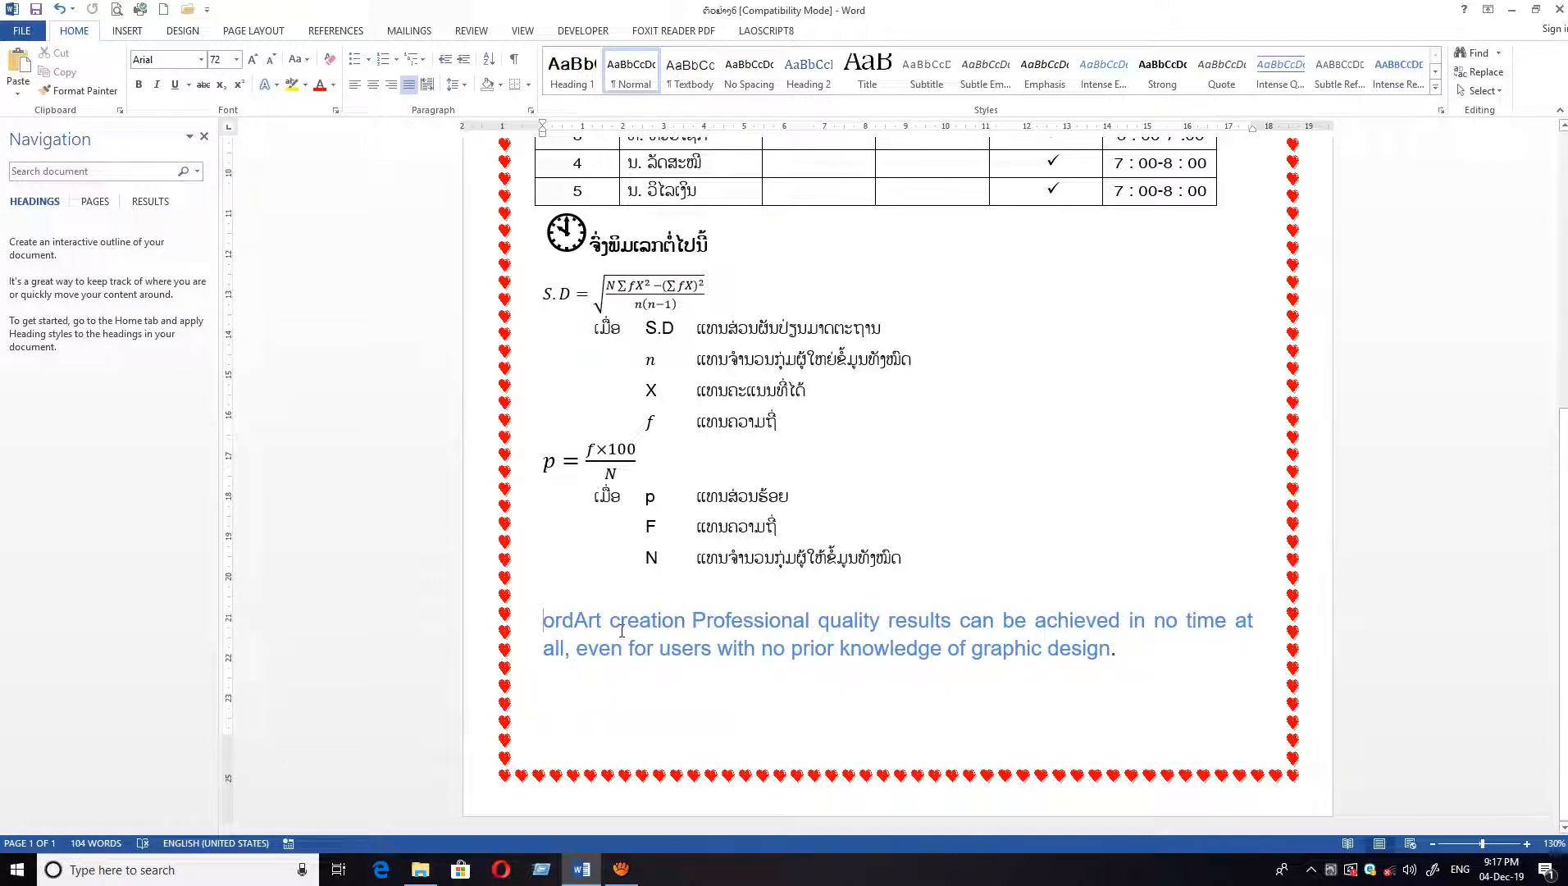
key("ctrl+z")
key("Delete")
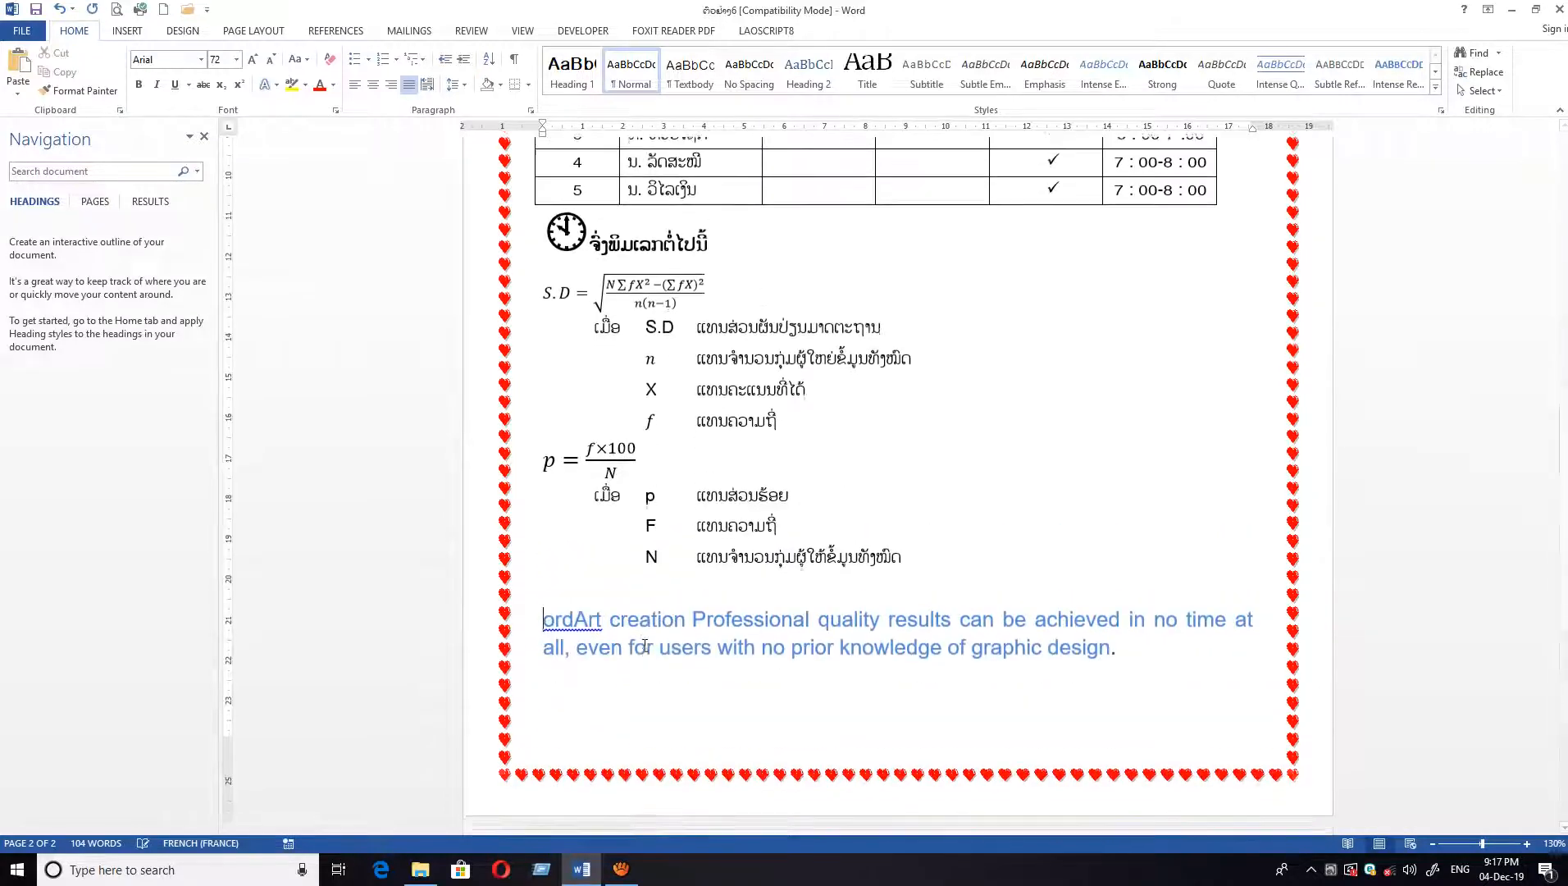
- Set the font size to 12 and remove the empty line above the WordArt creation paragraph
left_click(236, 59)
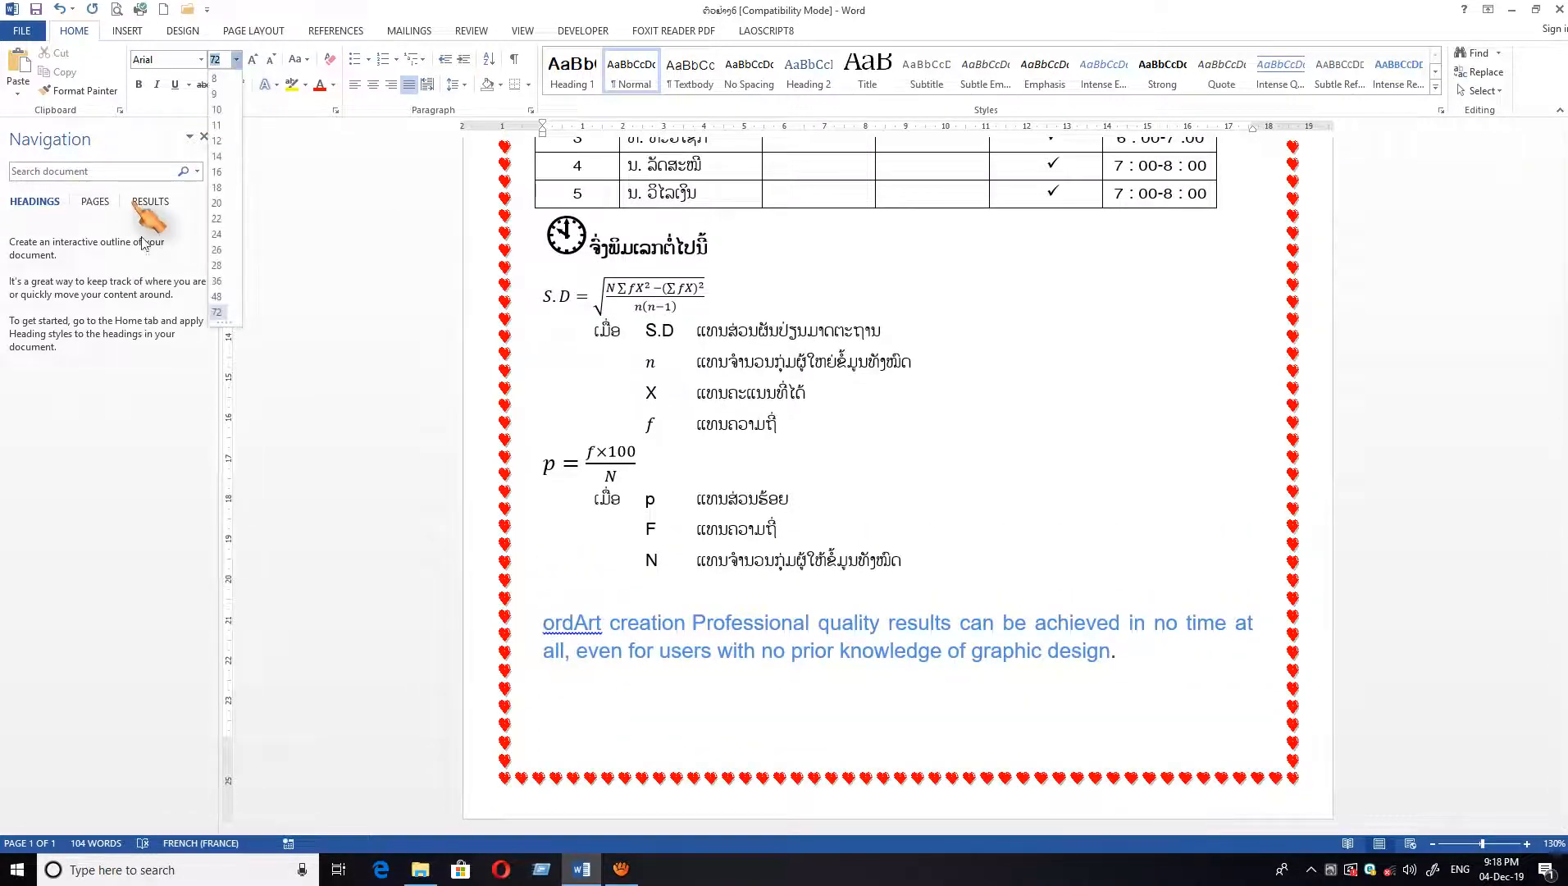
left_click(216, 141)
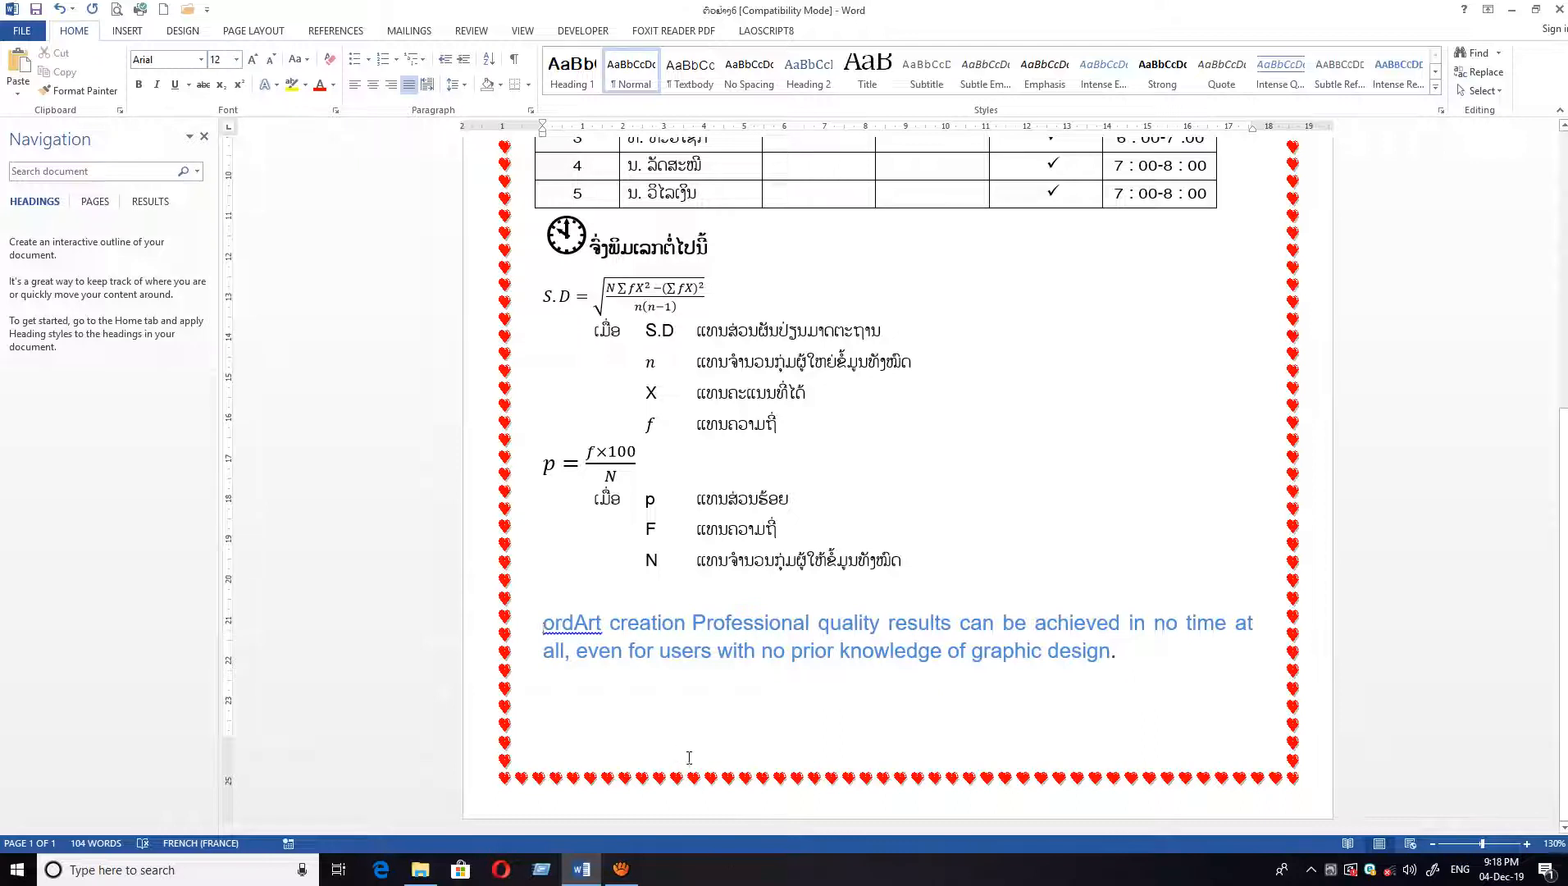
type("w")
key("BackSpace")
key("BackSpace")
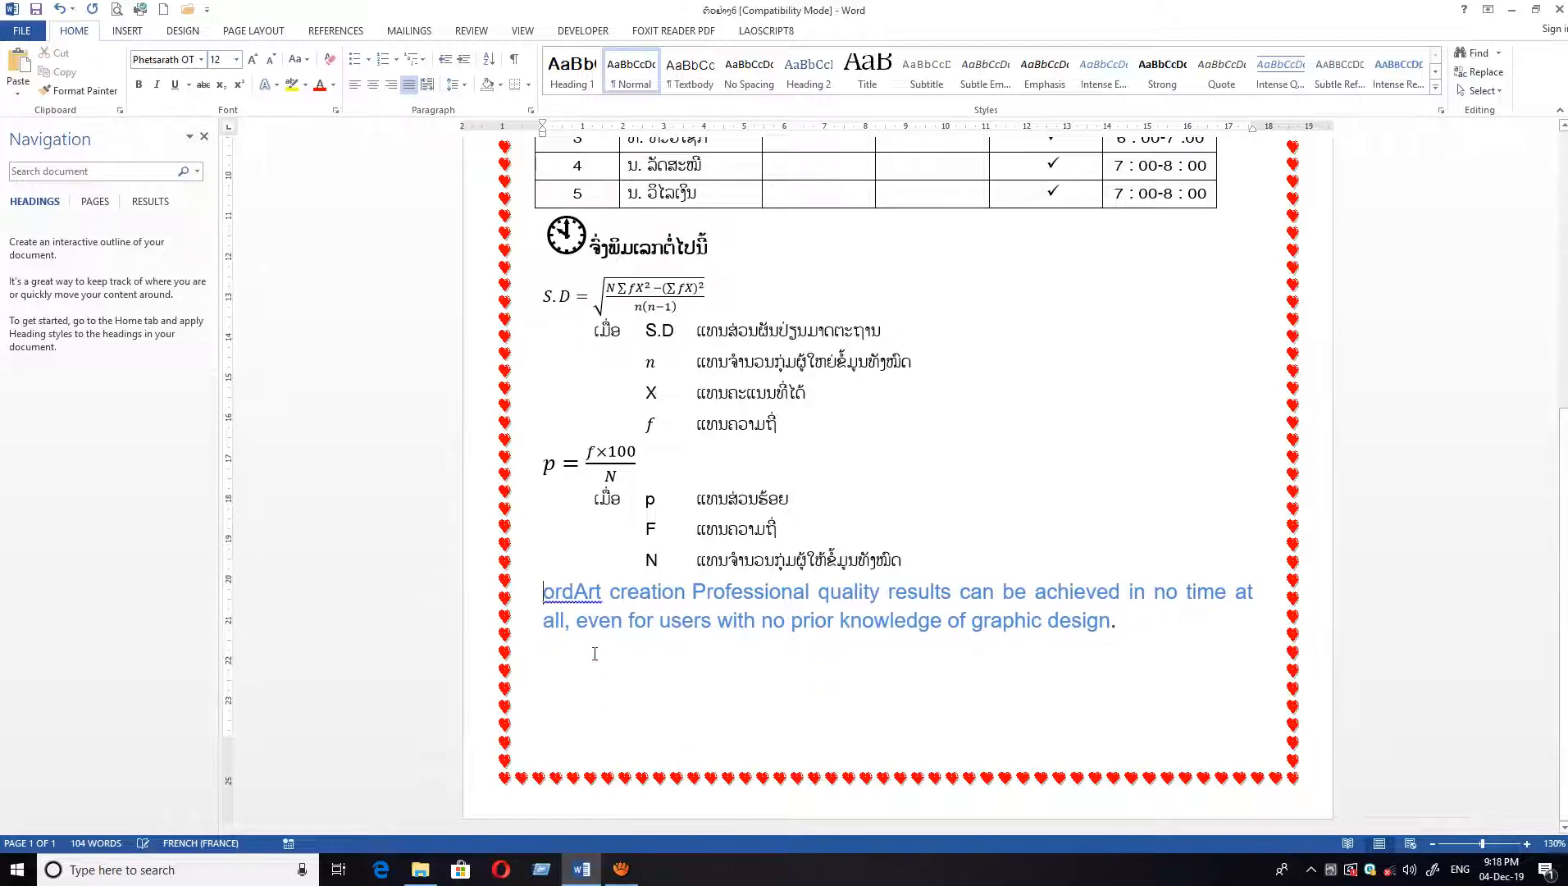
- Put the WordArt creation paragraph on its own unindented line and add the missing W in front of "ordArt"
key("BackSpace")
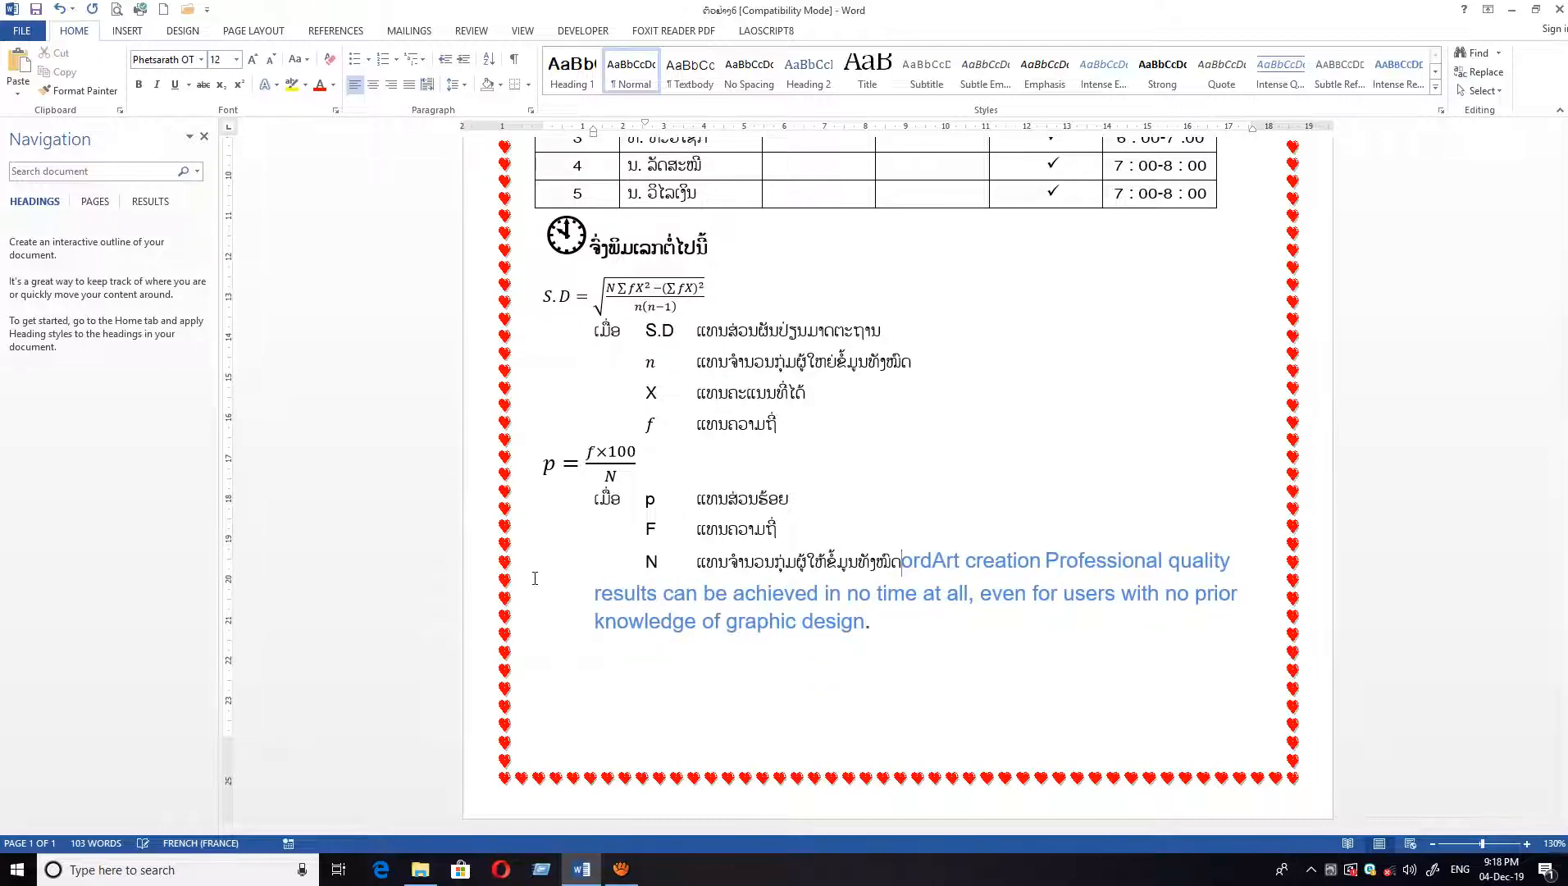
key("Return")
key("BackSpace")
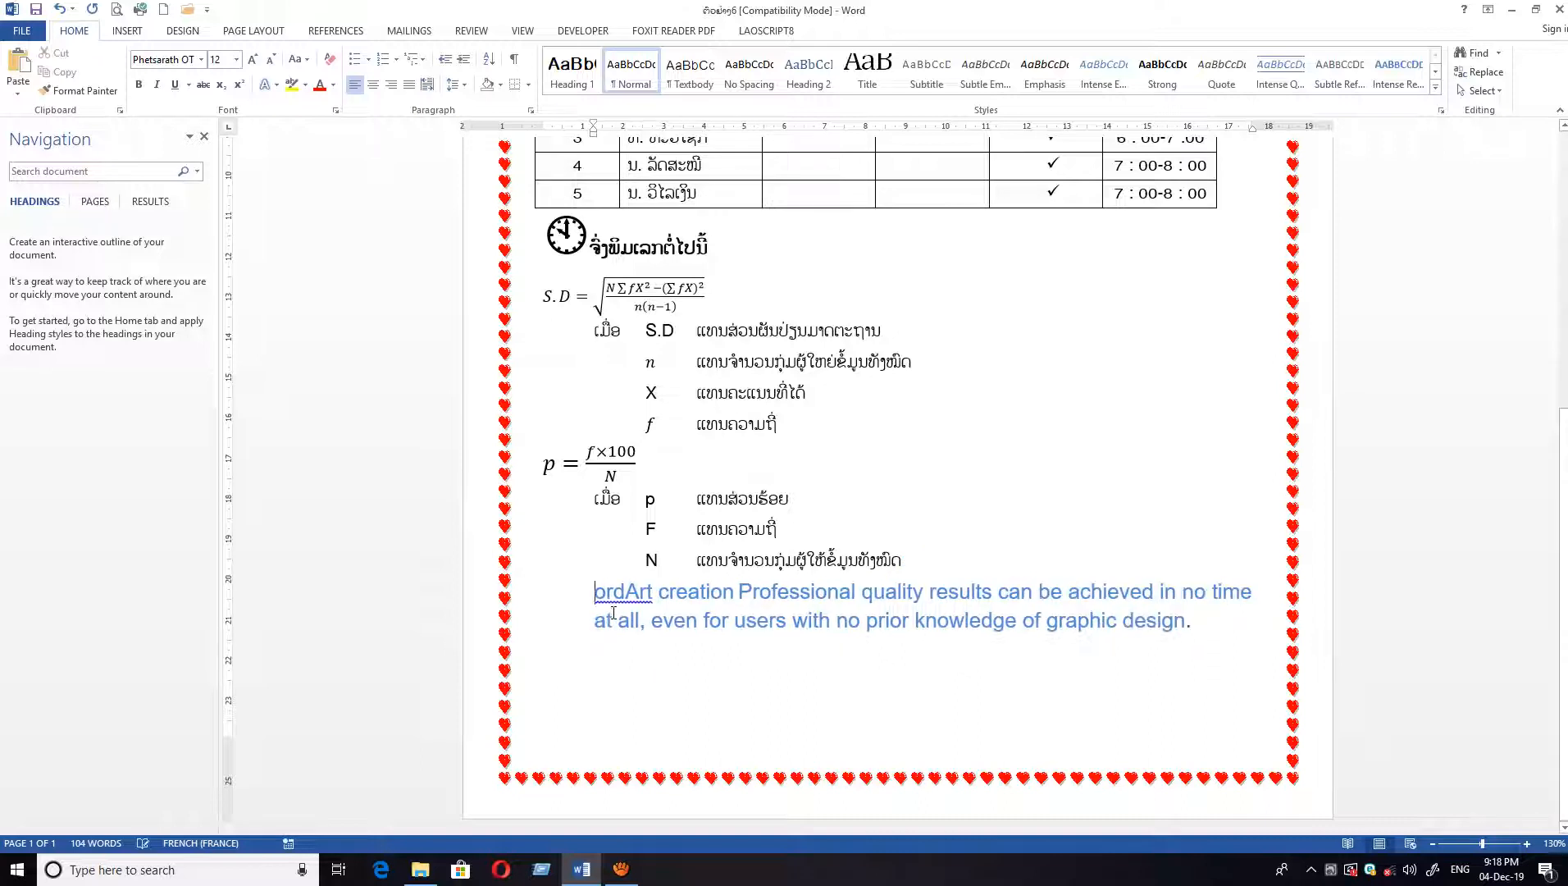
key("BackSpace")
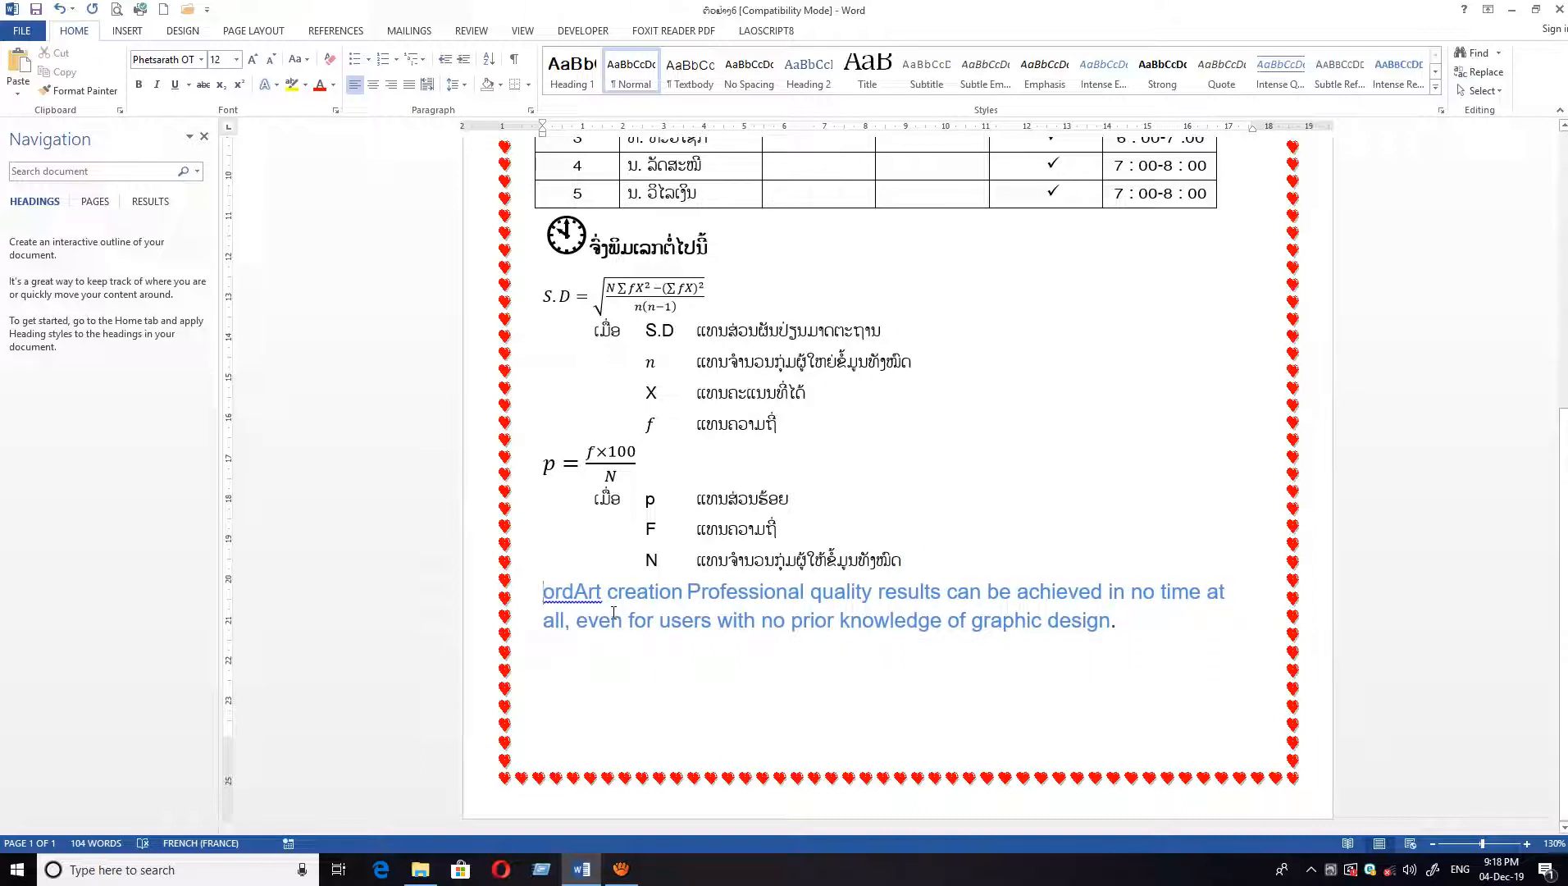
type("W")
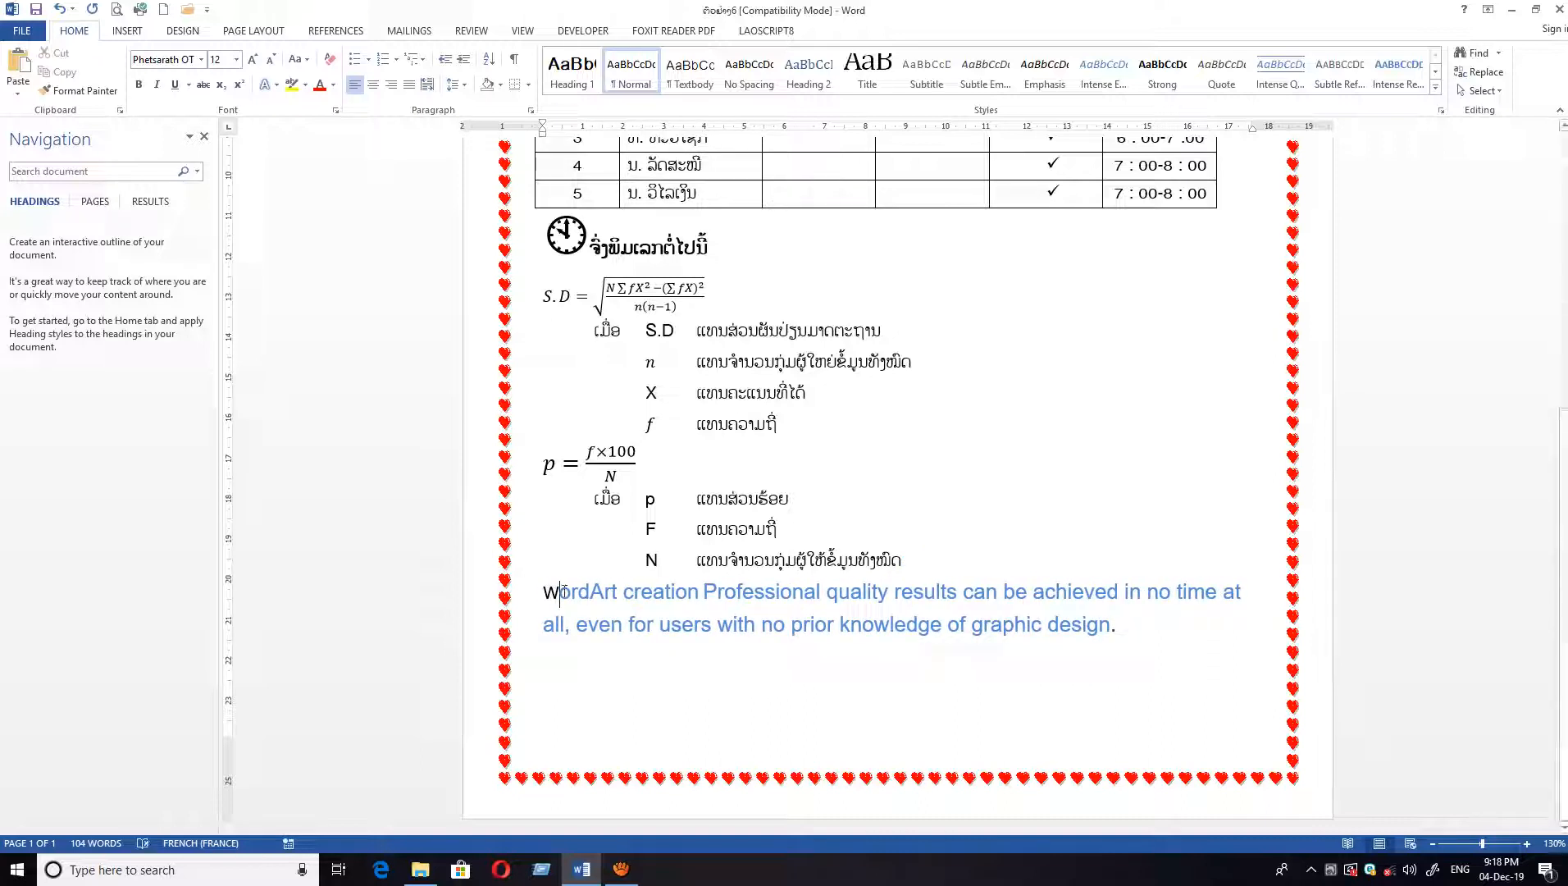
- Replace the first four letters of the closing paragraph with a retyped "Word" in front of "Art"
left_click_drag(563, 590, 542, 592)
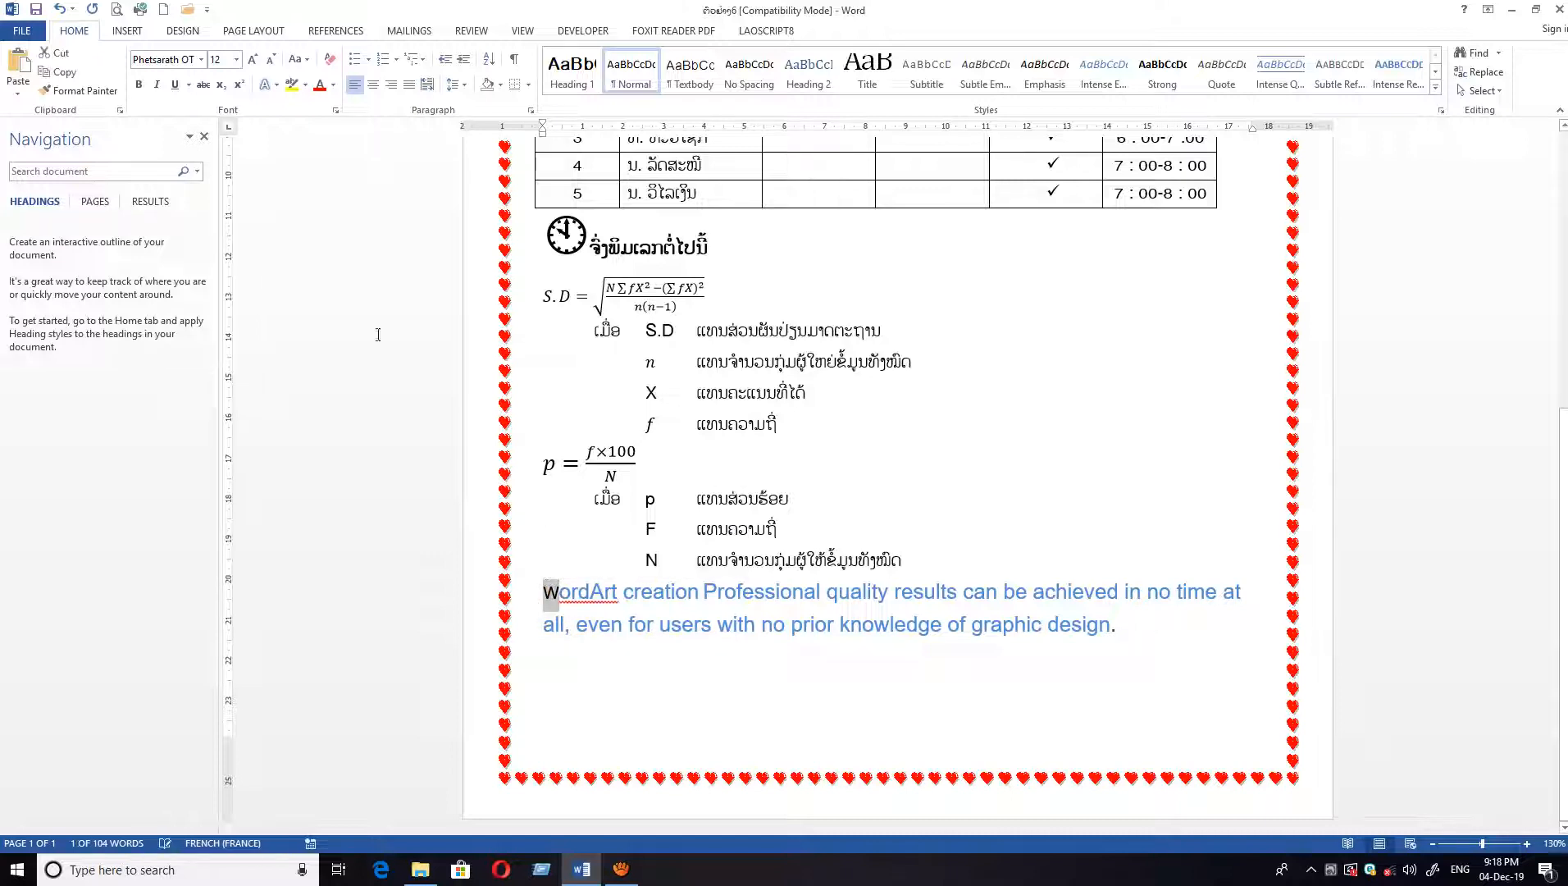
left_click(574, 597)
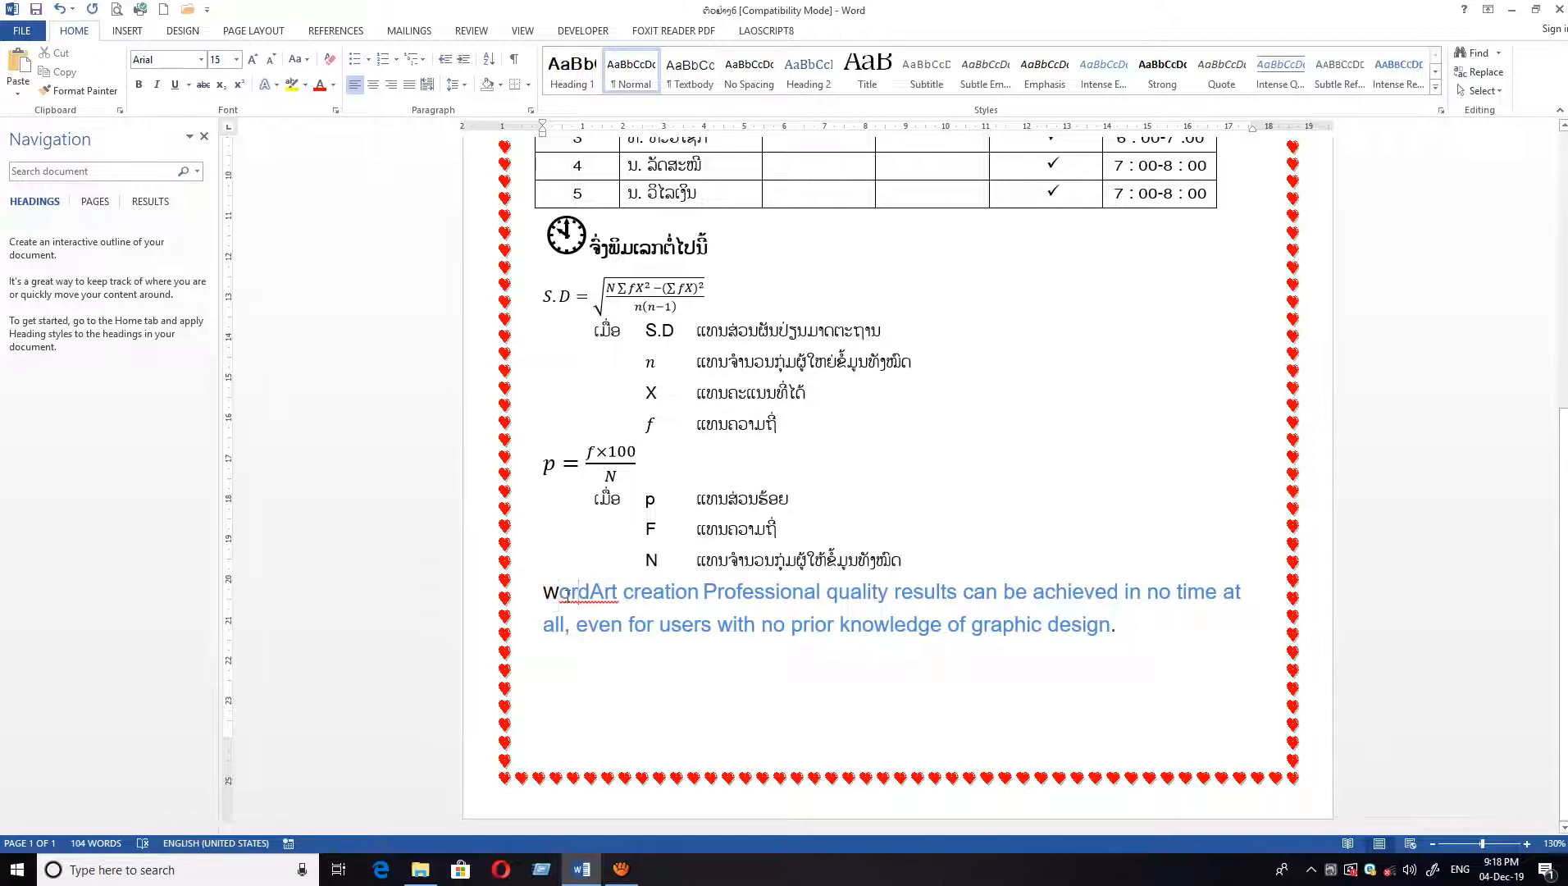
right_click(569, 594)
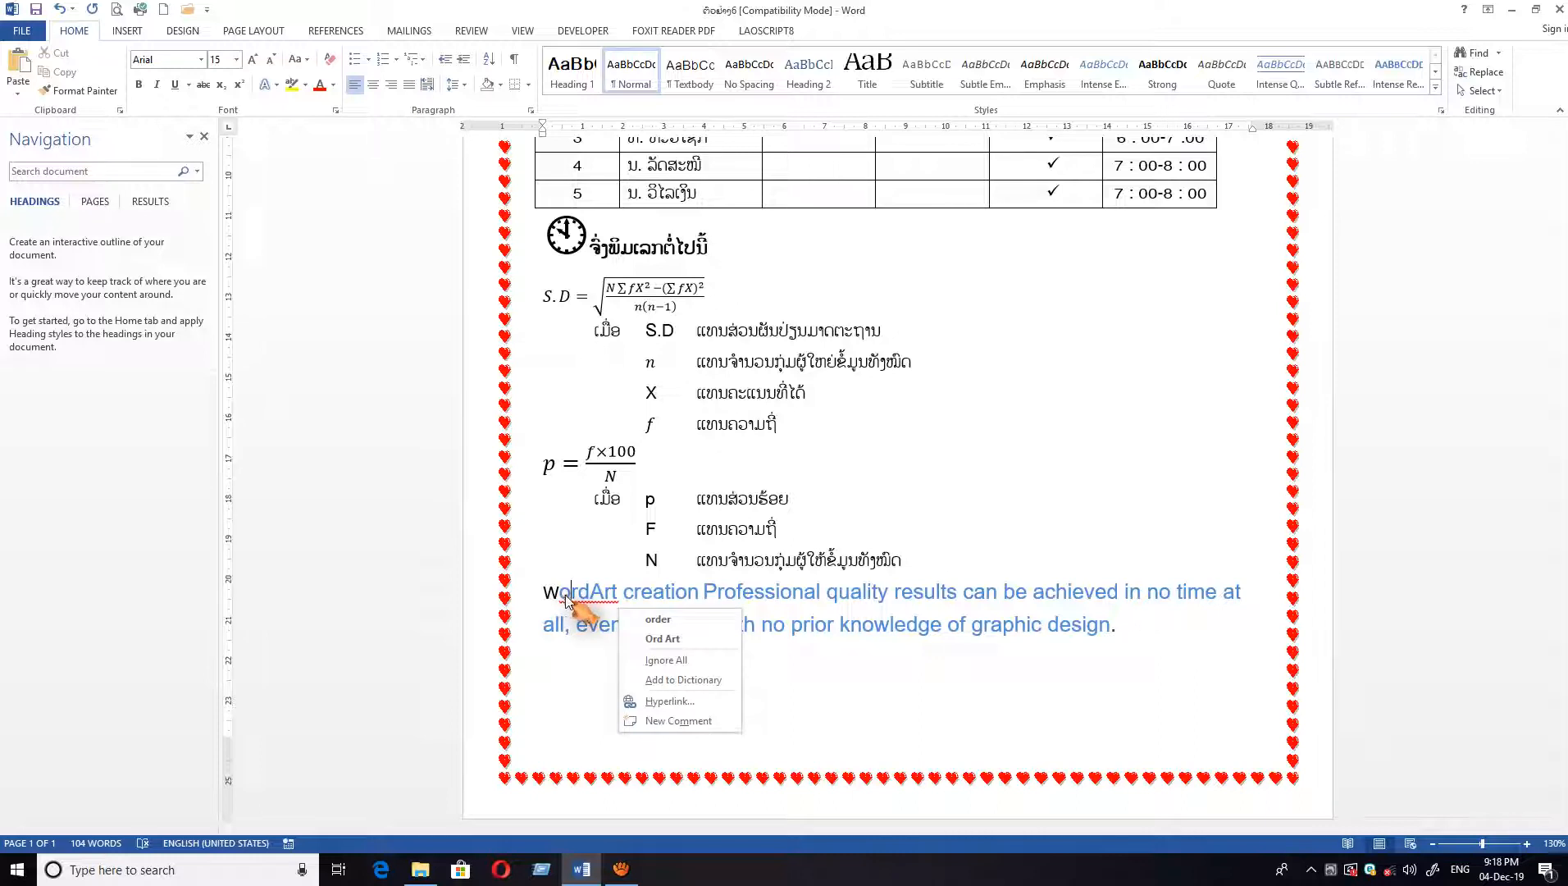
left_click(570, 597)
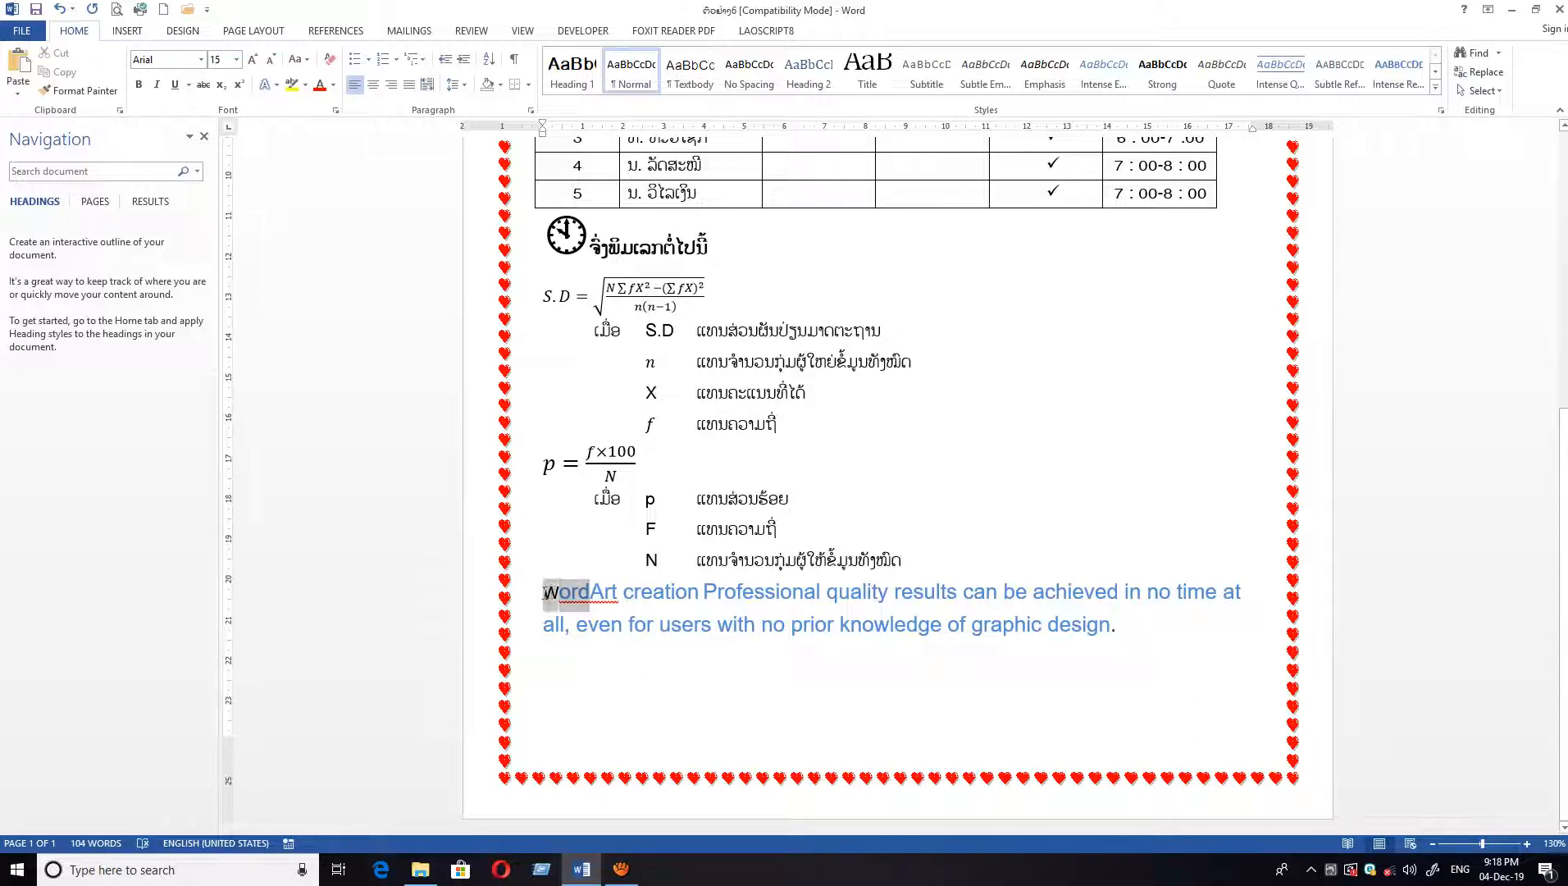
left_click_drag(543, 592, 544, 592)
type("w")
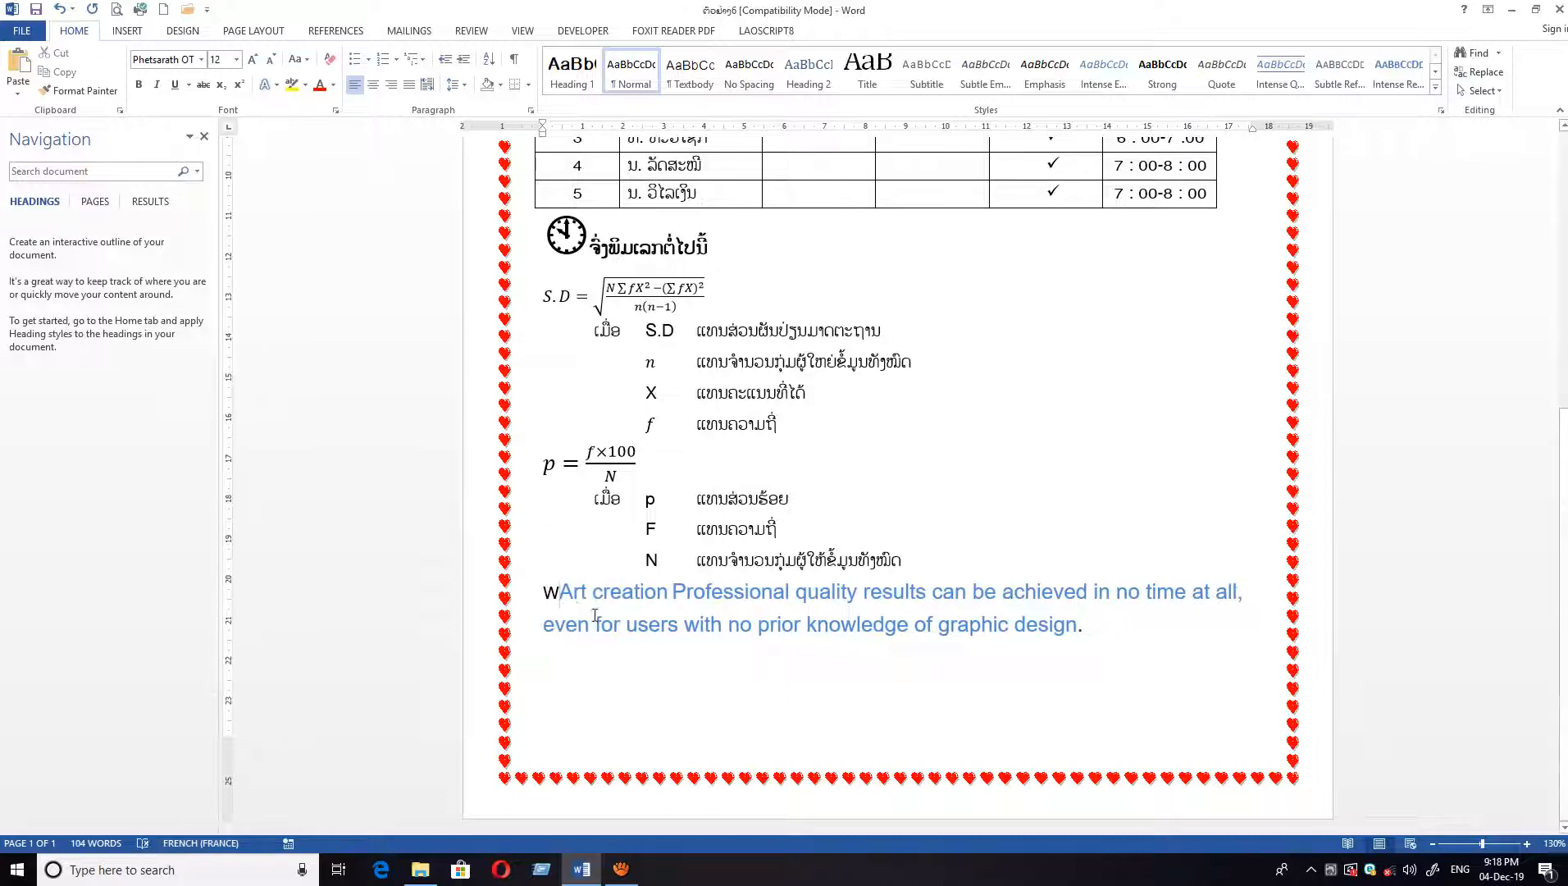
type("ord")
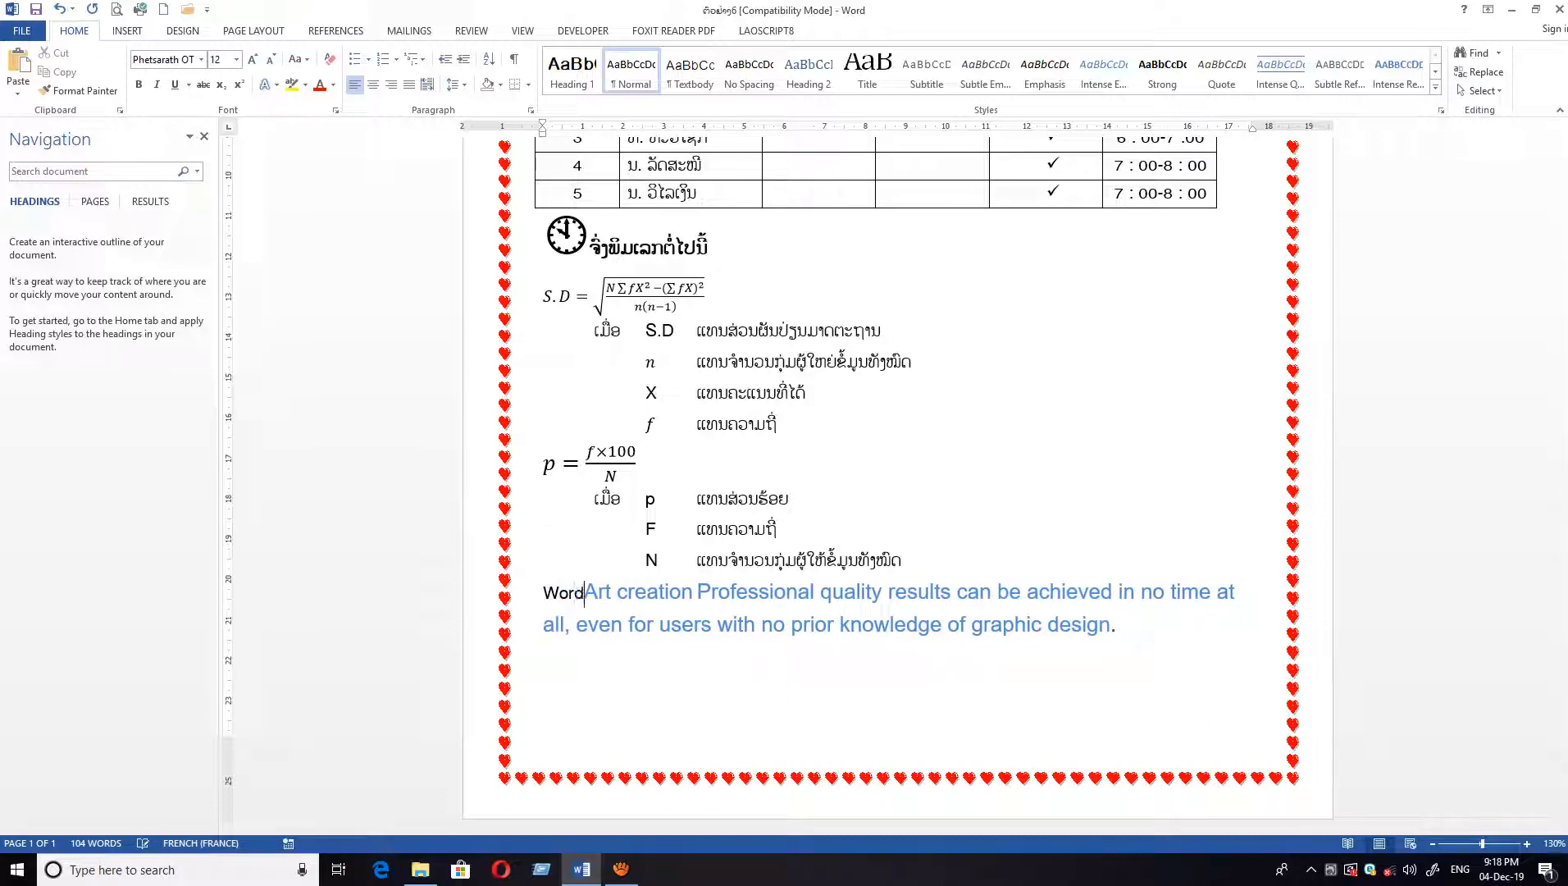
- Make the closing paragraph's initial W a drop cap in the Dropped position, spanning 3 lines
left_click(613, 590)
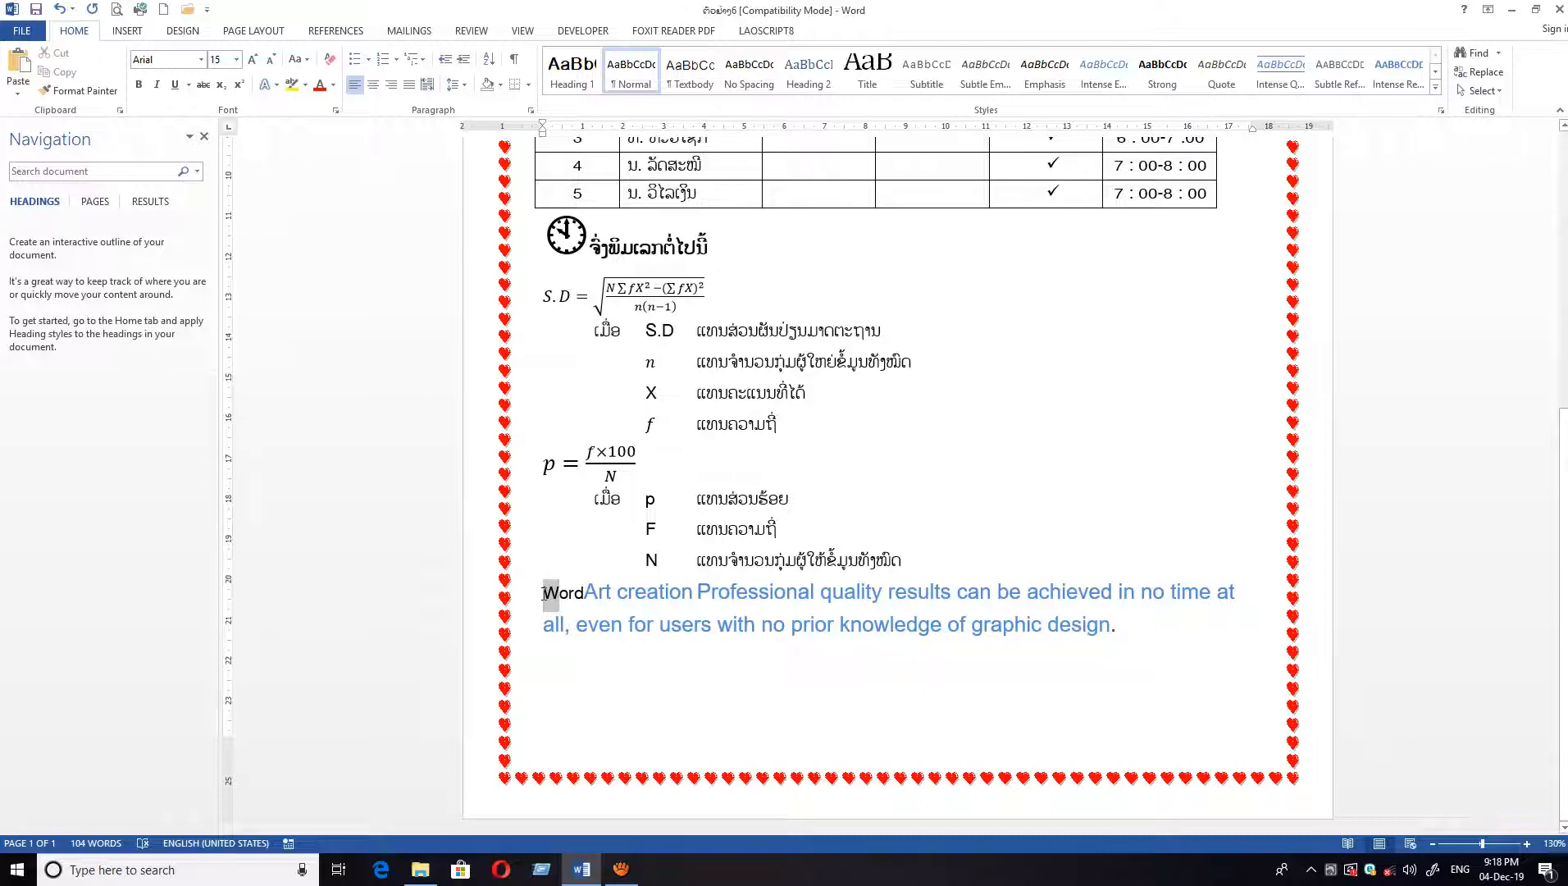
left_click_drag(584, 592, 545, 592)
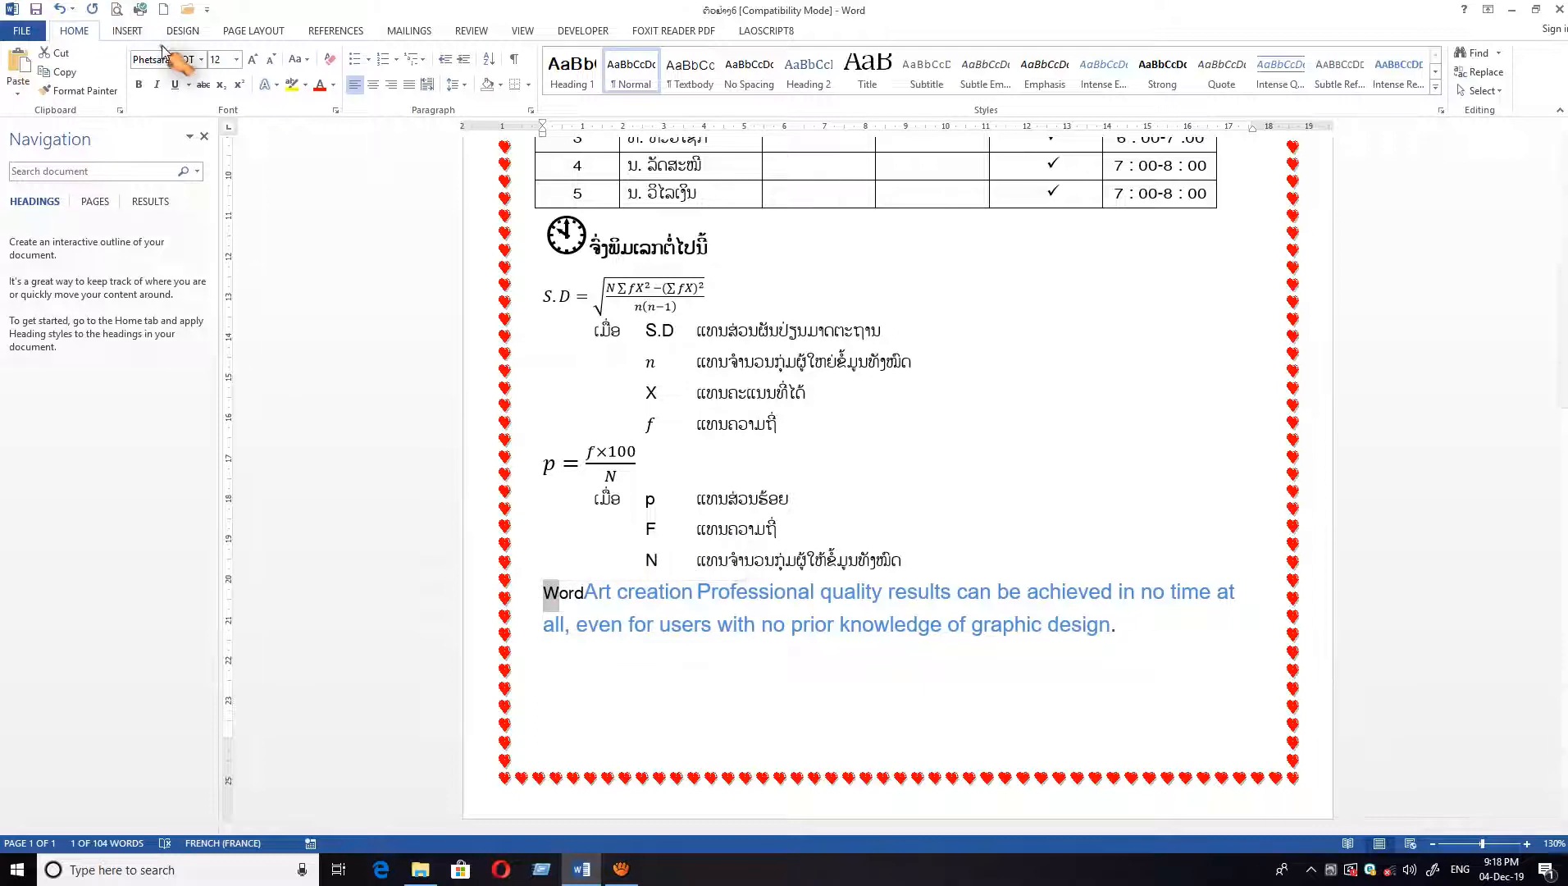
left_click(125, 31)
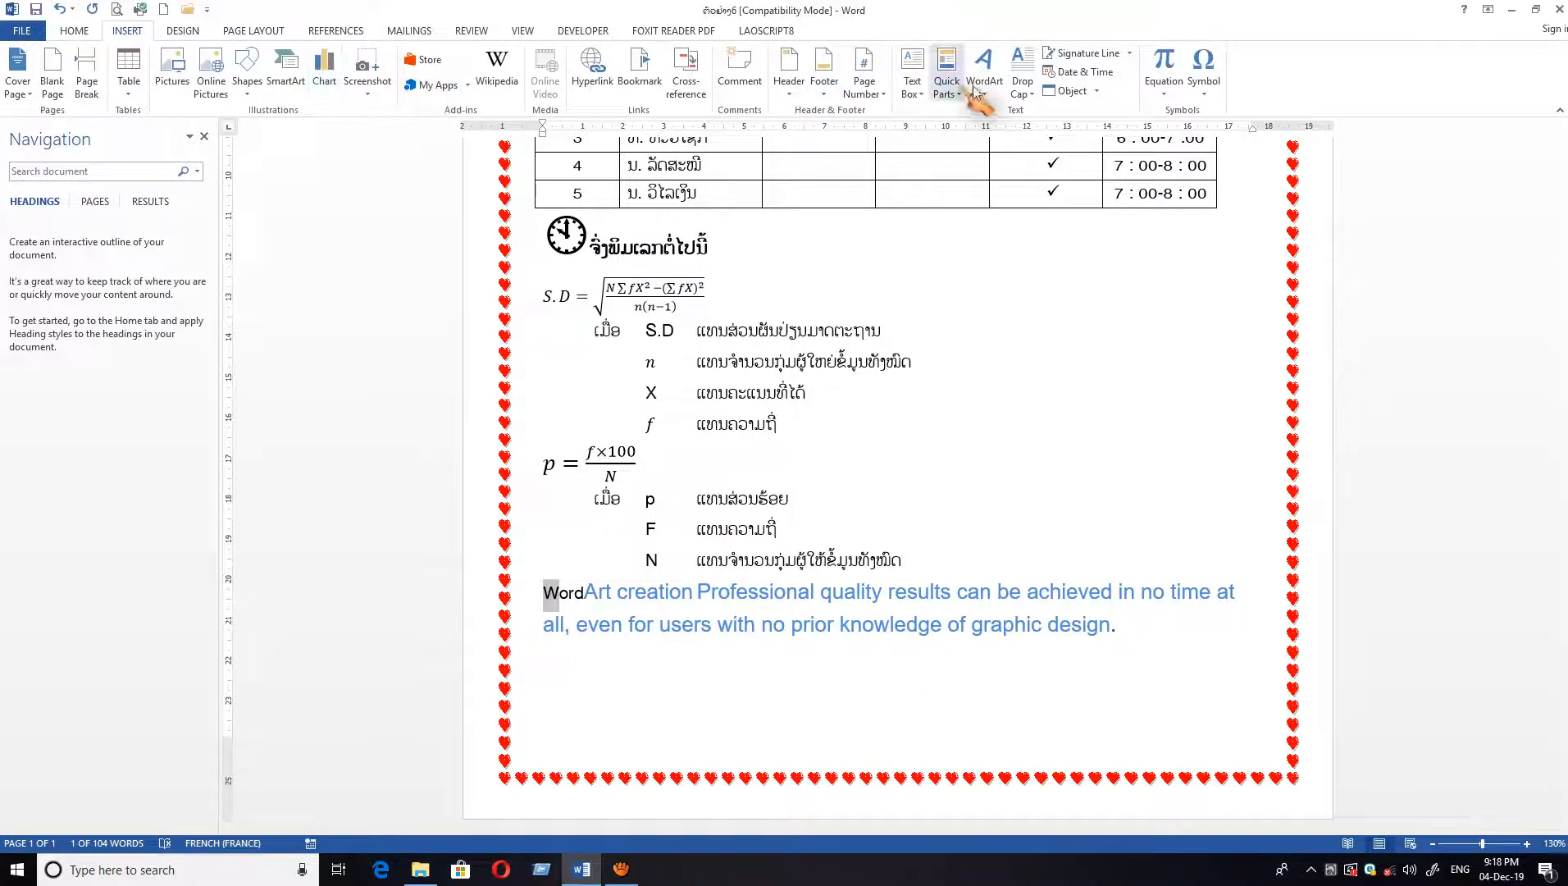
left_click(1032, 94)
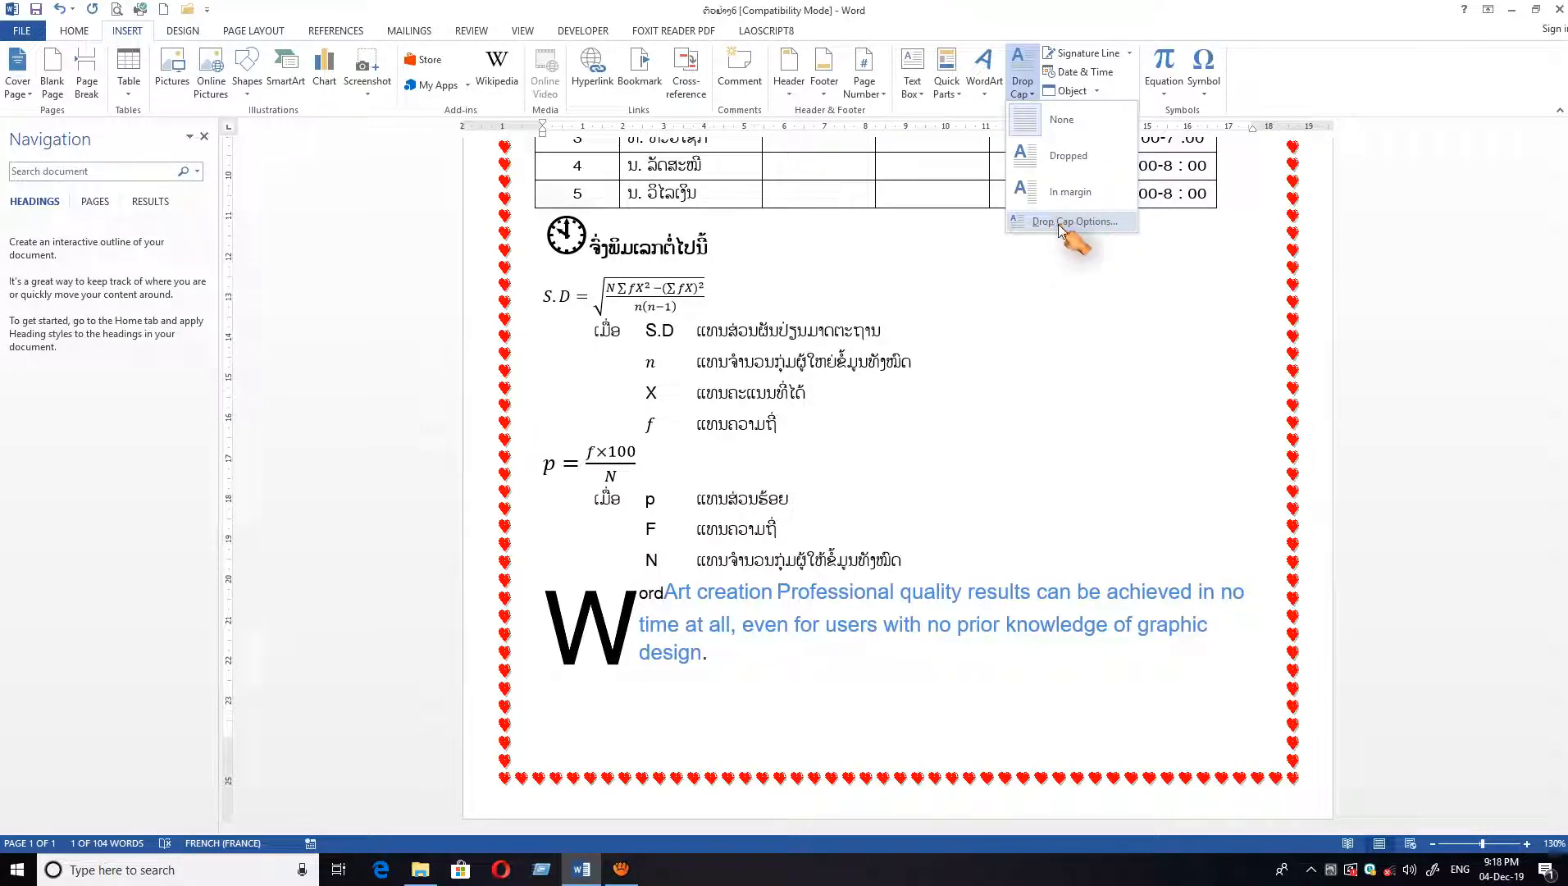
left_click(1095, 229)
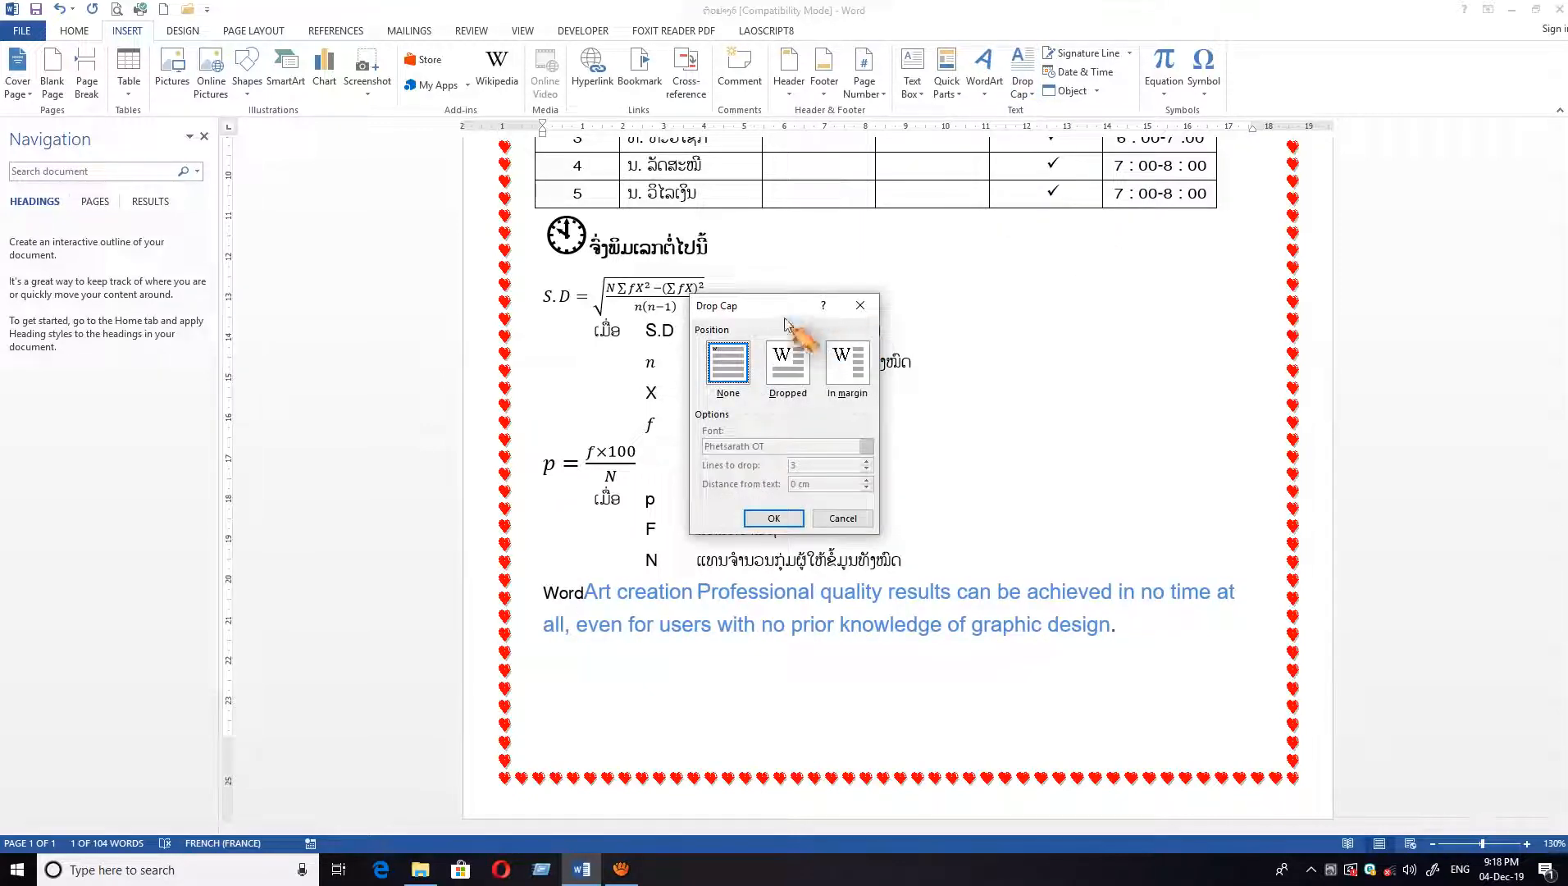
left_click_drag(773, 307, 1083, 244)
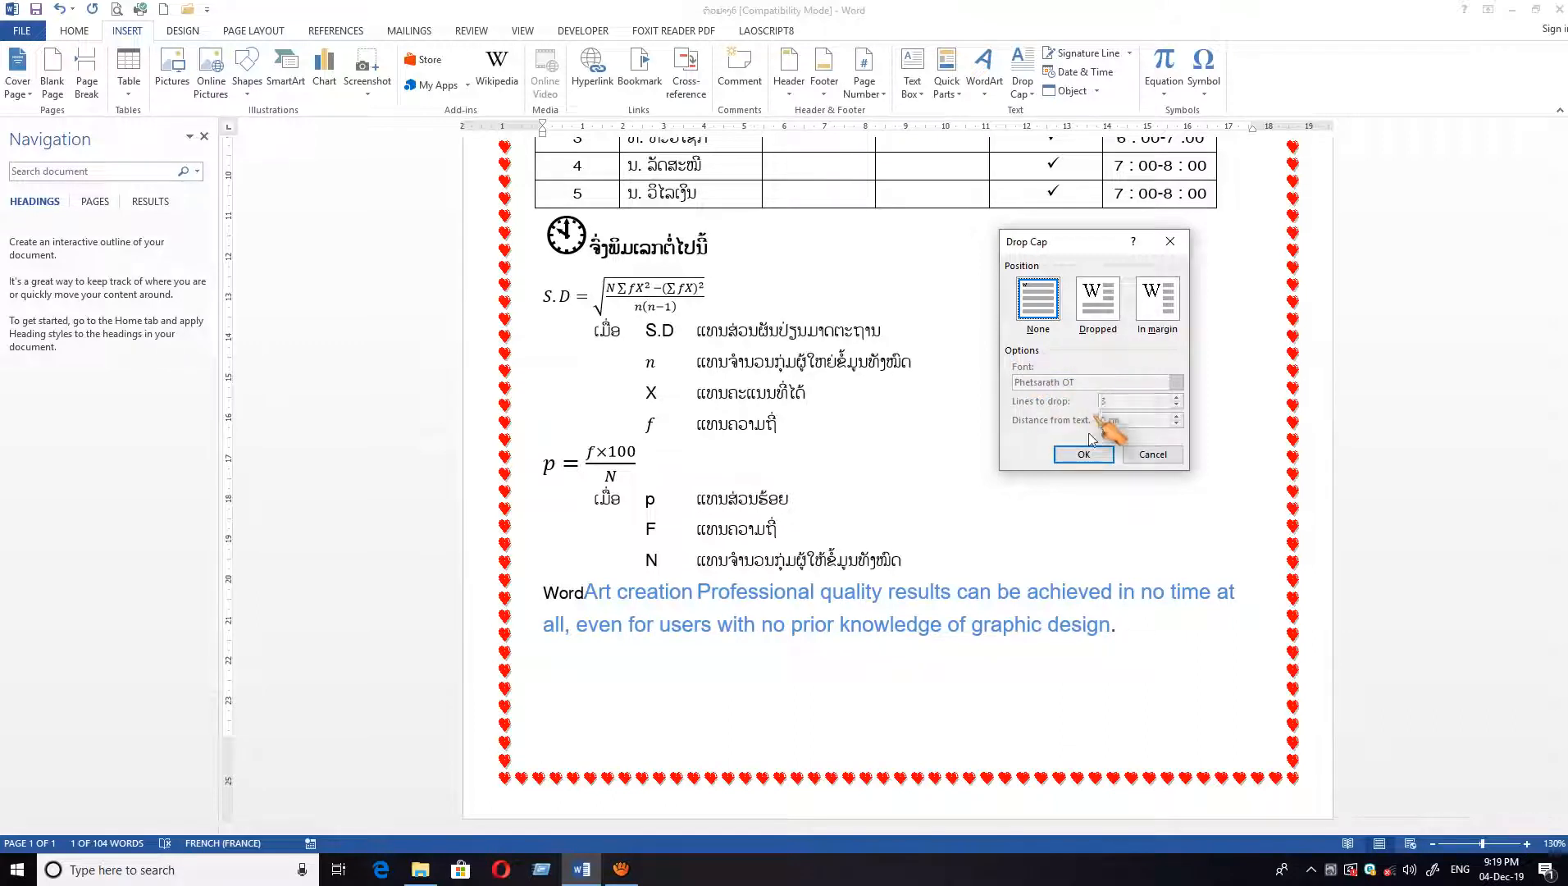
left_click(1101, 310)
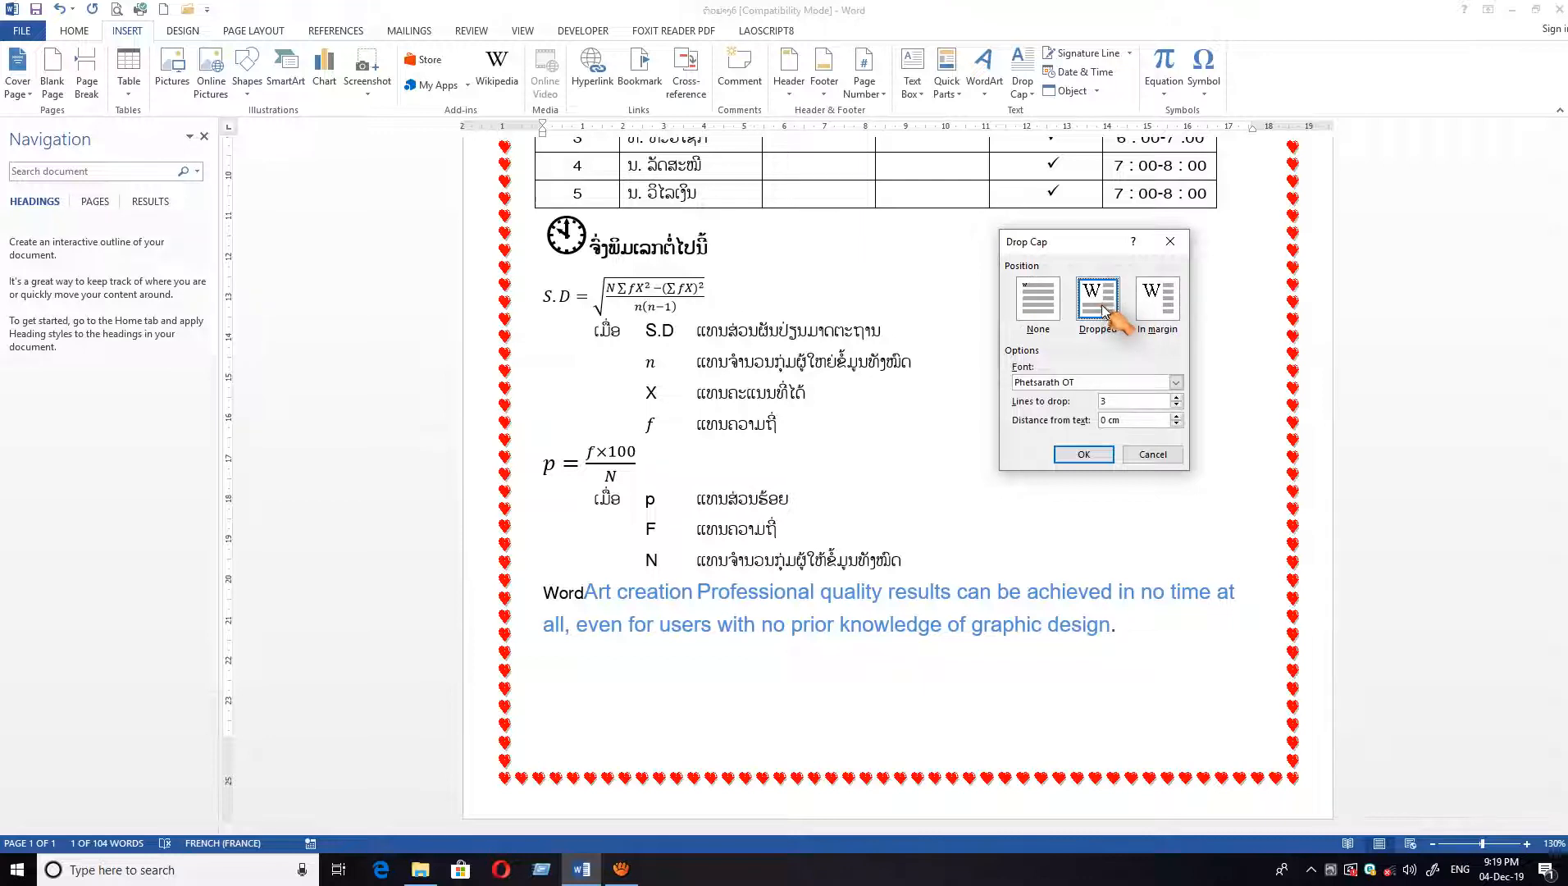
left_click(1087, 458)
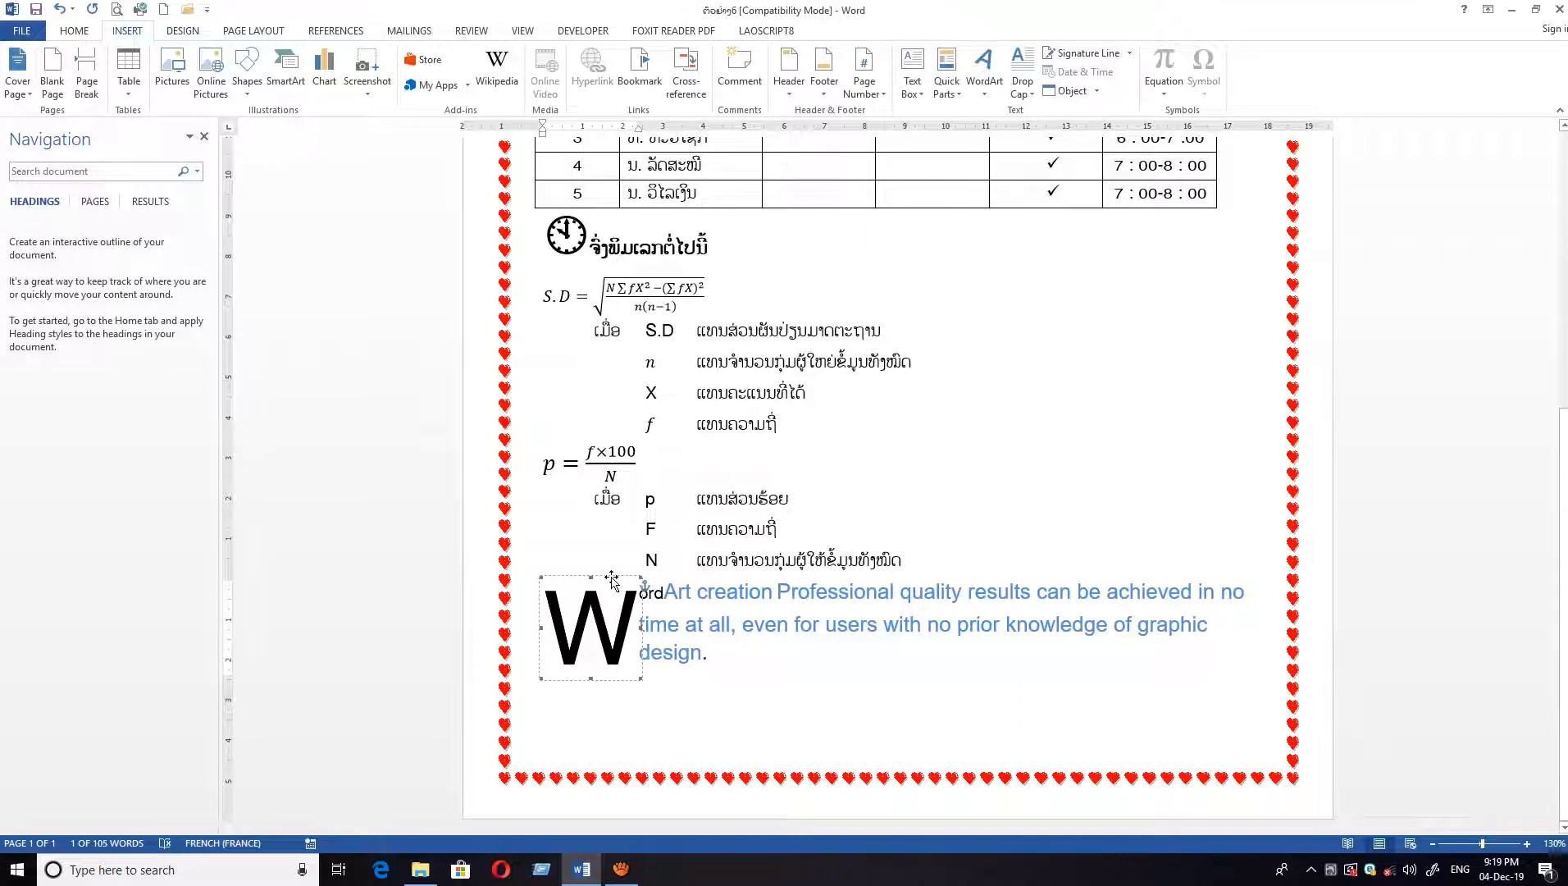
left_click_drag(612, 580, 611, 575)
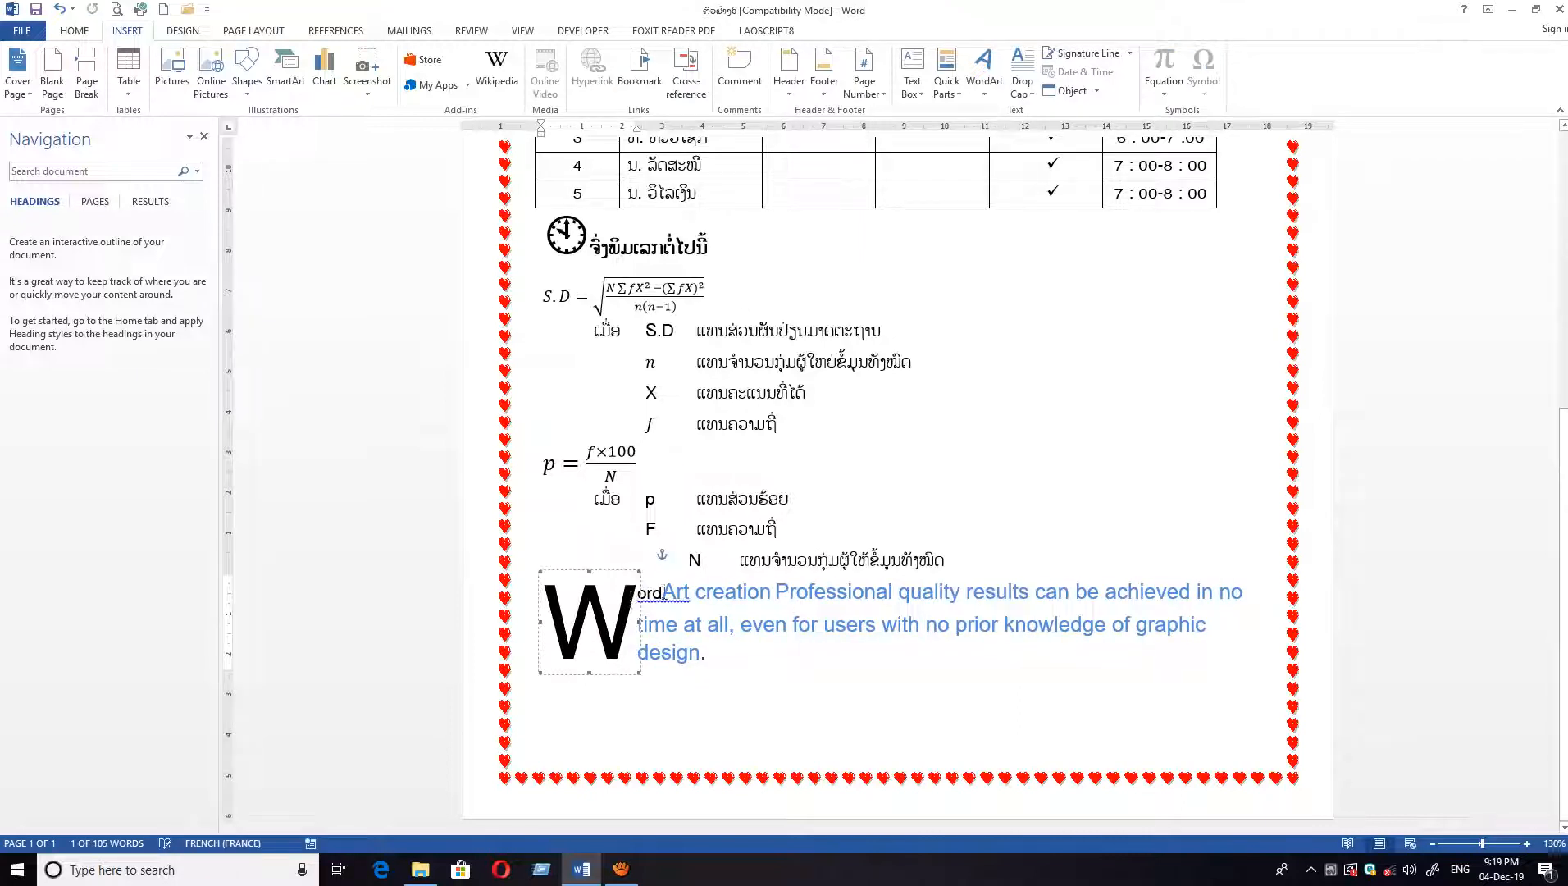
key("ctrl+z")
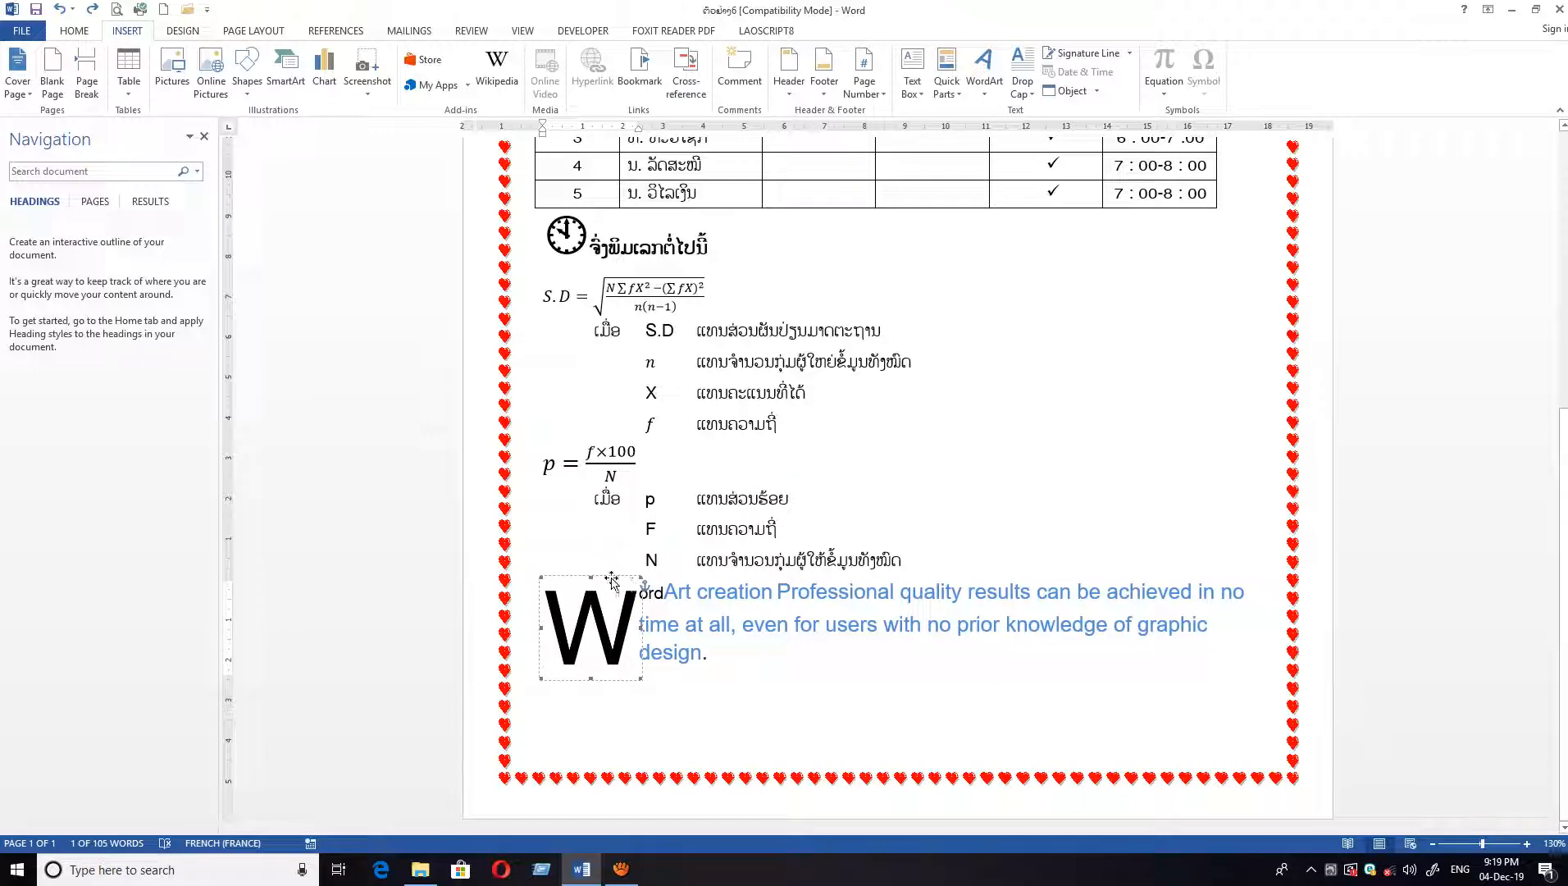
- Convert the drop cap W to WordArt in the black style with a blue shadow
left_click(632, 617)
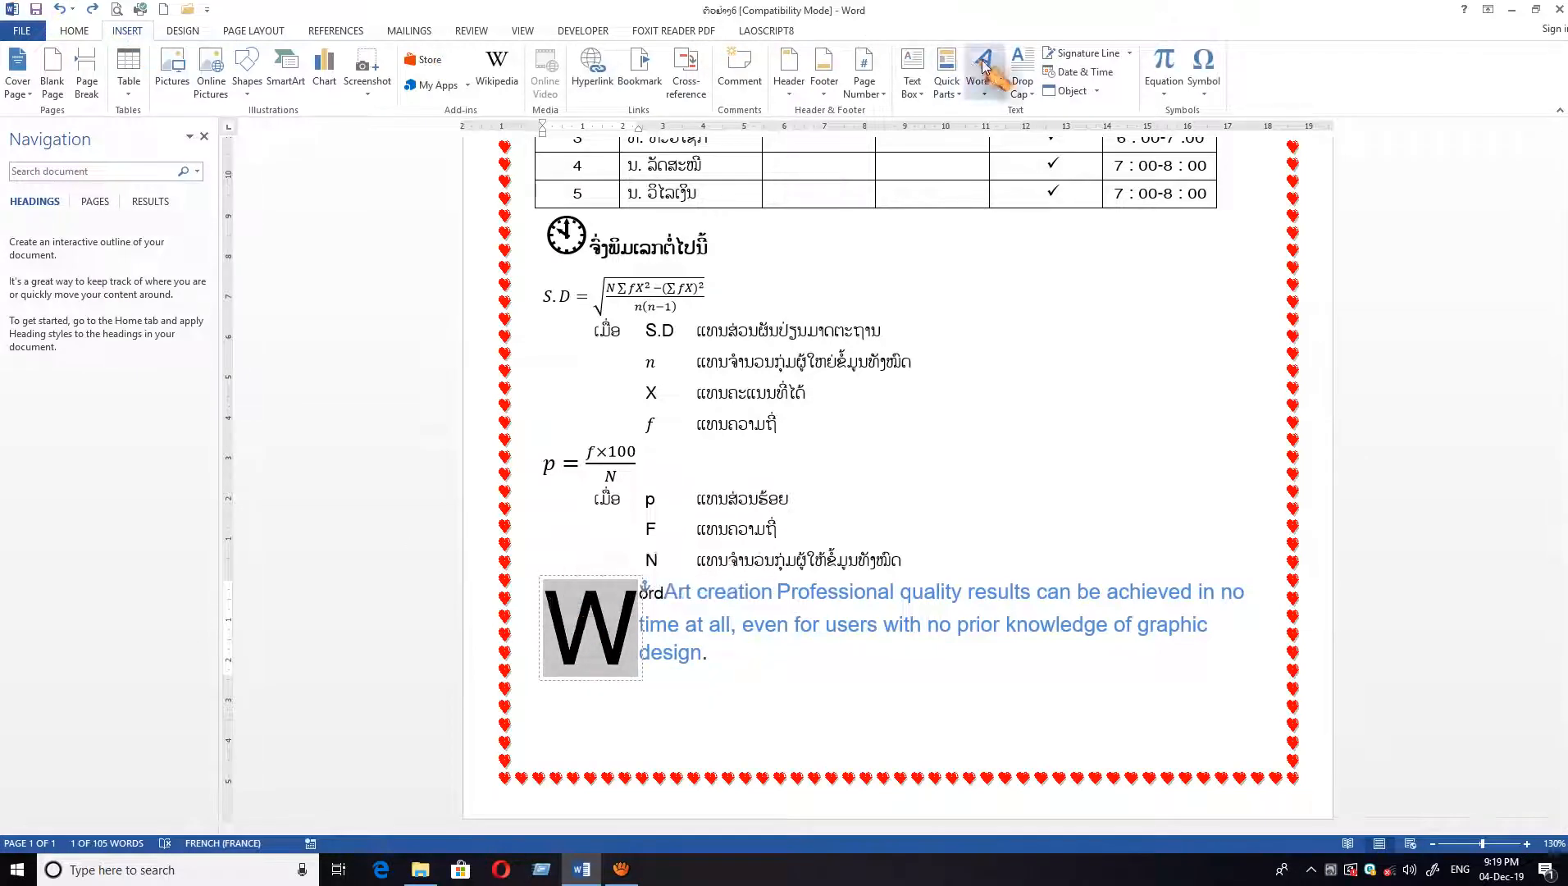
left_click(986, 96)
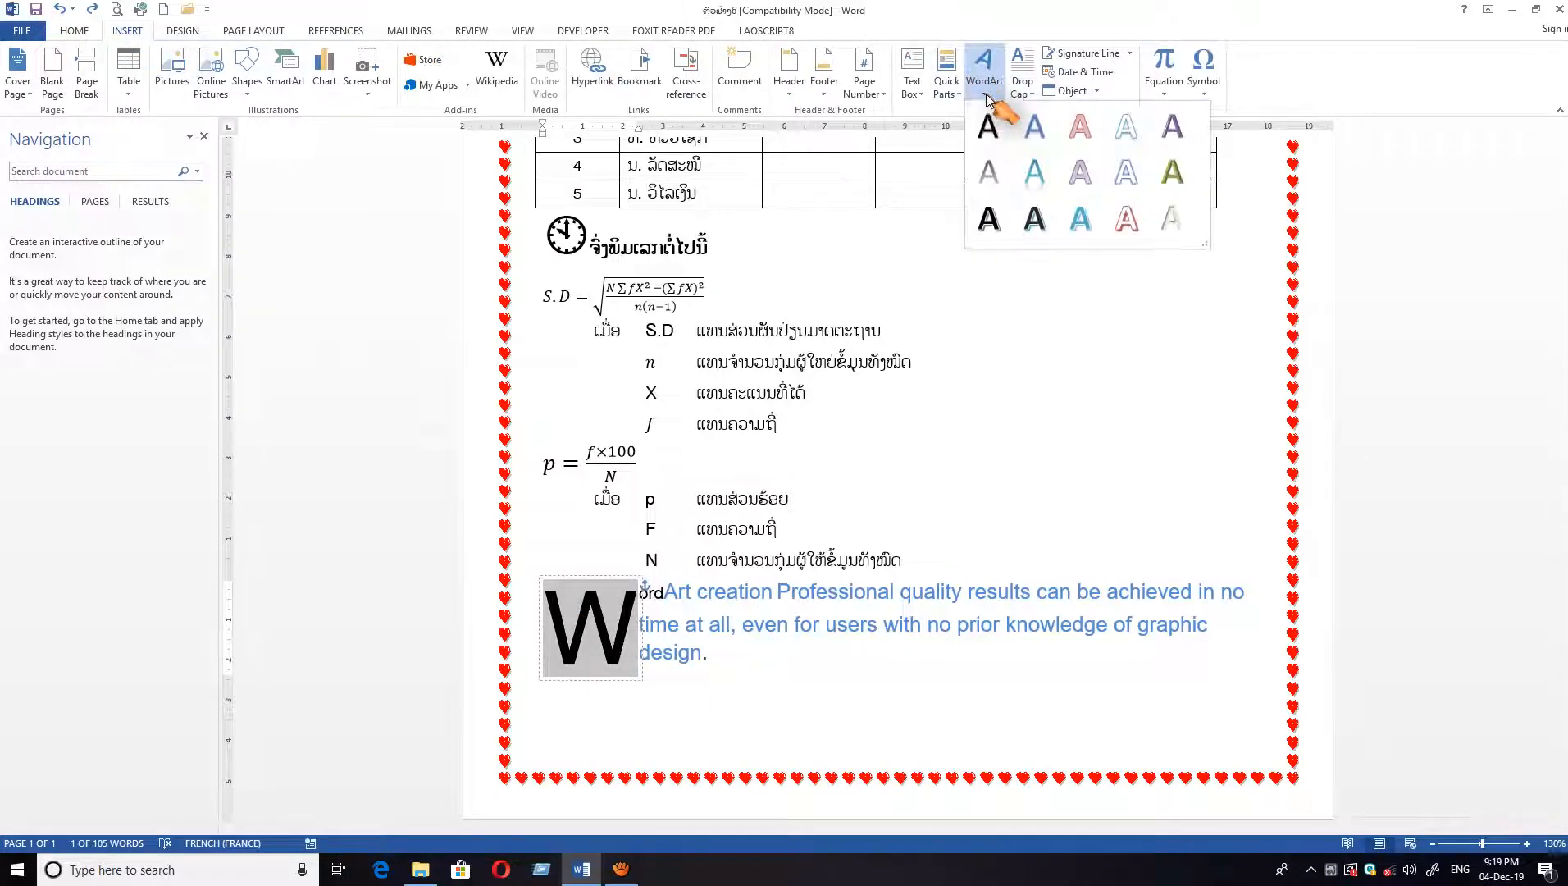
left_click(1036, 223)
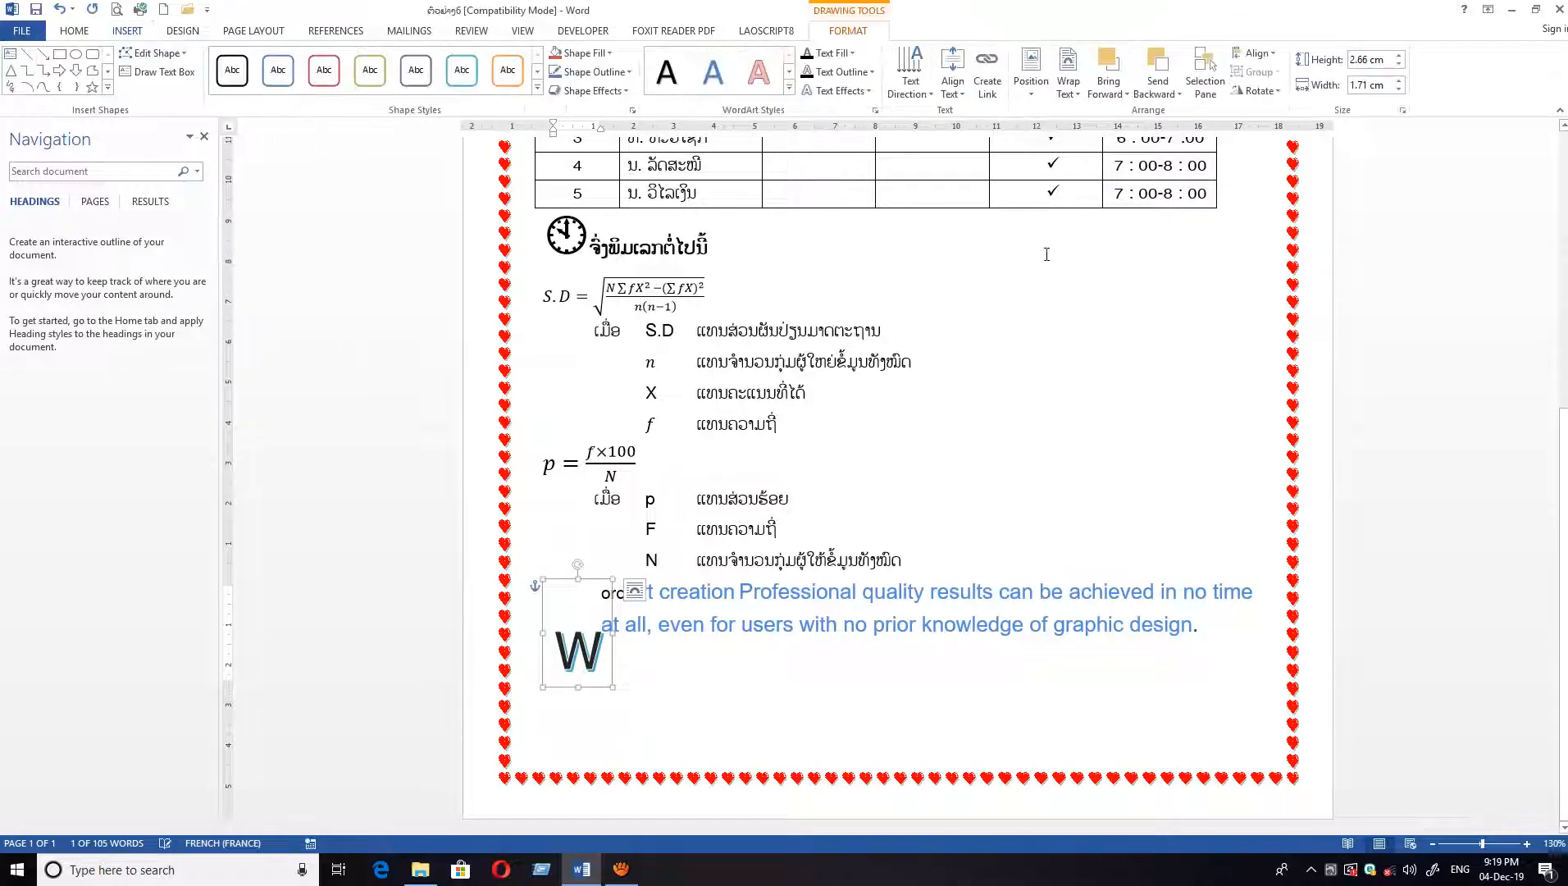
- Enlarge the WordArt W to font size 80 and nudge it so the paragraph text wraps beside it
left_click(74, 30)
left_click(254, 62)
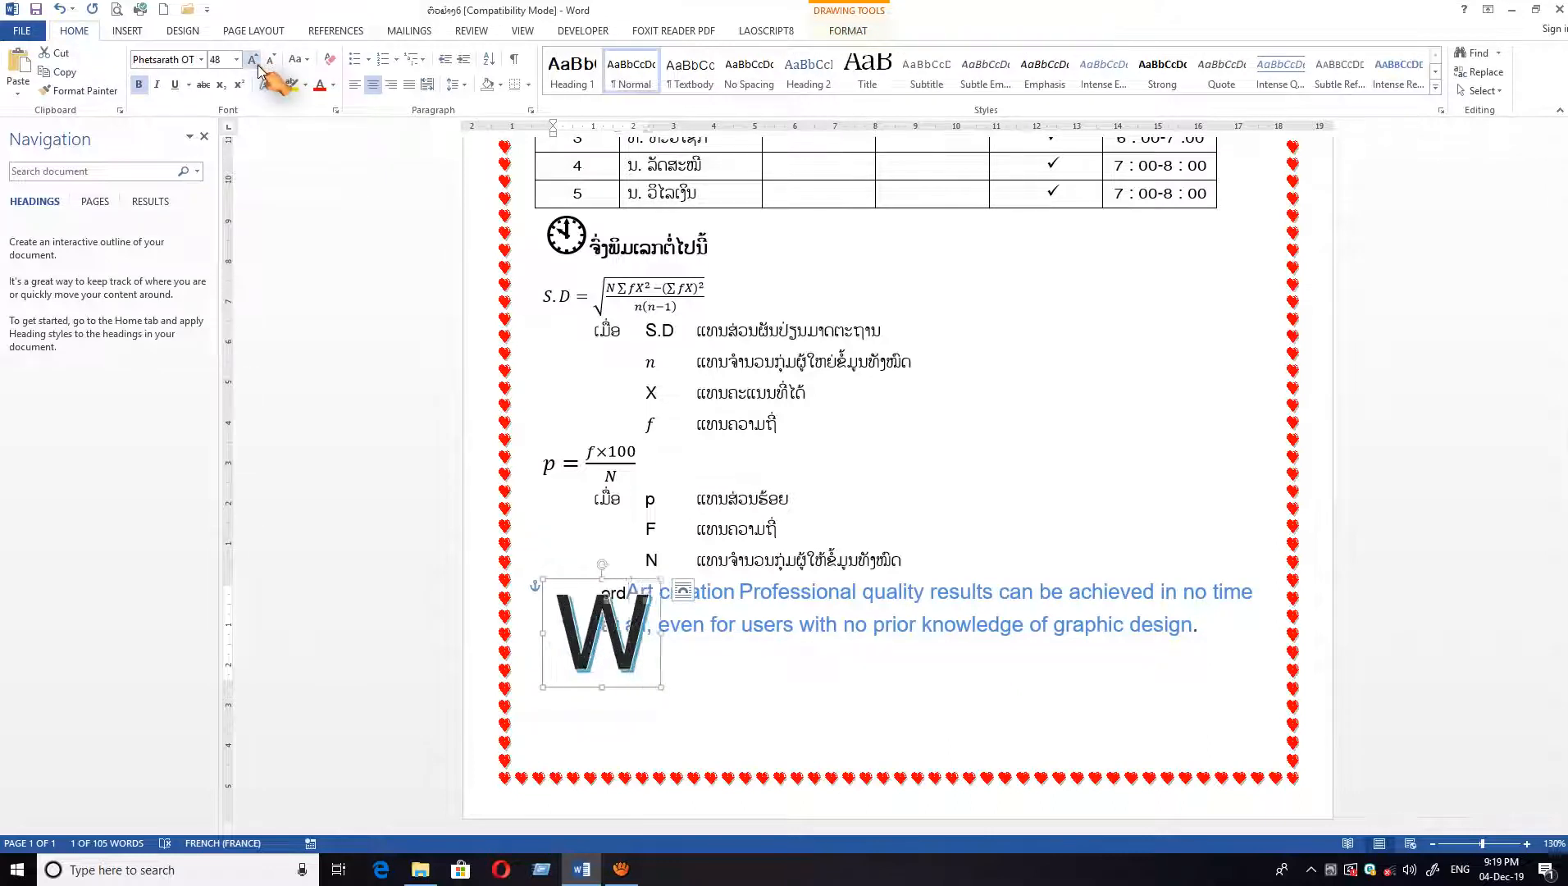
left_click(254, 62)
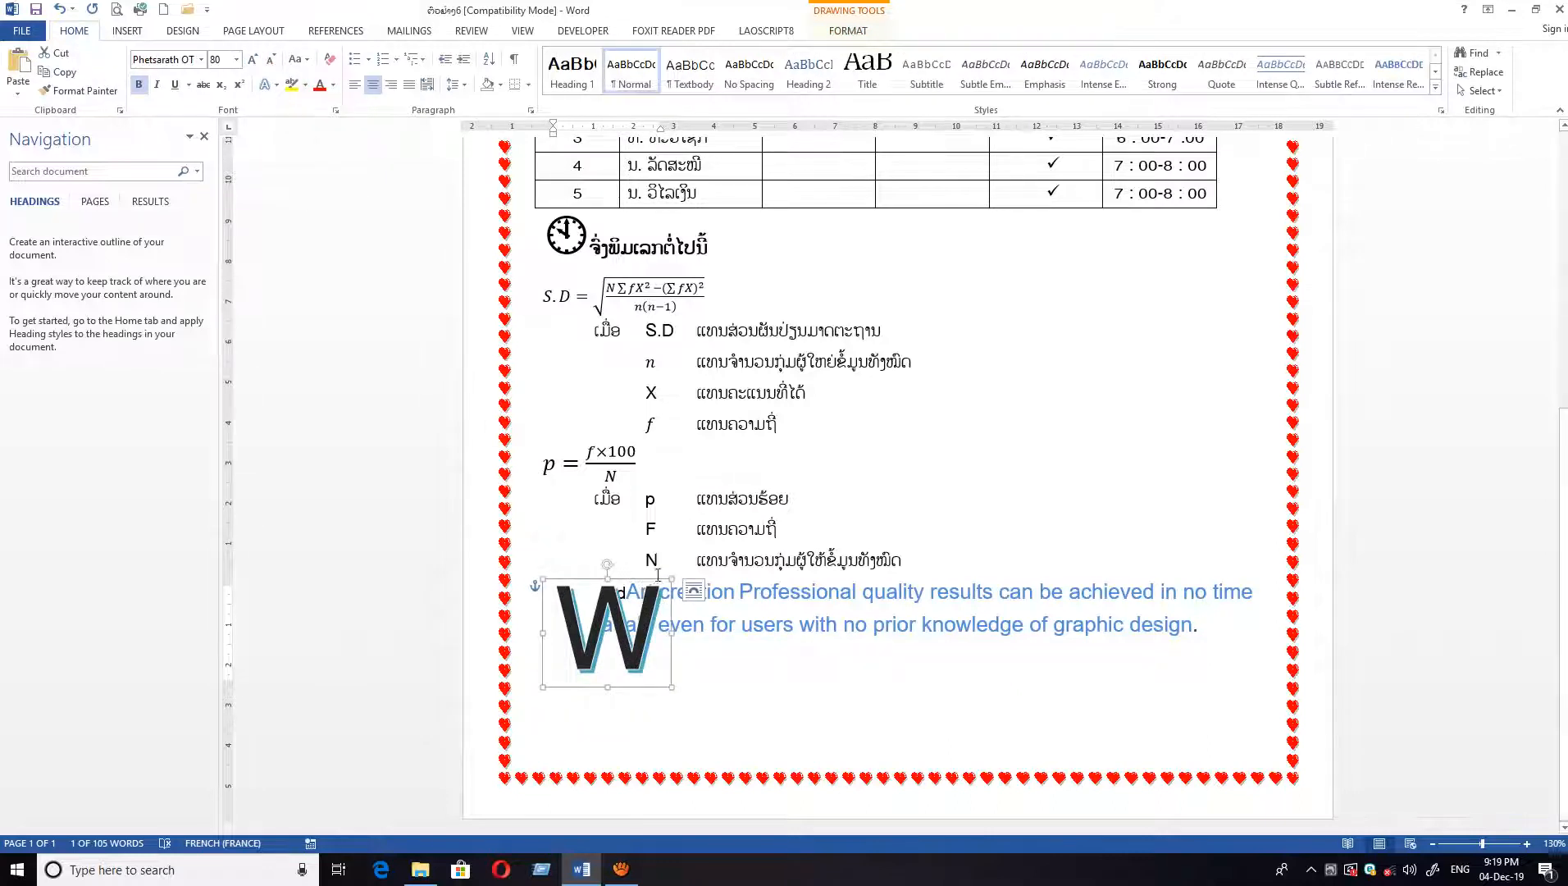
left_click_drag(655, 580, 656, 581)
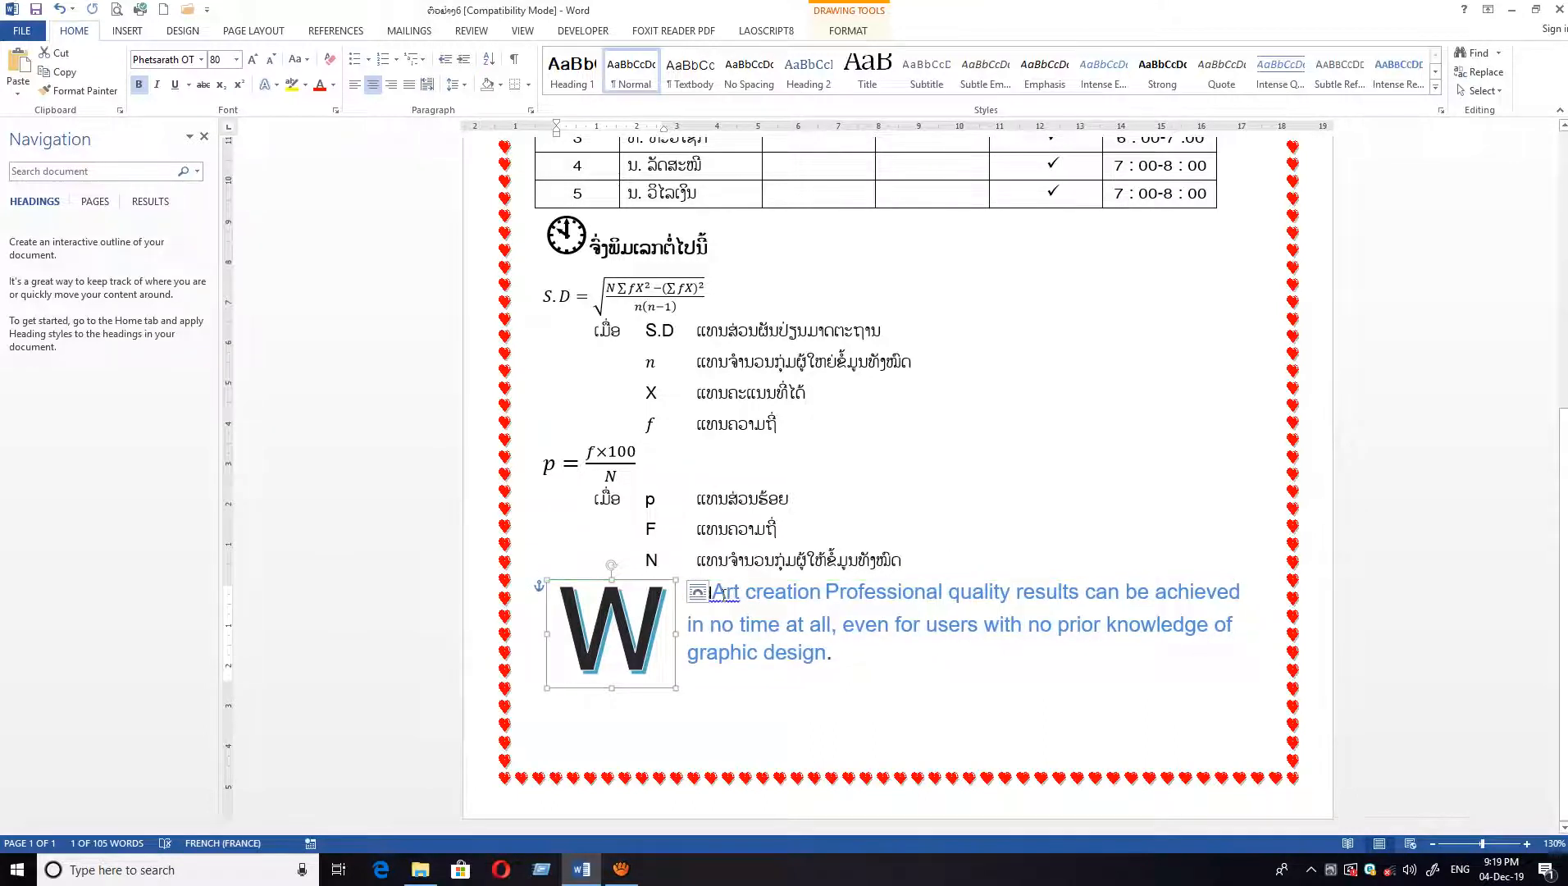
left_click(721, 592)
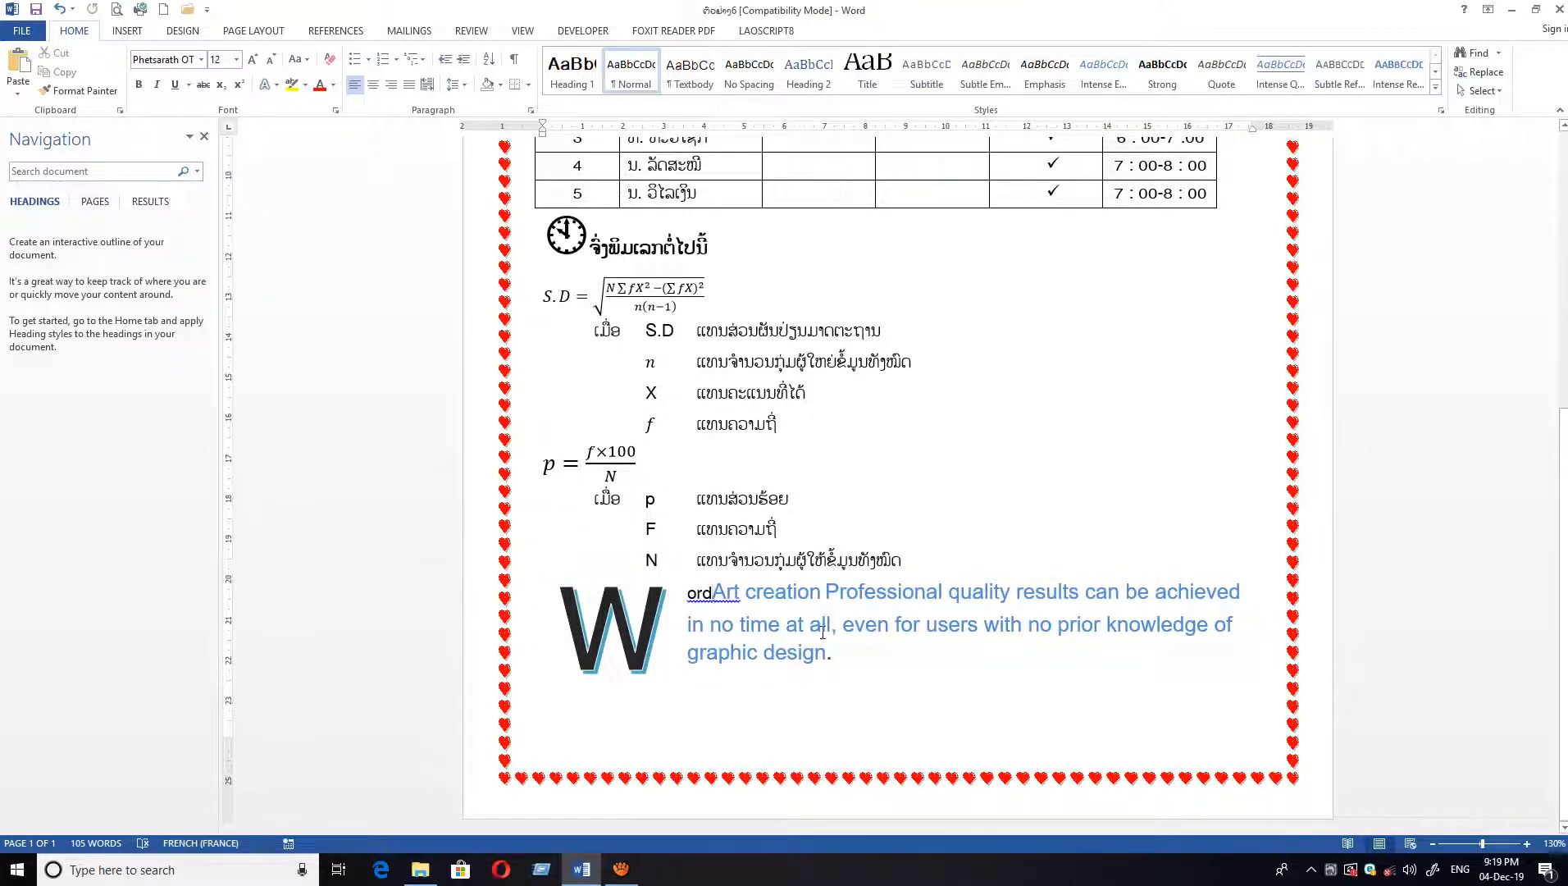
- Colour the closing paragraph's text light blue and apply the blue-outlined text effect to it
left_click_drag(830, 652, 691, 726)
scroll(750, 625, "up", 2)
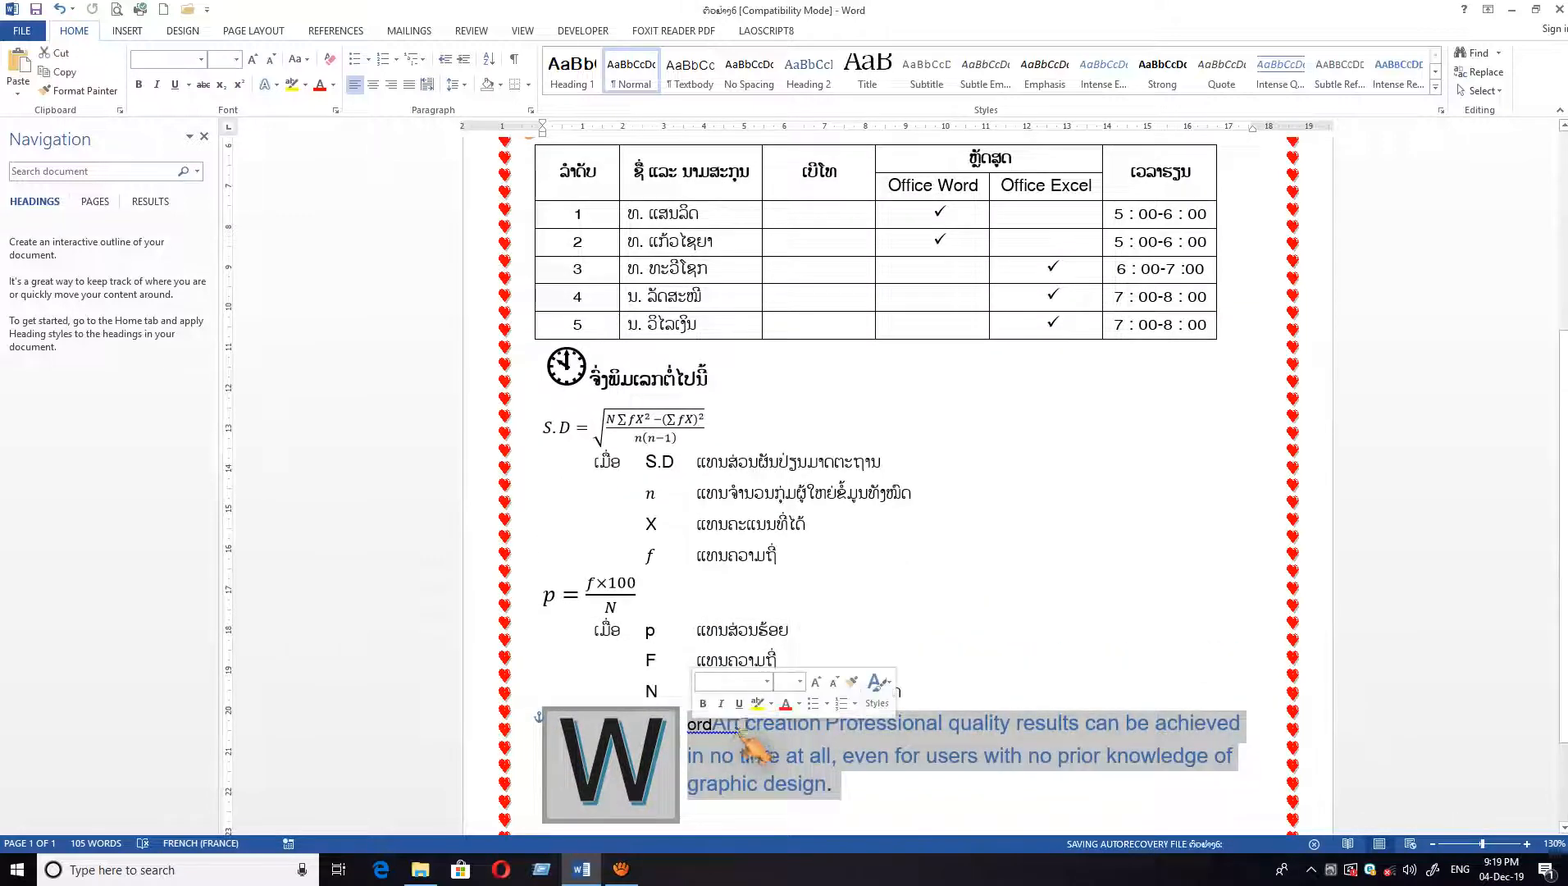
scroll(690, 726, "down", 2)
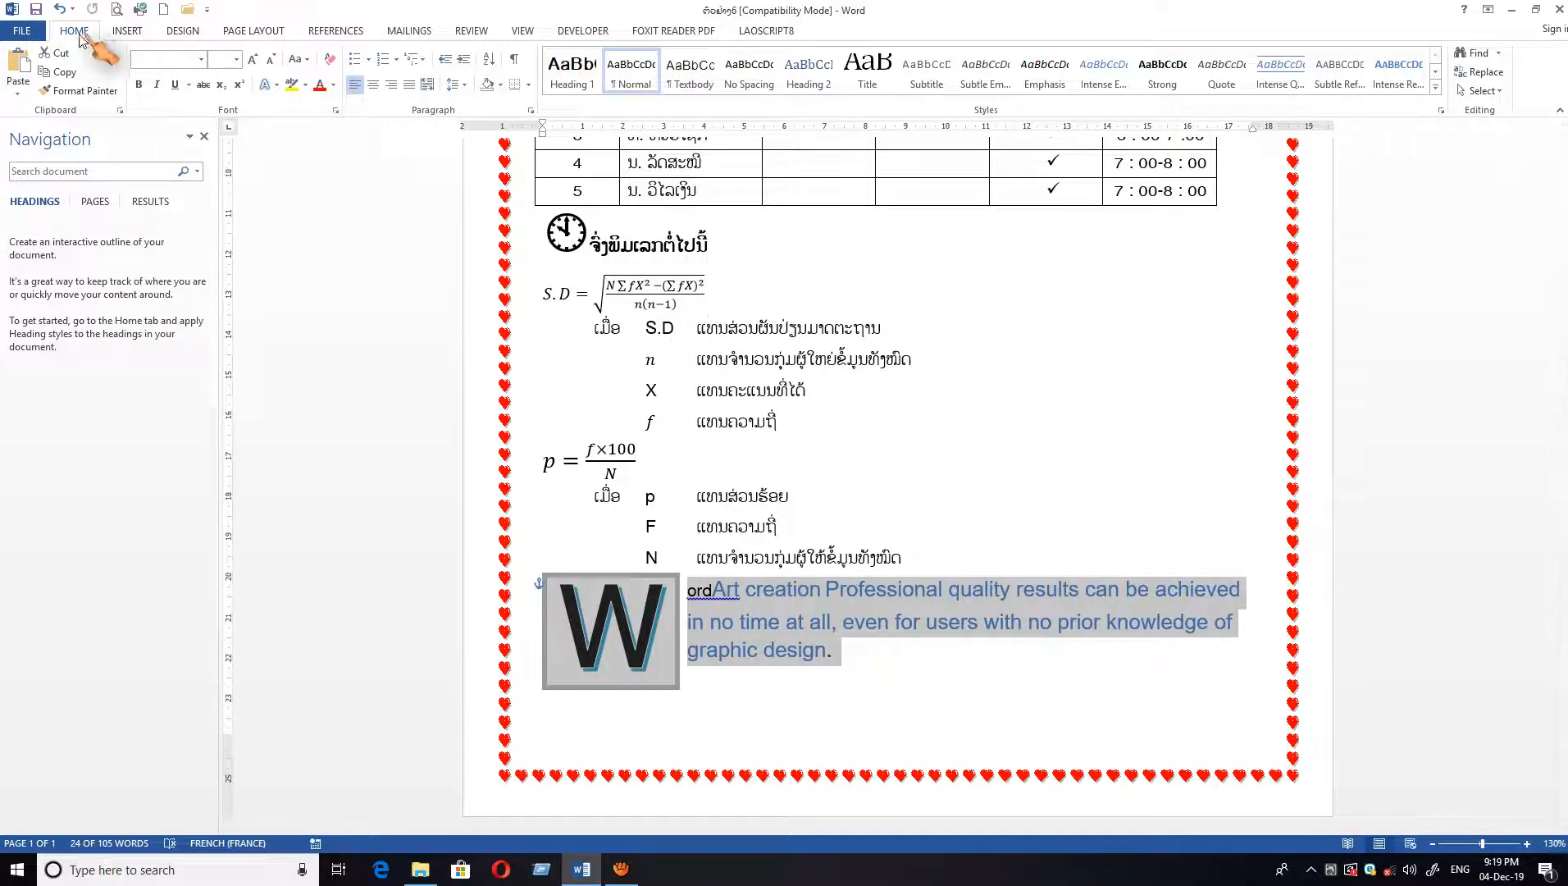
left_click(333, 87)
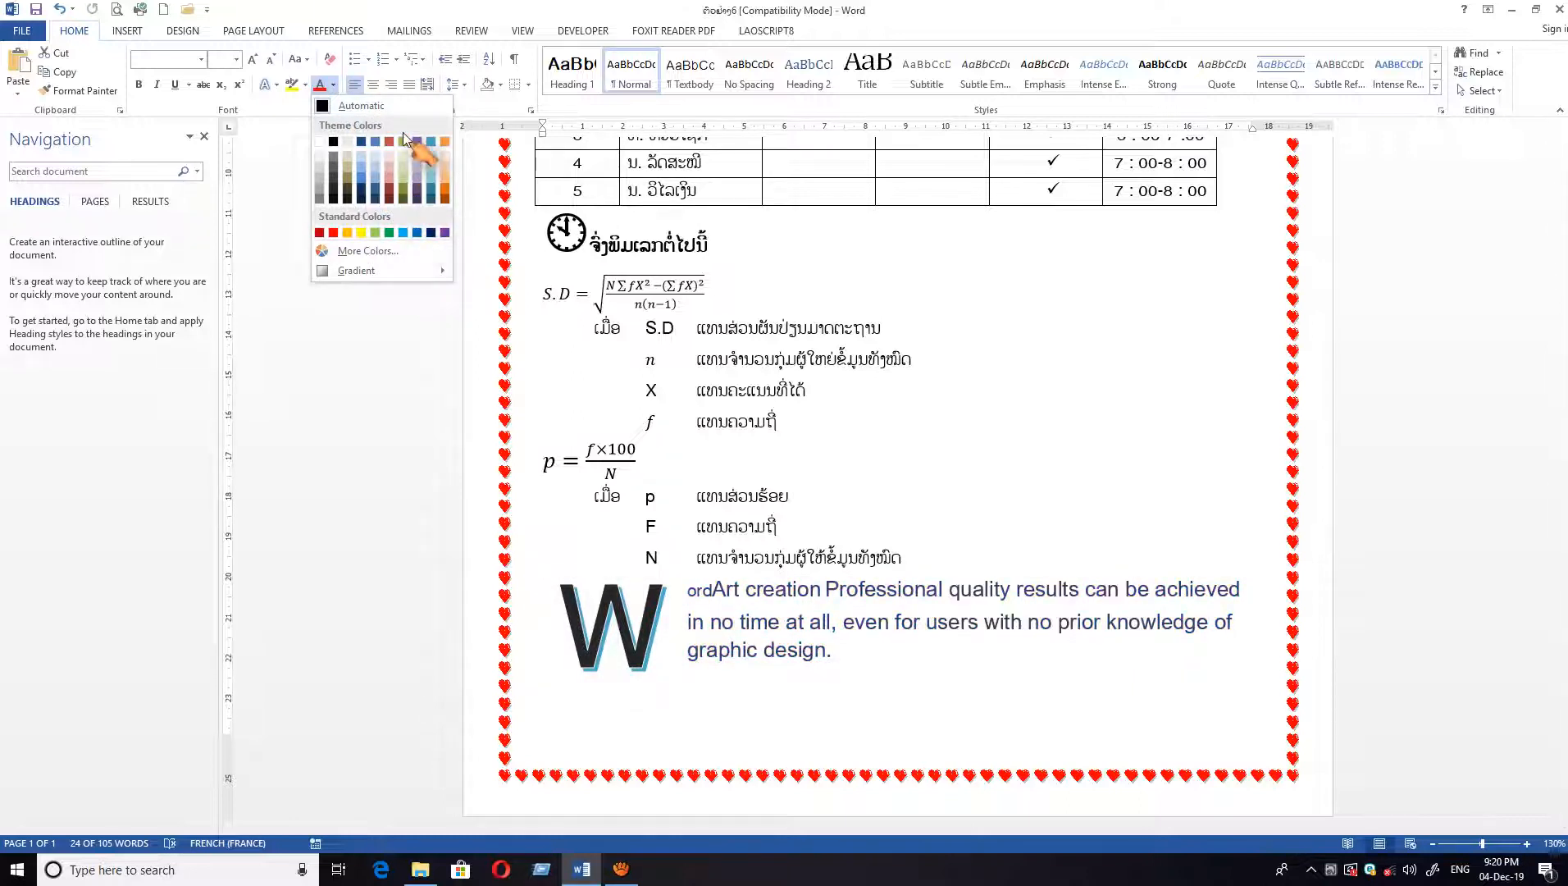
left_click(406, 233)
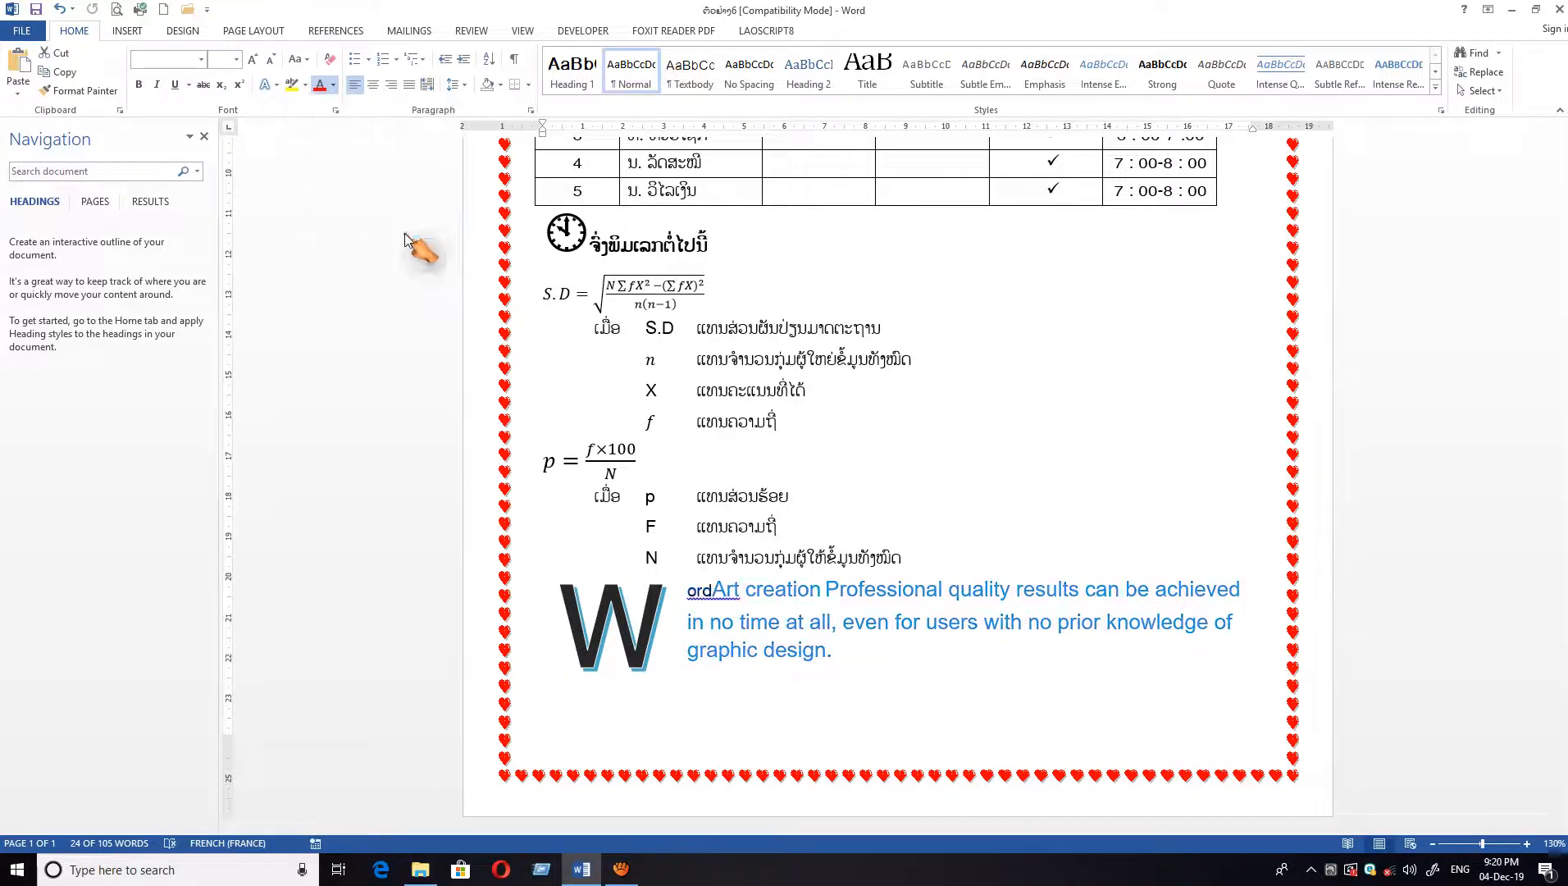
left_click(276, 84)
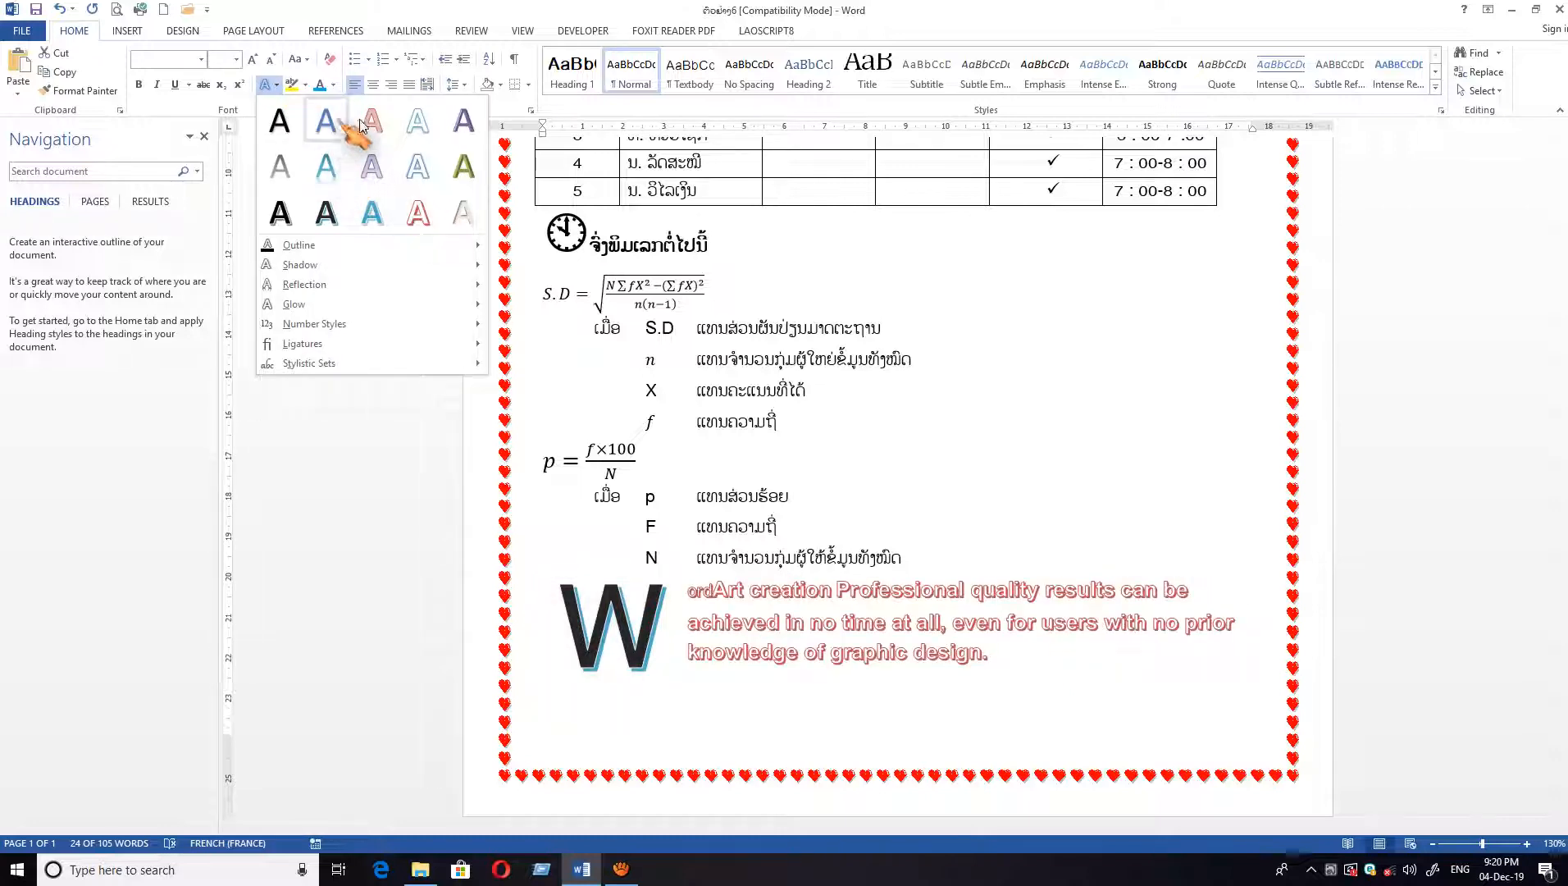
left_click(418, 172)
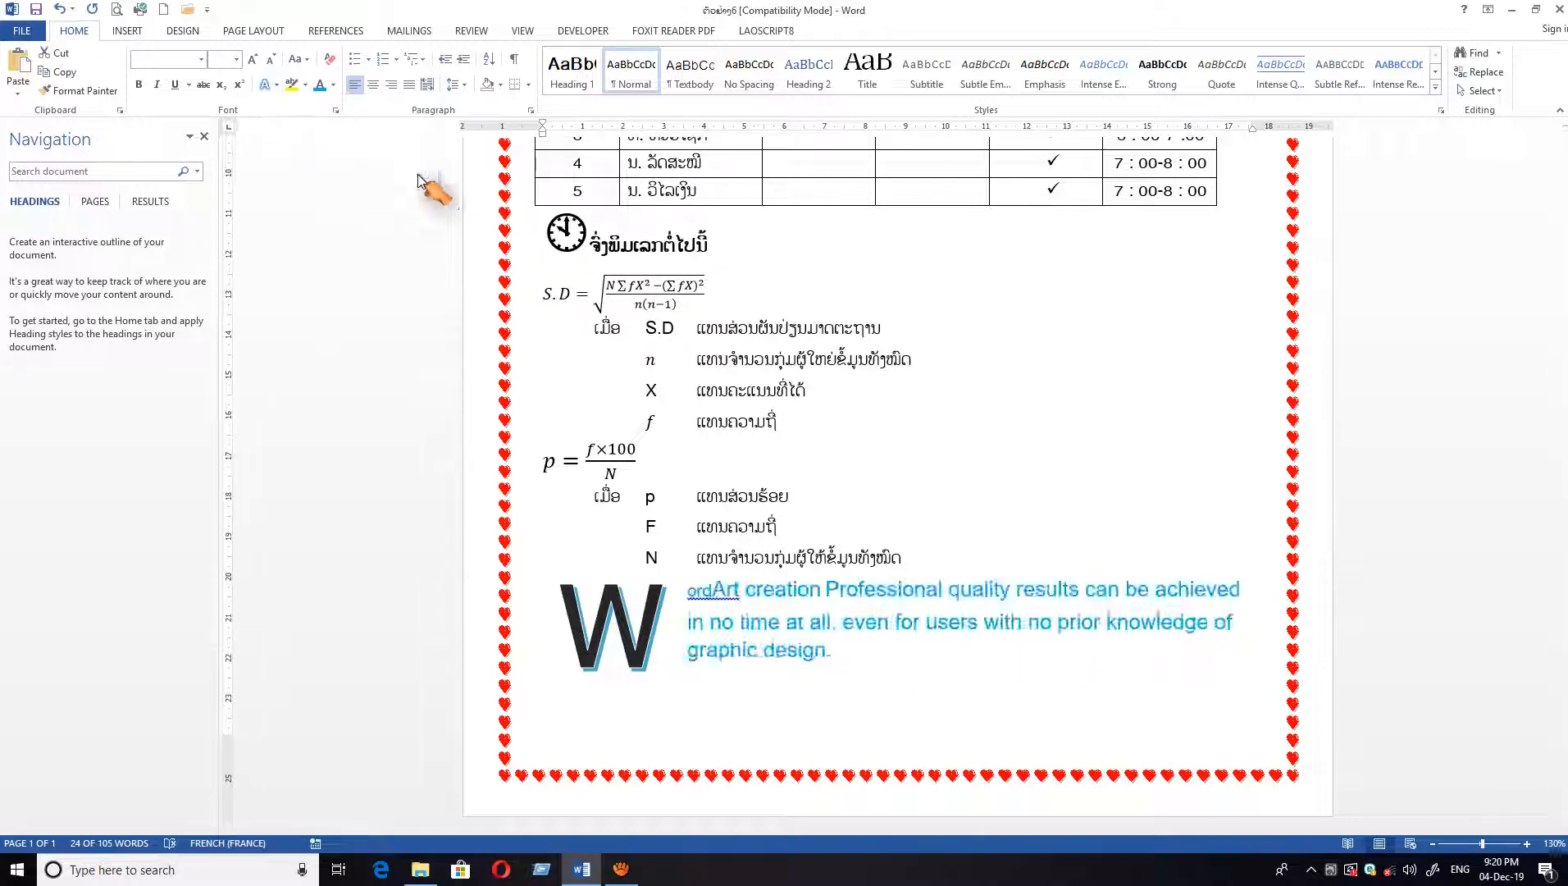
- Ignore once the proofing flag on "ordArt" at the start of the closing paragraph
right_click(714, 599)
key("Escape")
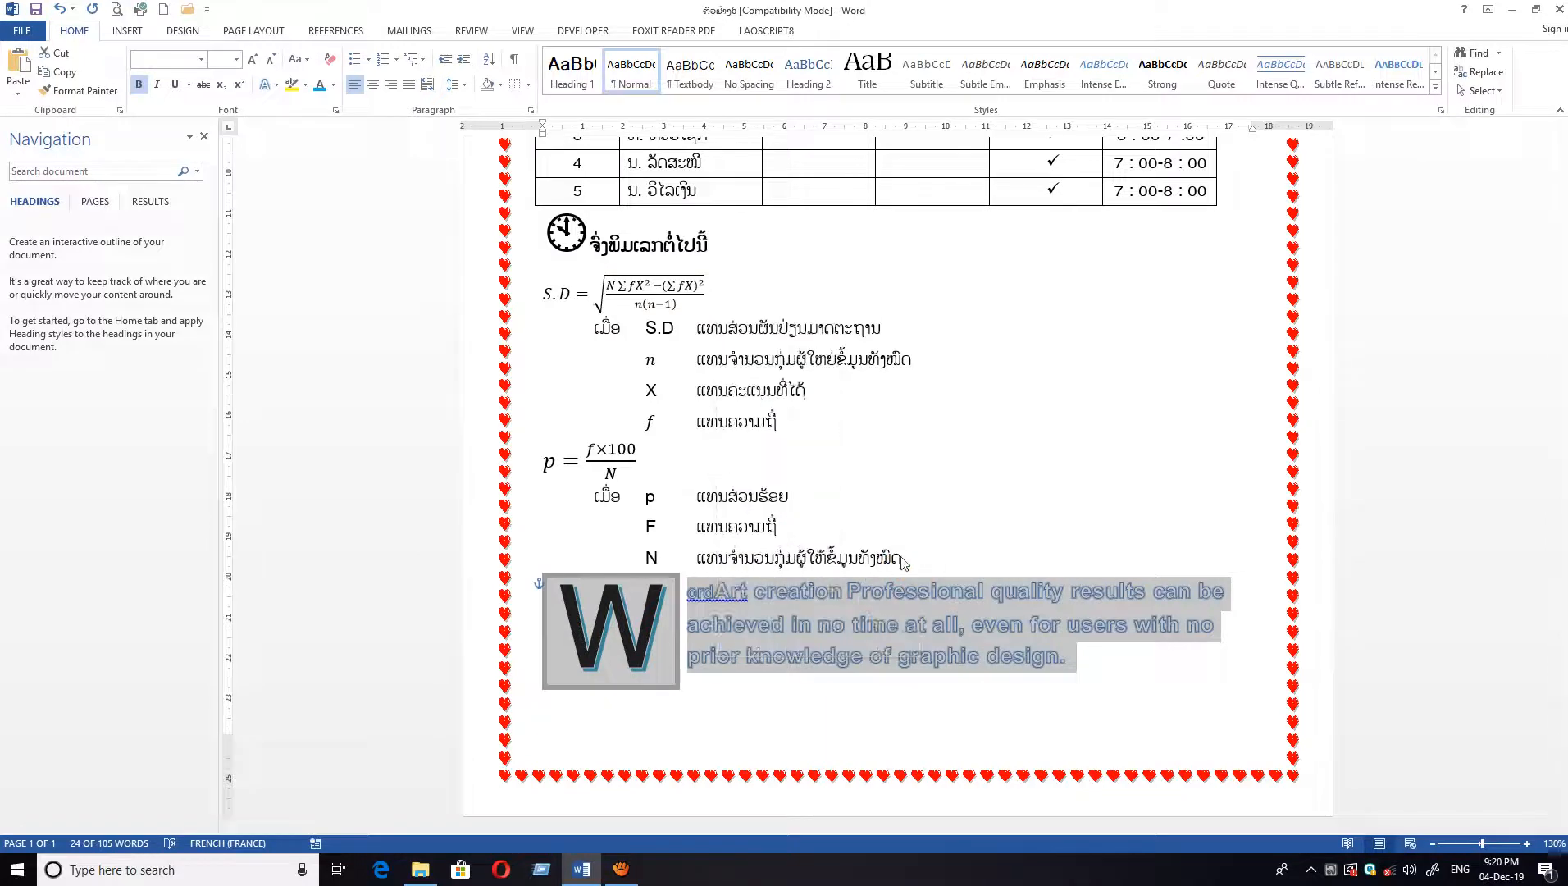
left_click(738, 593)
right_click(739, 594)
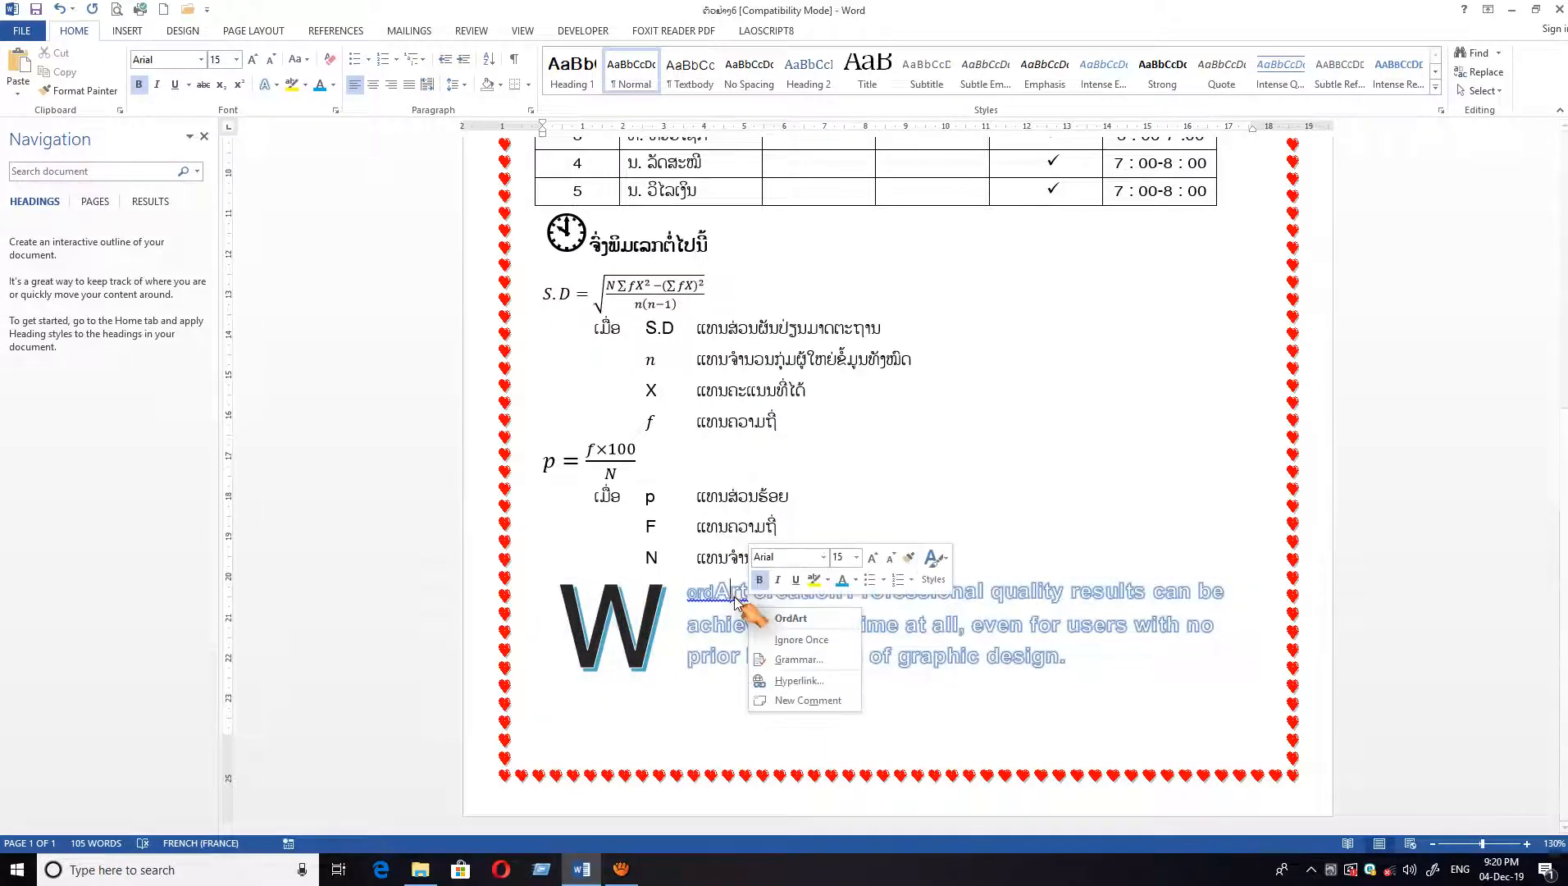
left_click(805, 640)
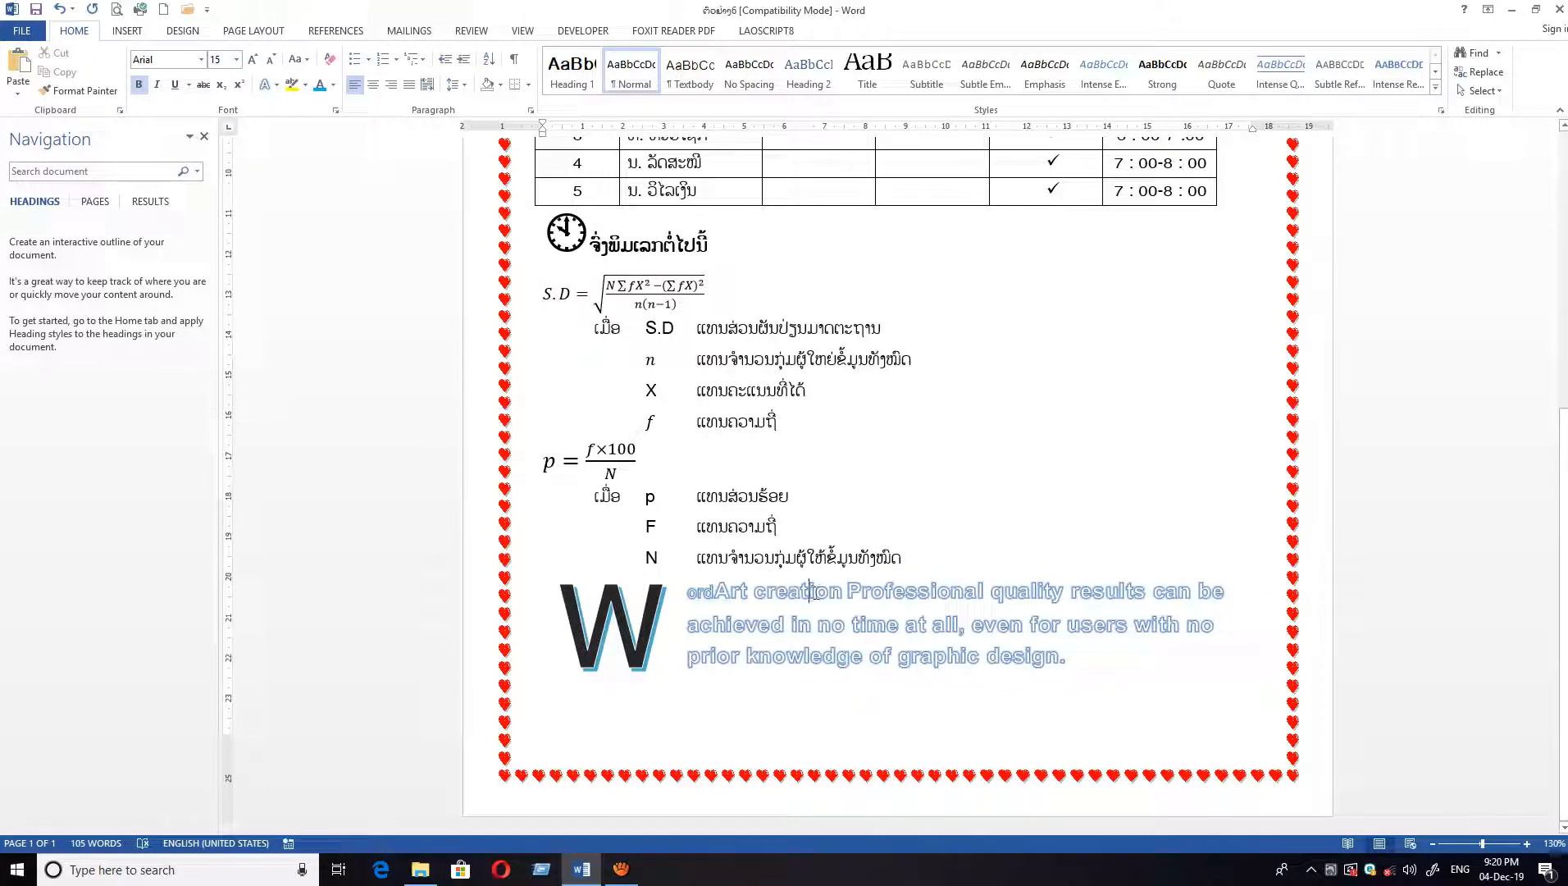
- Review the finished page from the Computer banner down to the closing WordArt paragraph, and minimize the document window
scroll(959, 474, "up", 10)
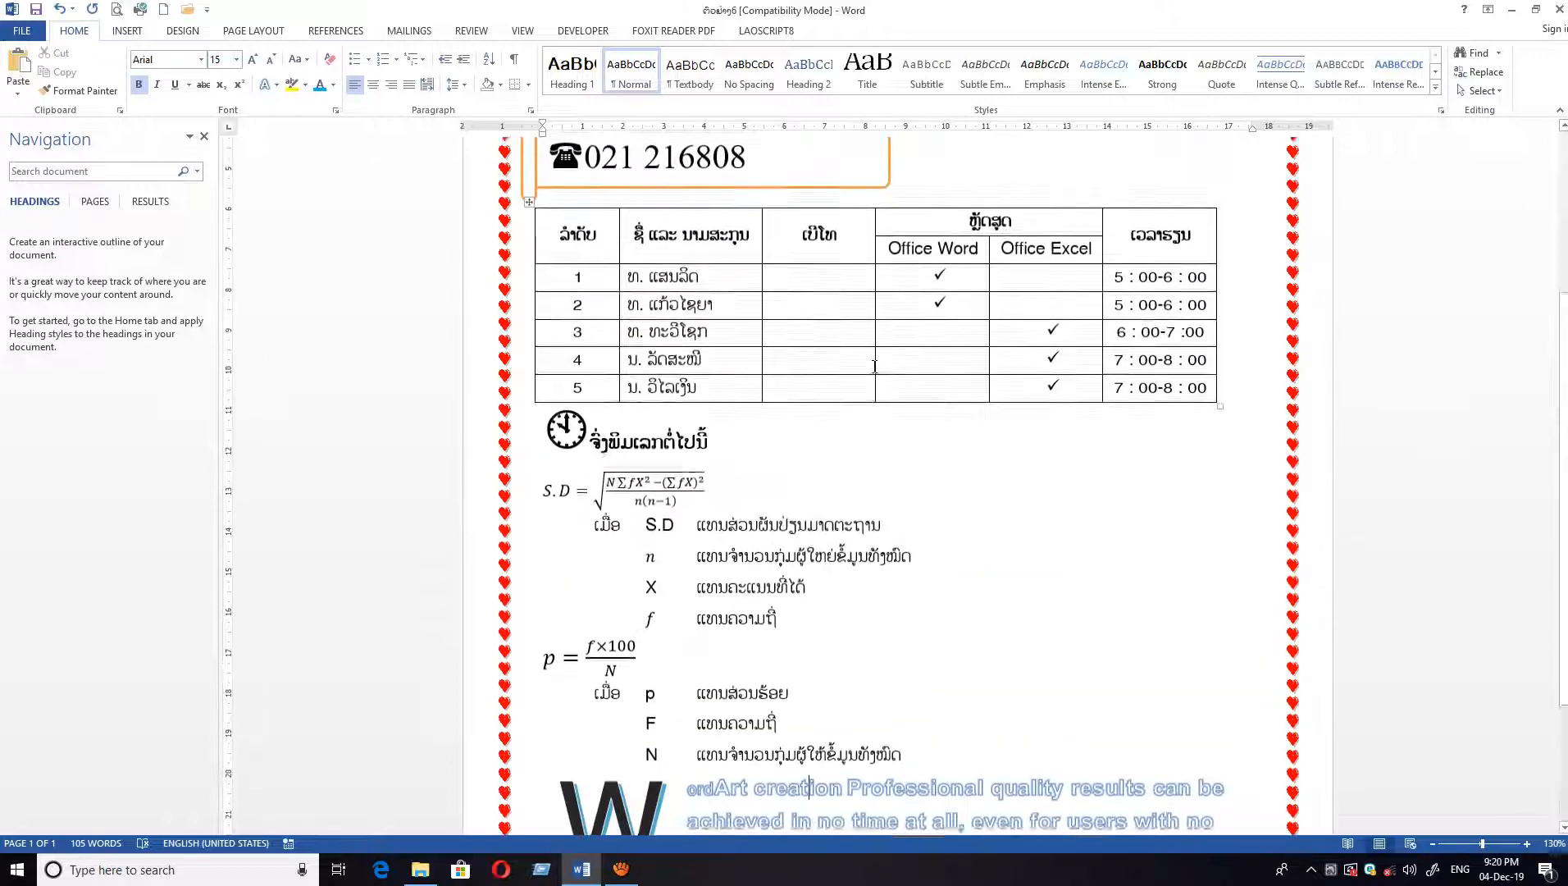
scroll(943, 358, "down", 1)
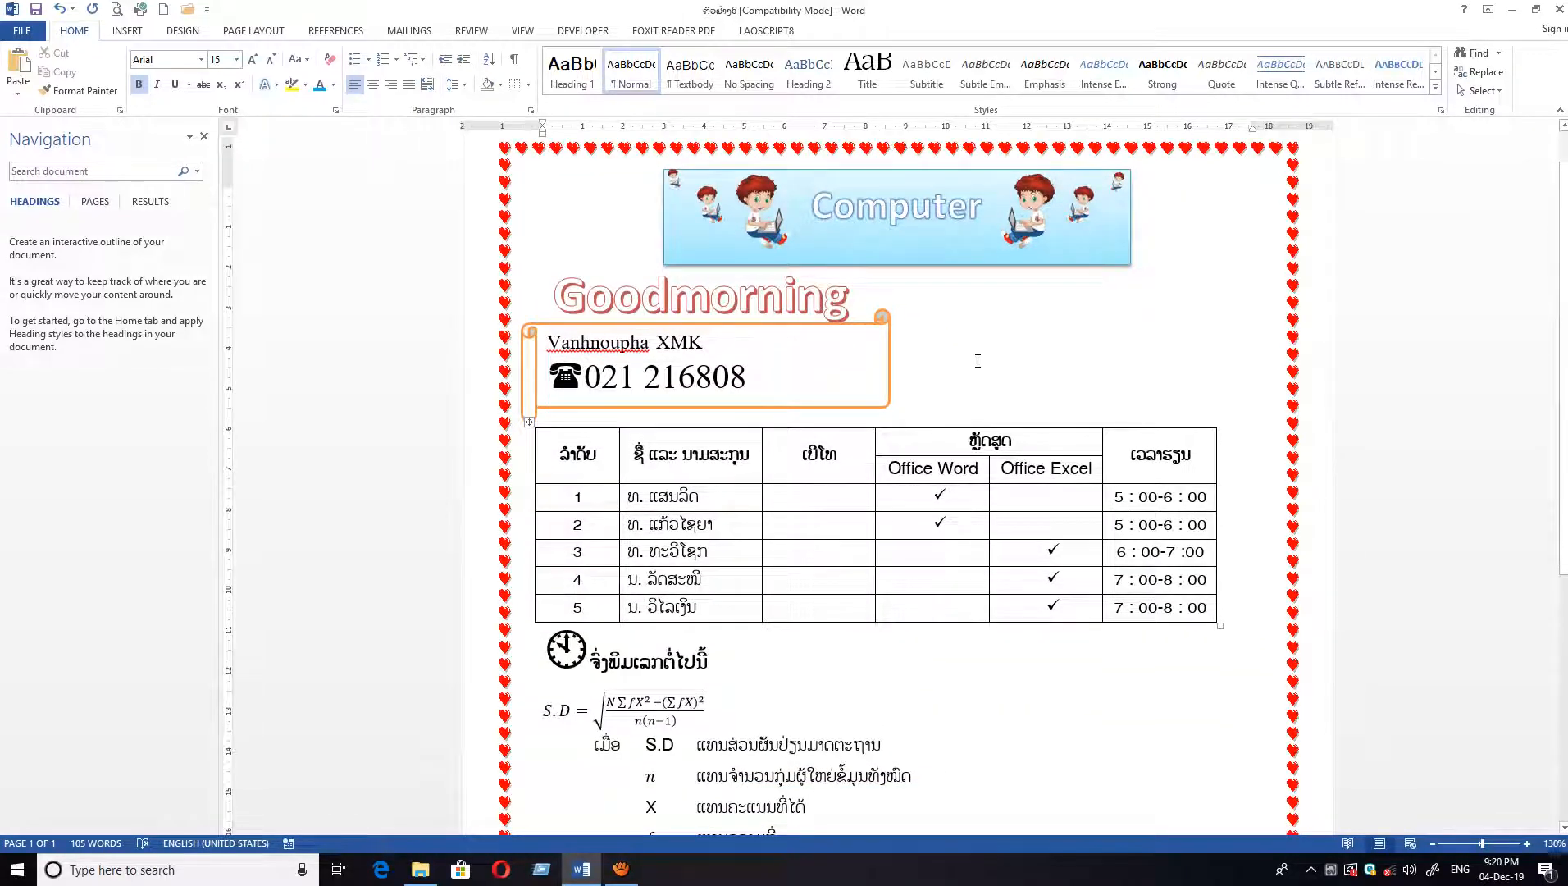
scroll(944, 369, "down", 2)
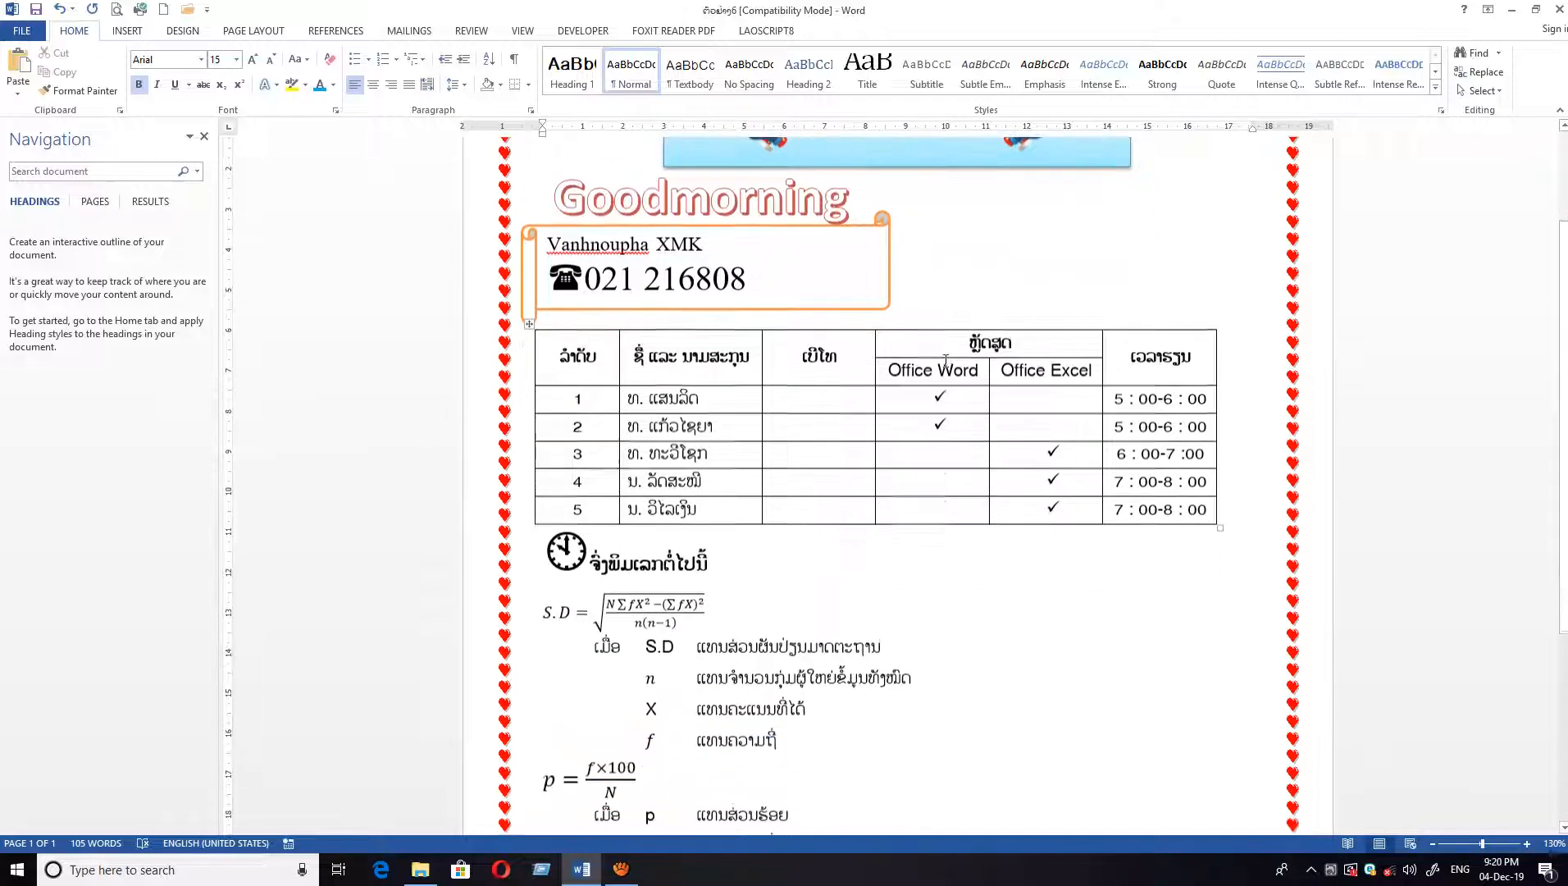
scroll(947, 350, "down", 3)
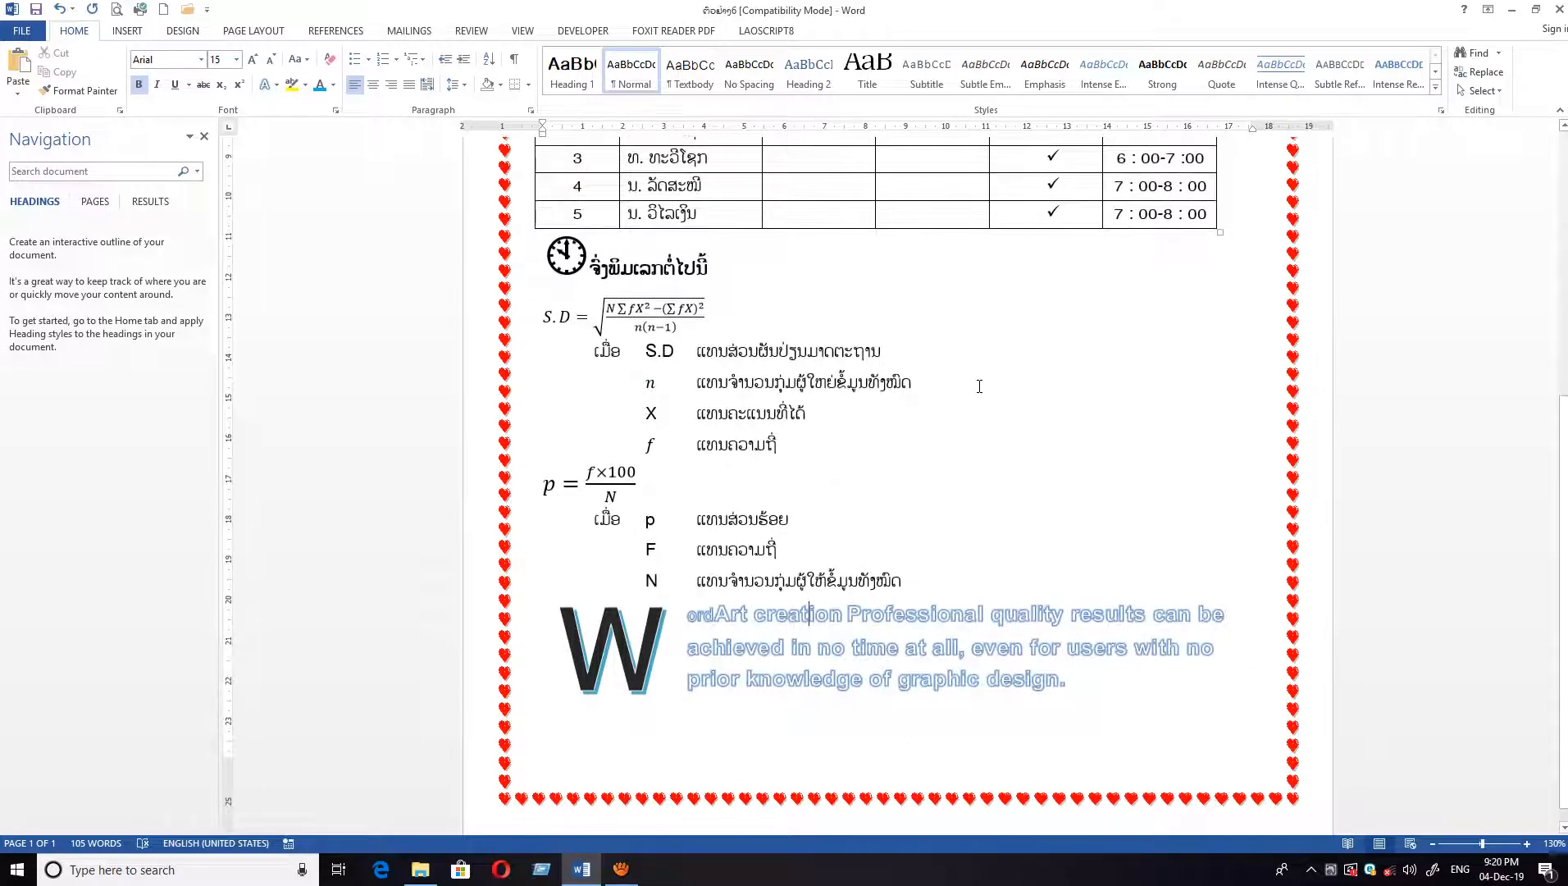
scroll(975, 393, "down", 1)
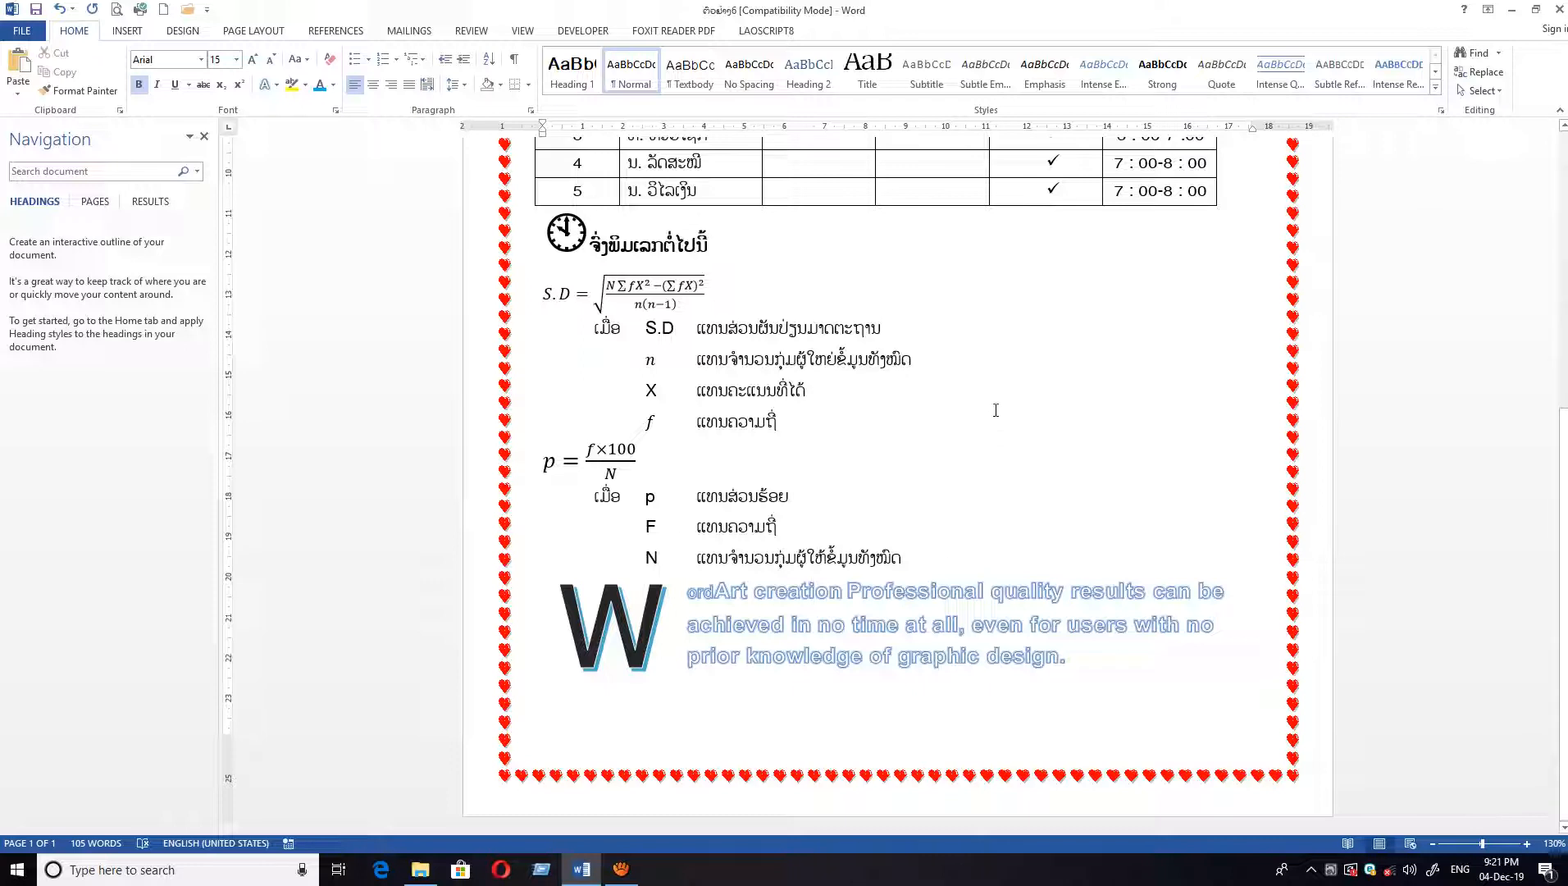
left_click(1512, 10)
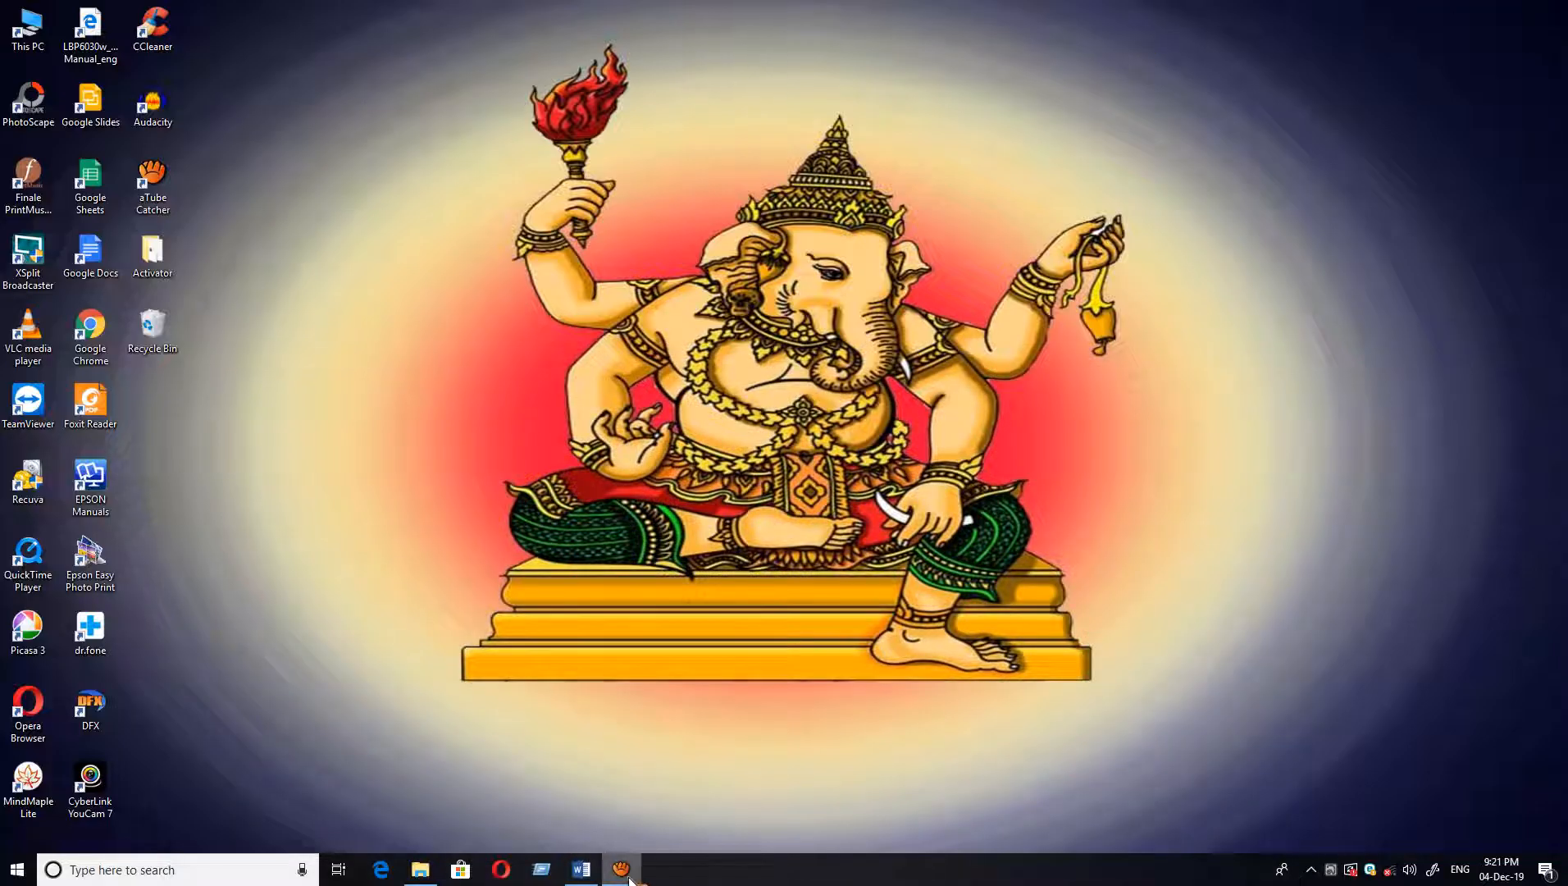